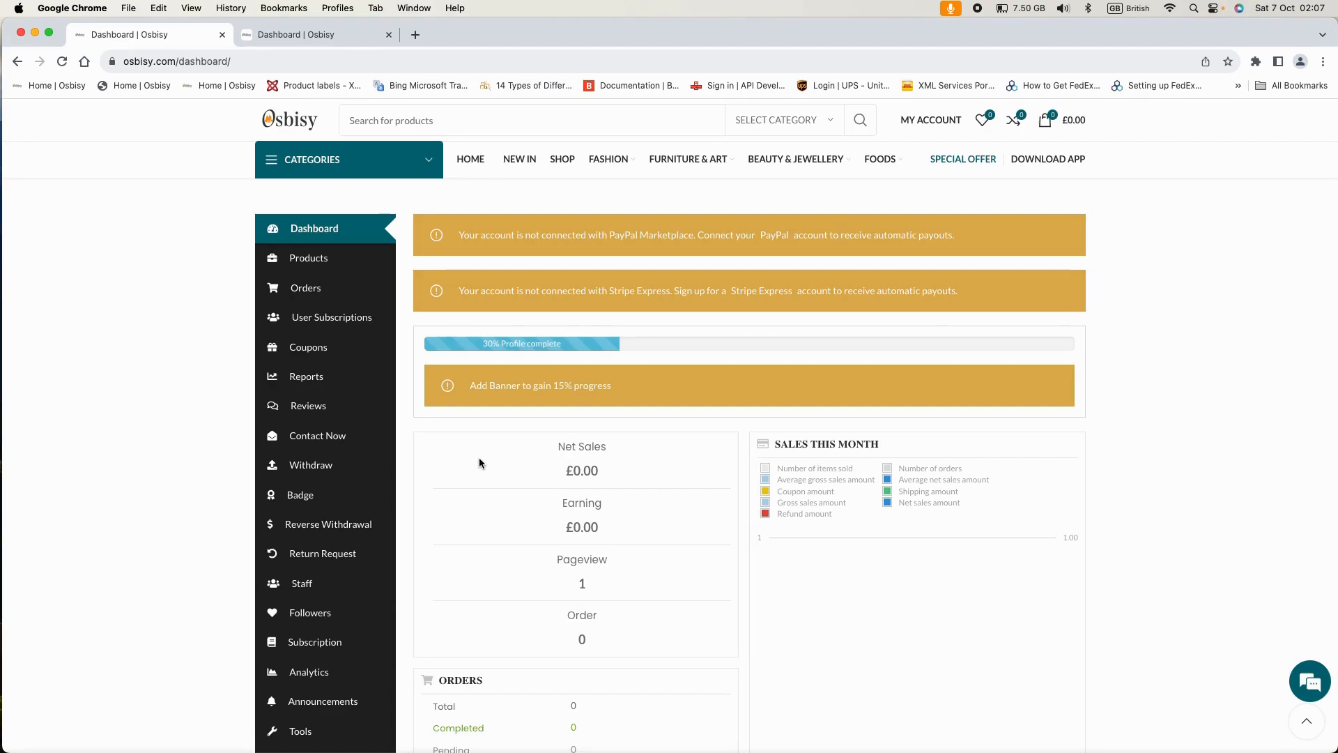
- Scroll down the dashboard sidebar and bring up the Settings submenu of store sections
scroll(465, 467, down, 1)
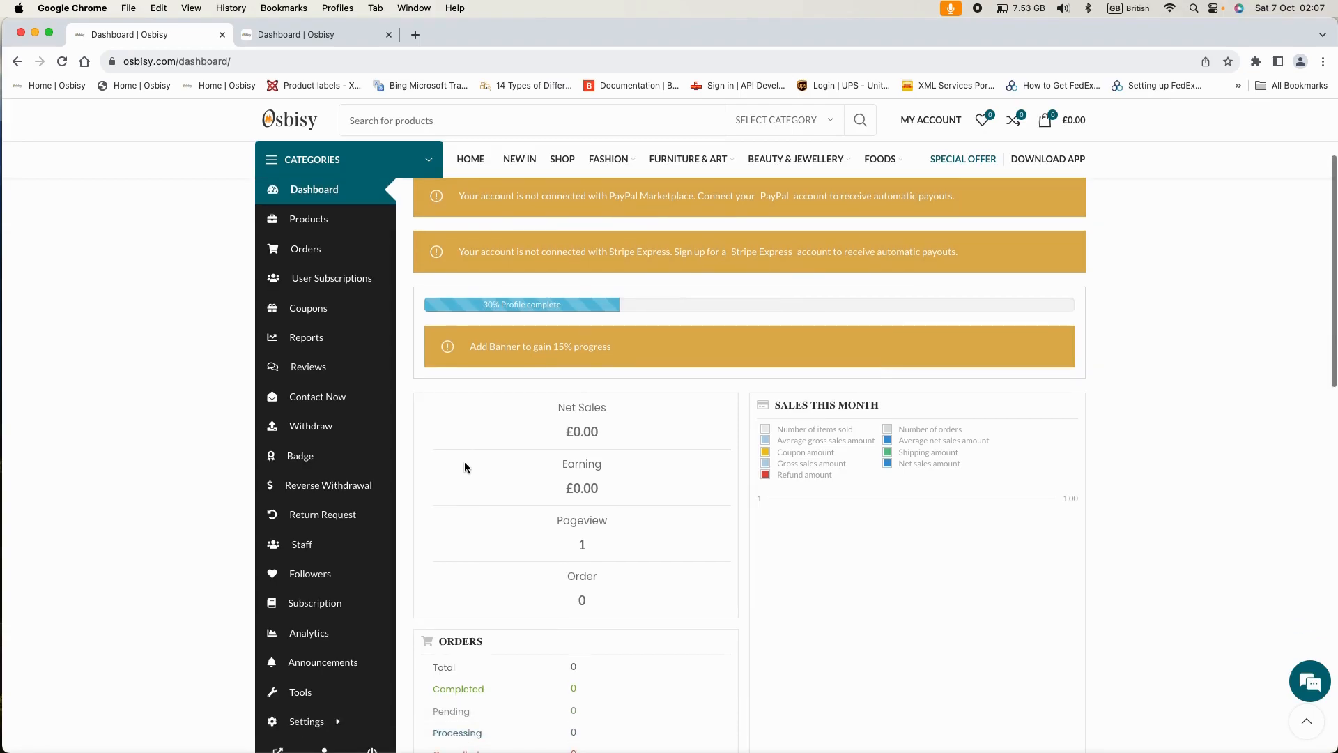
scroll(464, 461, down, 1)
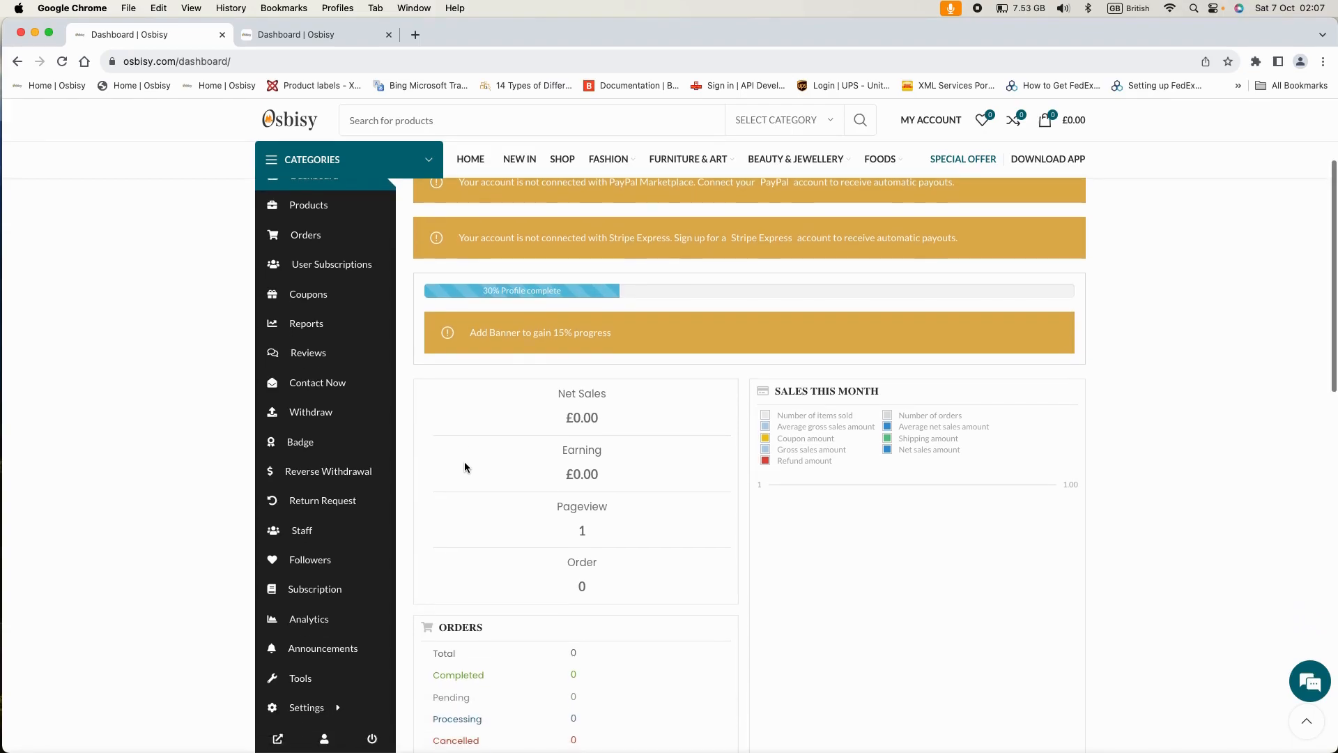
scroll(376, 544, down, 2)
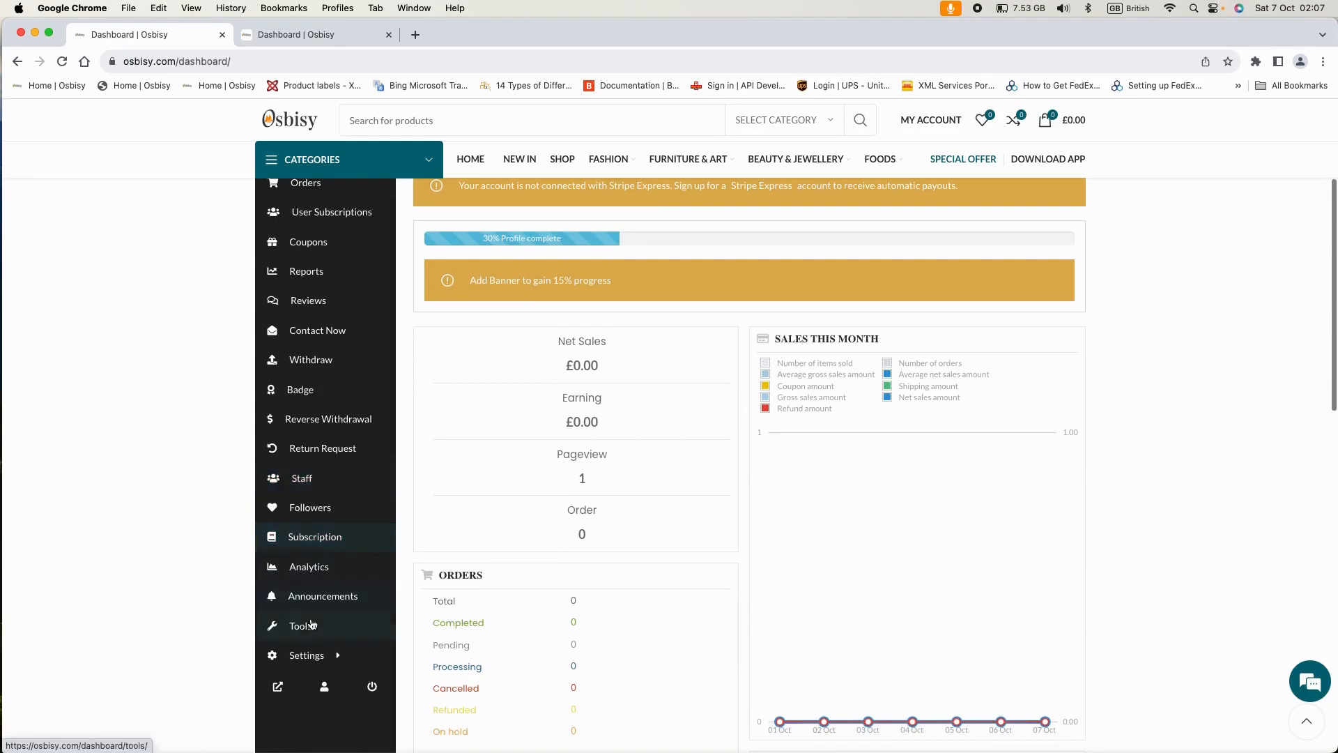
mouse_move(332, 658)
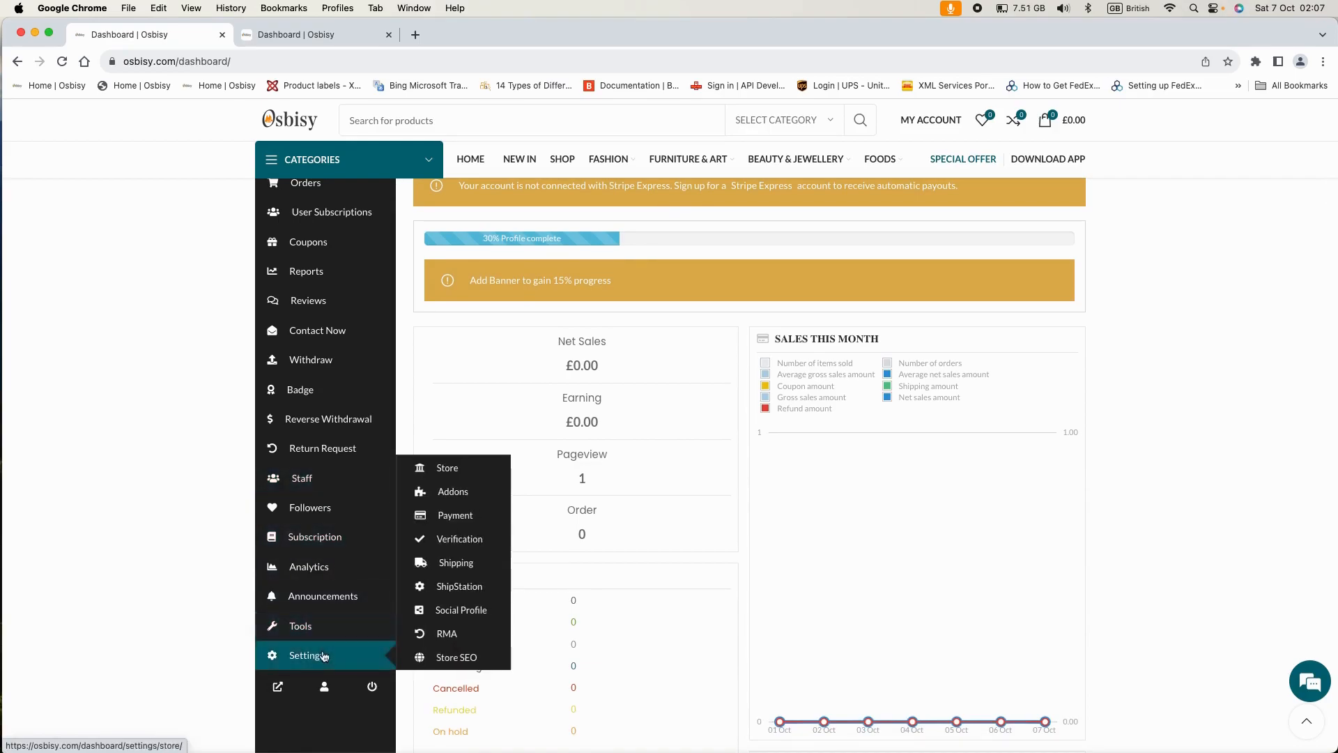
- Open Shipping settings and review the zones: UK, Ireland, Europe, US, Canada and Middle East
click(453, 568)
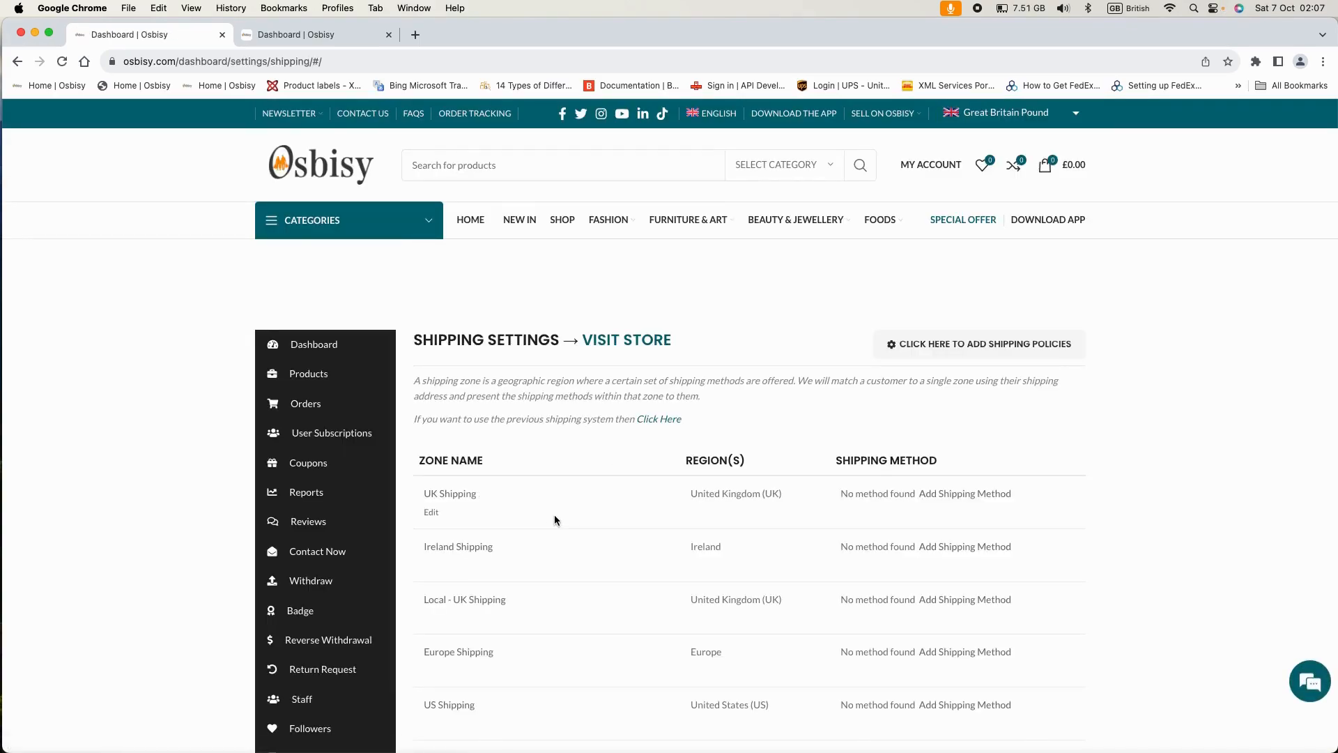
scroll(554, 519, down, 3)
scroll(556, 519, down, 1)
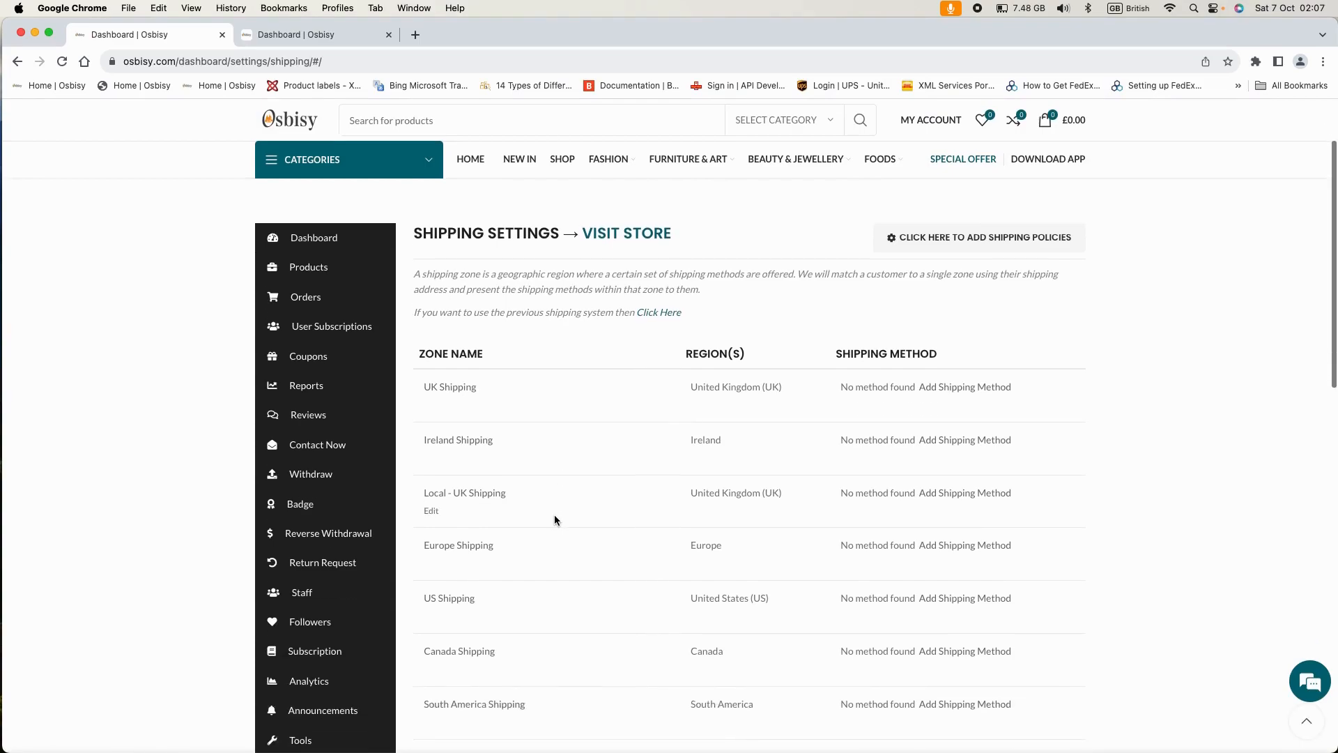
scroll(555, 519, down, 1)
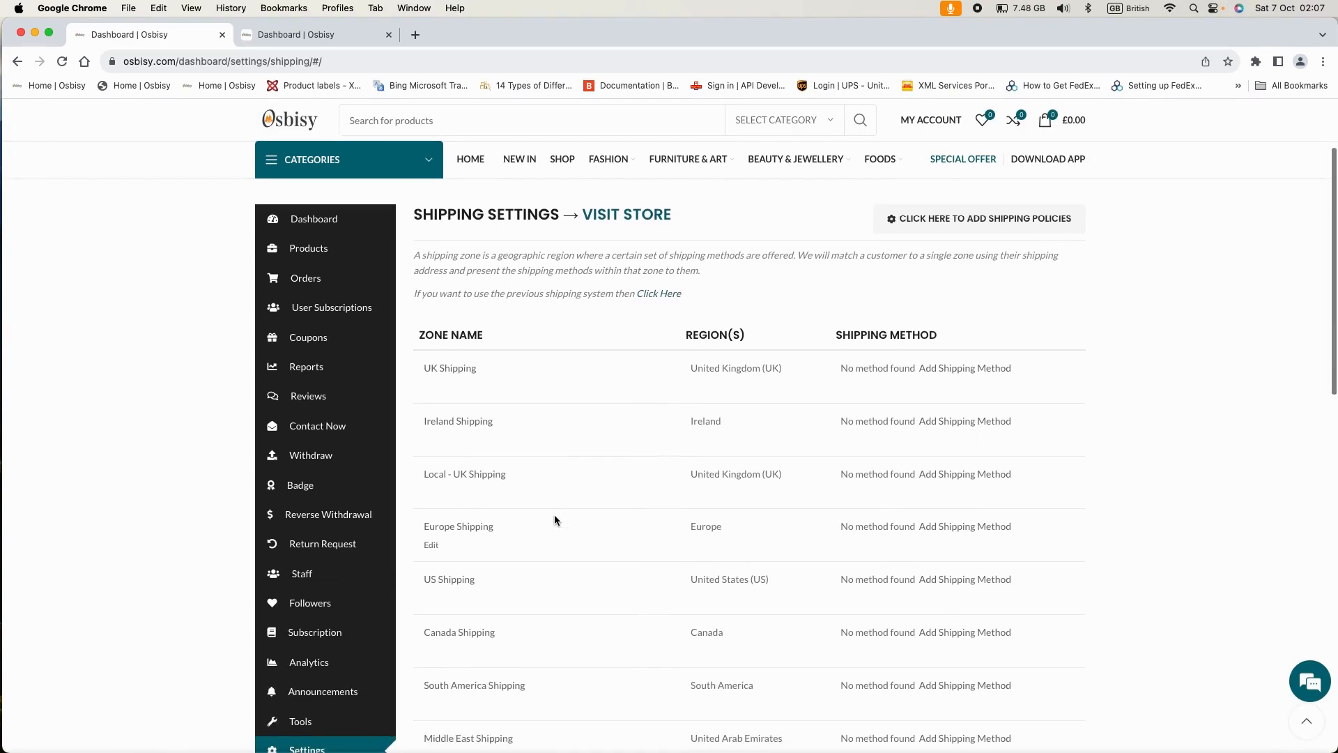
scroll(554, 520, down, 1)
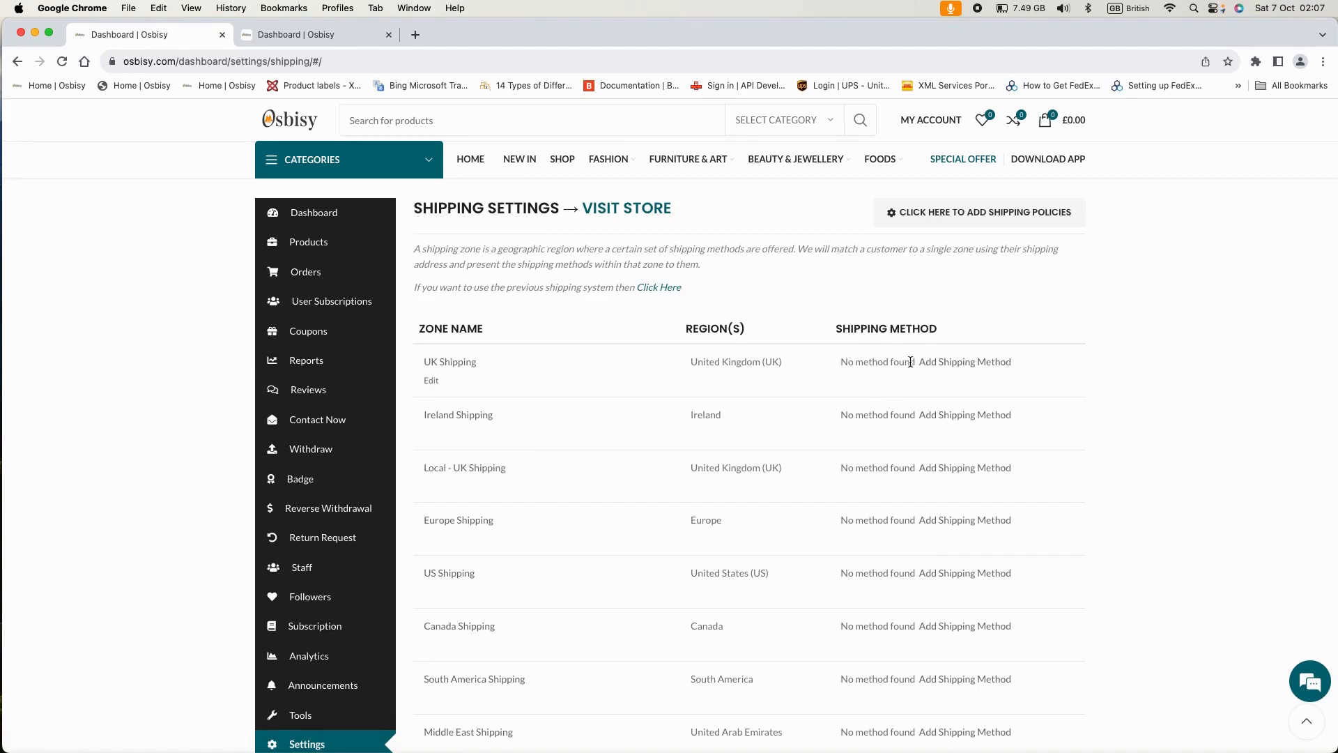
scroll(906, 397, down, 1)
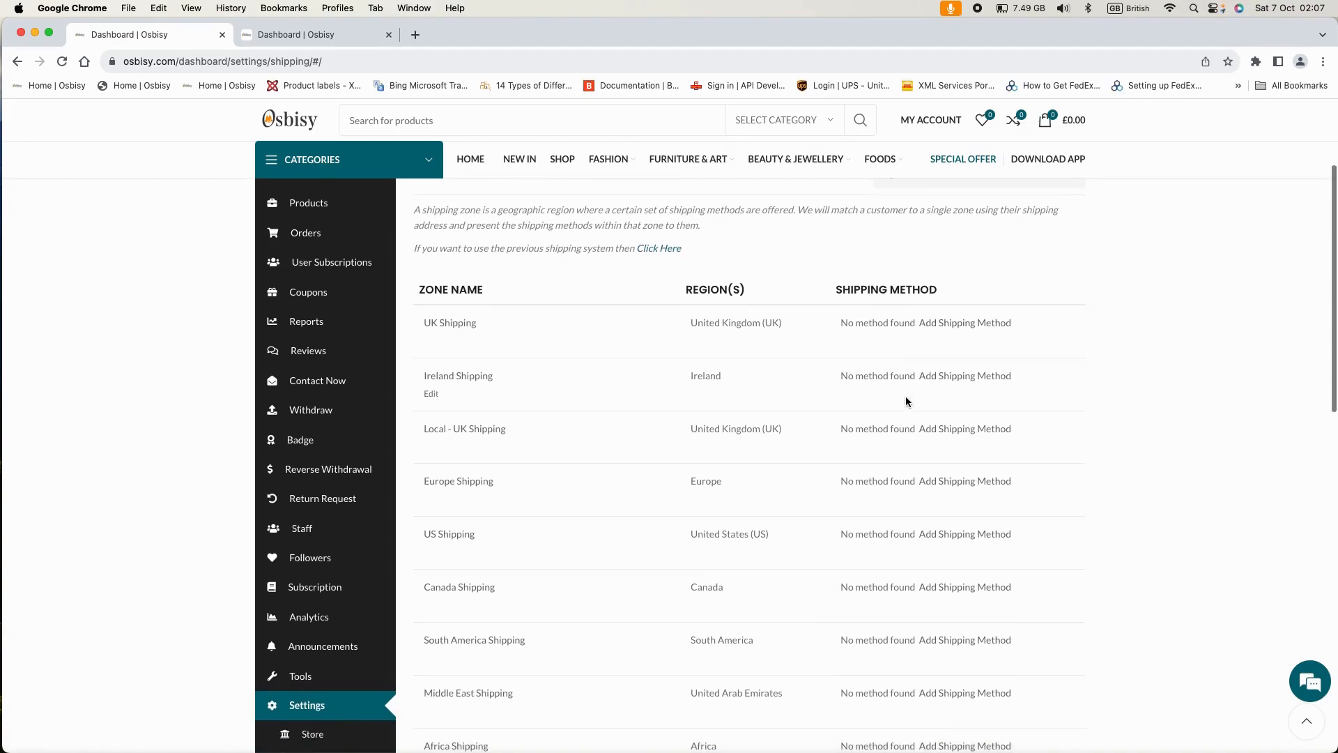
scroll(906, 398, down, 3)
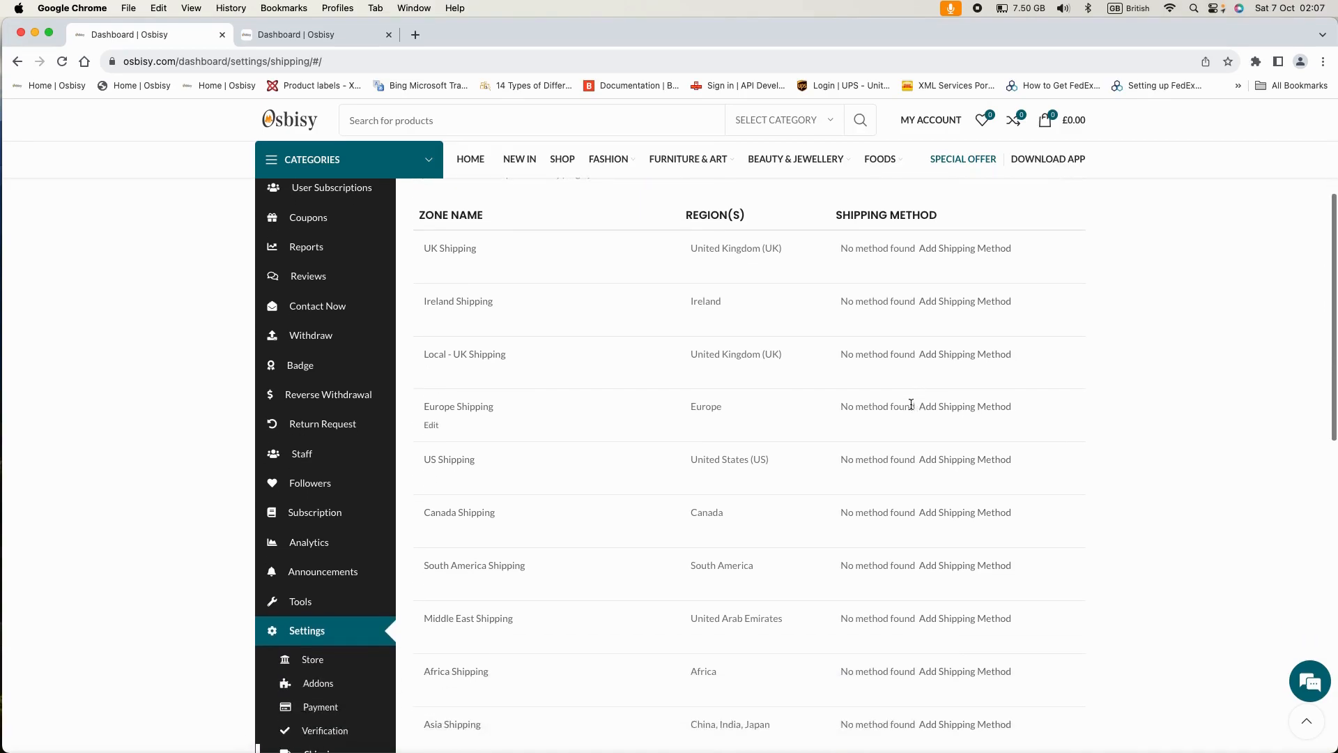
scroll(911, 404, up, 3)
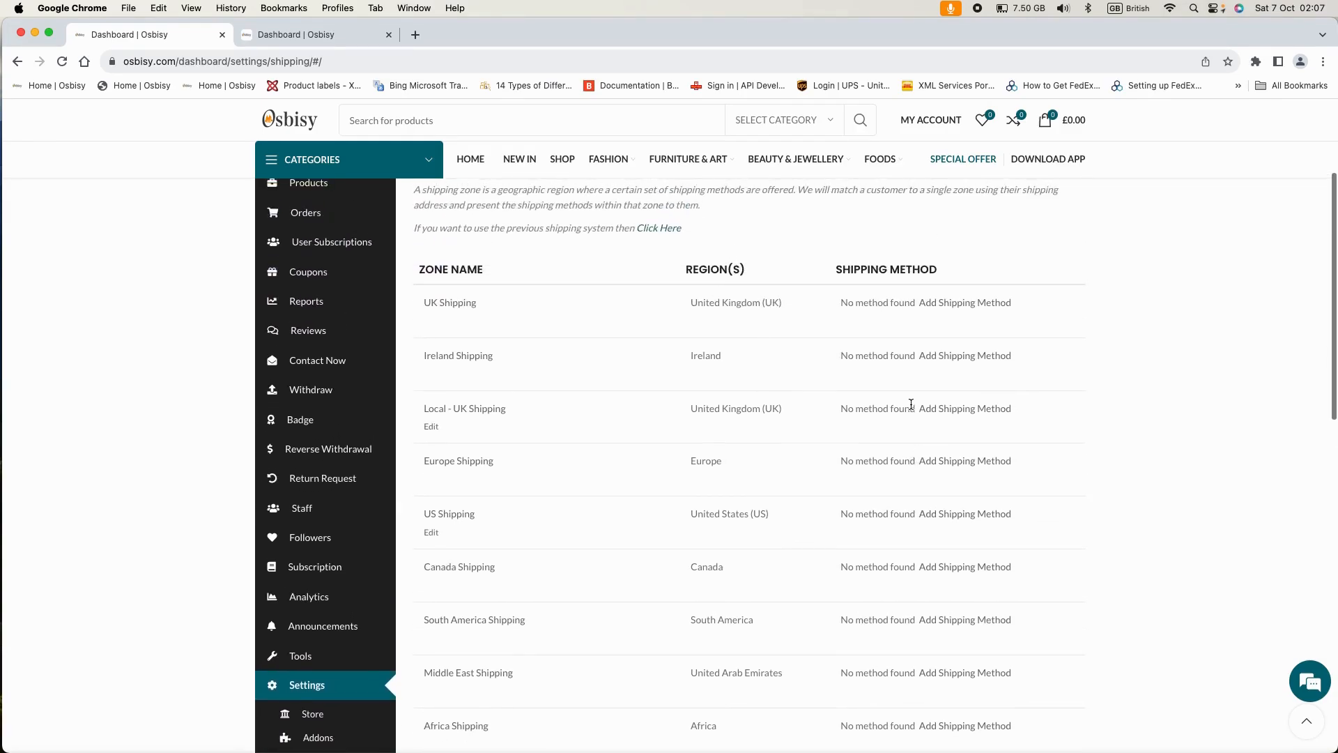
scroll(864, 378, up, 1)
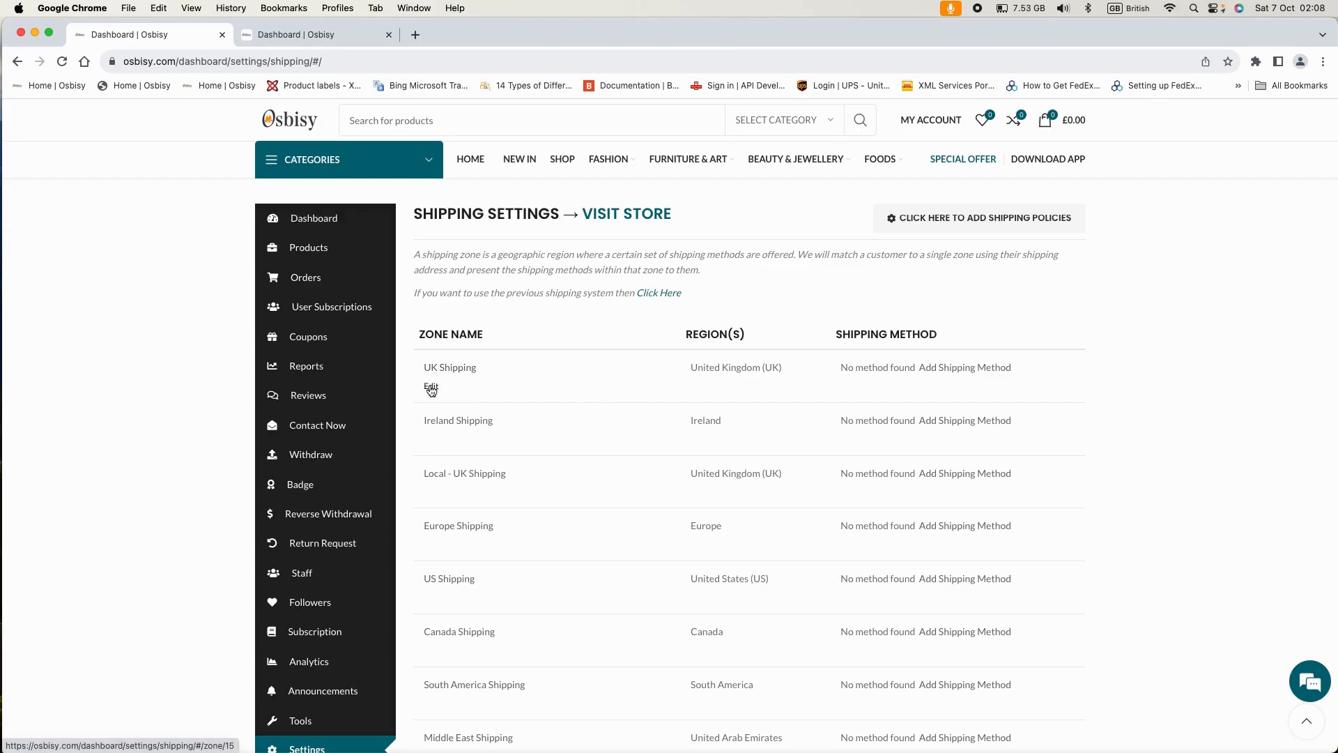
- Edit the UK Shipping zone (United Kingdom), turning Limit ZIP/postcodes on and then back off
click(432, 388)
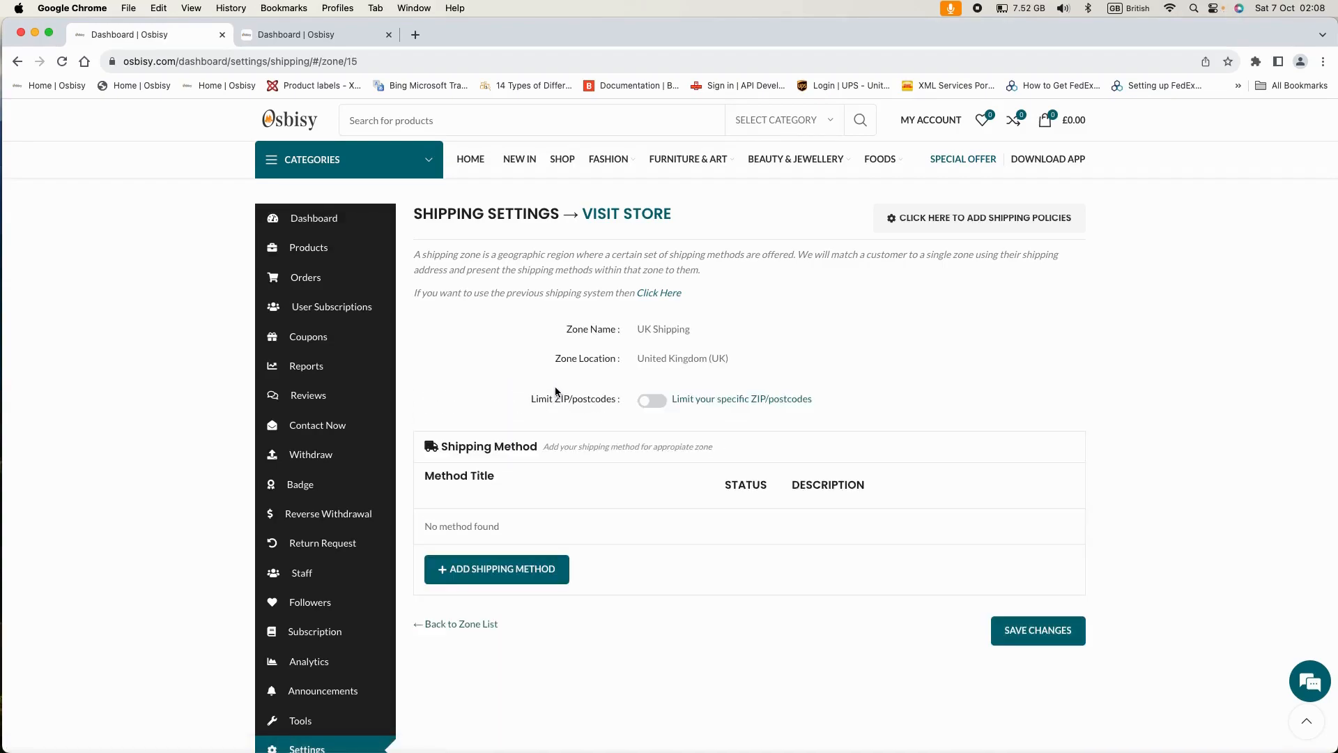
scroll(563, 394, down, 1)
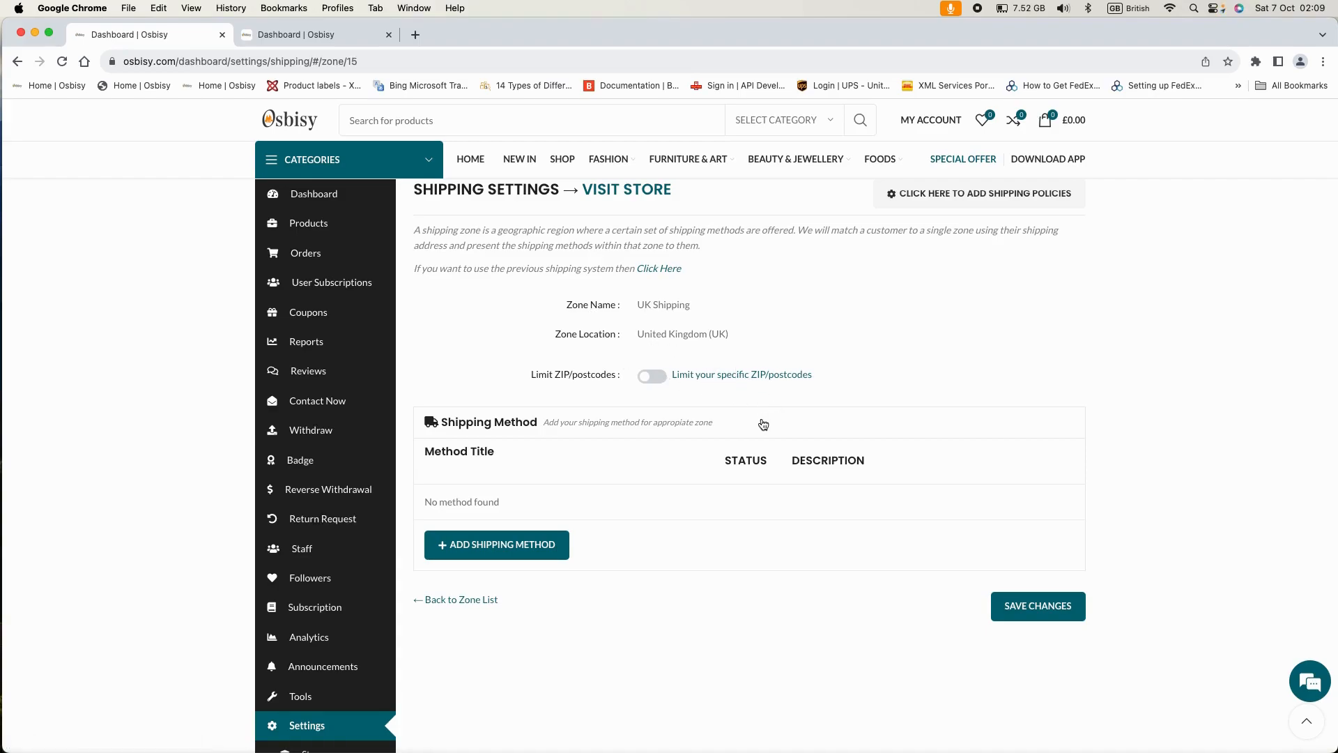
click(657, 378)
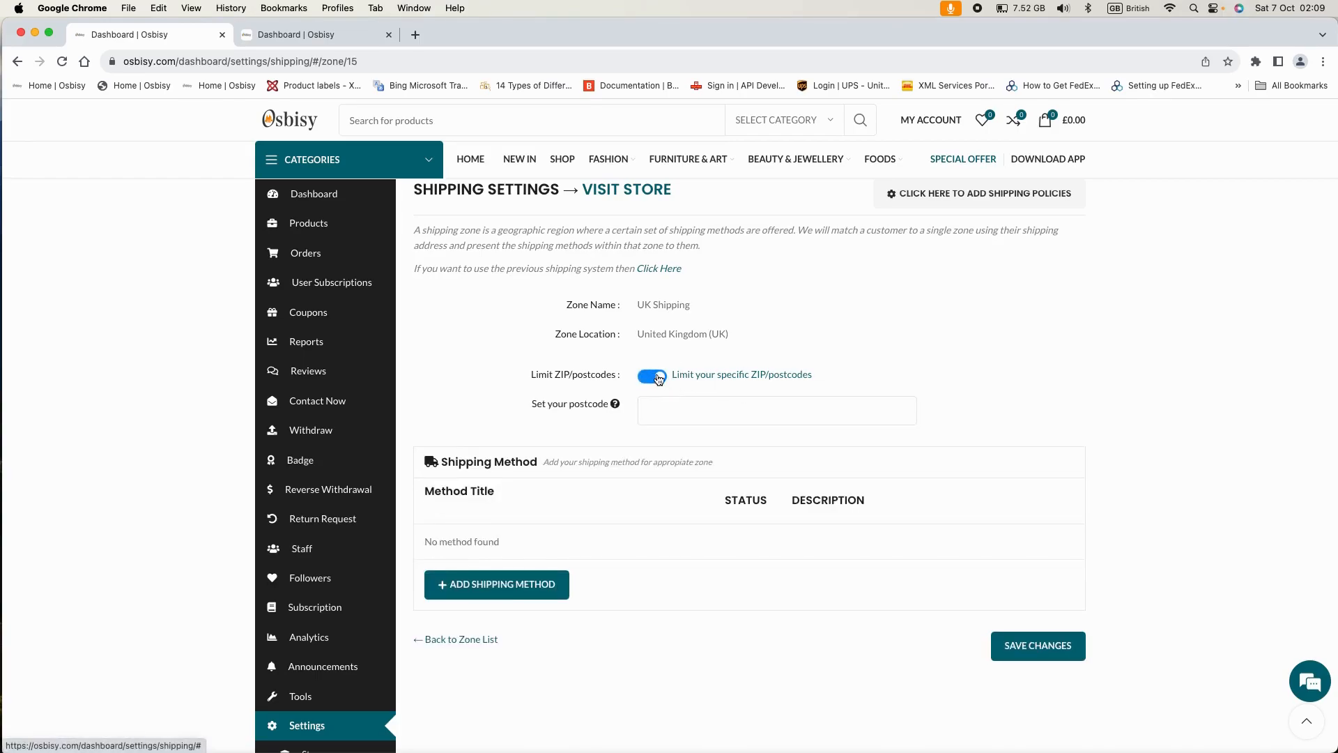
click(648, 404)
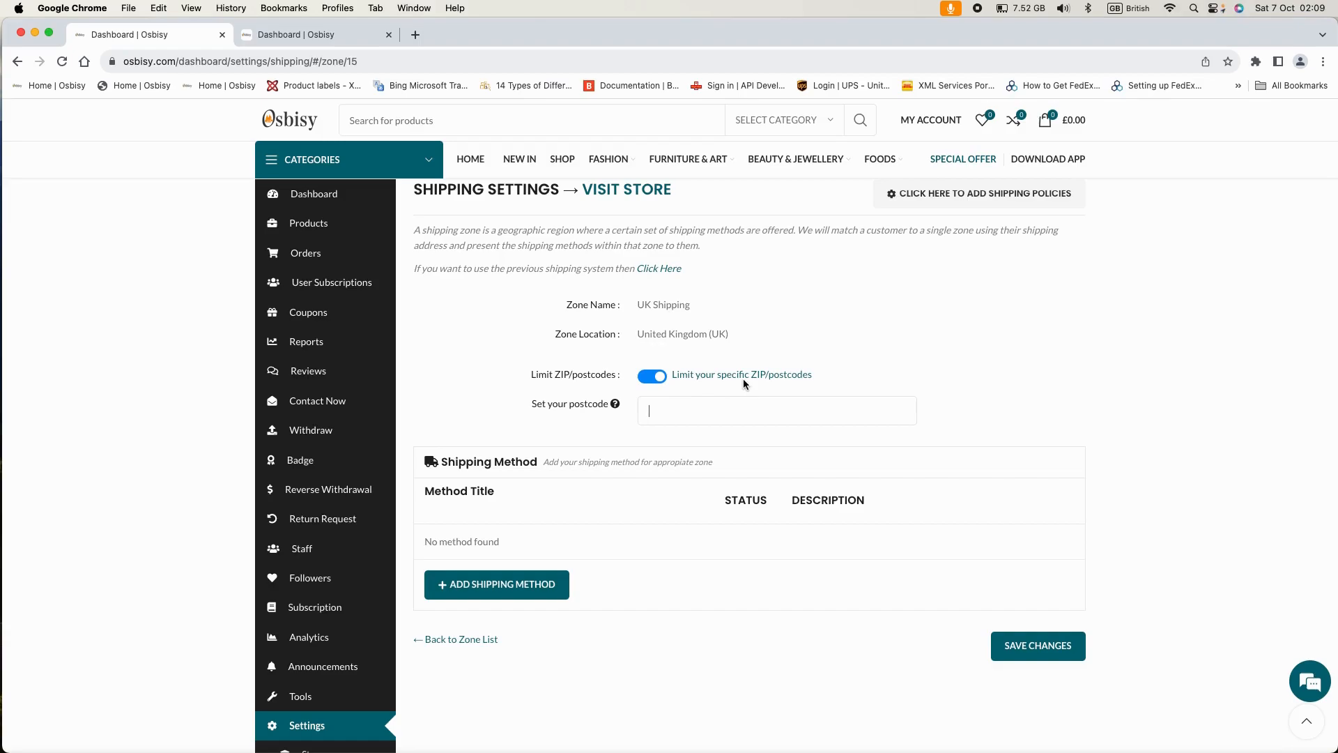
click(650, 378)
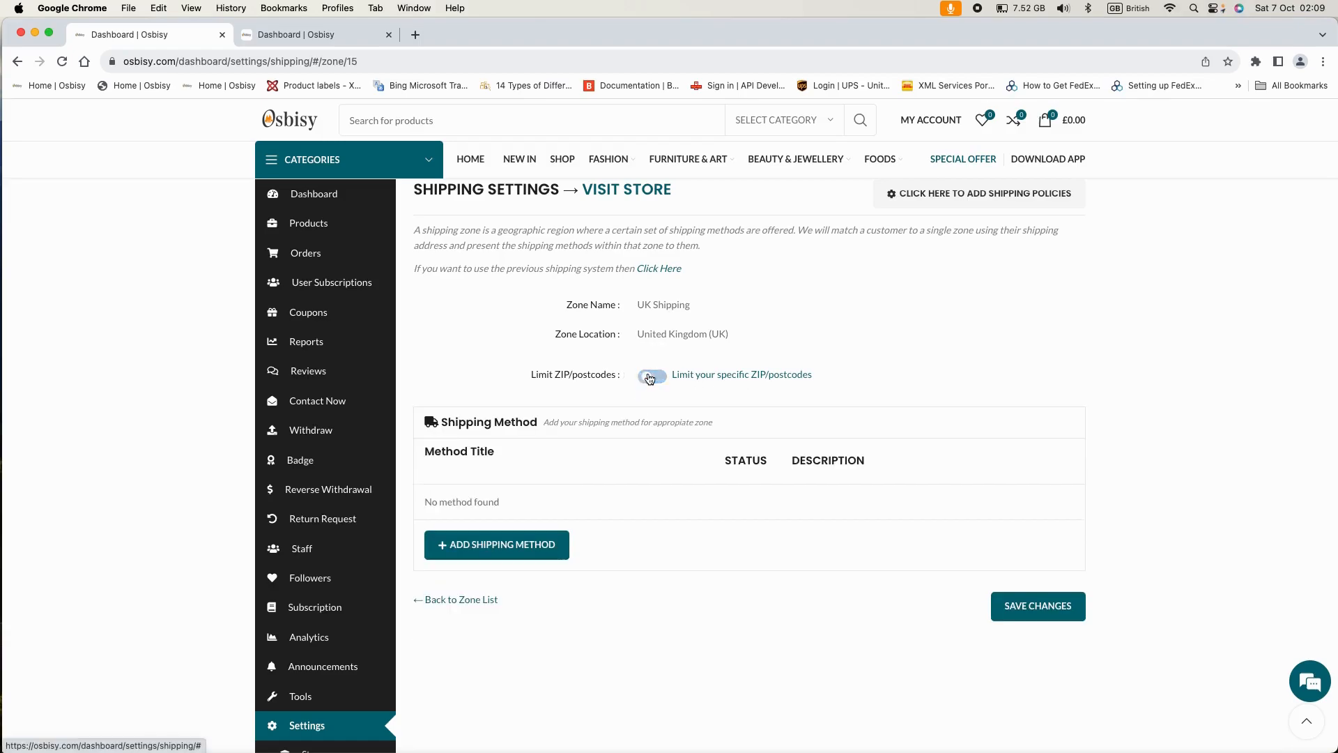
scroll(653, 387, down, 1)
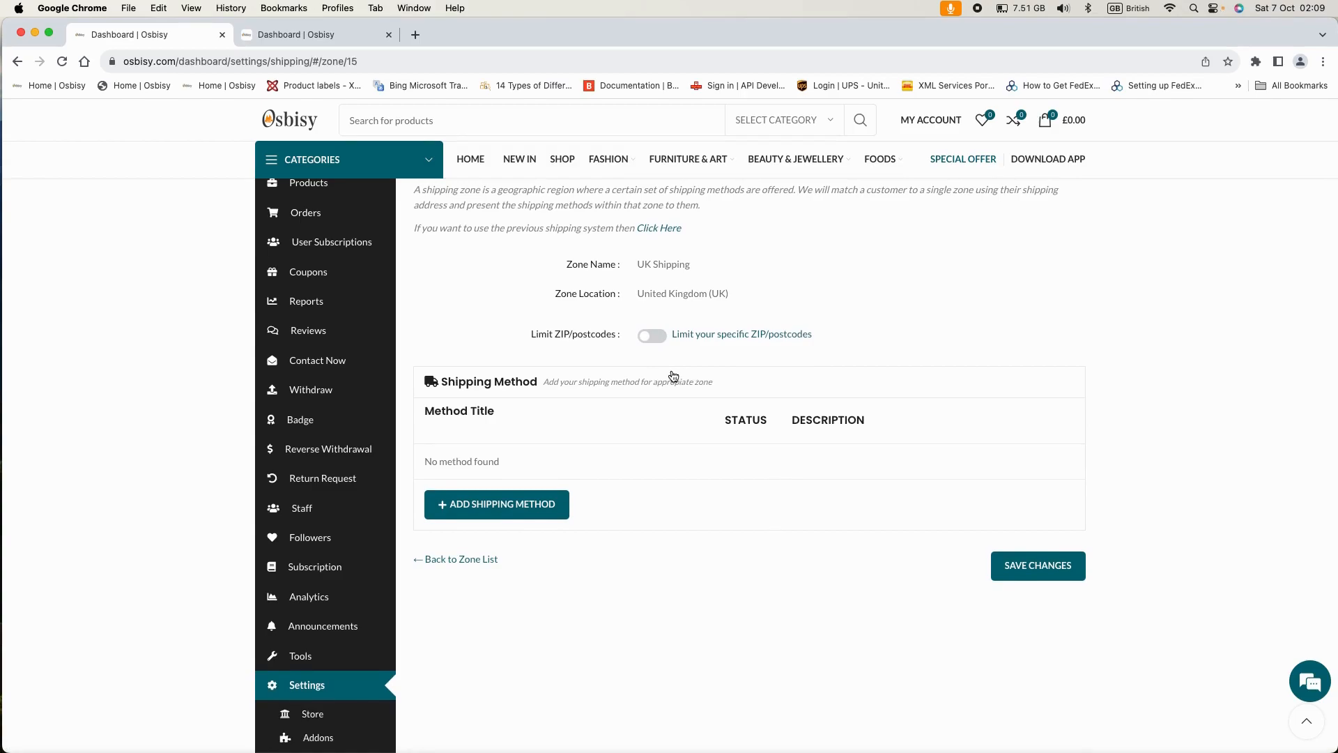
scroll(655, 378, down, 1)
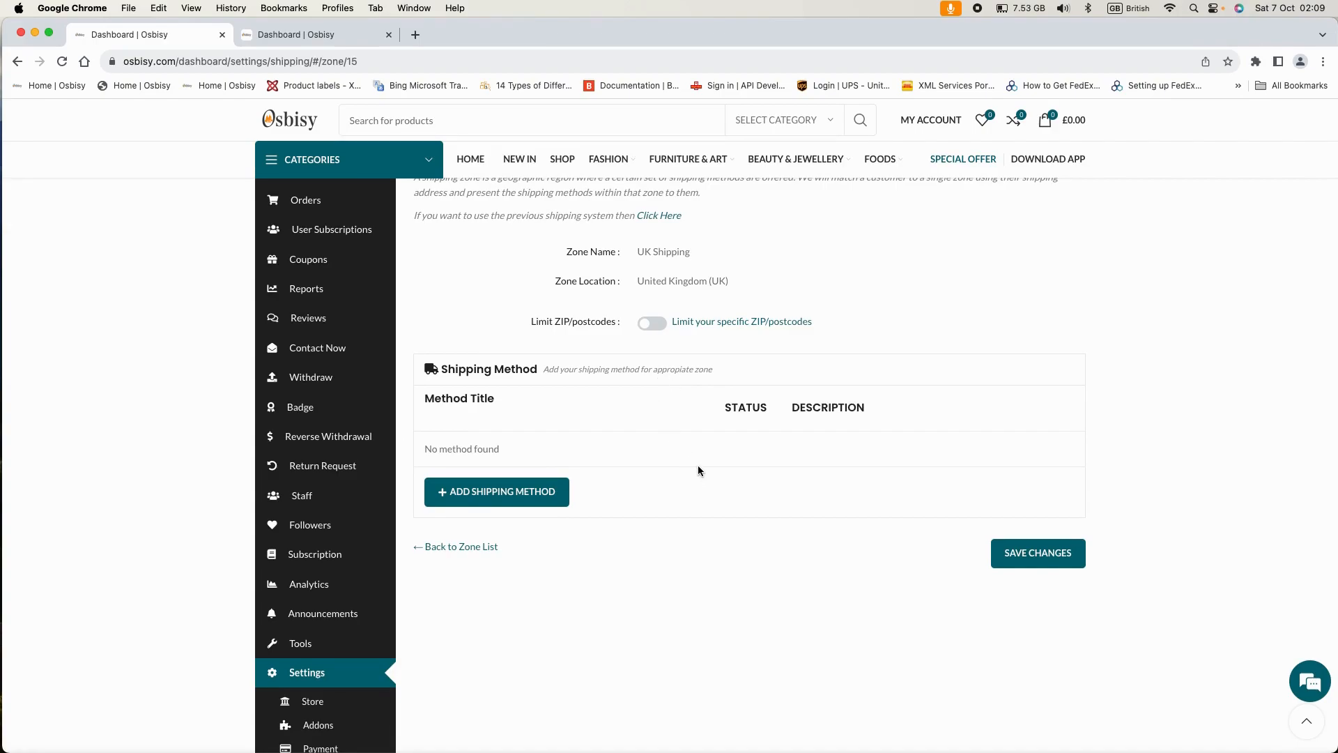
- Add a Flat Rate shipping method to the UK Shipping zone from the Select a Method list
click(509, 496)
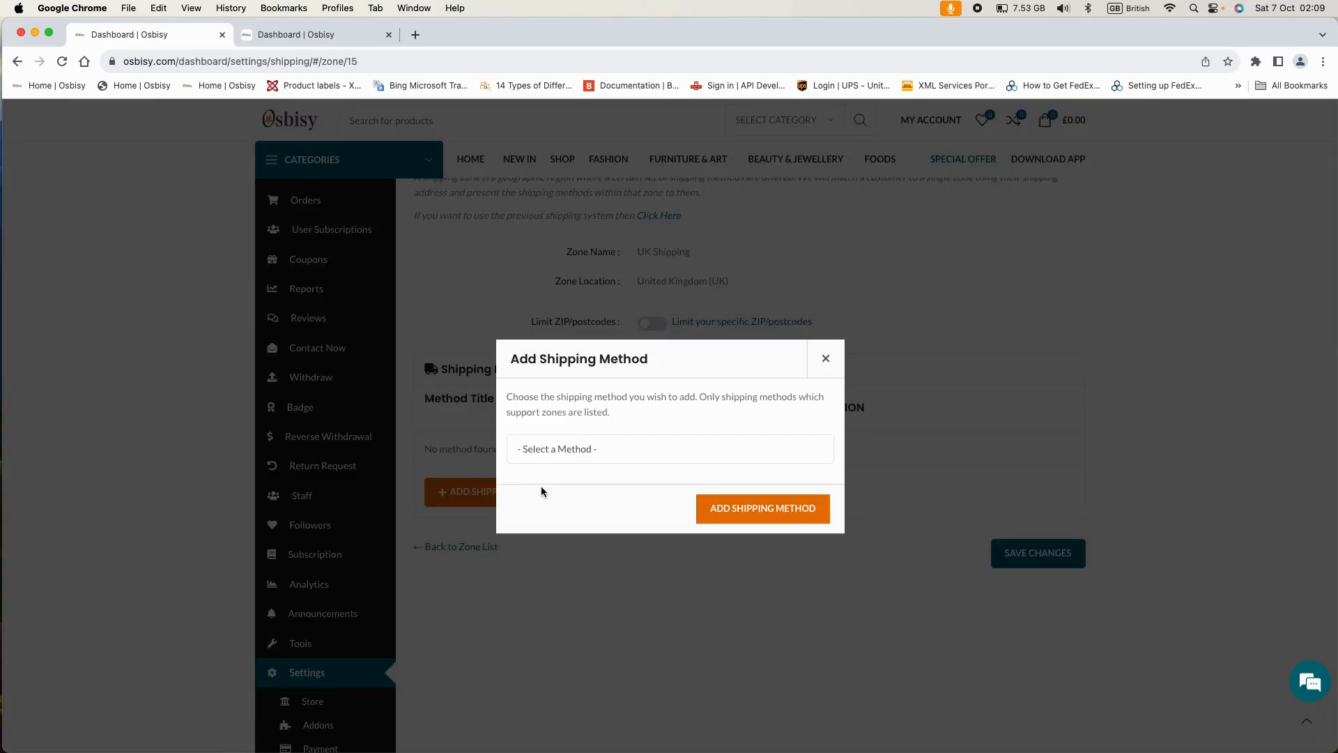
click(619, 449)
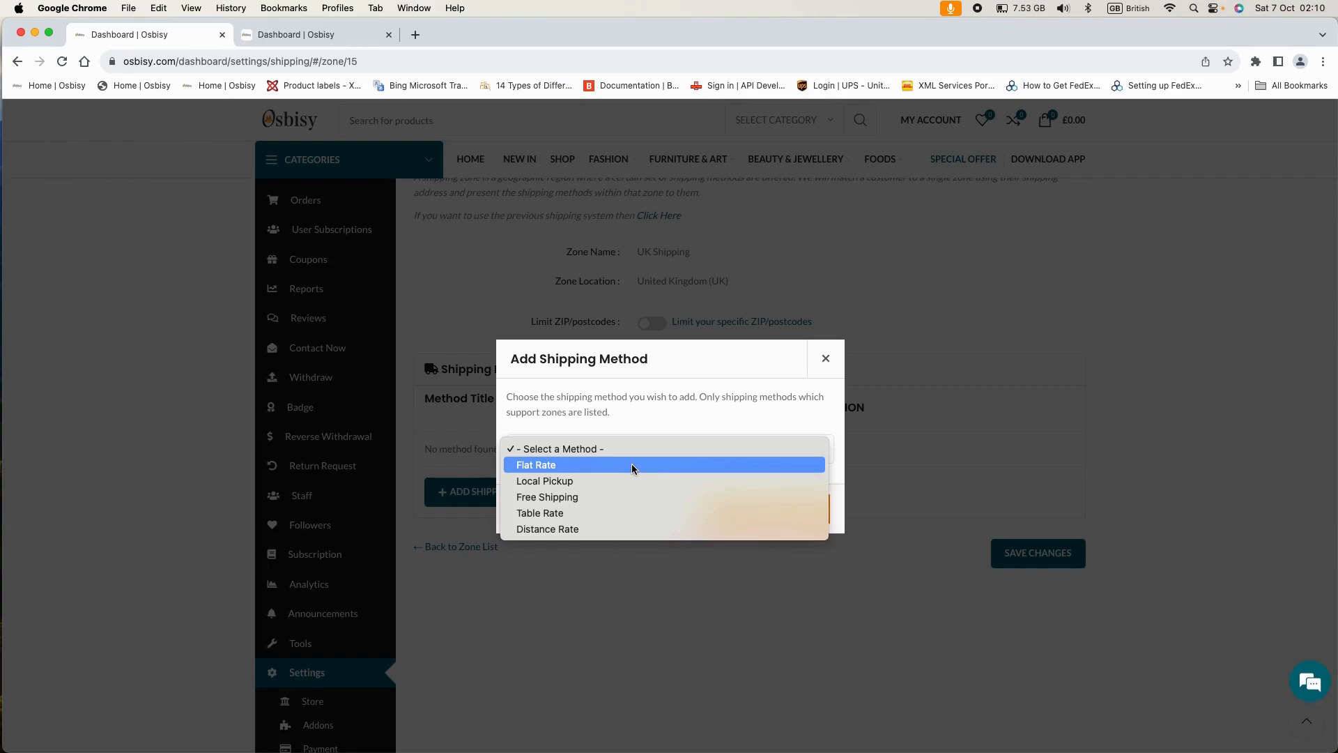
click(631, 464)
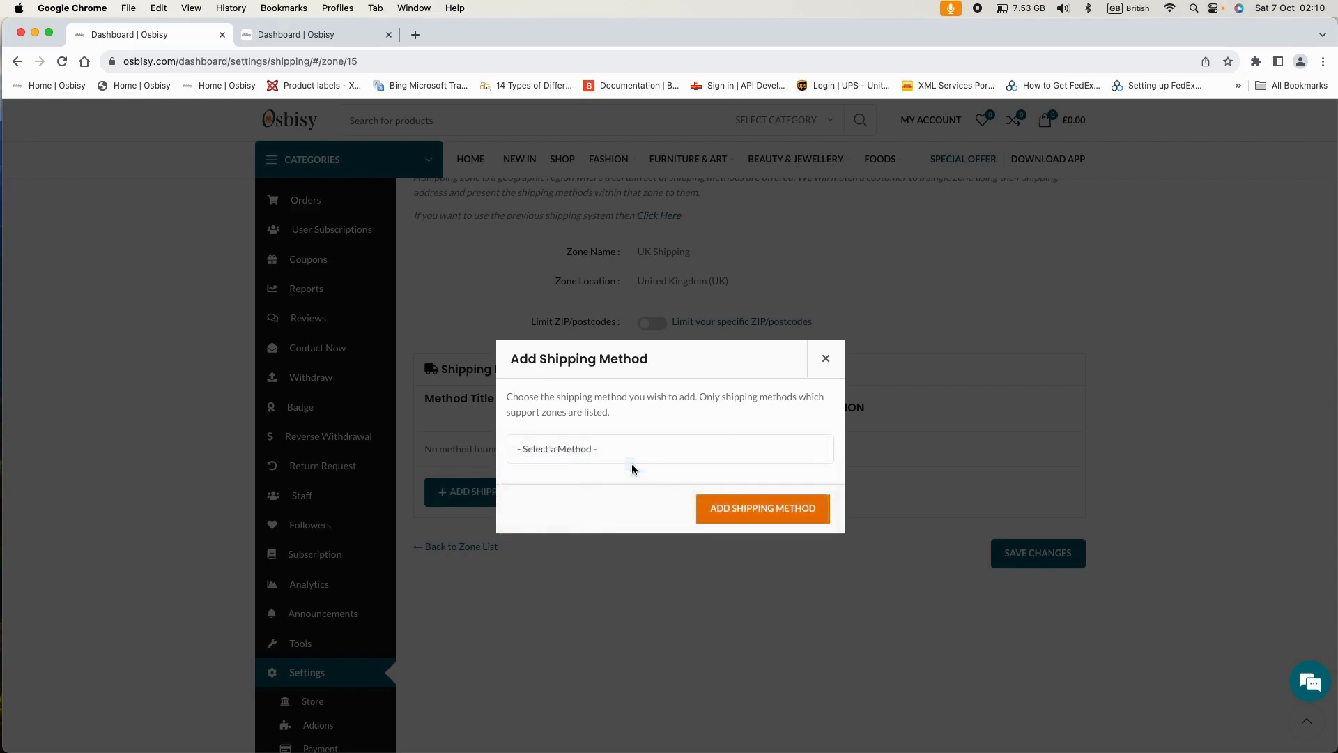
click(726, 507)
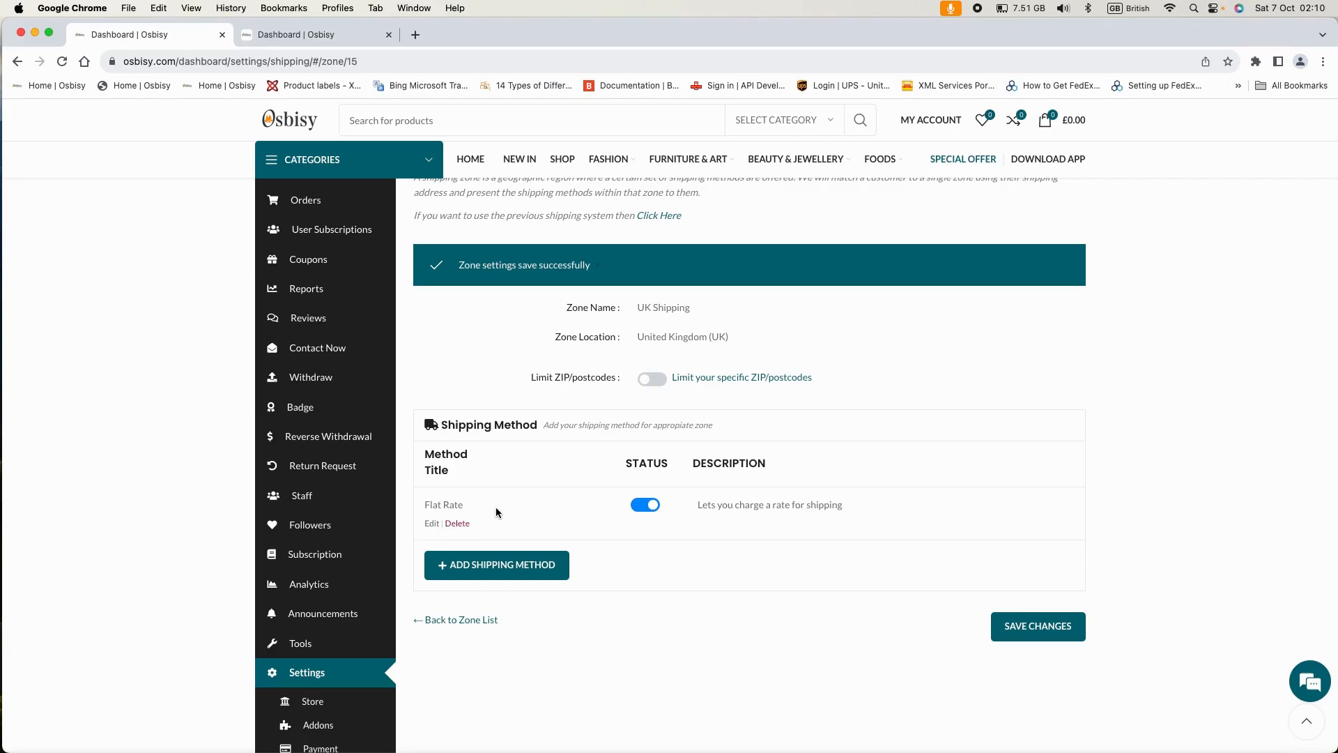
scroll(520, 508, down, 1)
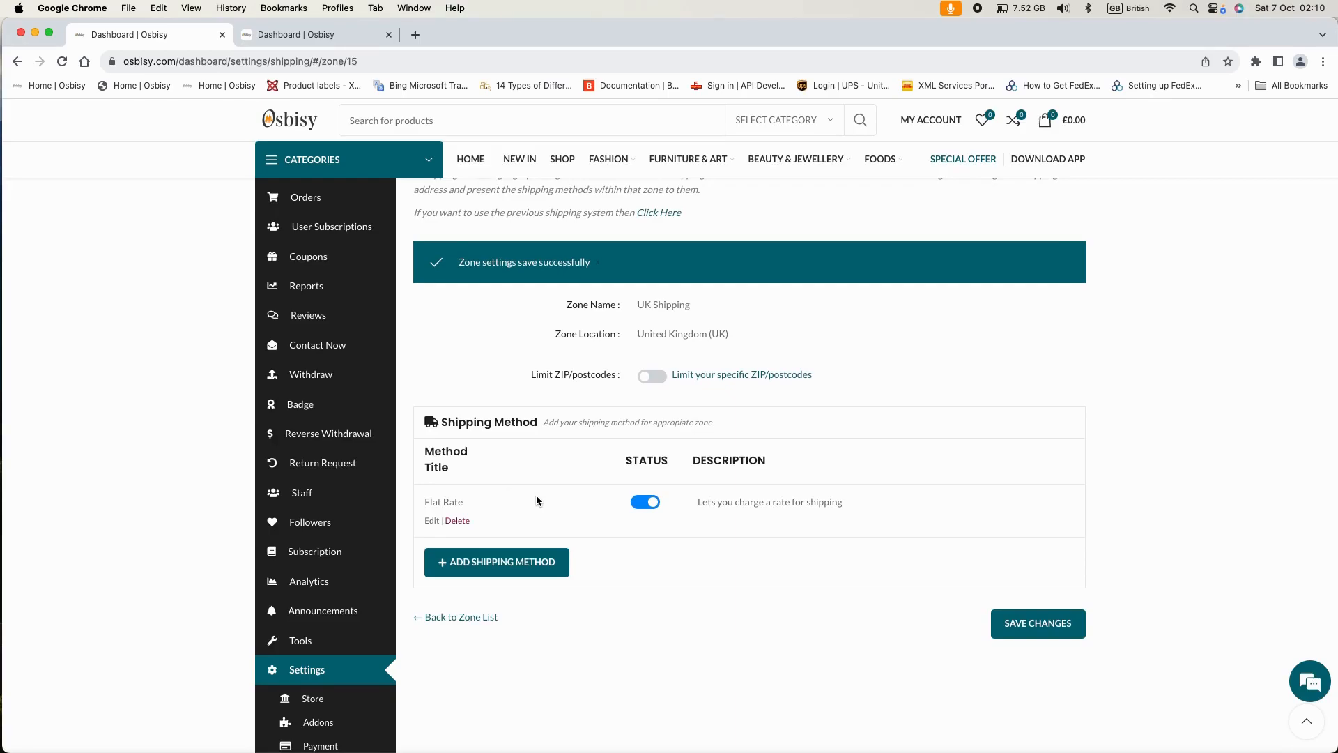
- Edit the Flat Rate method and replace its cost of 0 with 3.99 * [qty]
click(431, 521)
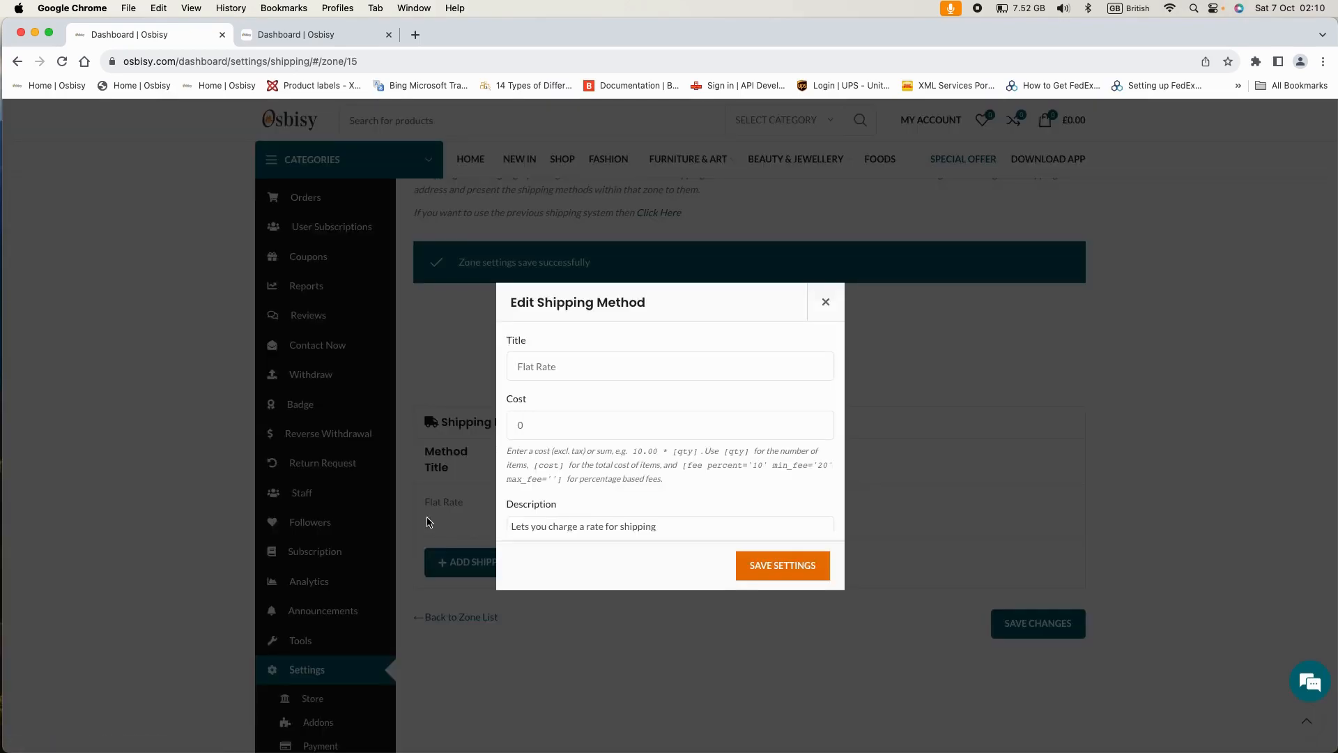
scroll(584, 376, down, 1)
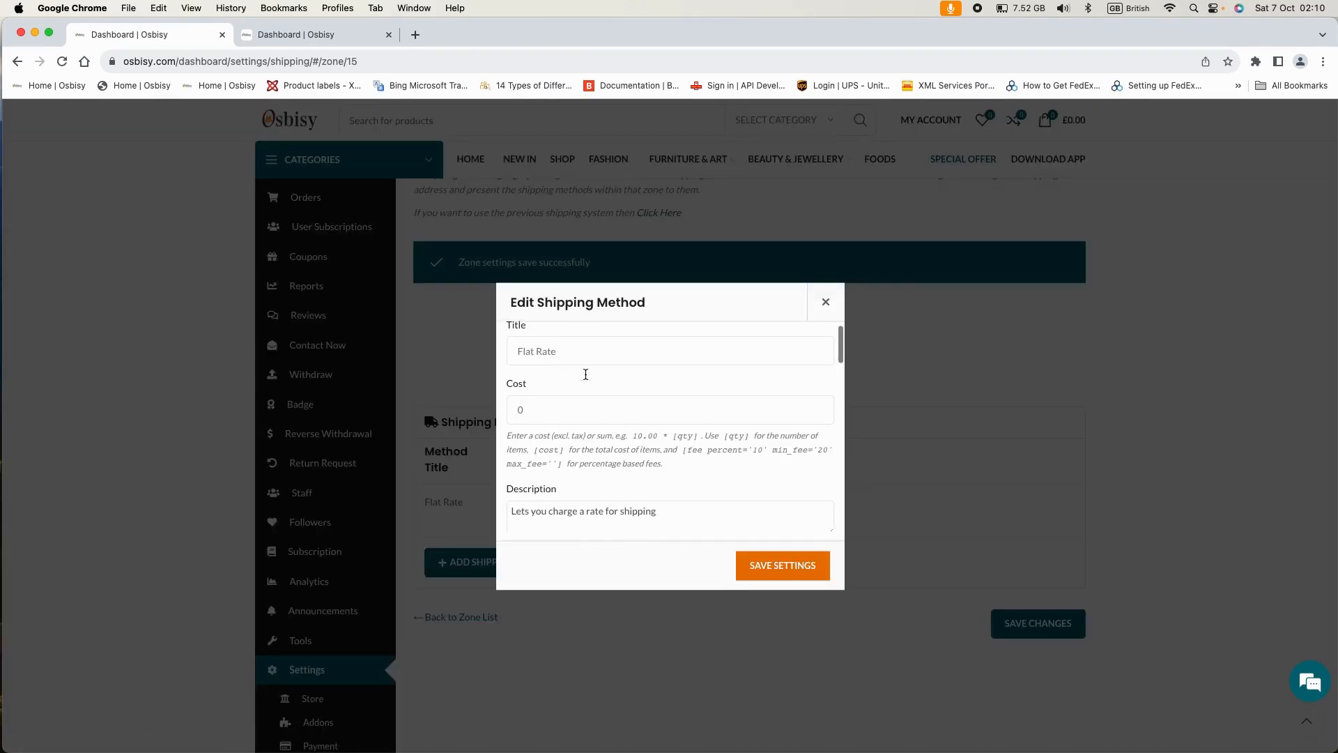
scroll(584, 373, up, 1)
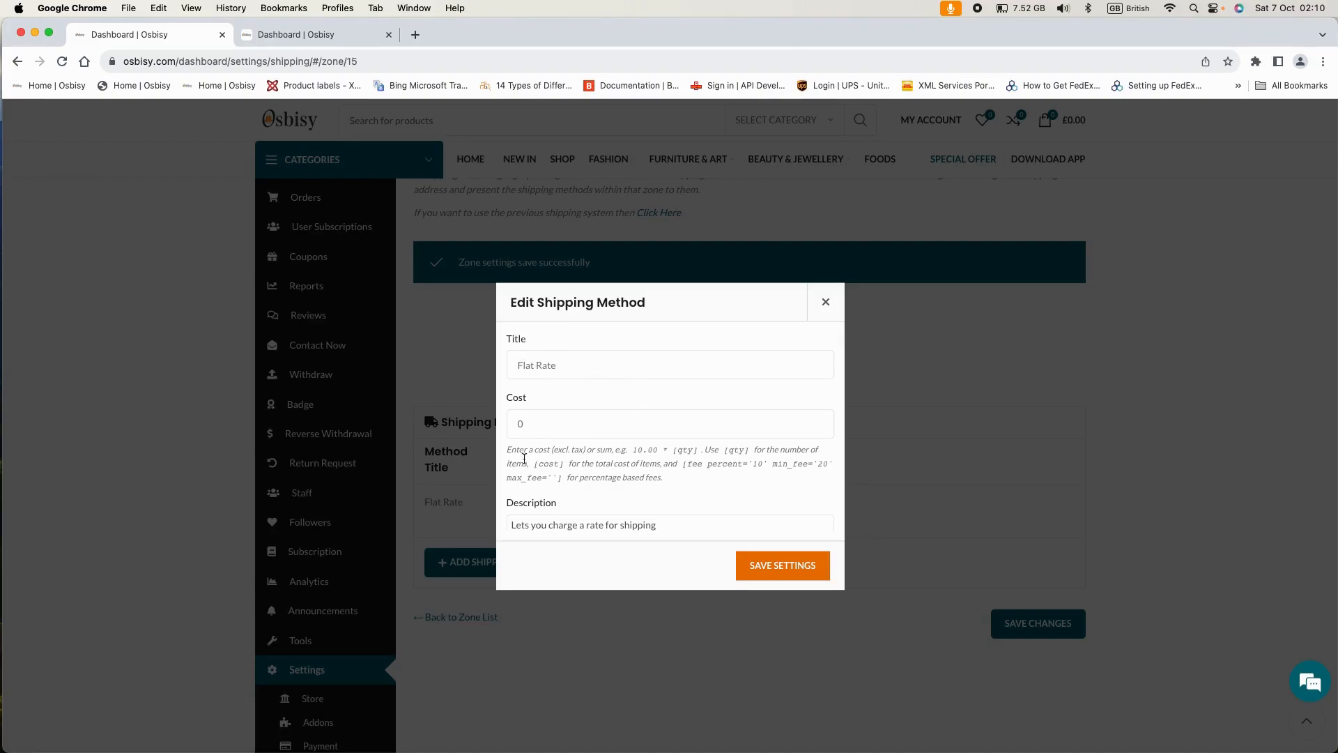
scroll(573, 434, down, 1)
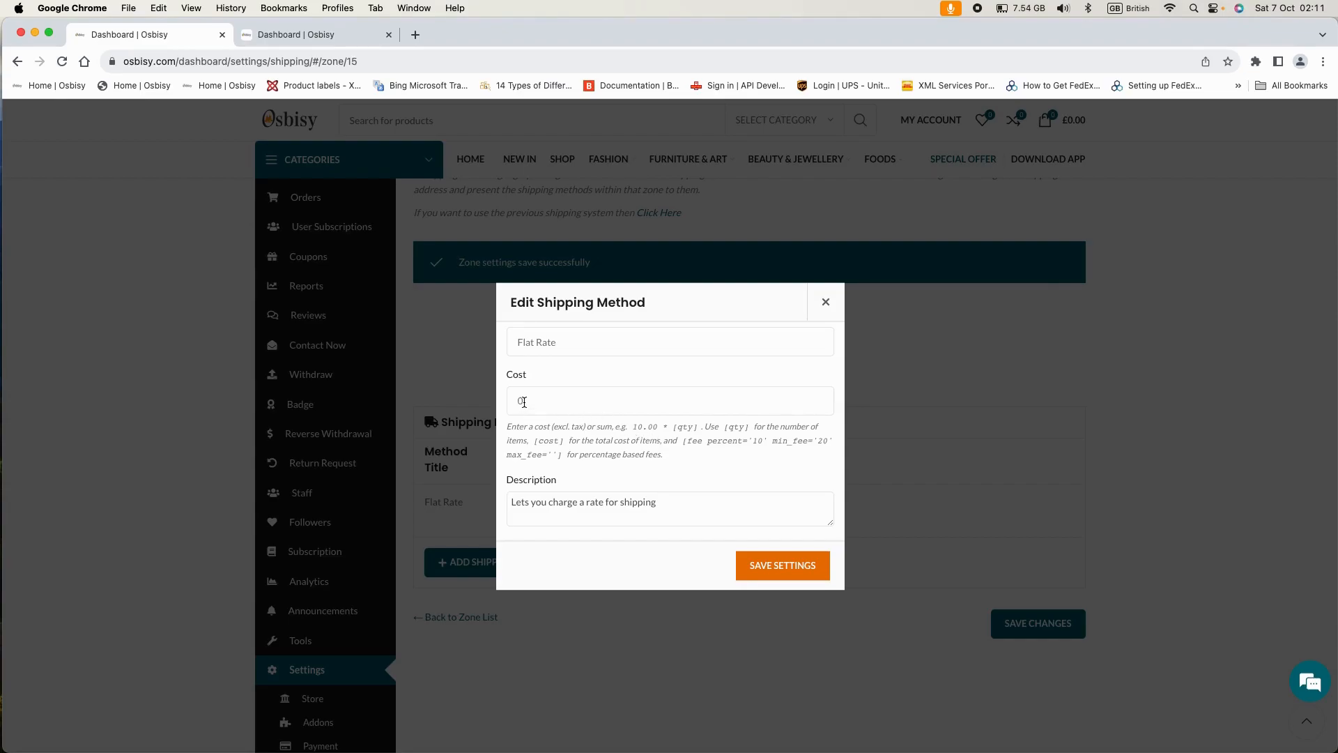
drag(524, 402, 517, 402)
text(3.99 * [qty)
scroll(579, 416, down, 1)
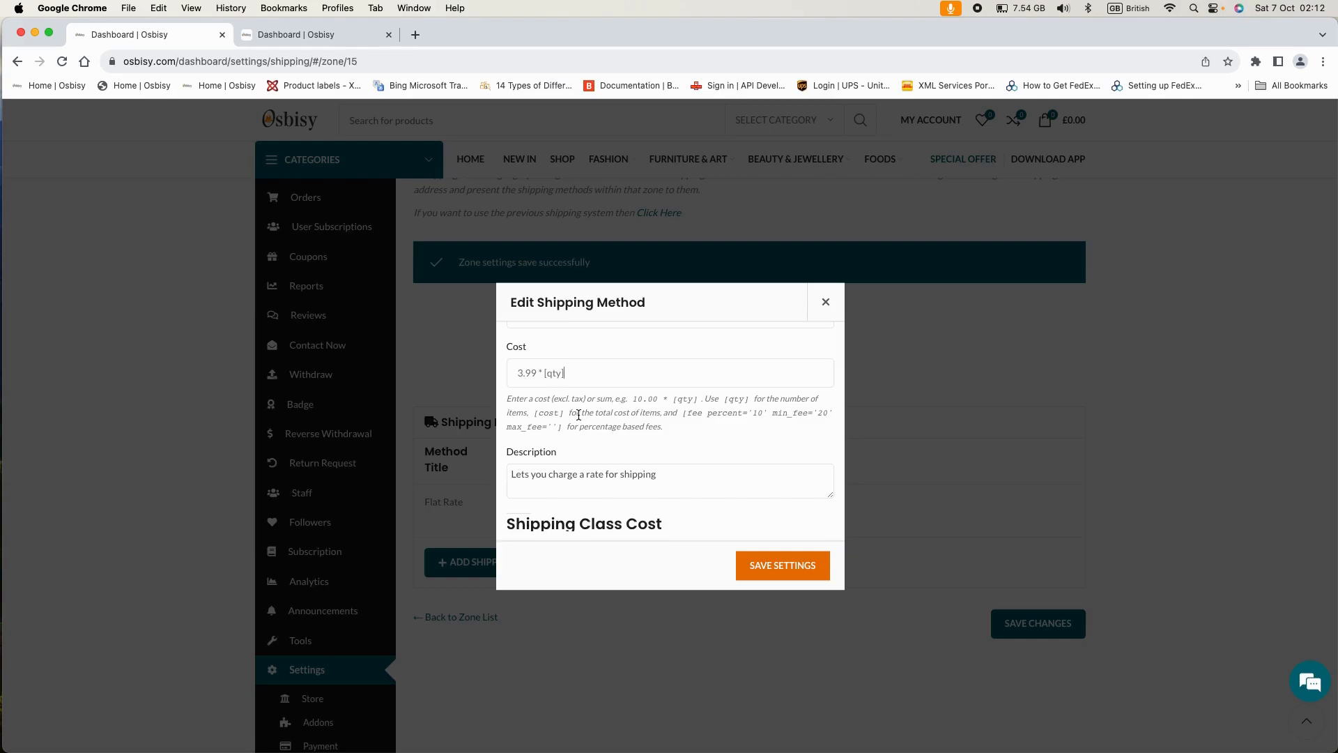
scroll(578, 415, down, 1)
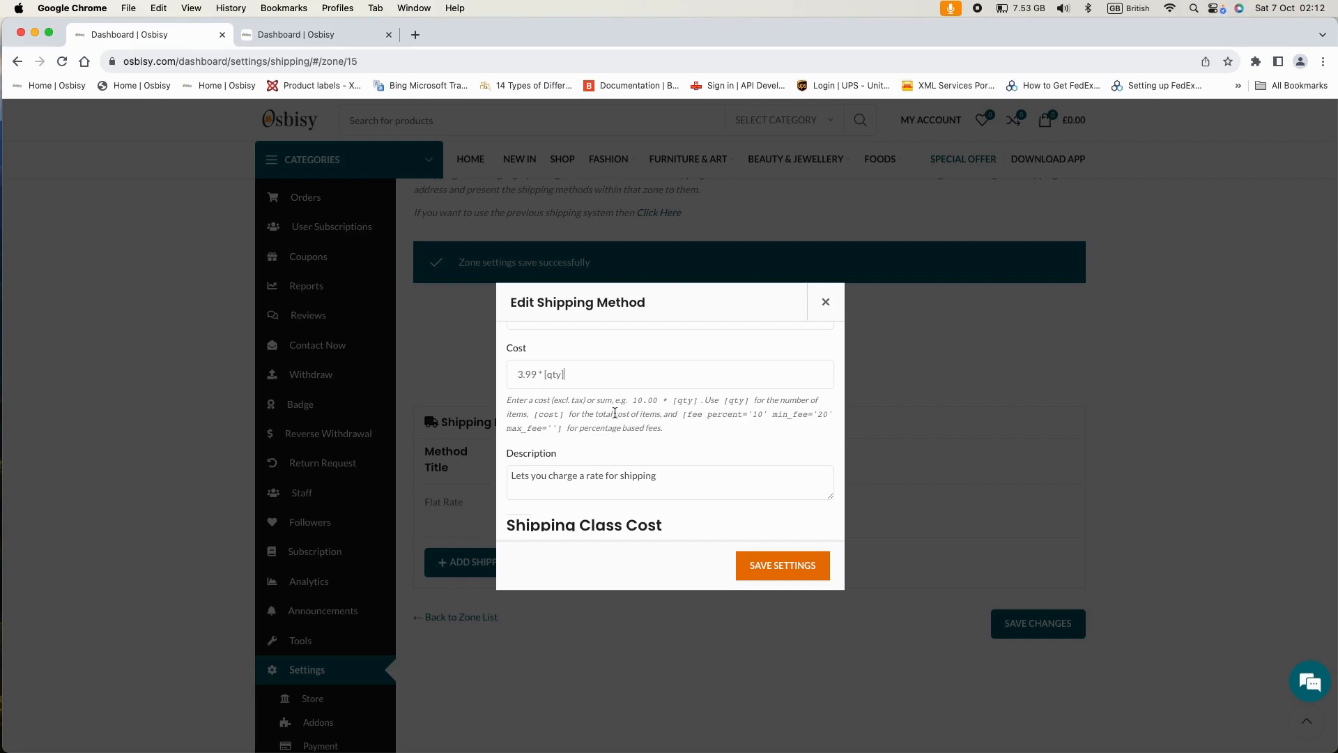
scroll(616, 412, down, 1)
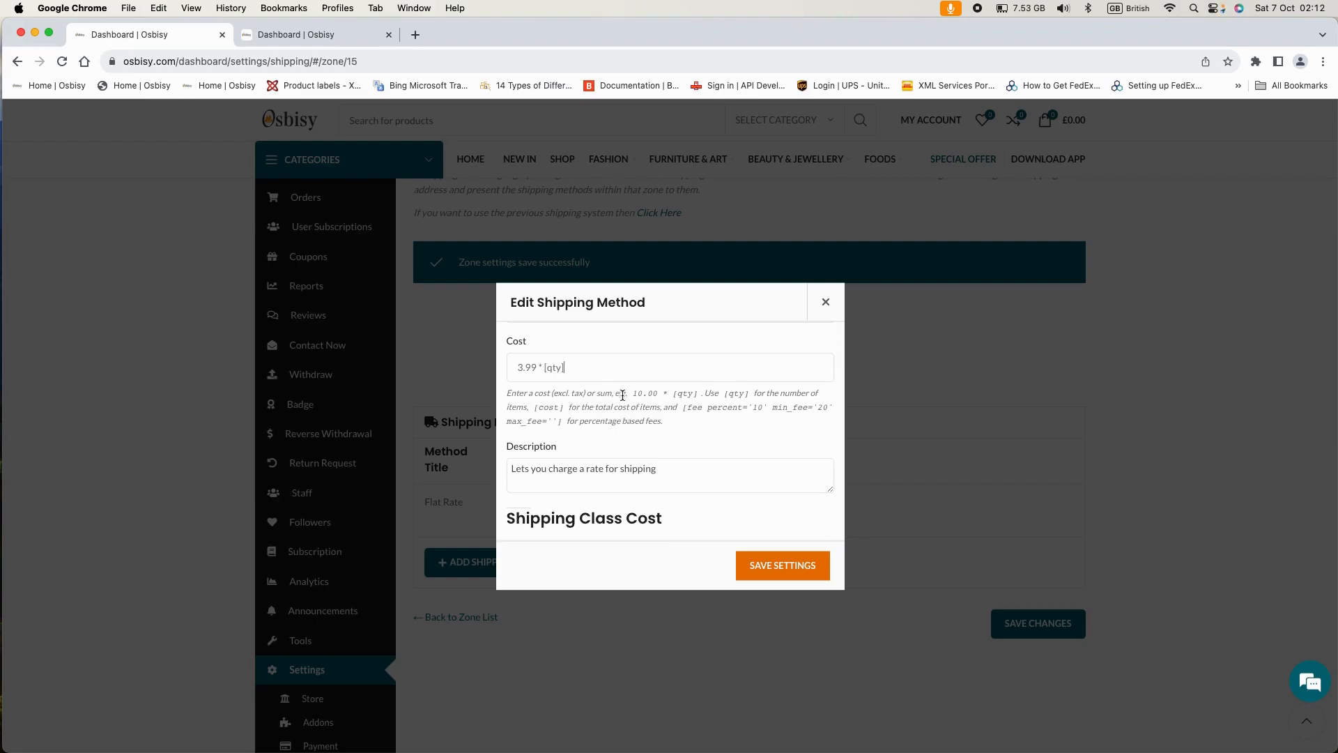
drag(632, 392, 700, 395)
scroll(644, 397, down, 1)
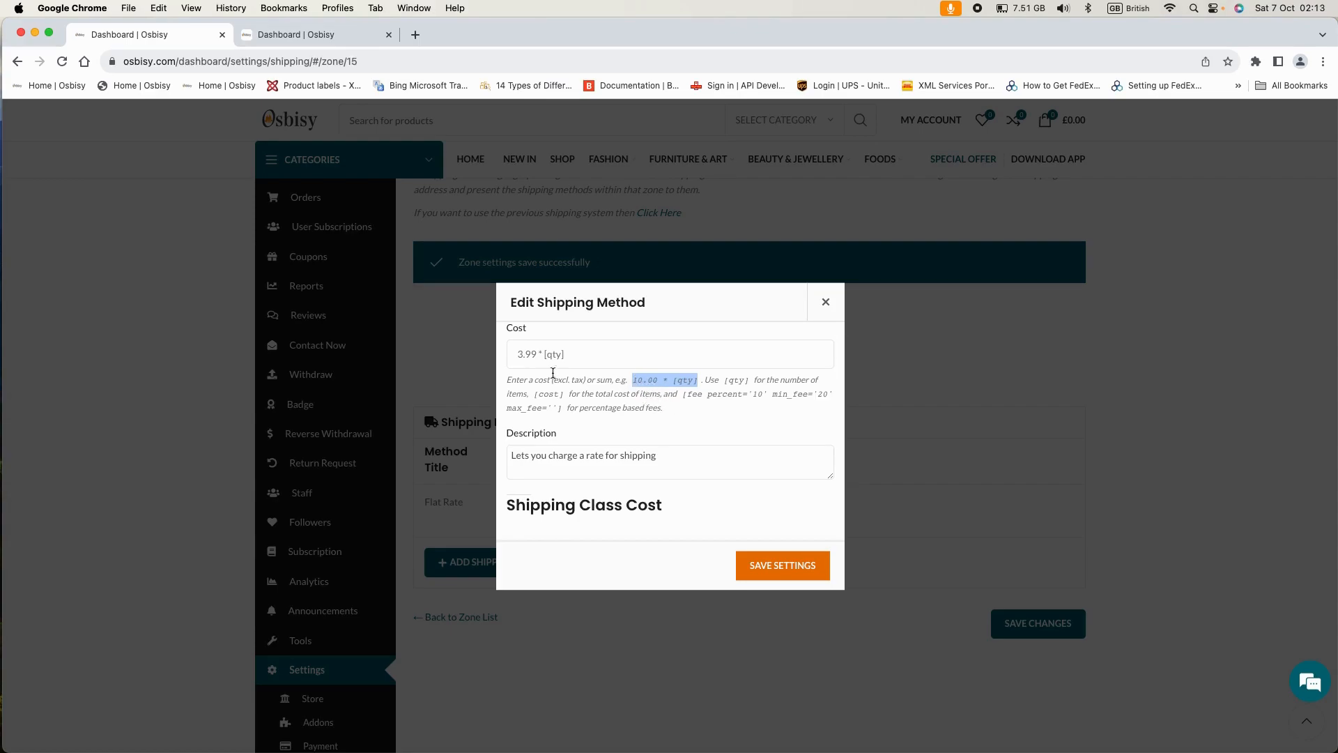
scroll(593, 383, down, 3)
scroll(605, 389, down, 4)
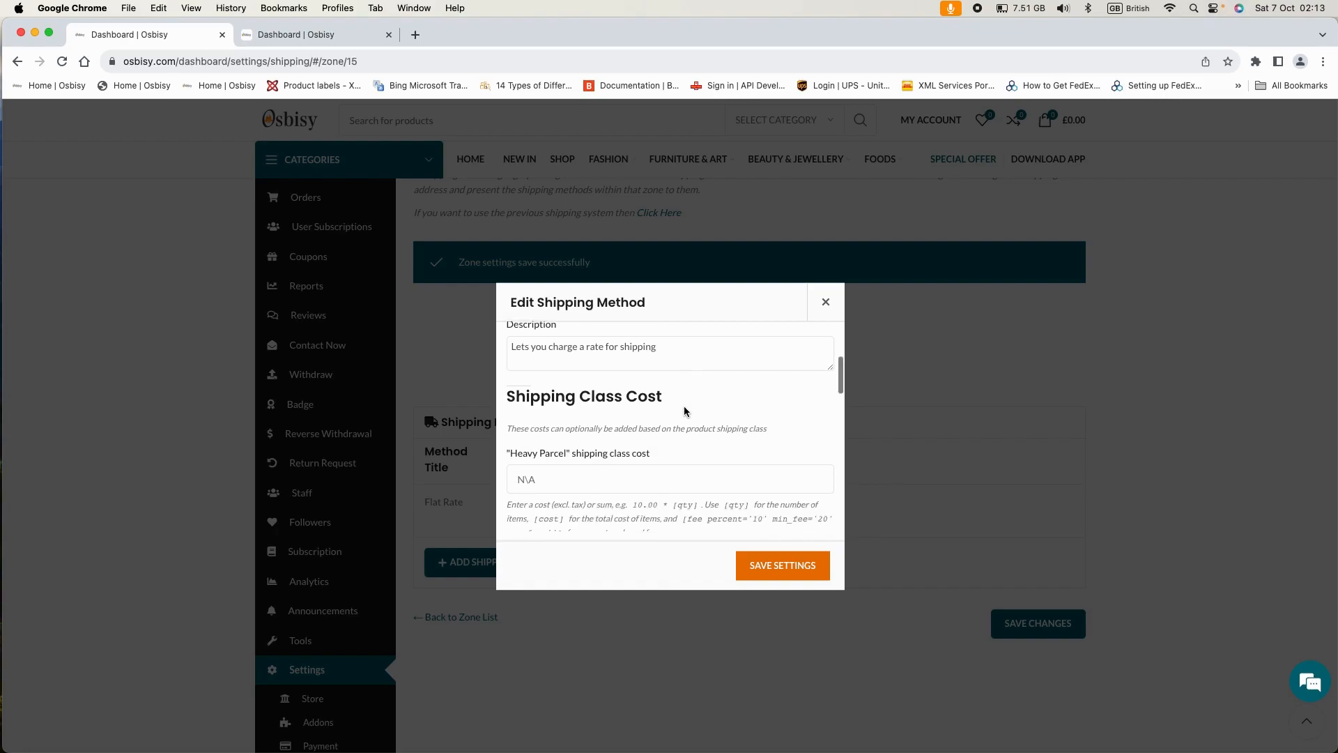
scroll(683, 411, down, 1)
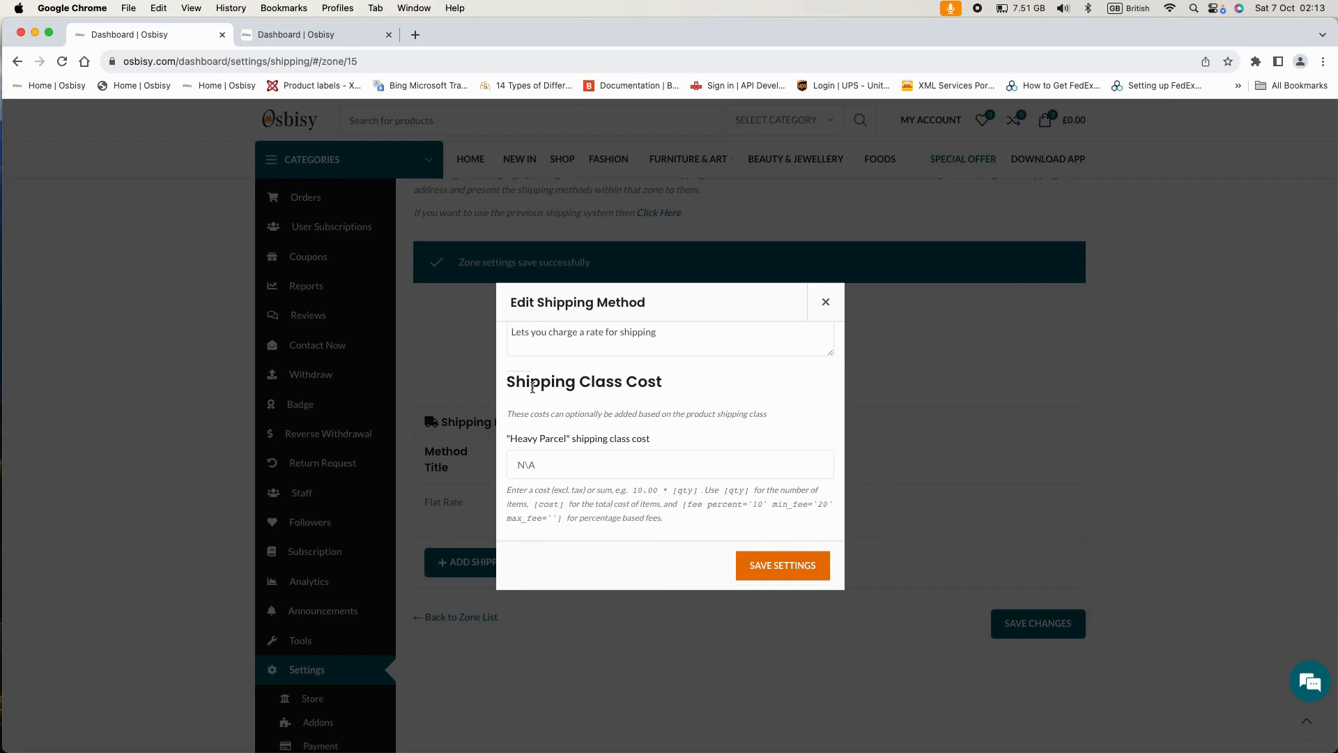
scroll(687, 399, down, 1)
scroll(687, 399, up, 6)
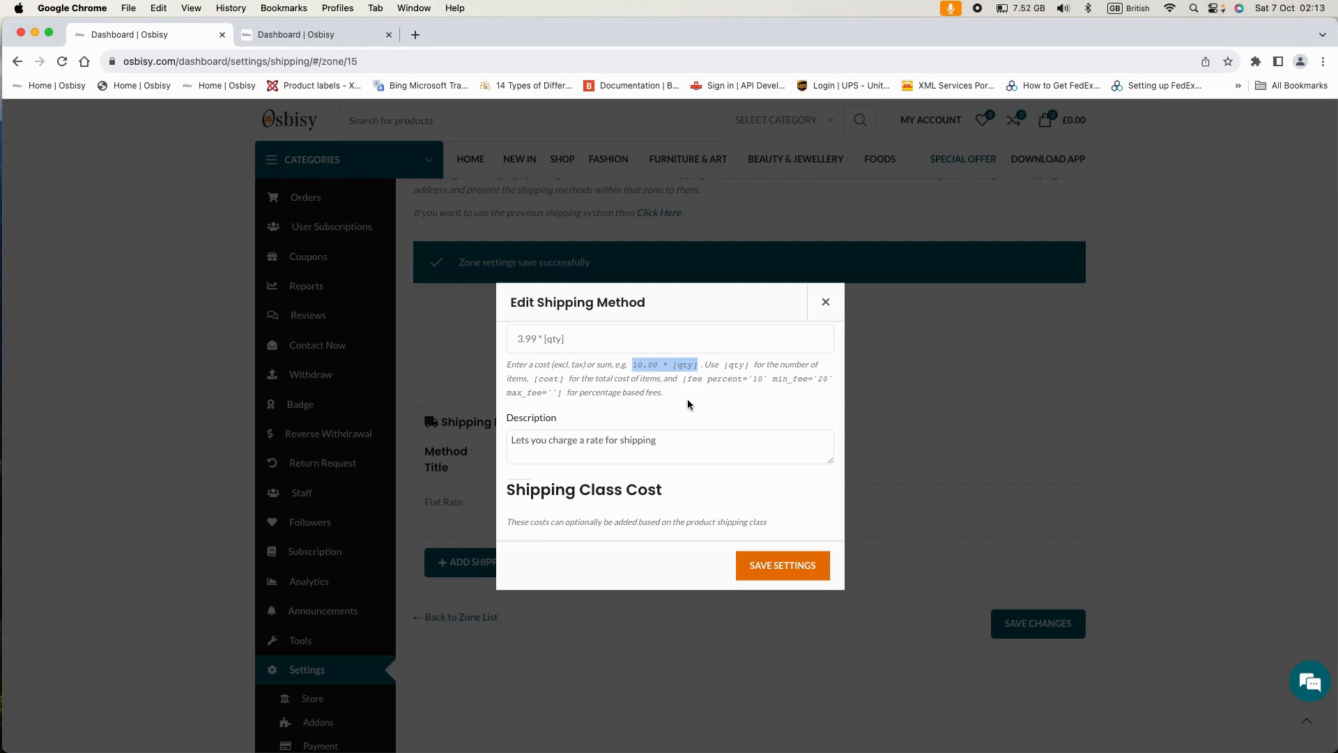
scroll(687, 399, up, 1)
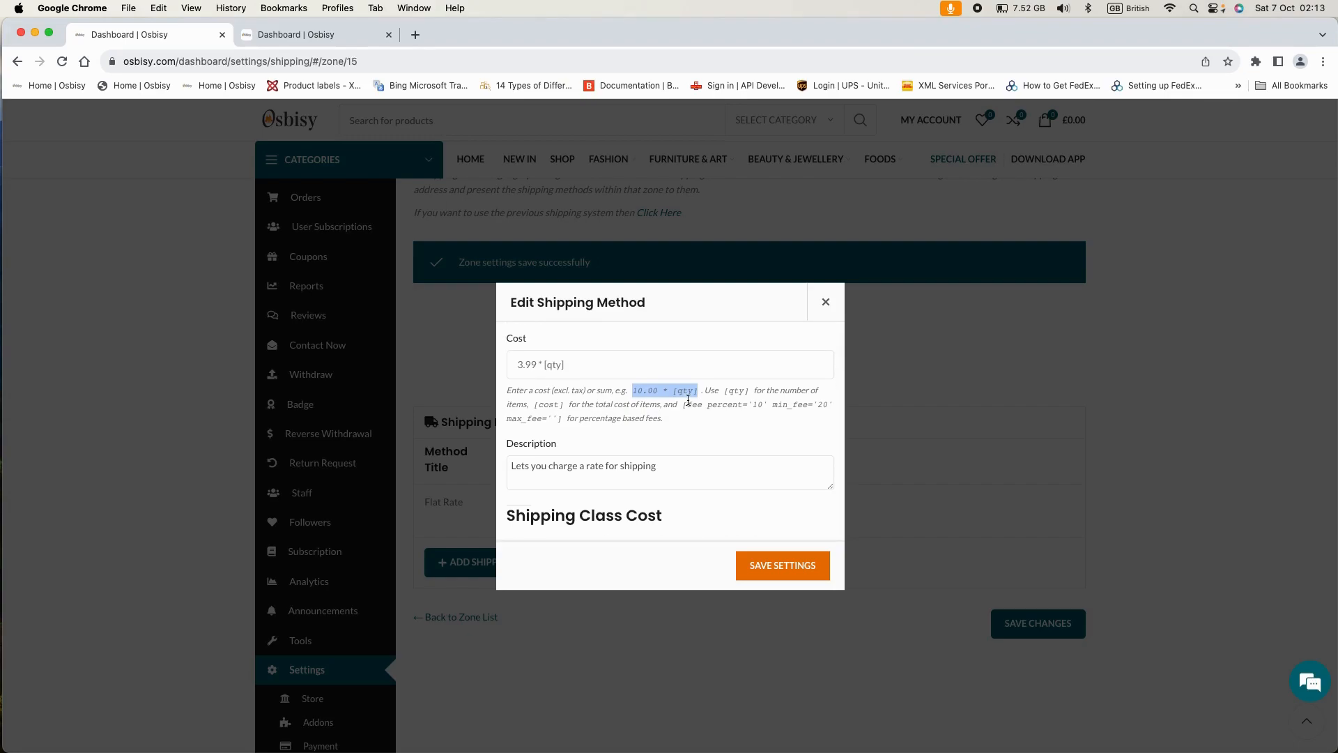
scroll(696, 433, down, 5)
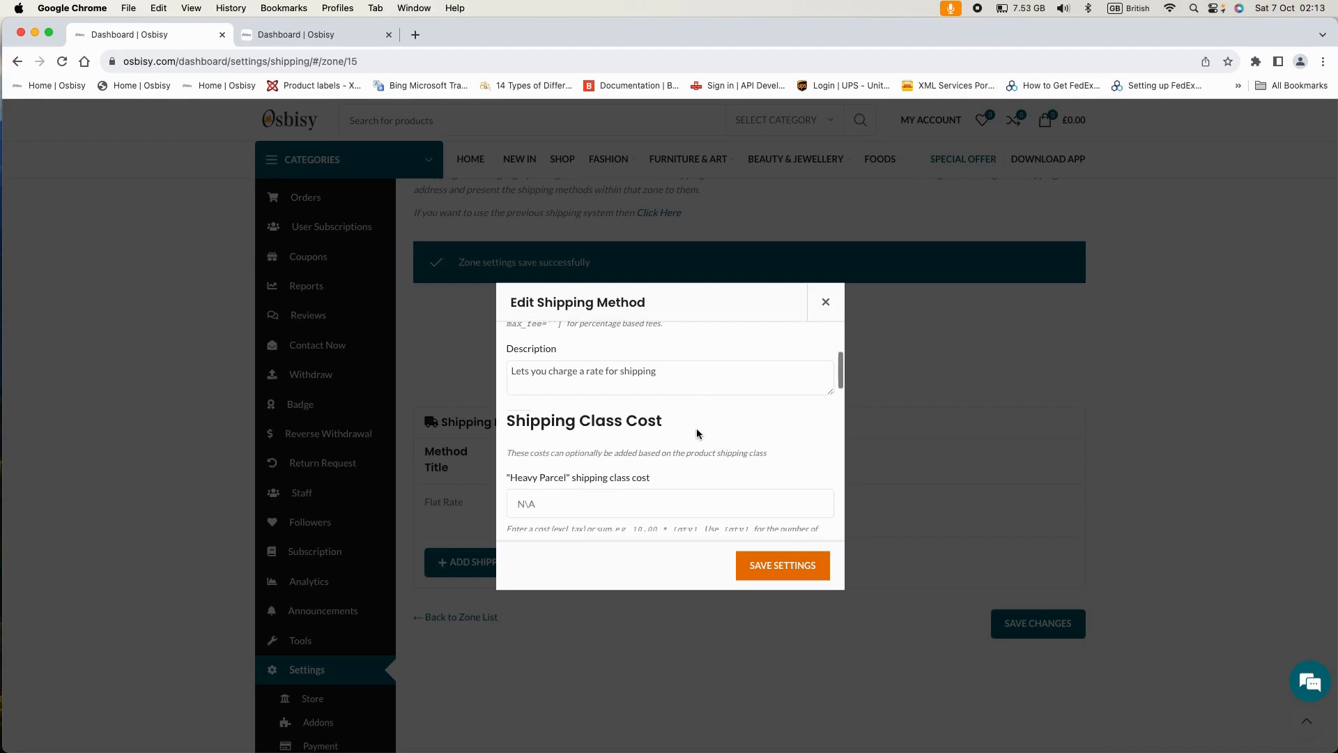
scroll(680, 431, down, 1)
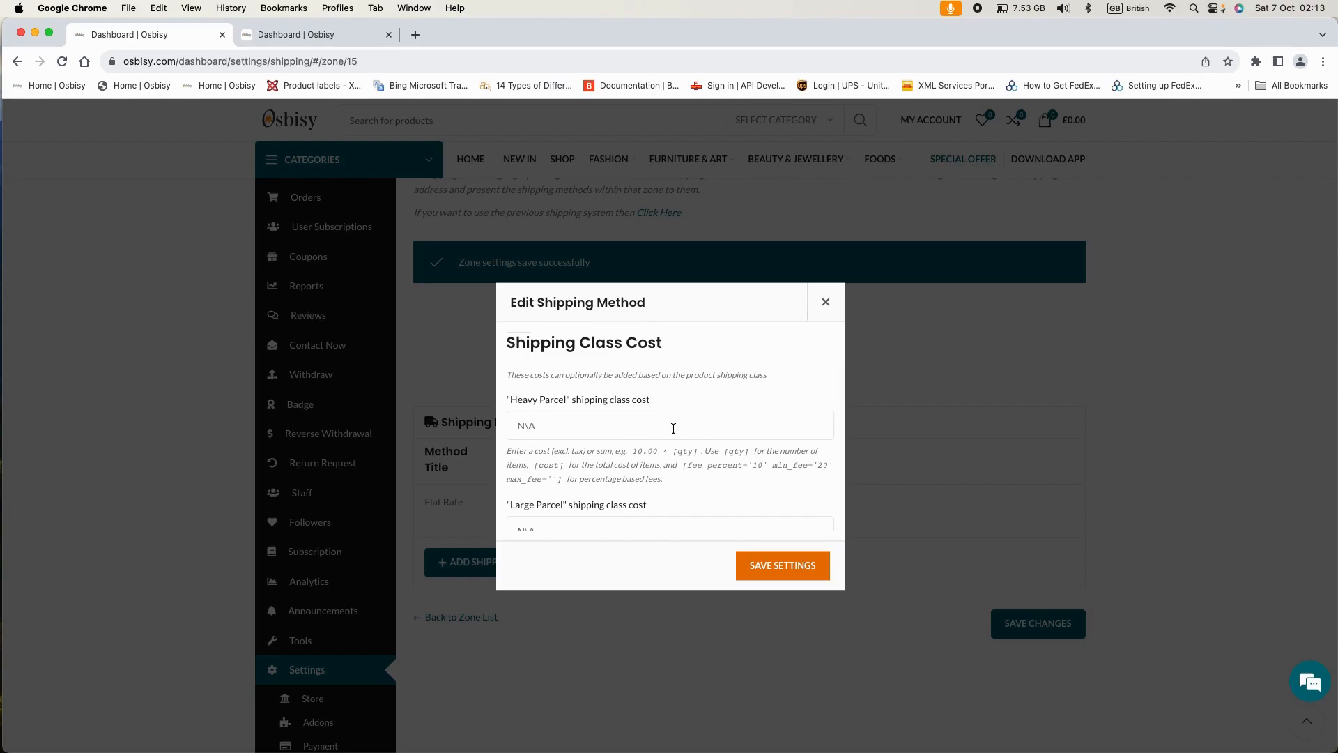
scroll(627, 424, down, 1)
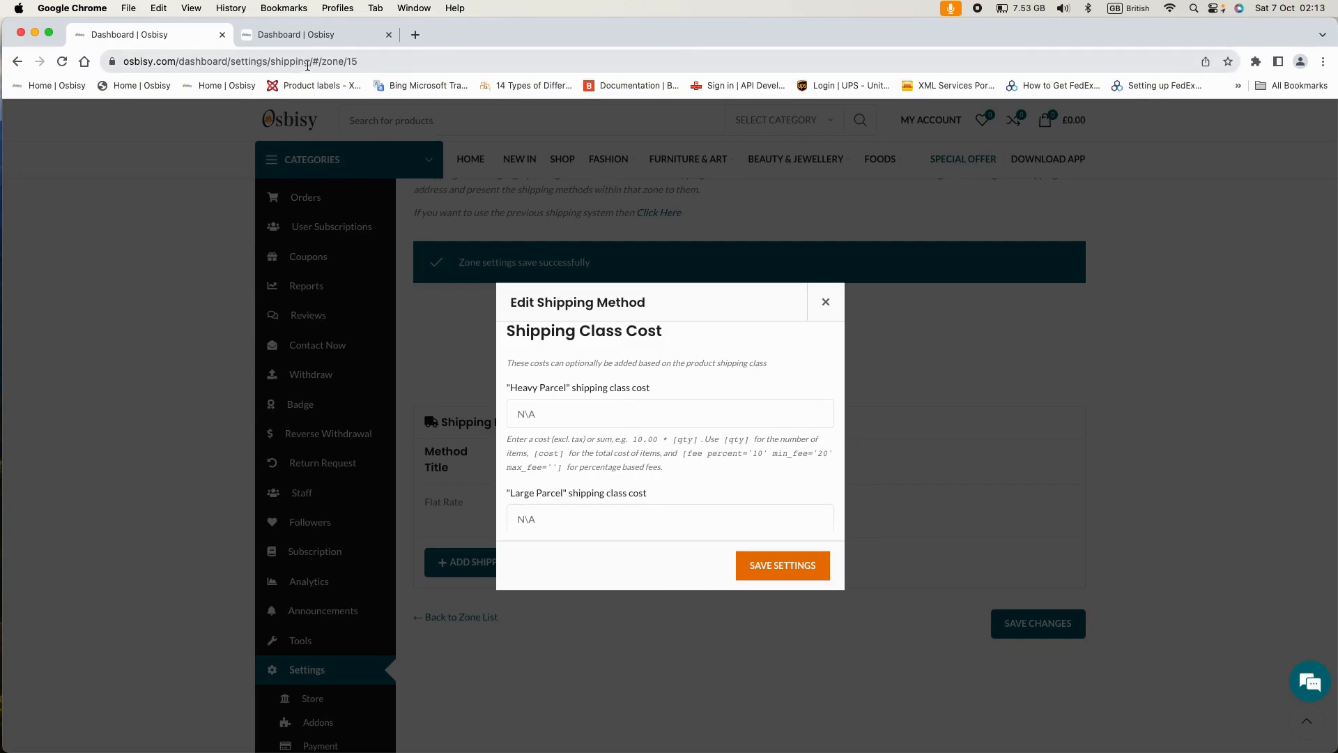
- In the Teff 1Kg product tab, scroll to Shipping and Tax and view the Shipping Class options
click(304, 35)
scroll(564, 227, up, 9)
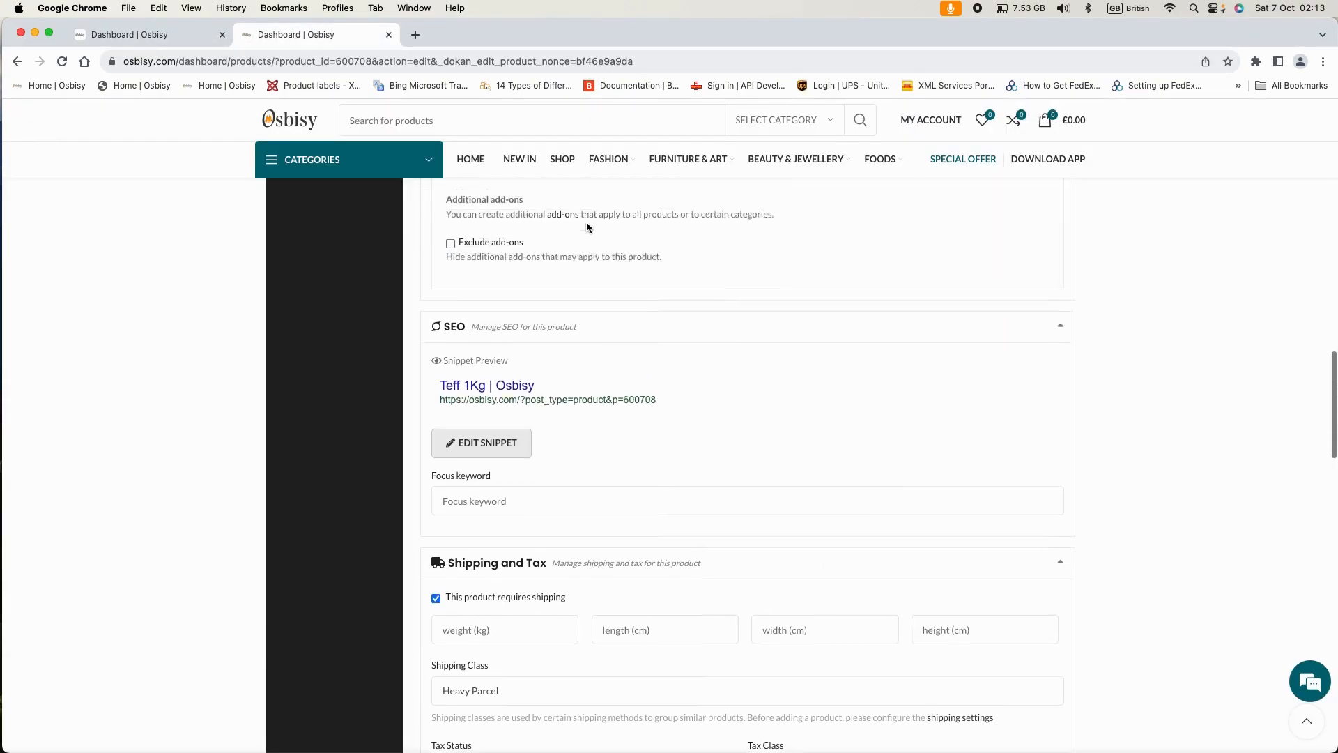
scroll(587, 223, up, 8)
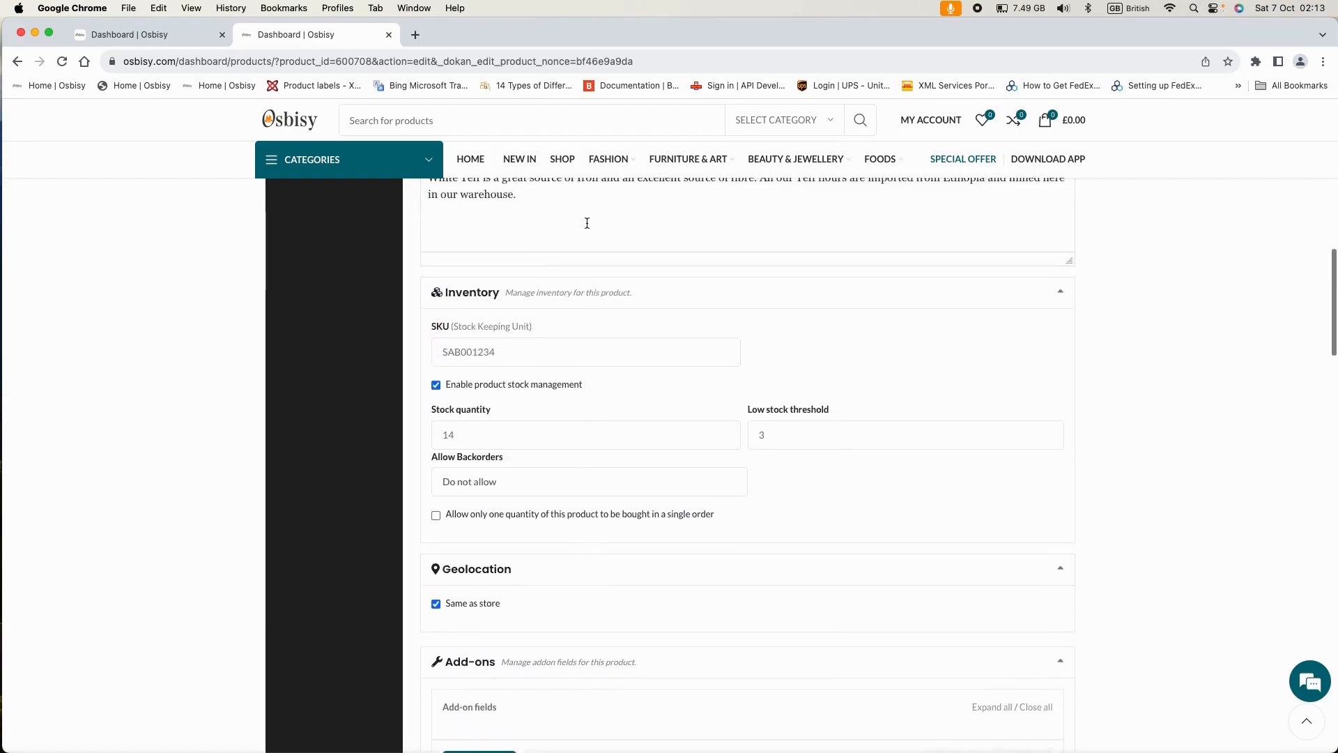
scroll(589, 228, up, 5)
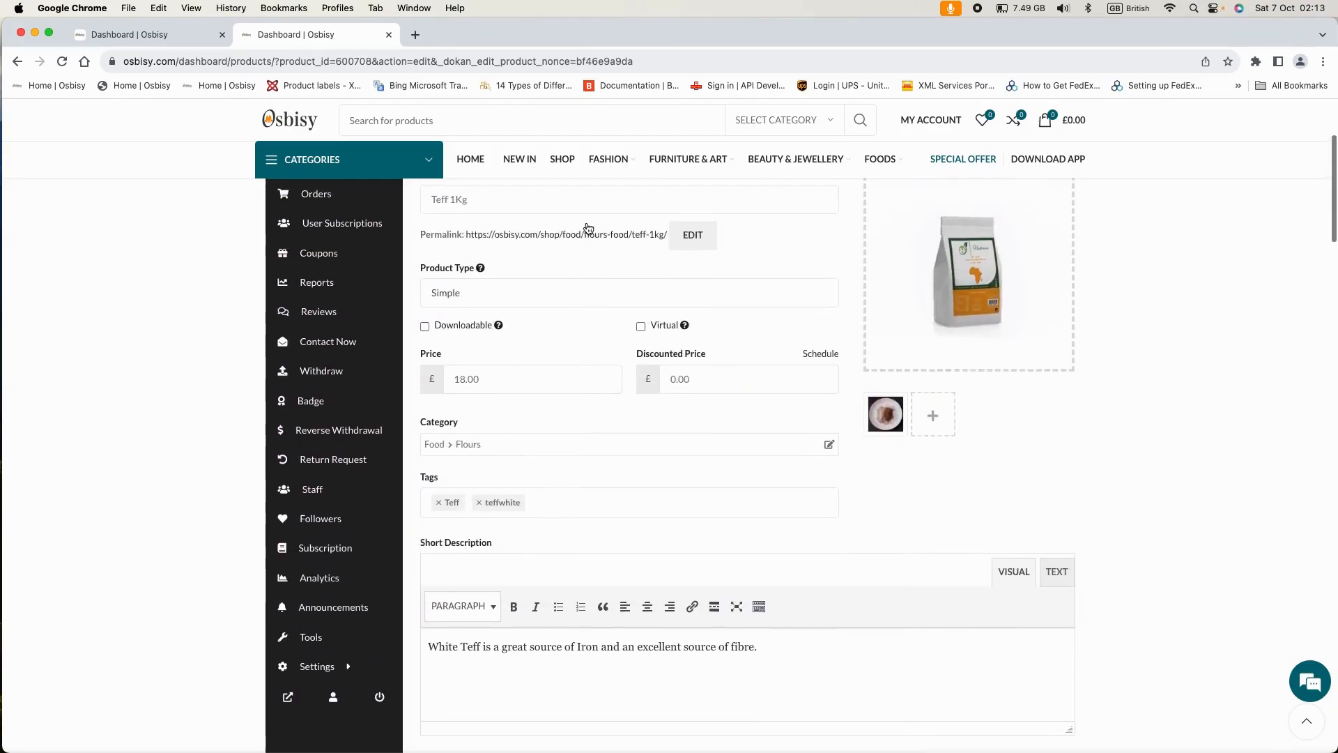
scroll(565, 381, down, 10)
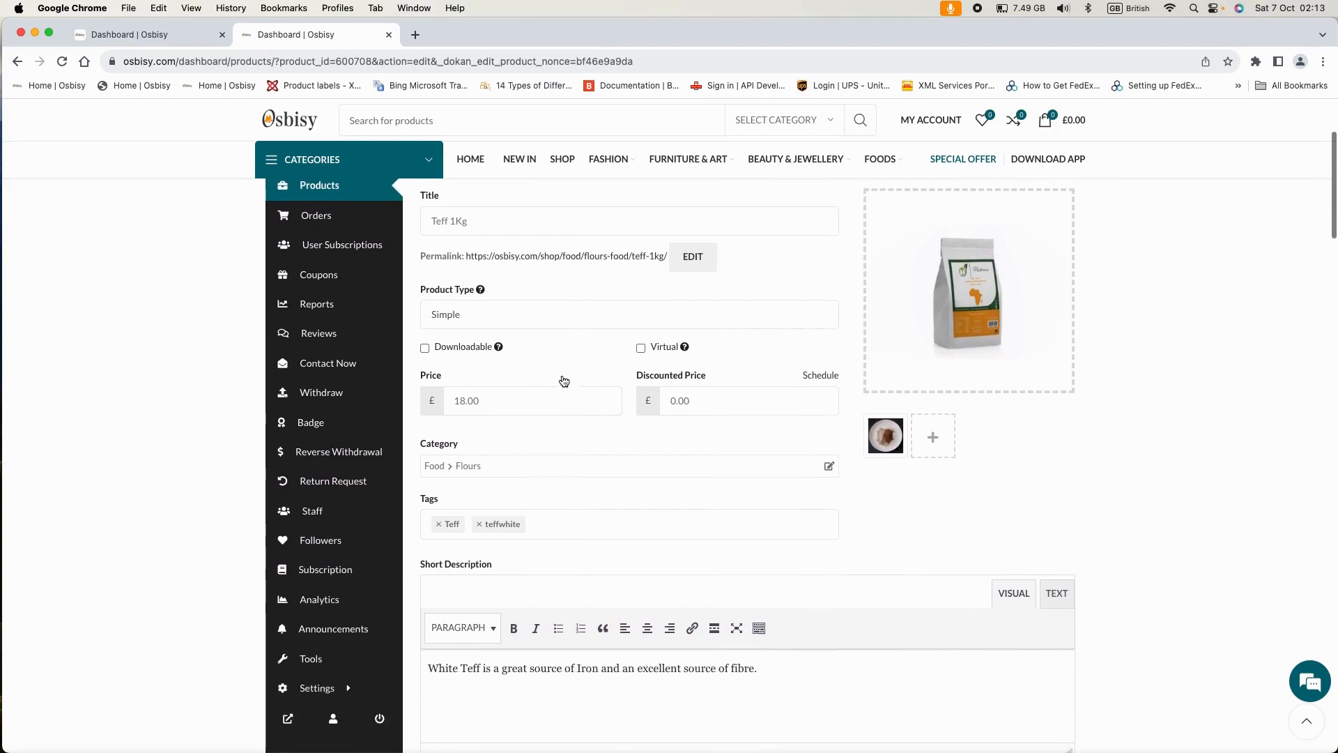
scroll(562, 376, down, 6)
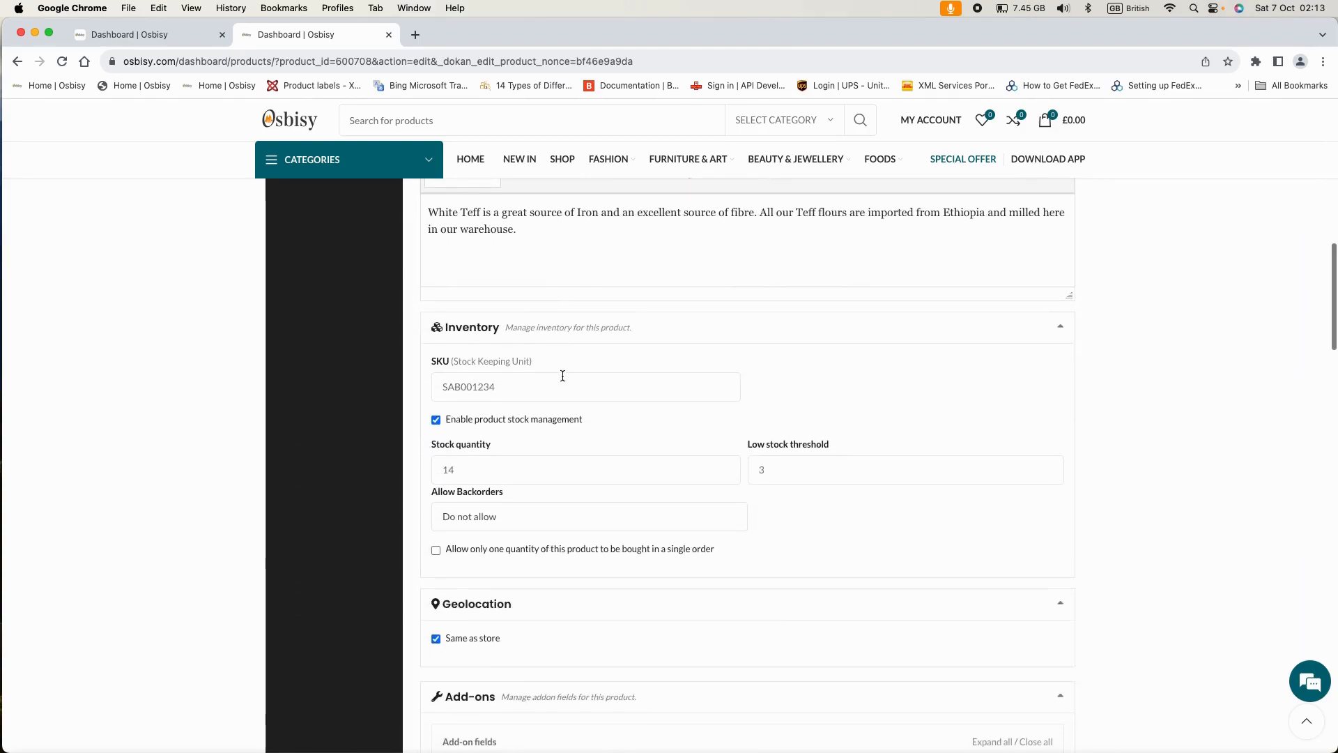
scroll(564, 380, down, 4)
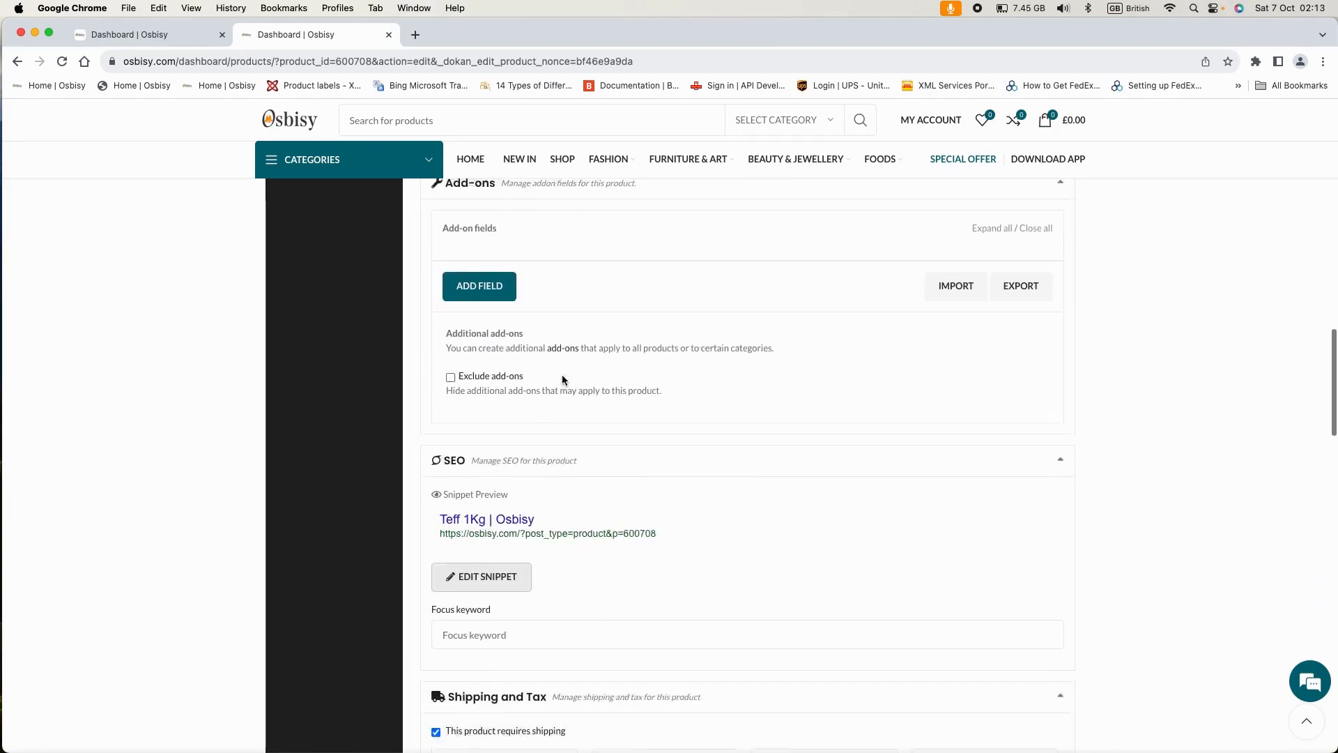
scroll(564, 381, up, 2)
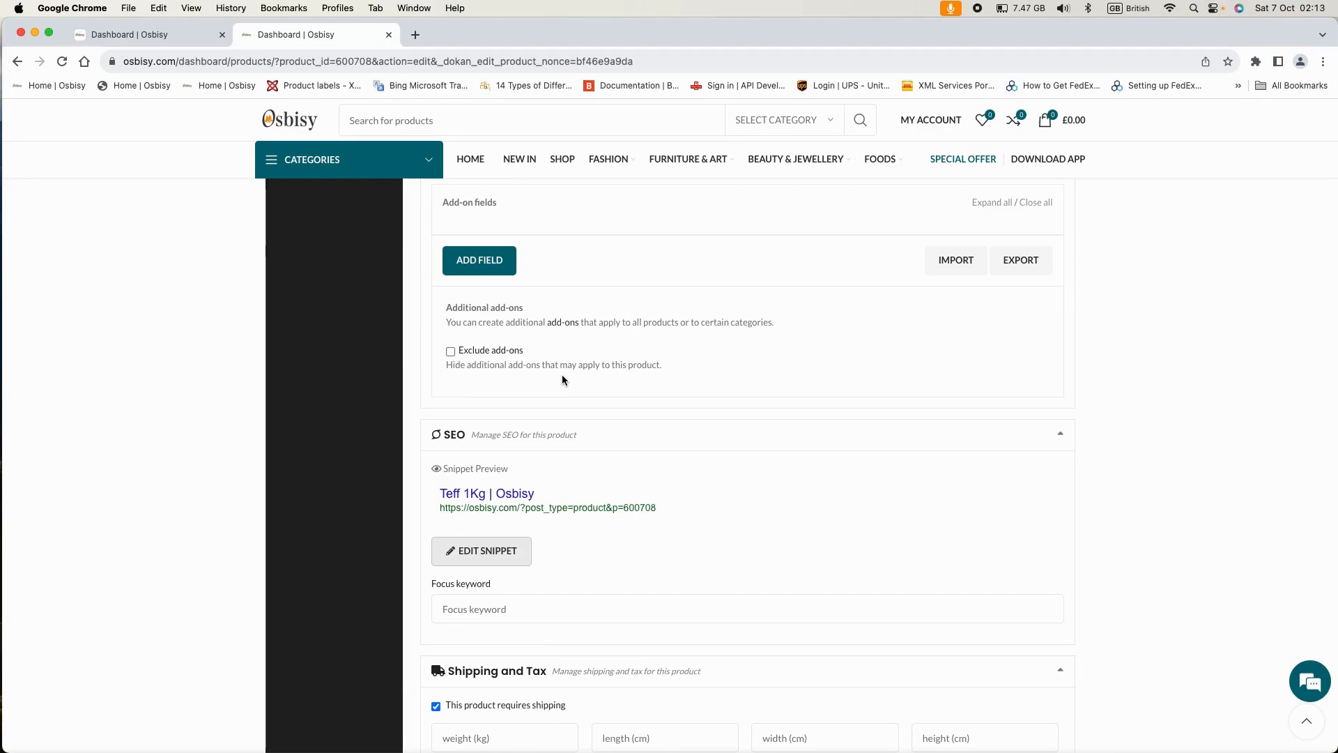
scroll(576, 382, down, 8)
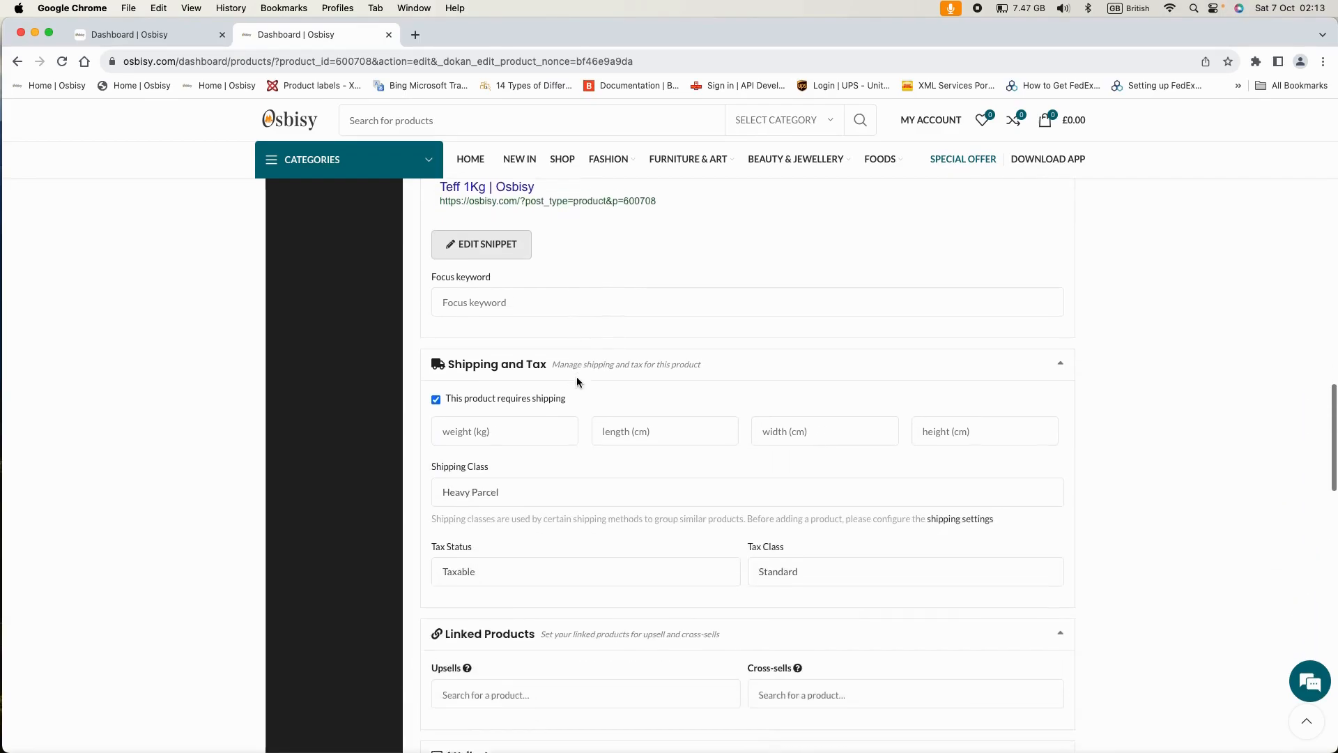
scroll(577, 378, down, 1)
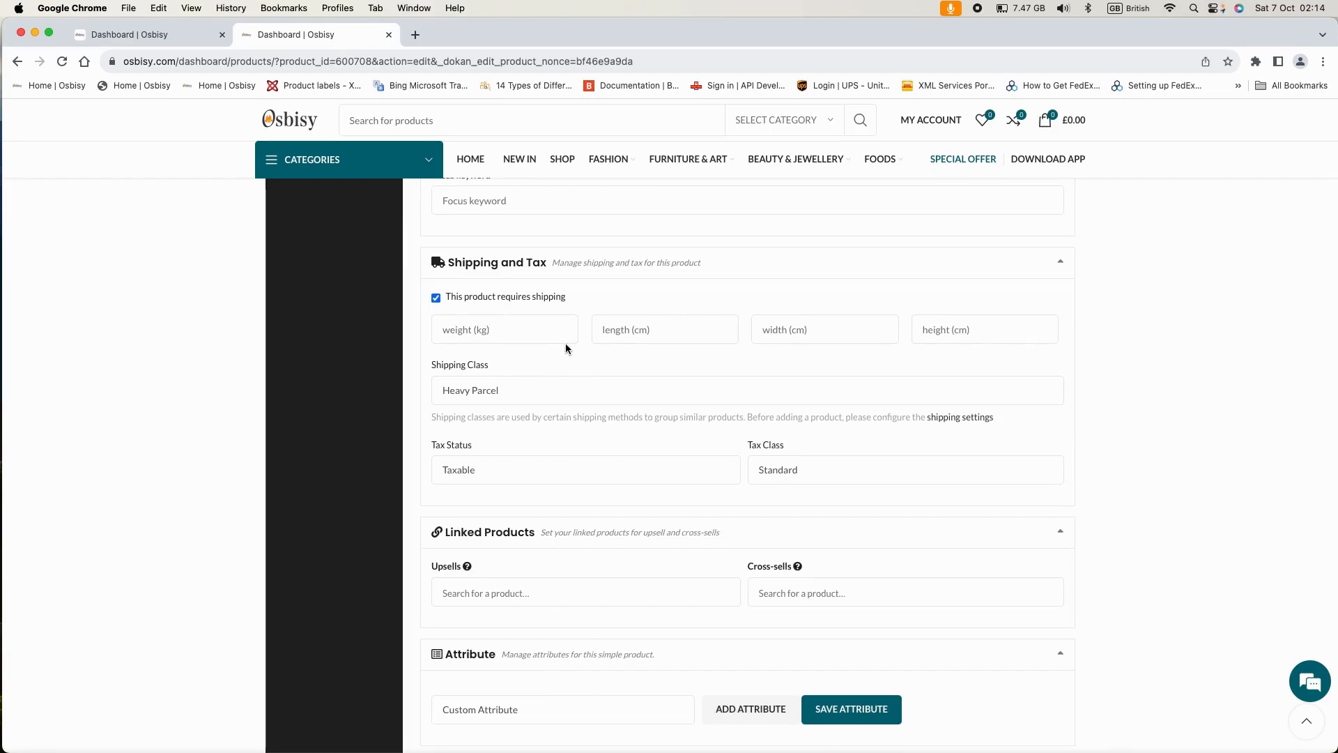
click(589, 389)
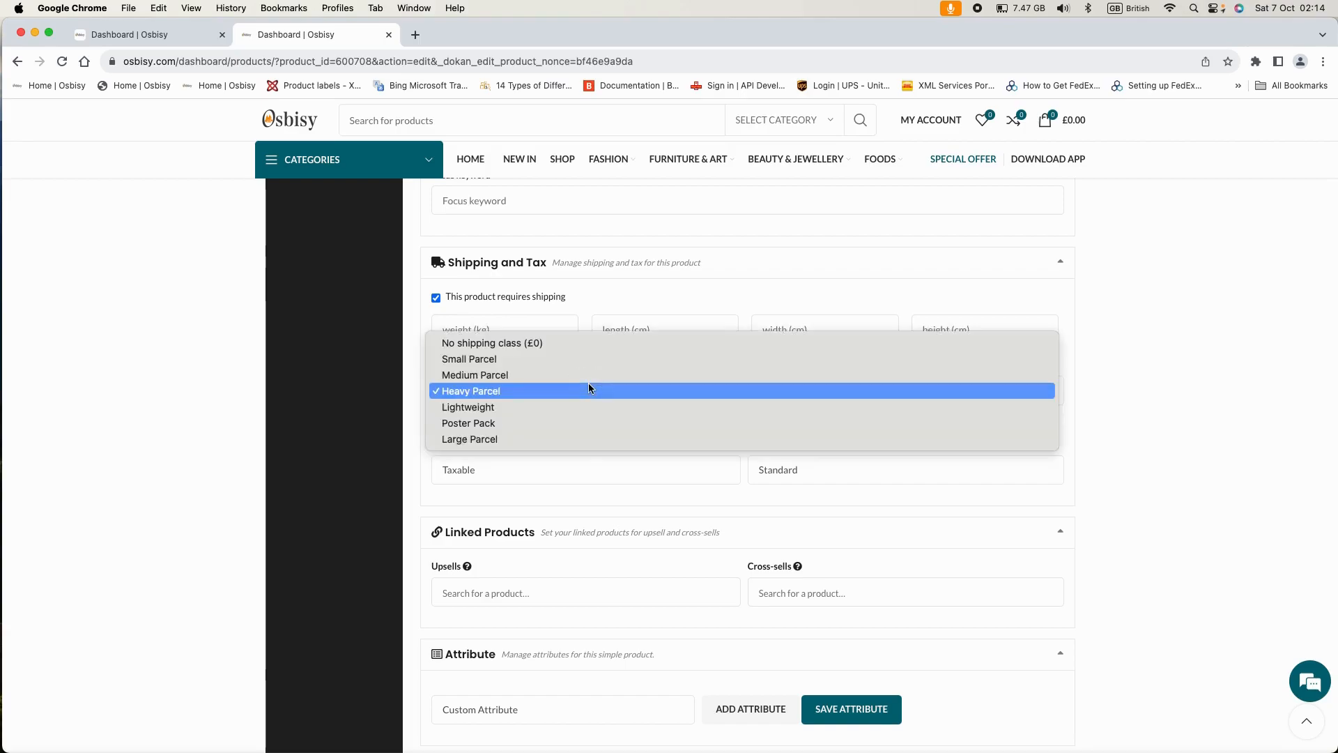
- Keep Heavy Parcel as Teff 1Kg's shipping class and save the product
click(525, 390)
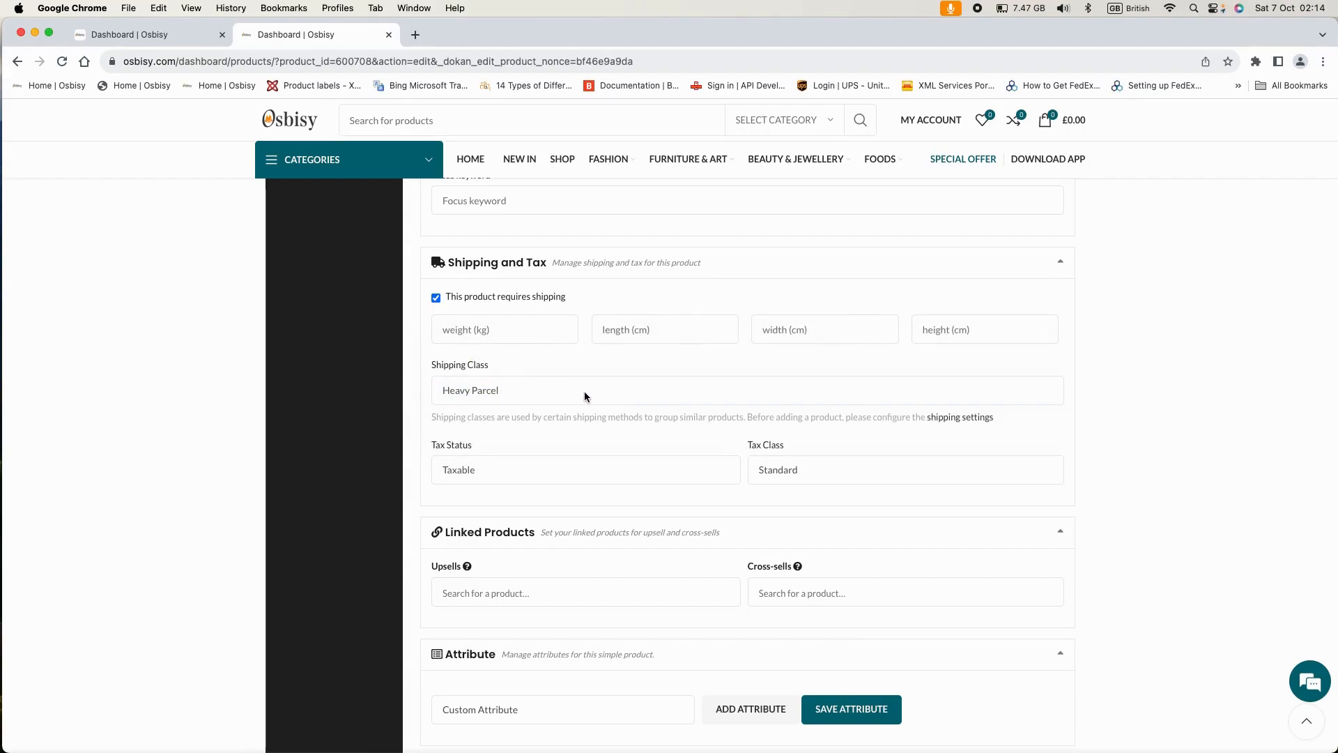
scroll(584, 392, down, 1)
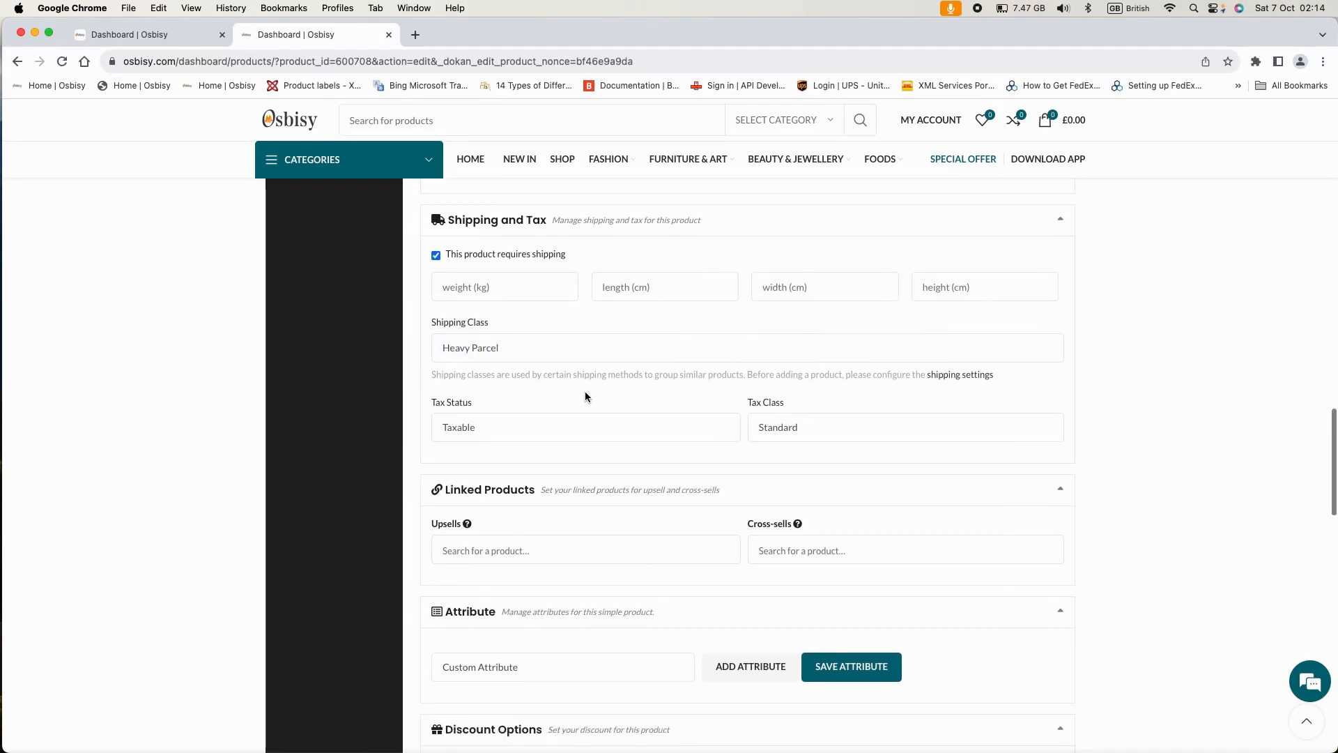
scroll(899, 464, down, 10)
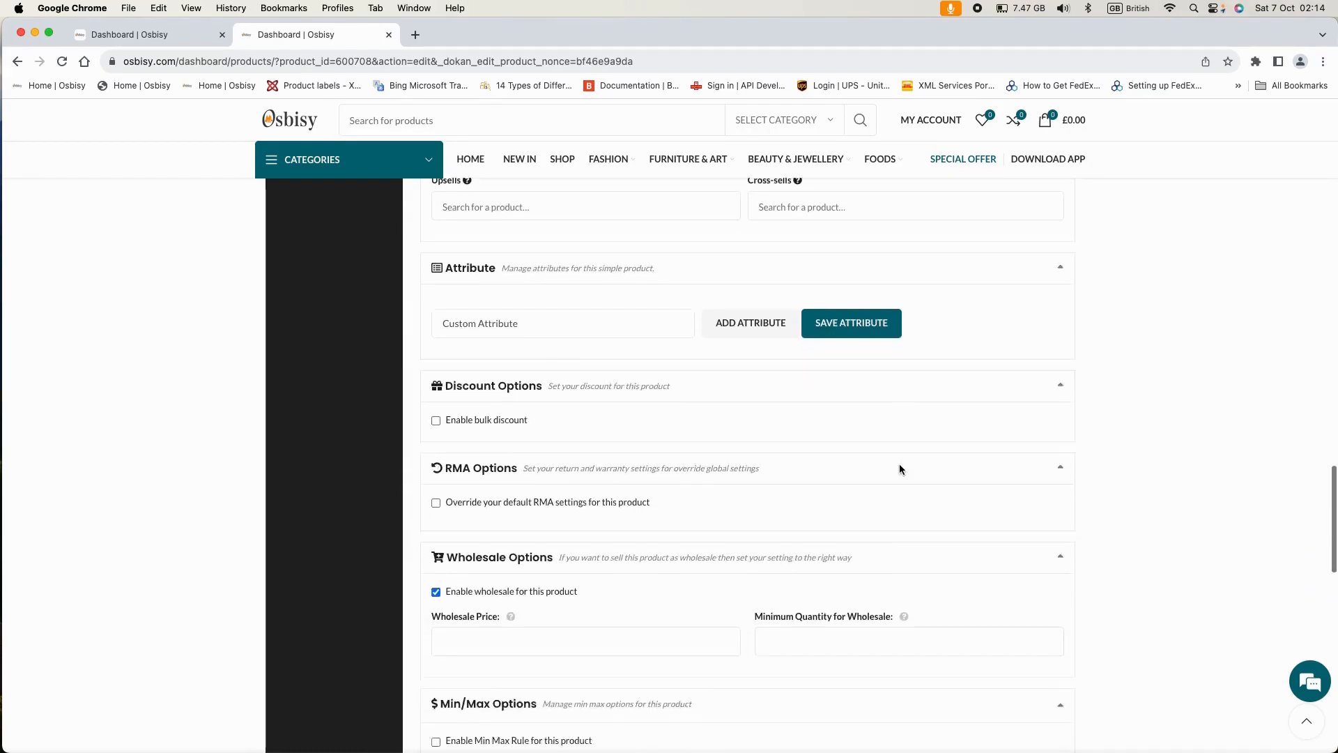
click(1017, 603)
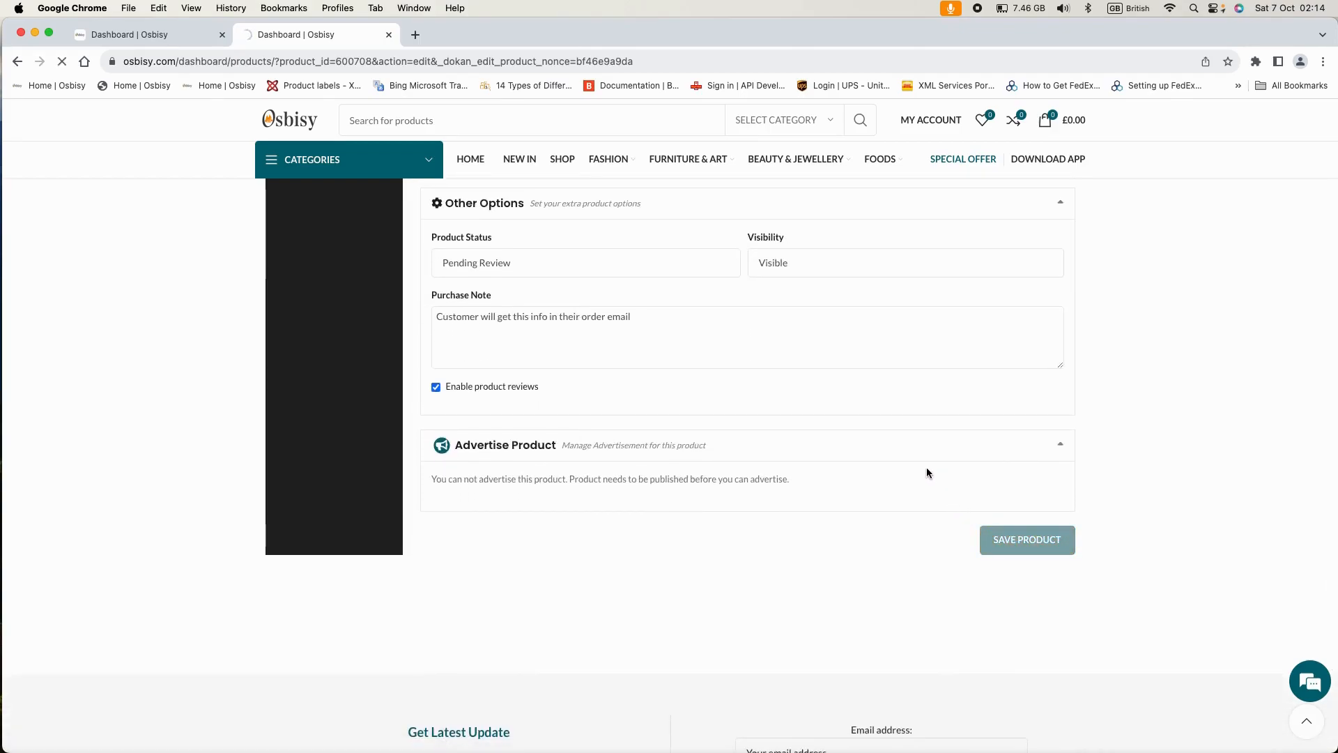
scroll(928, 472, up, 3)
scroll(927, 468, up, 8)
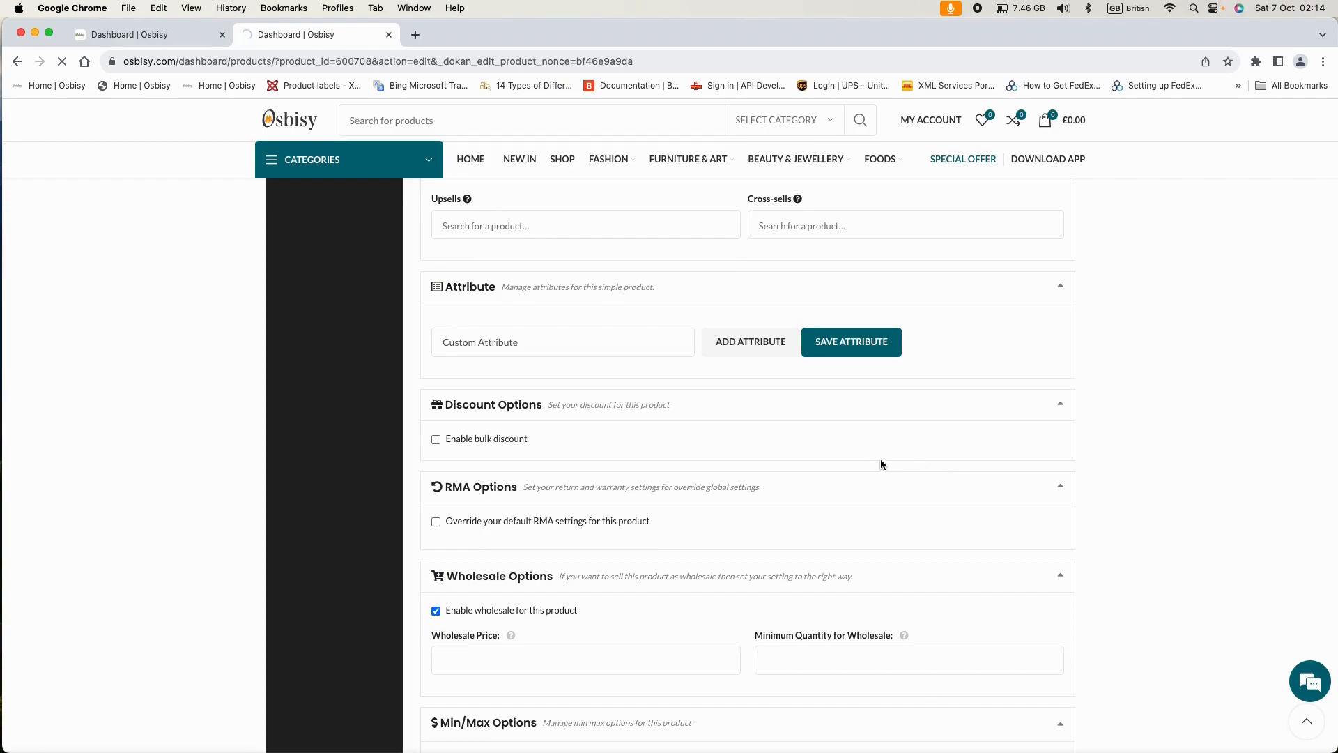
scroll(766, 398, up, 4)
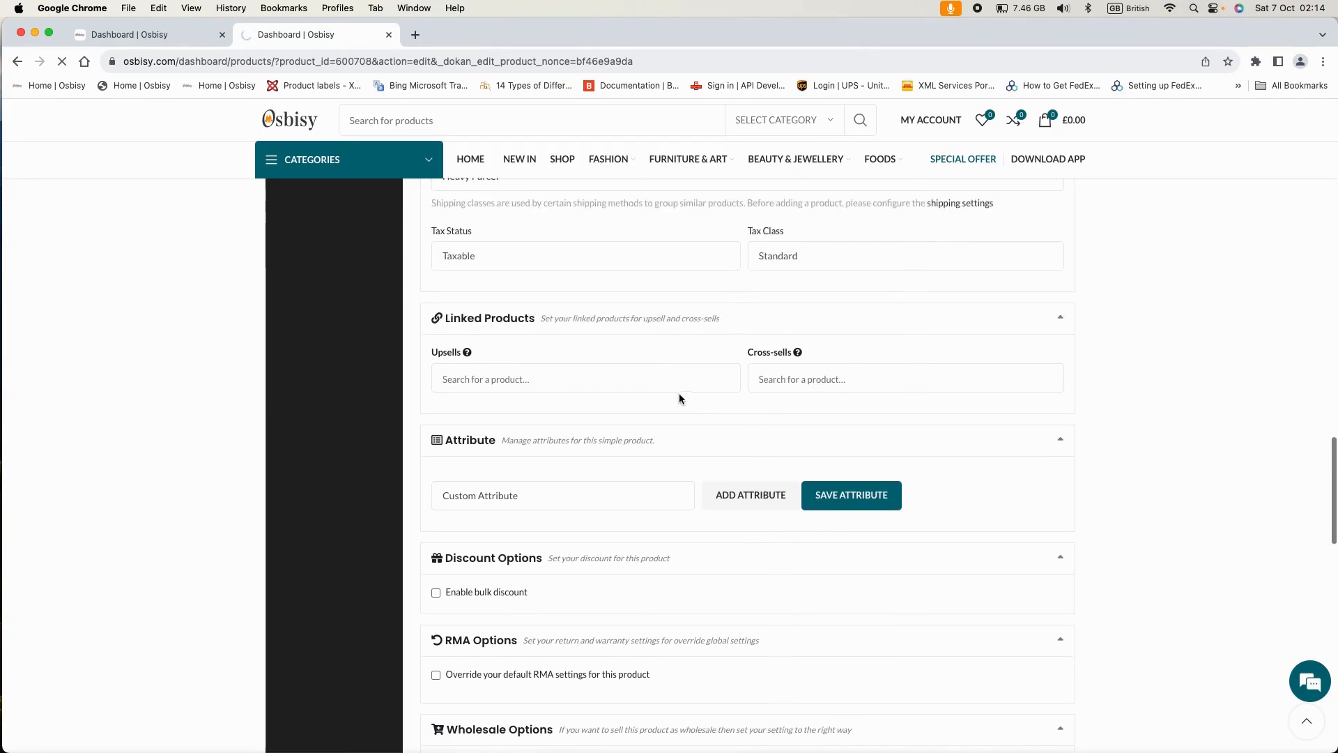
- Back in the Flat Rate dialog, paste the example formula 10.00 * [qty] into the Heavy Parcel cost
click(180, 36)
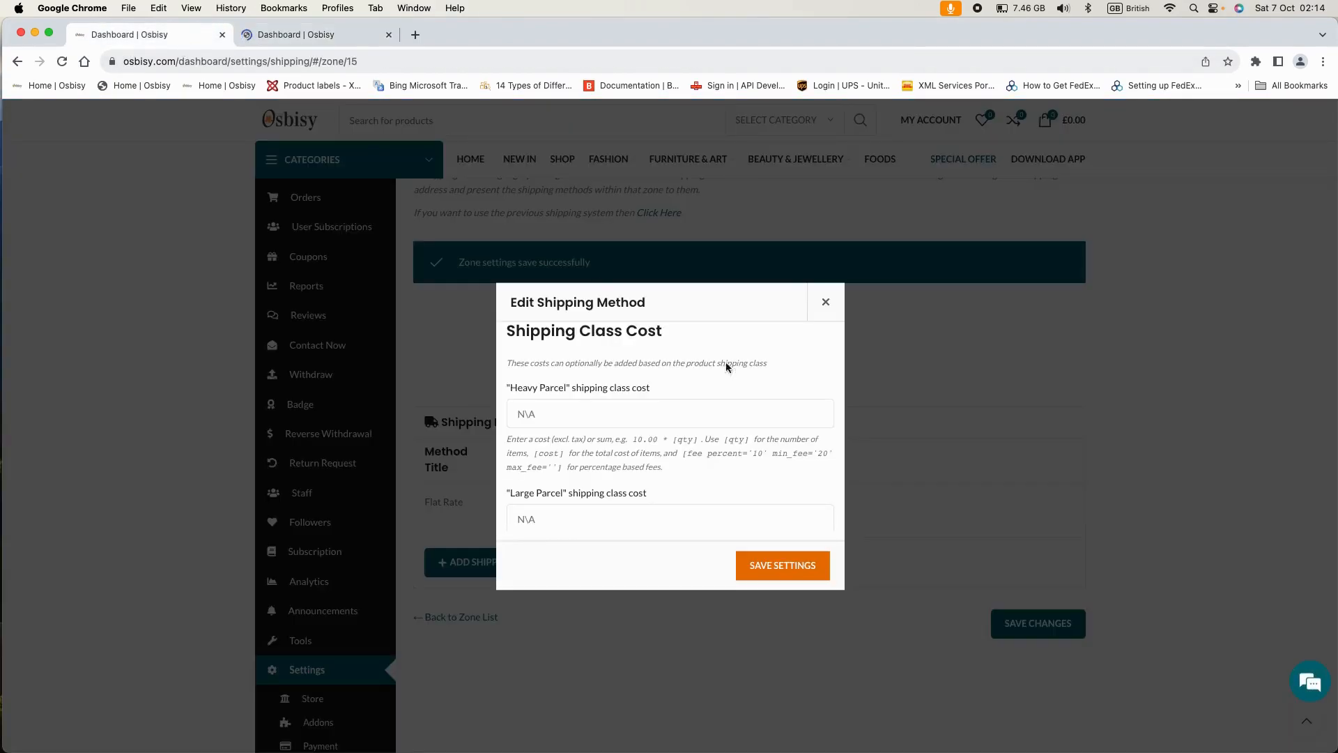
scroll(604, 447, up, 6)
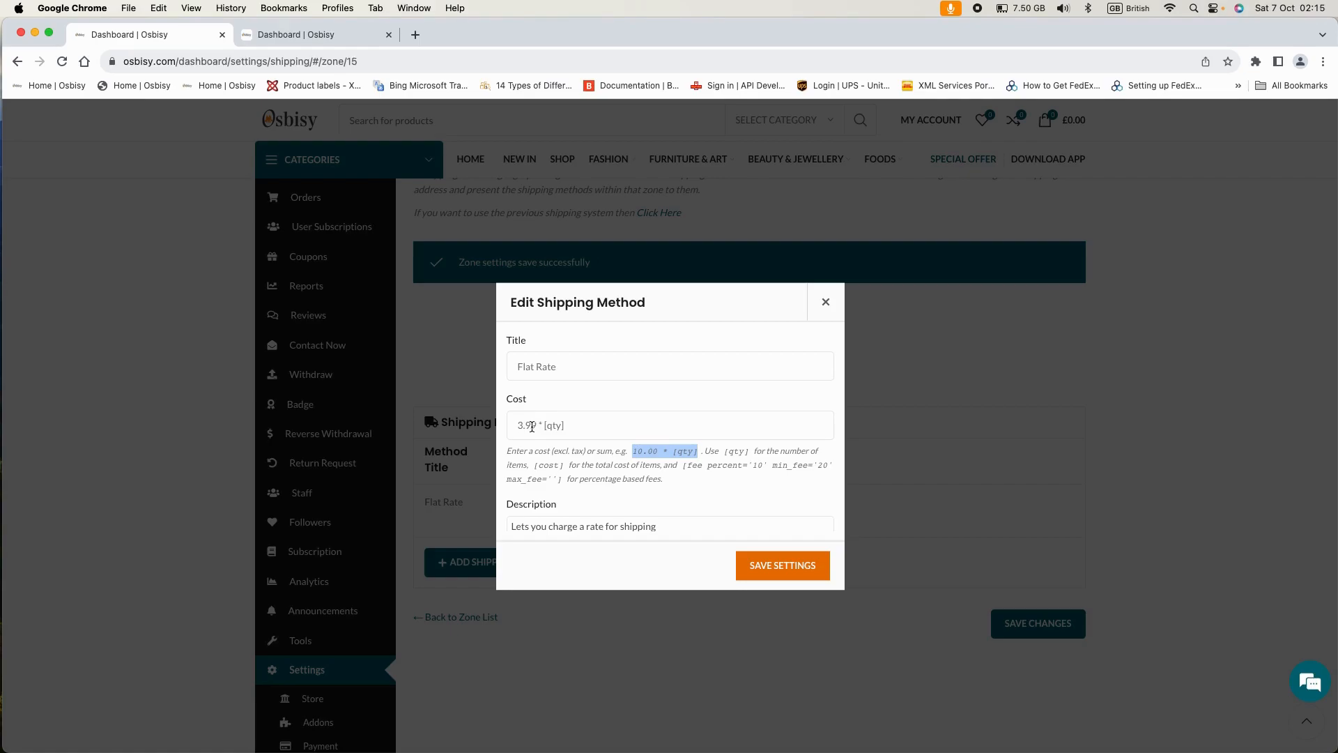
scroll(578, 432, down, 5)
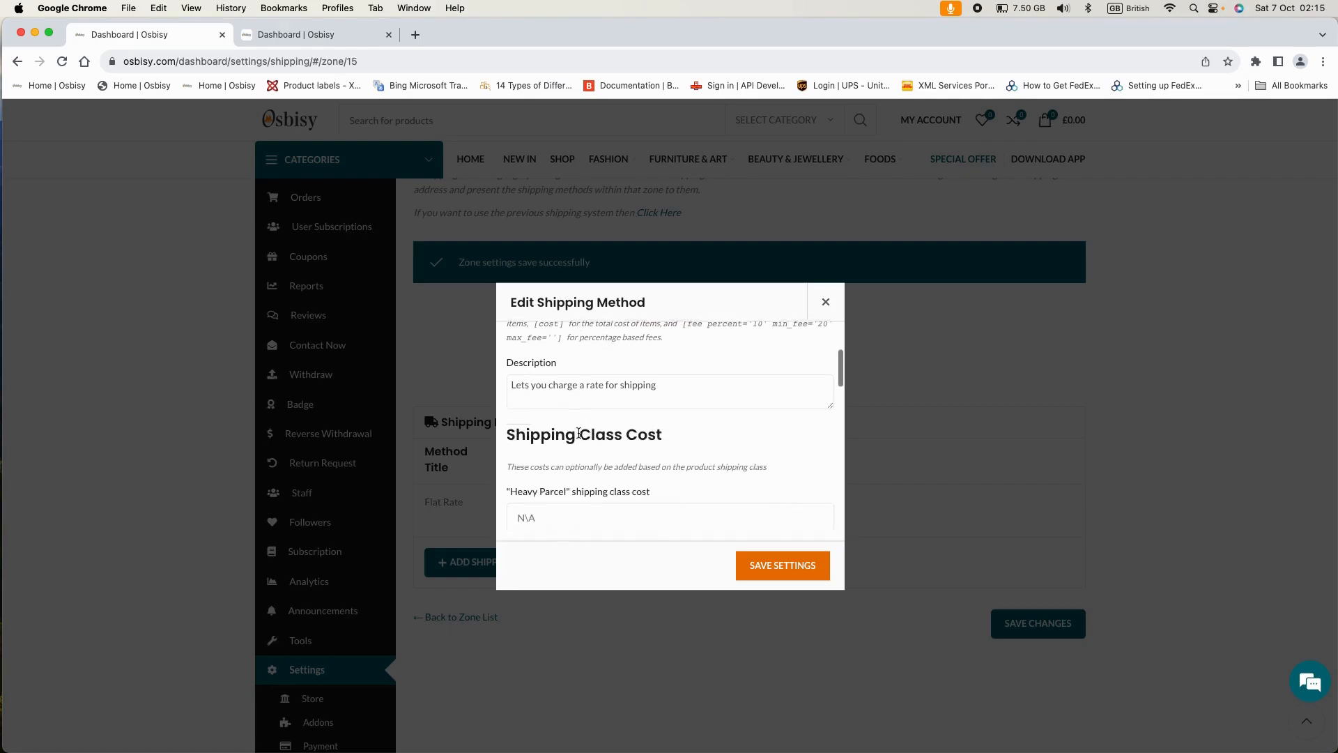
scroll(578, 434, down, 1)
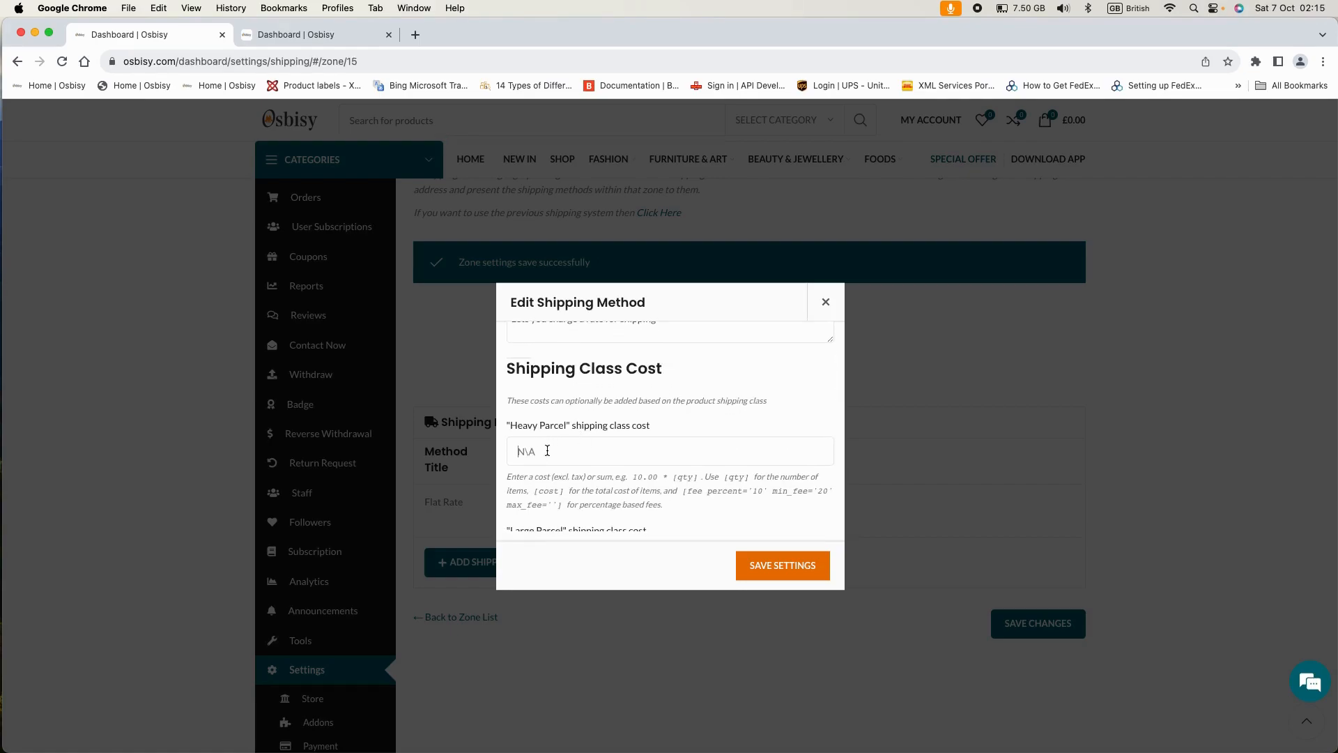
mouse_move(631, 476)
mouse_down()
mouse_move(703, 475)
mouse_move(631, 476)
mouse_up()
key(super+c)
click(697, 478)
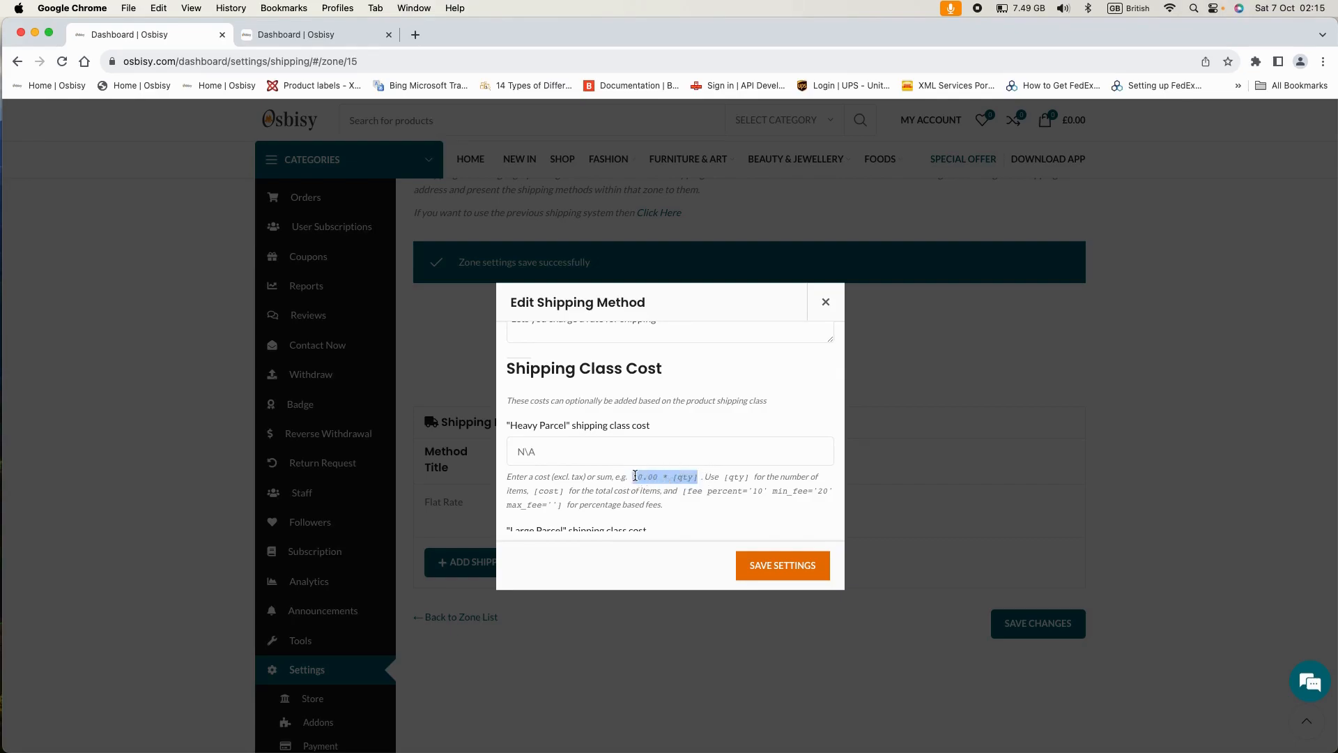
click(528, 460)
key(super+v)
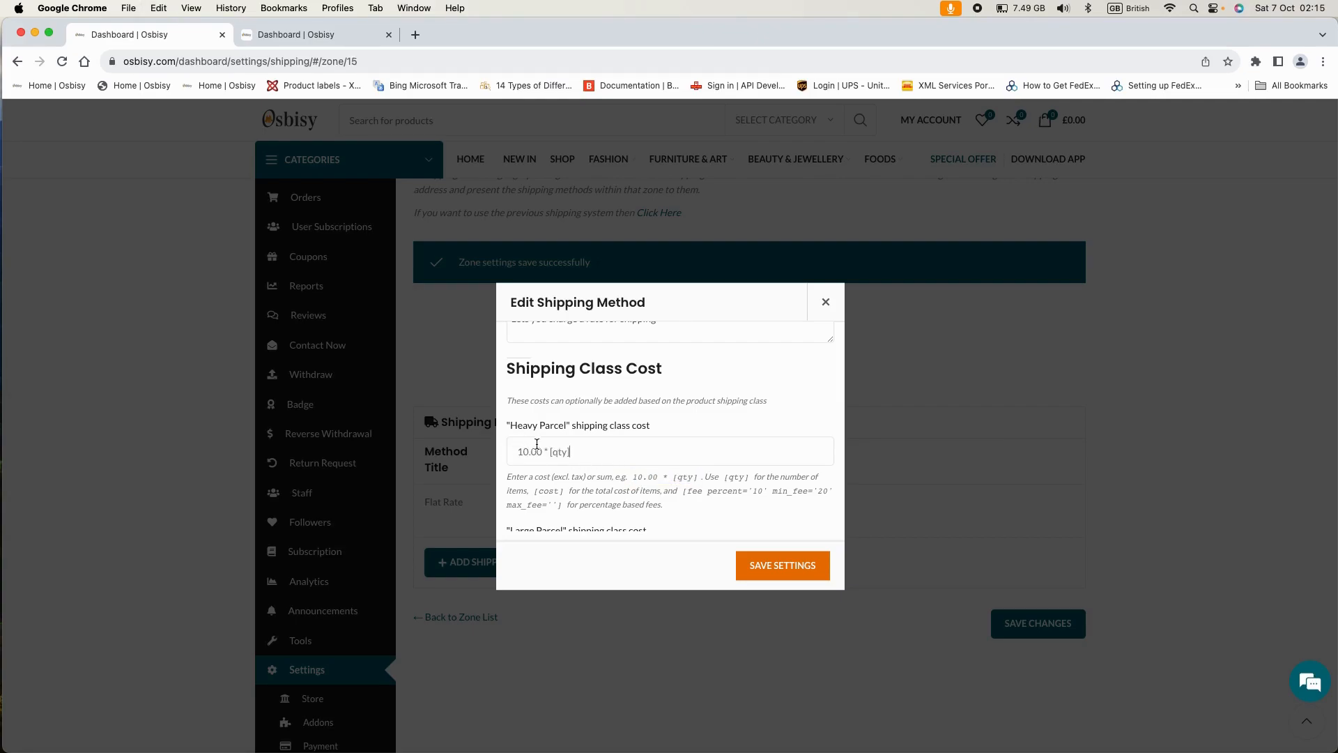
- Change the Heavy Parcel cost amount so it reads 30.00 * [qty]
drag(527, 452, 519, 452)
scroll(599, 446, up, 5)
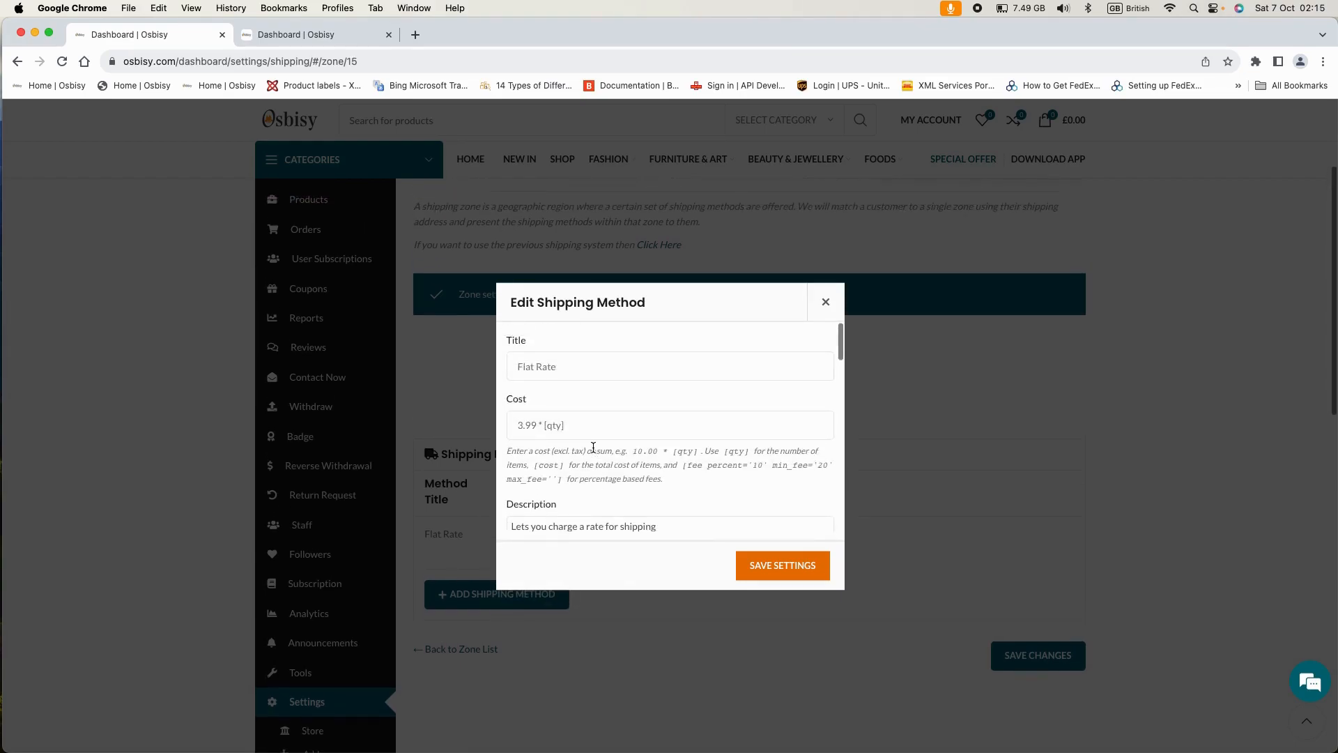
scroll(592, 447, down, 3)
scroll(590, 446, down, 3)
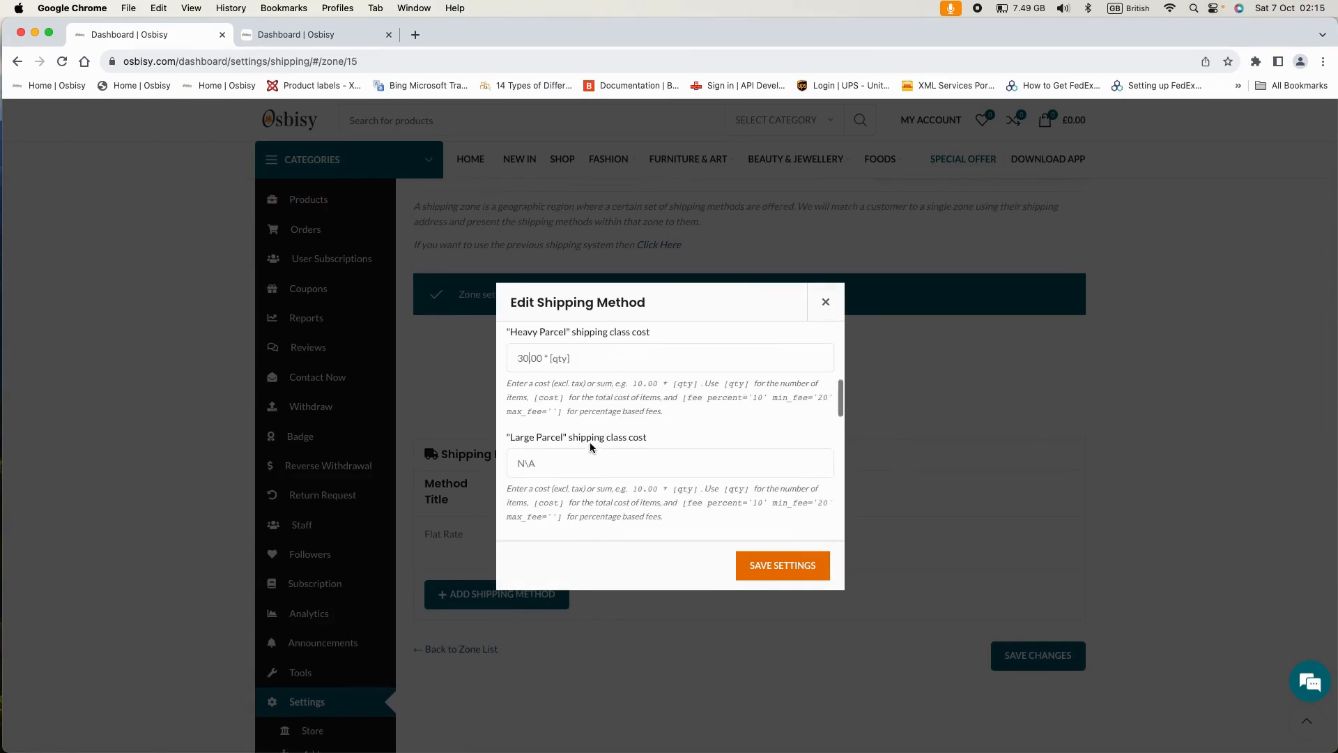
click(525, 339)
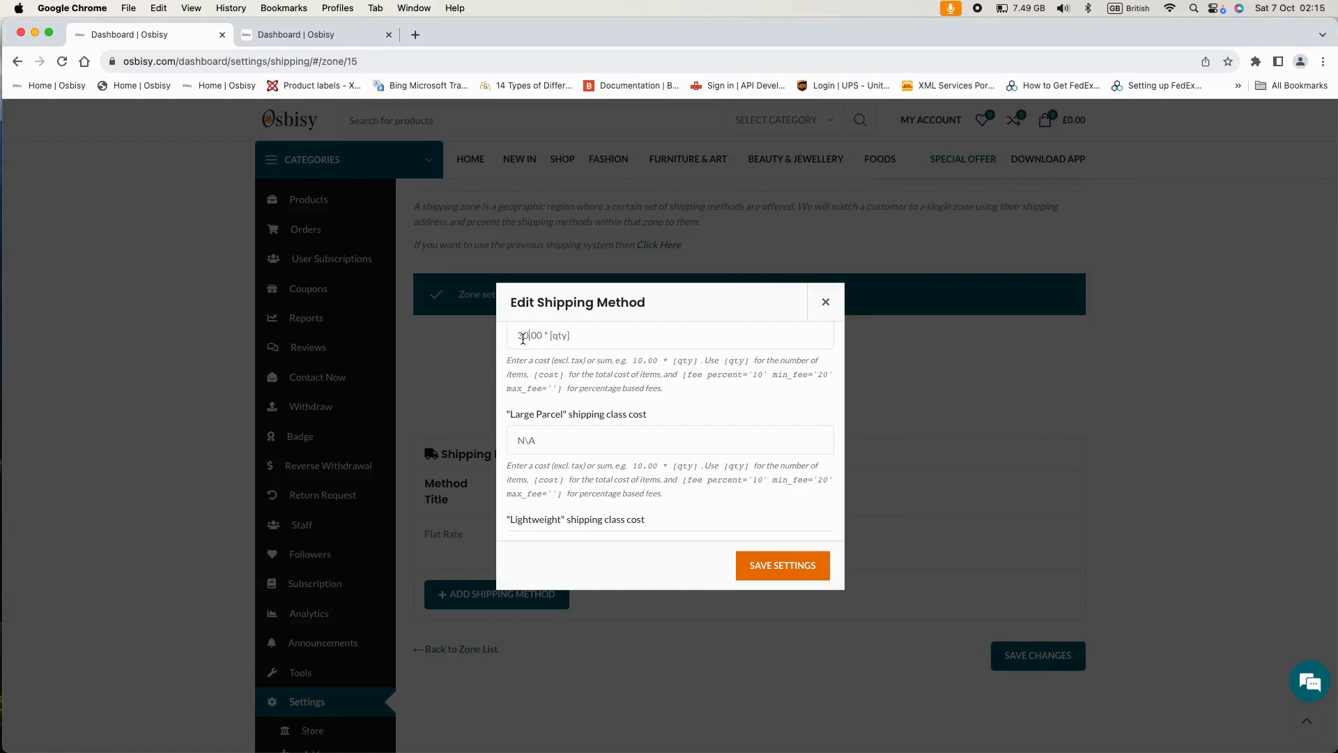
scroll(640, 382, up, 3)
scroll(640, 382, down, 3)
scroll(641, 382, down, 2)
scroll(660, 463, up, 1)
scroll(660, 463, up, 4)
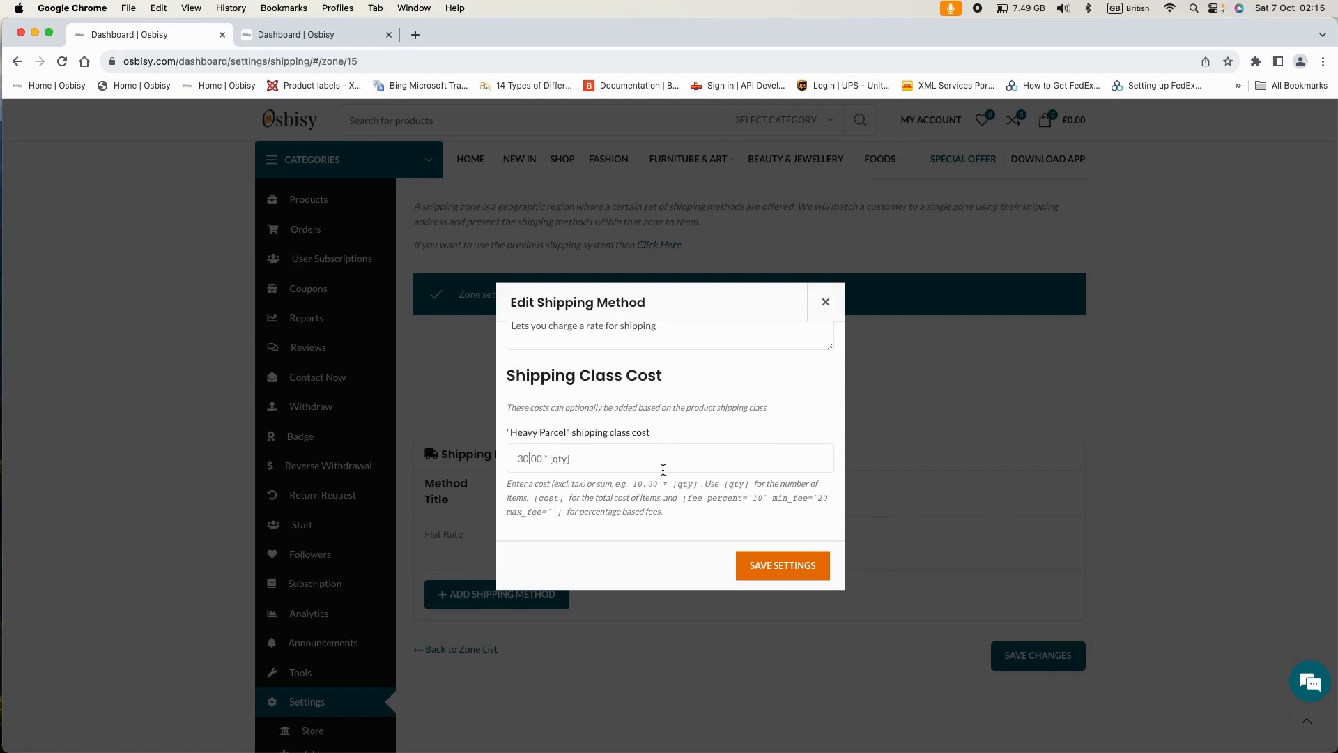
- Scroll the Teff 1Kg Edit Product page to Shipping and Tax to confirm the Heavy Parcel class
click(303, 36)
scroll(661, 467, down, 15)
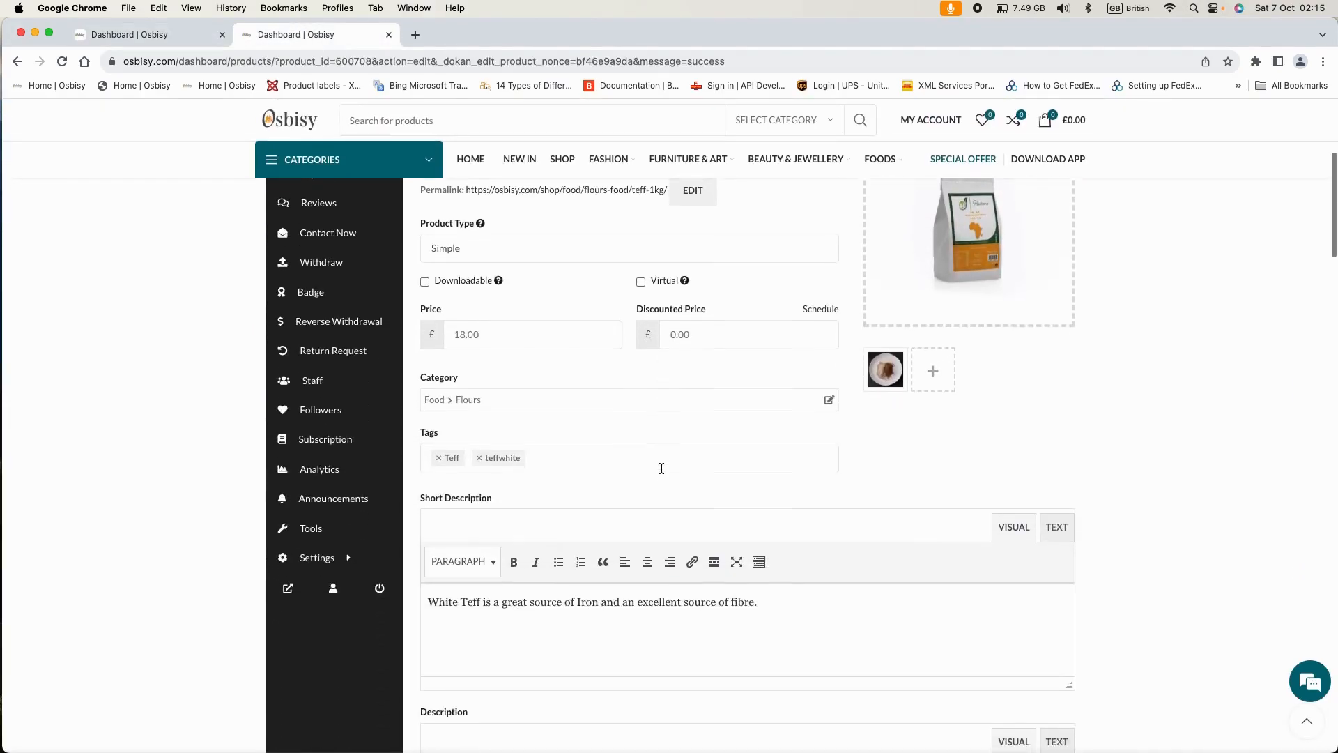
scroll(661, 473, down, 20)
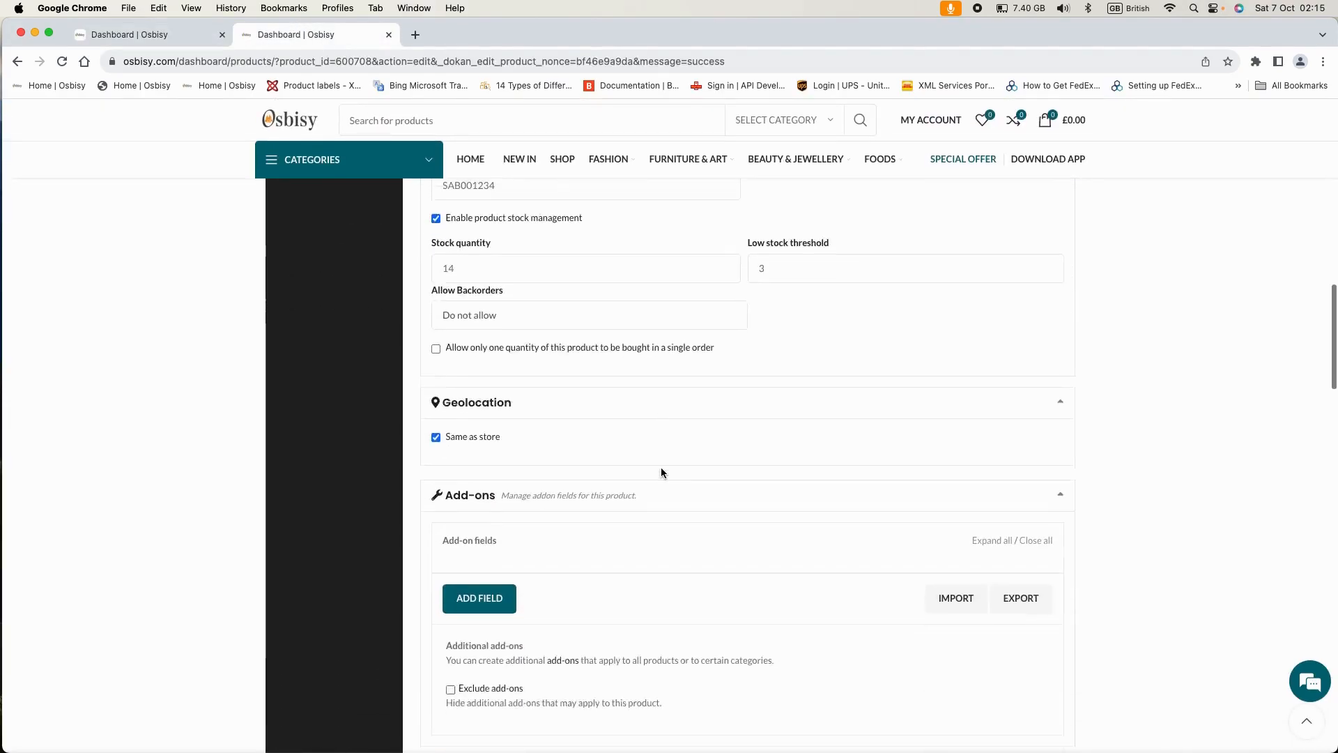
scroll(662, 474, down, 5)
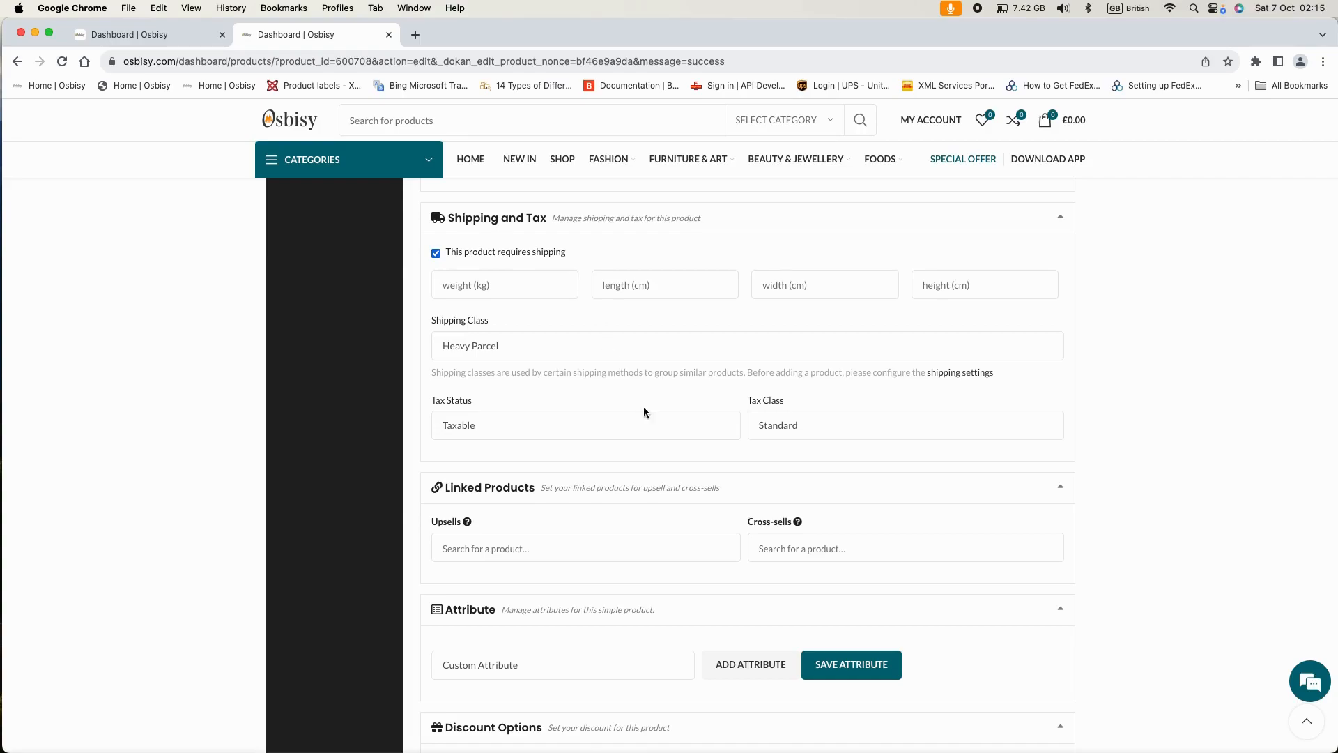
scroll(642, 407, down, 2)
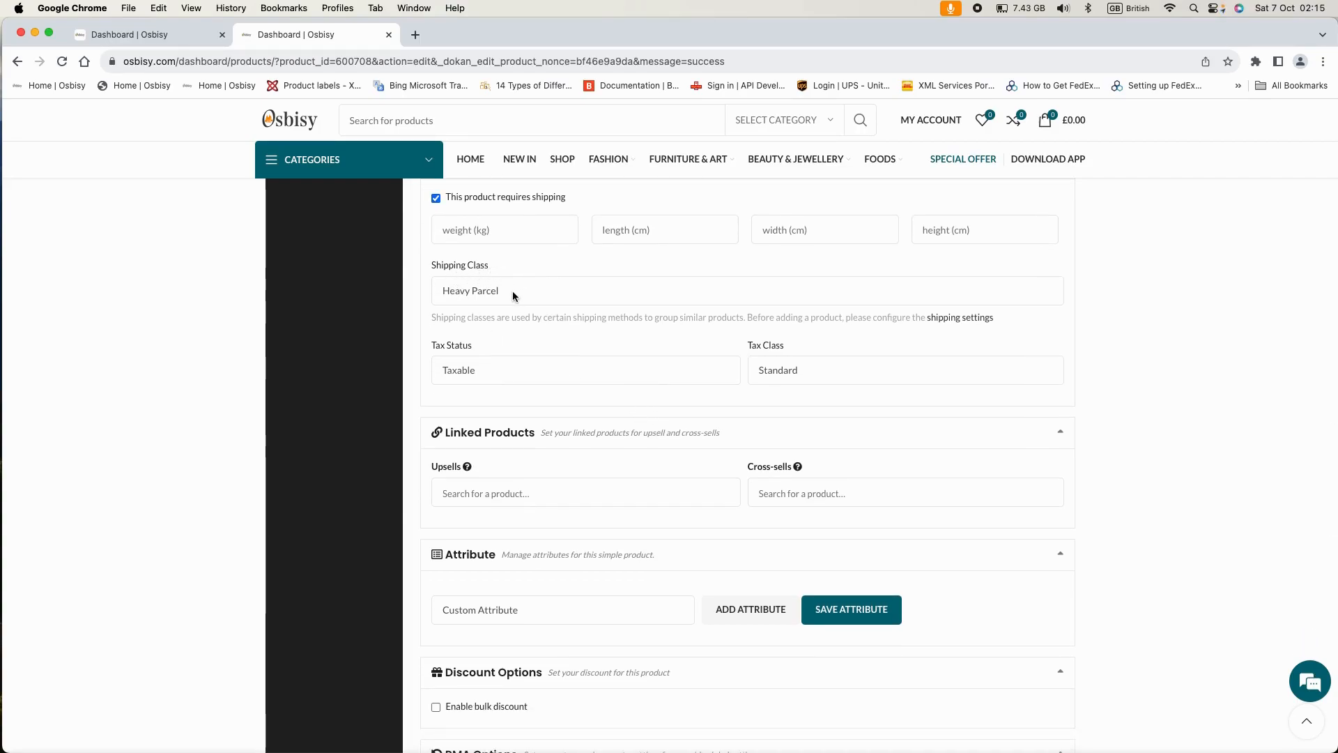
scroll(543, 296, up, 1)
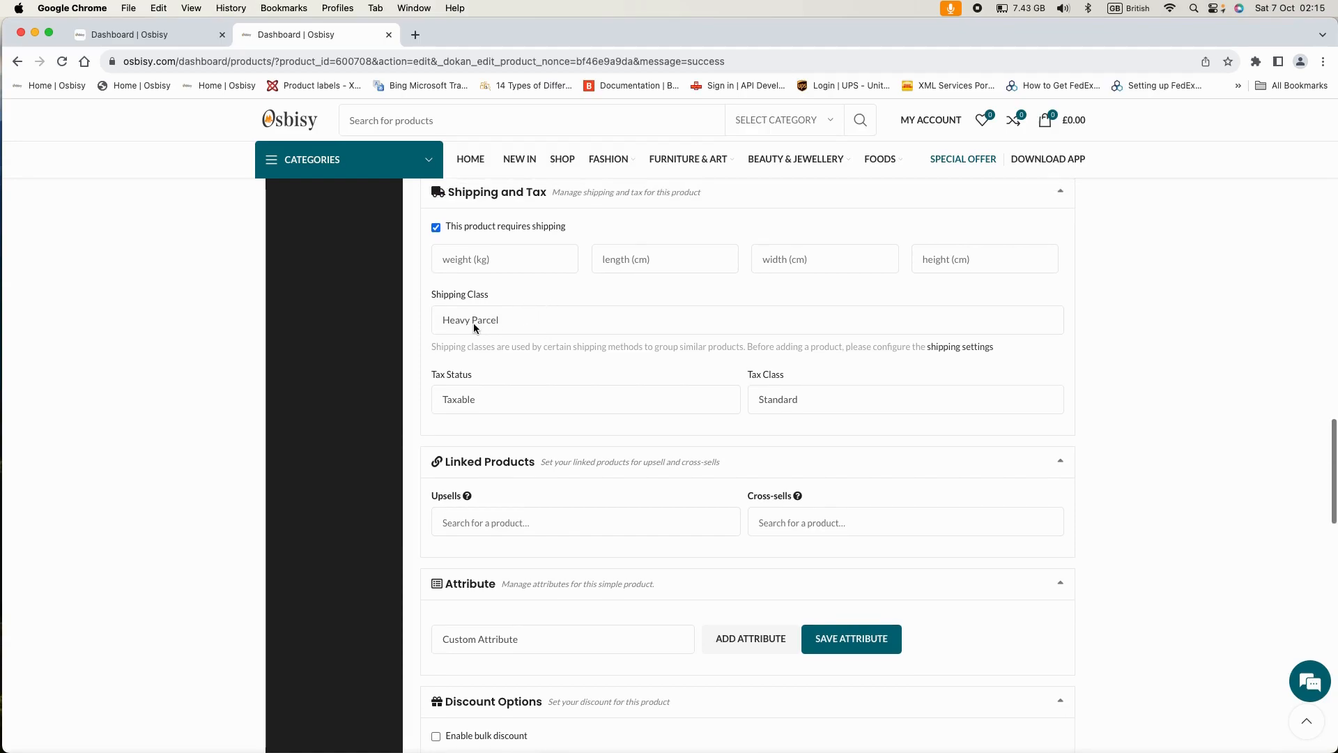
scroll(555, 327, up, 2)
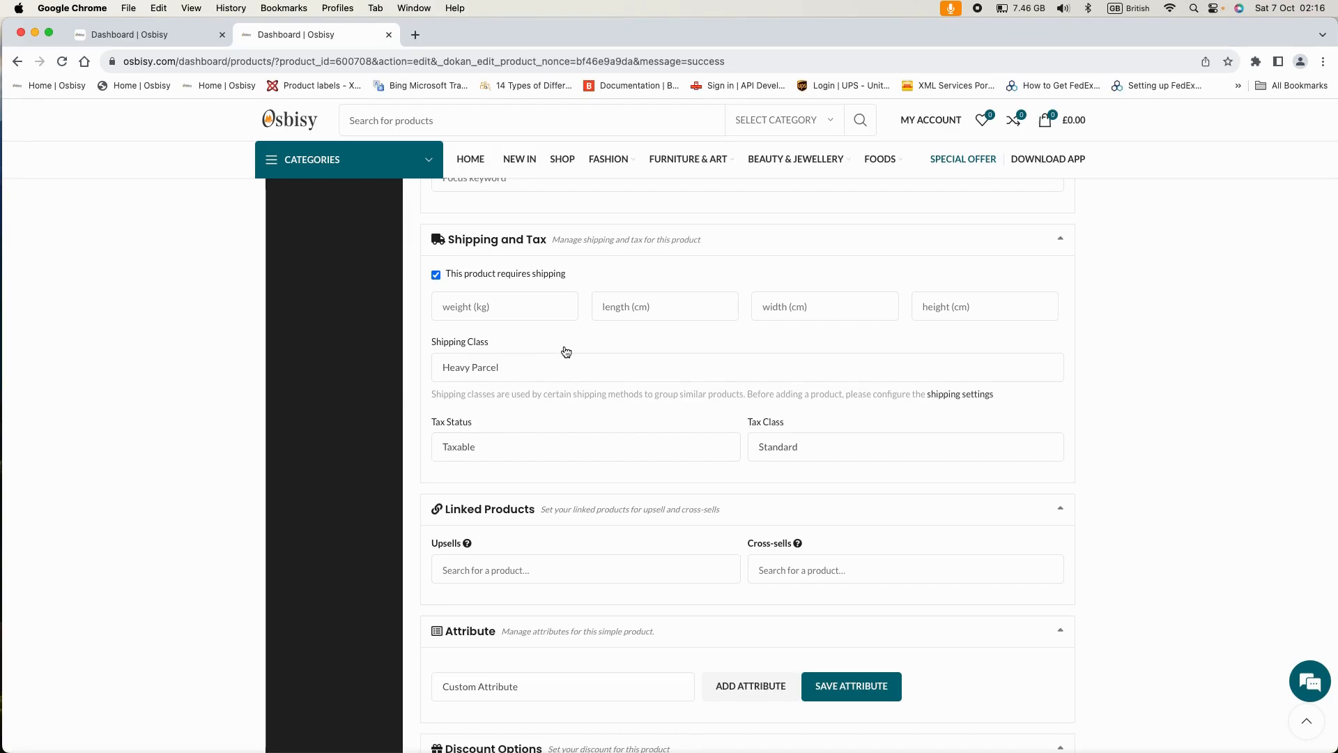
scroll(566, 351, up, 1)
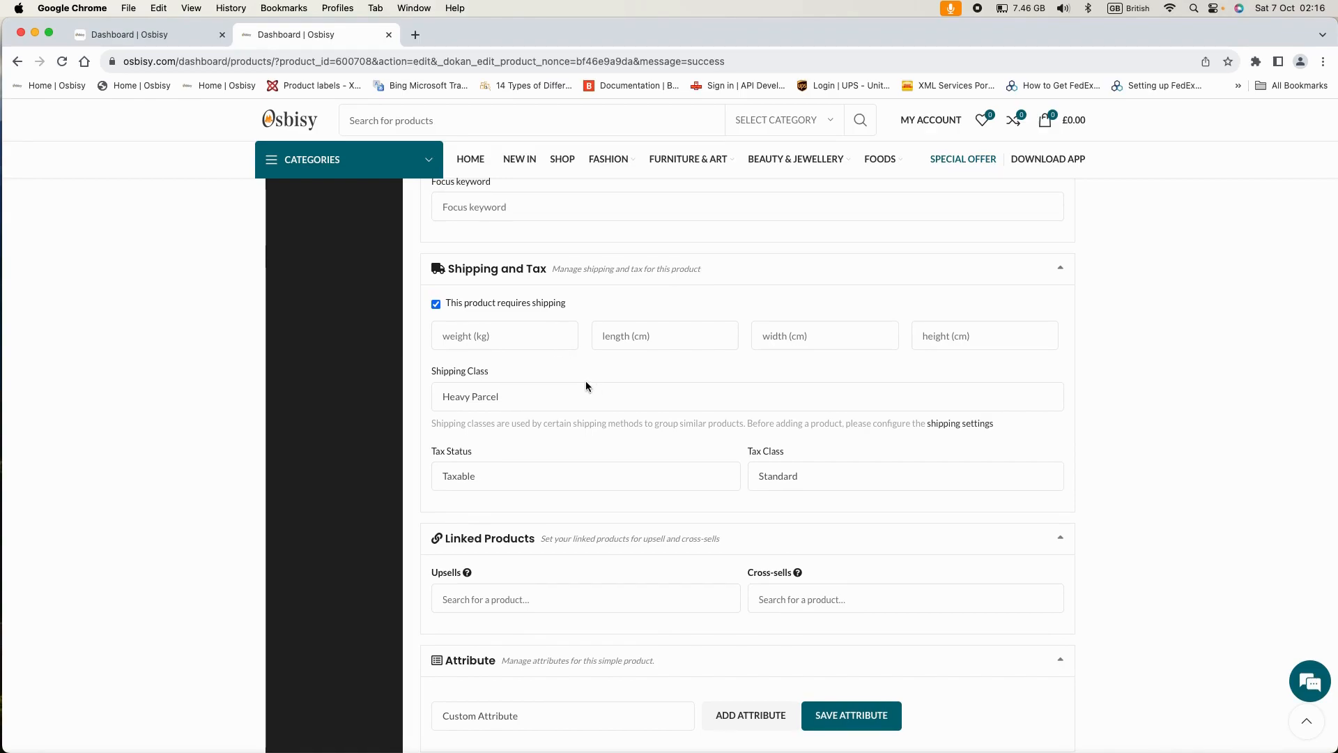
scroll(585, 386, up, 3)
- Back in the Flat Rate dialog, fill the Large Parcel cost using its help text's 10.00 * [qty] example
click(163, 35)
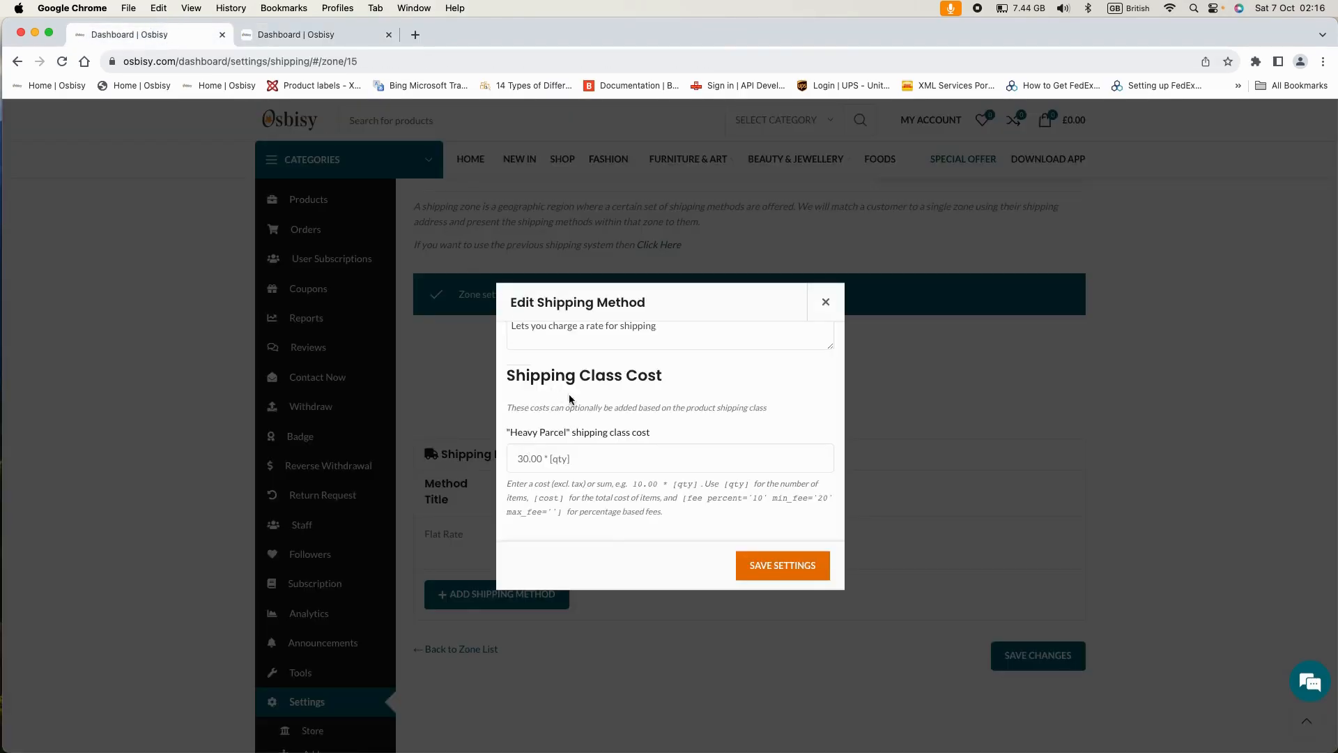
scroll(622, 455, down, 1)
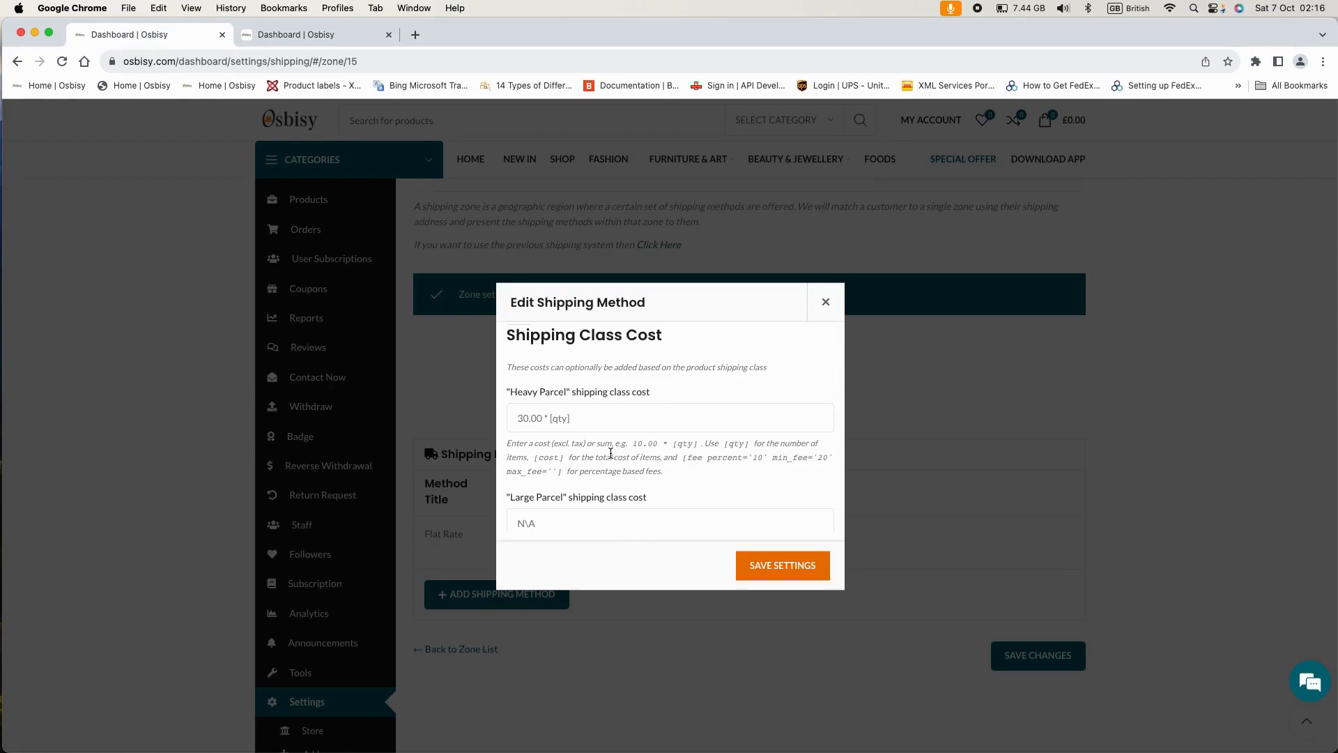
scroll(611, 453, down, 1)
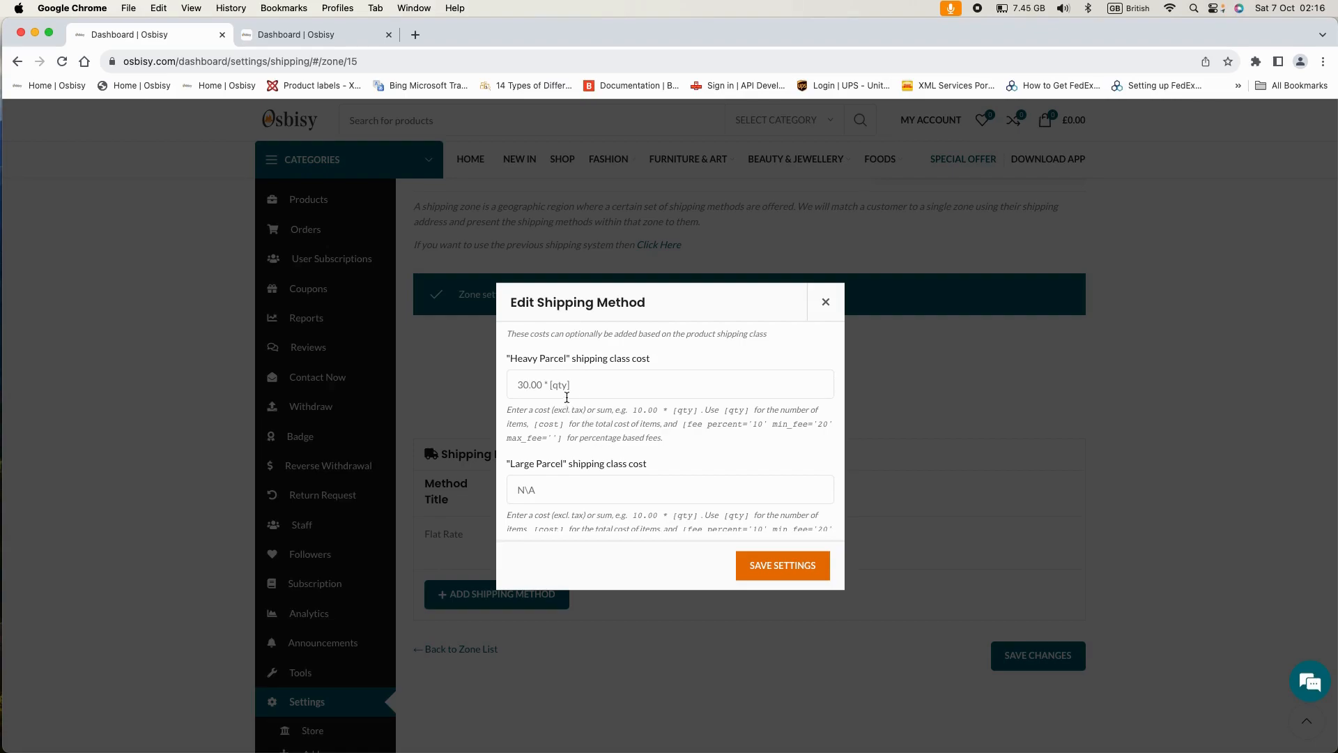
scroll(632, 417, down, 1)
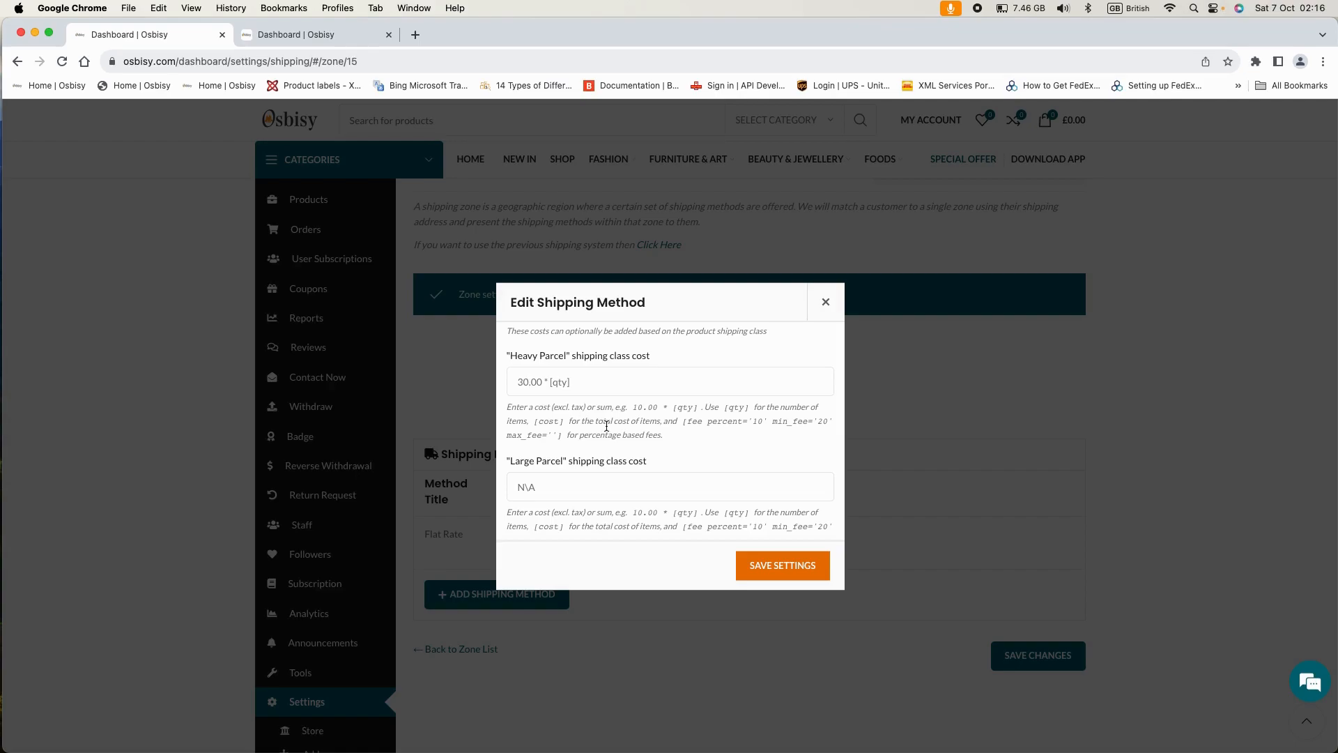
scroll(593, 422, down, 1)
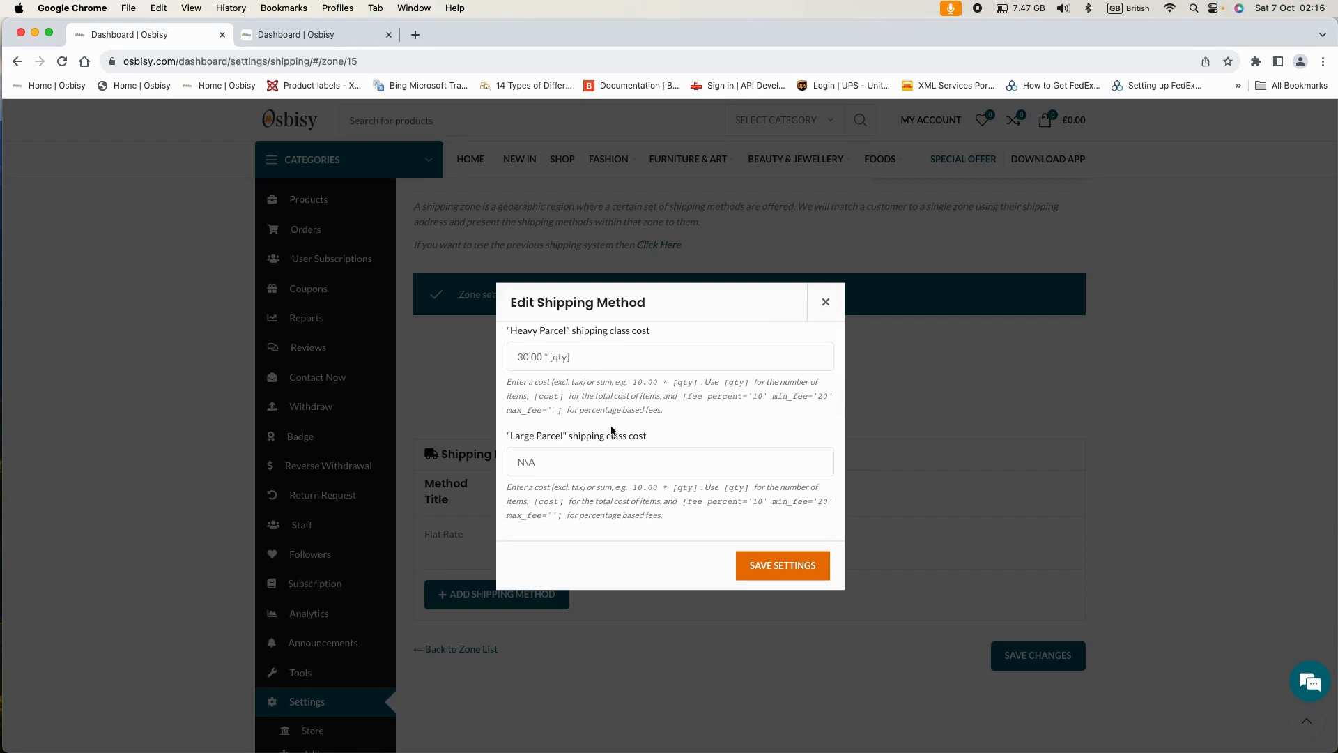
scroll(600, 431, down, 2)
scroll(598, 433, down, 3)
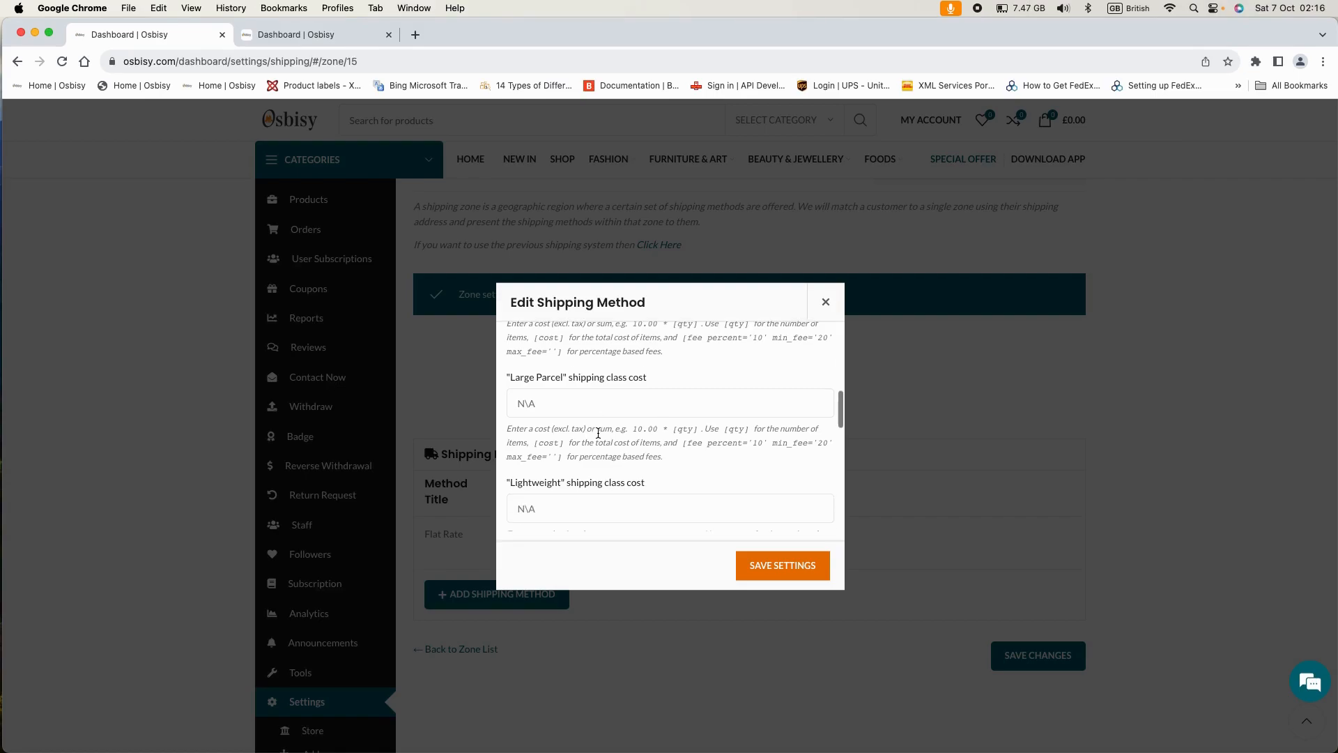
scroll(592, 428, up, 3)
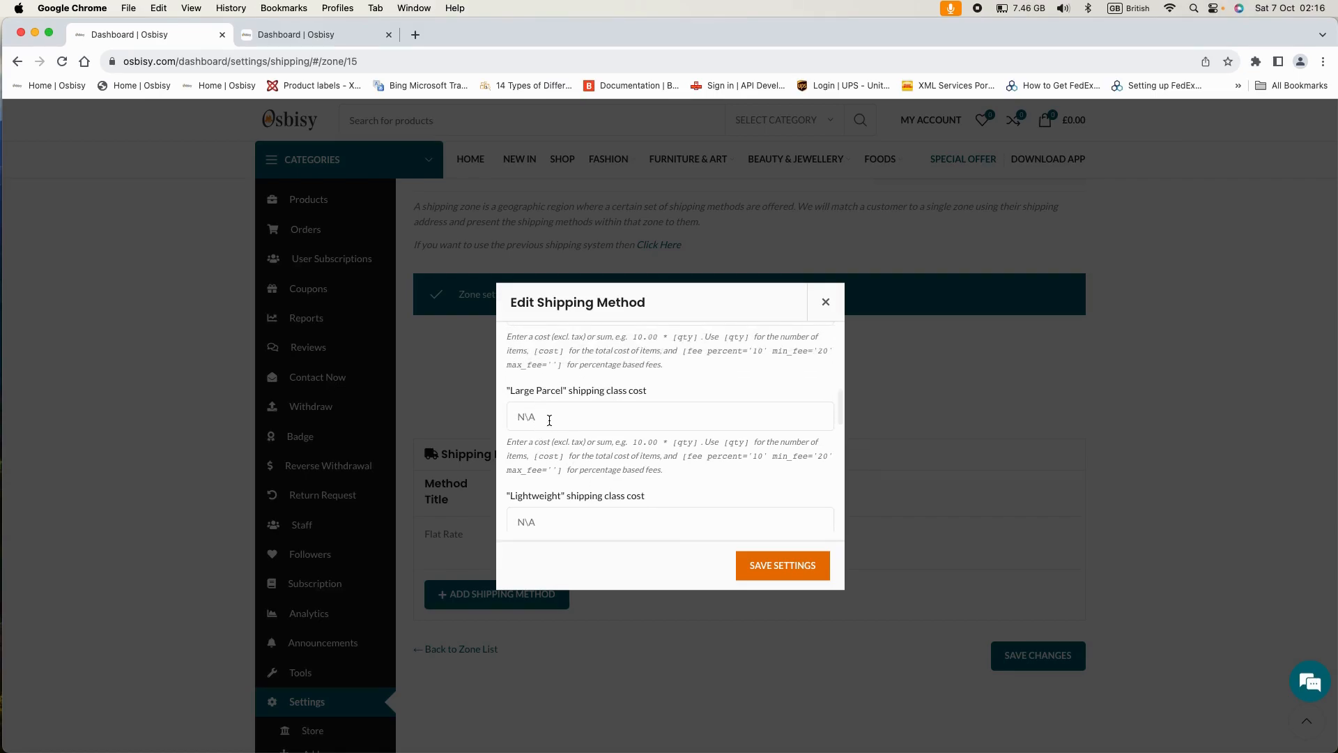
scroll(541, 418, up, 1)
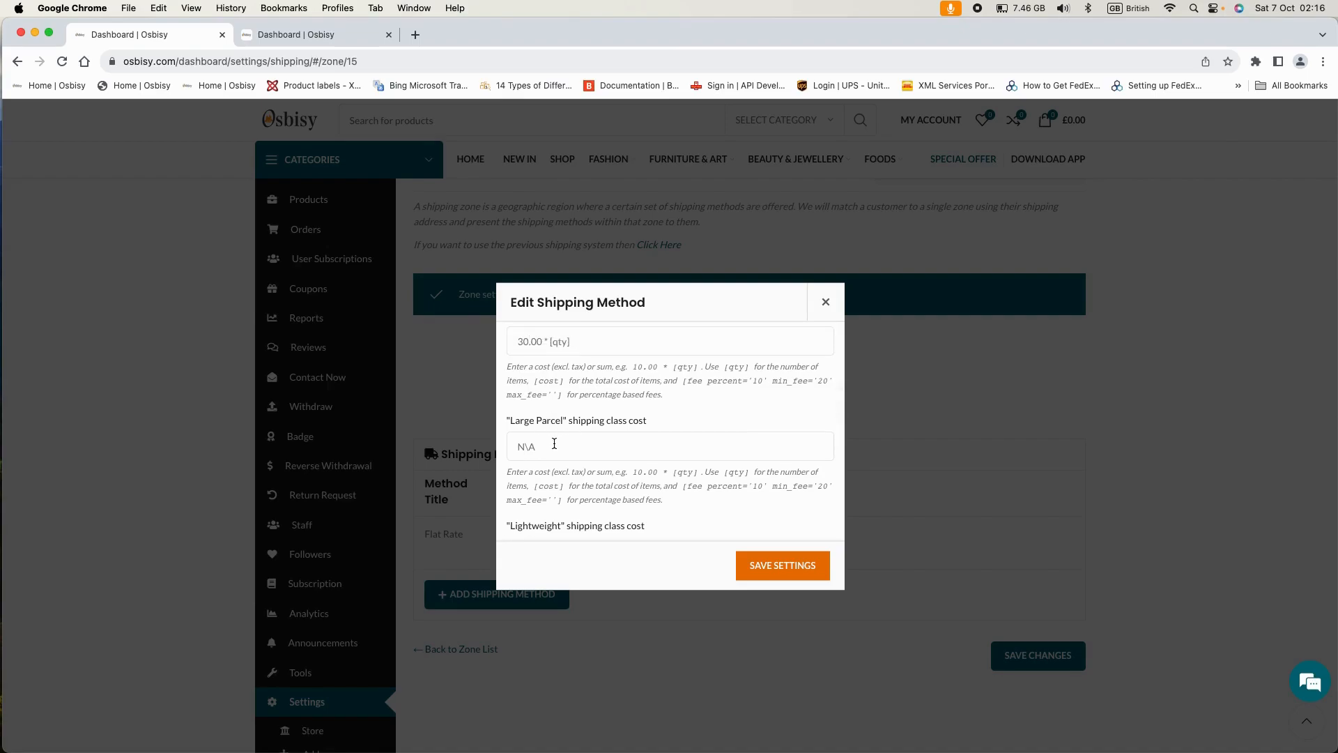
scroll(550, 445, down, 3)
scroll(549, 443, up, 4)
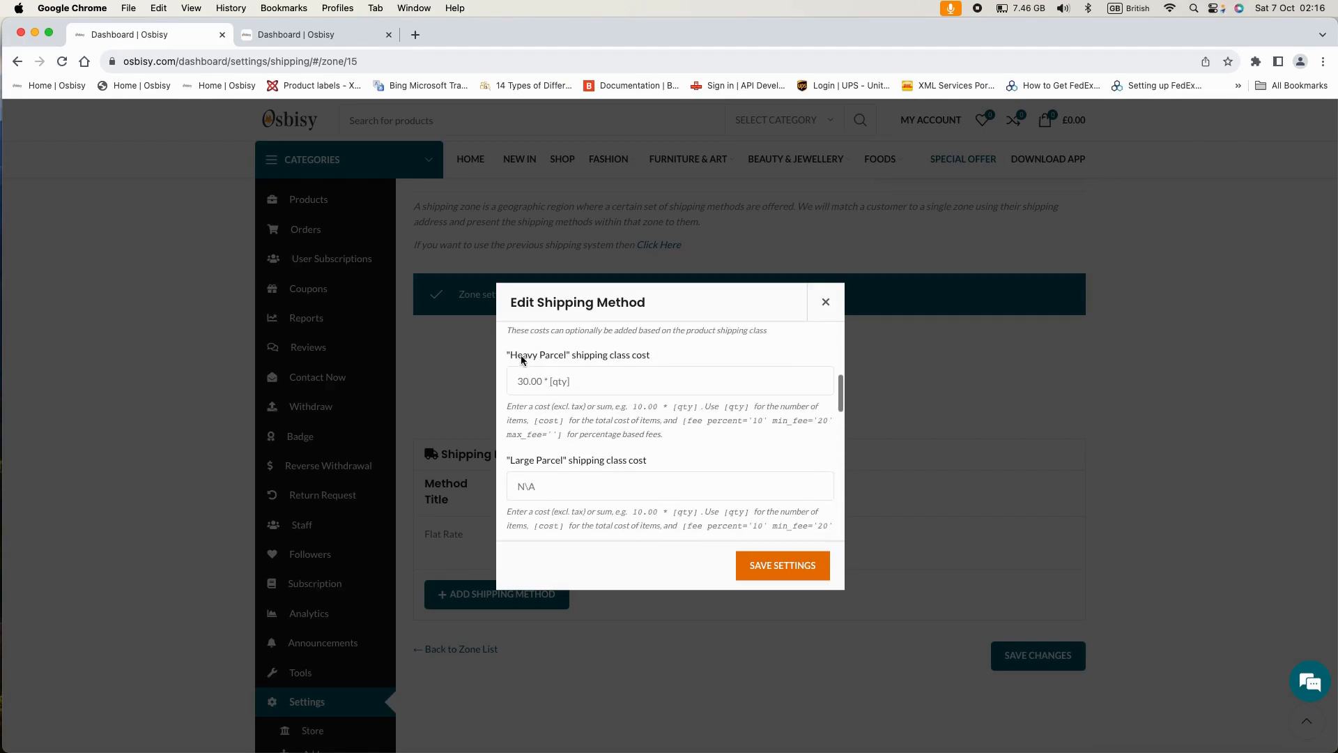
scroll(548, 423, down, 1)
click(539, 445)
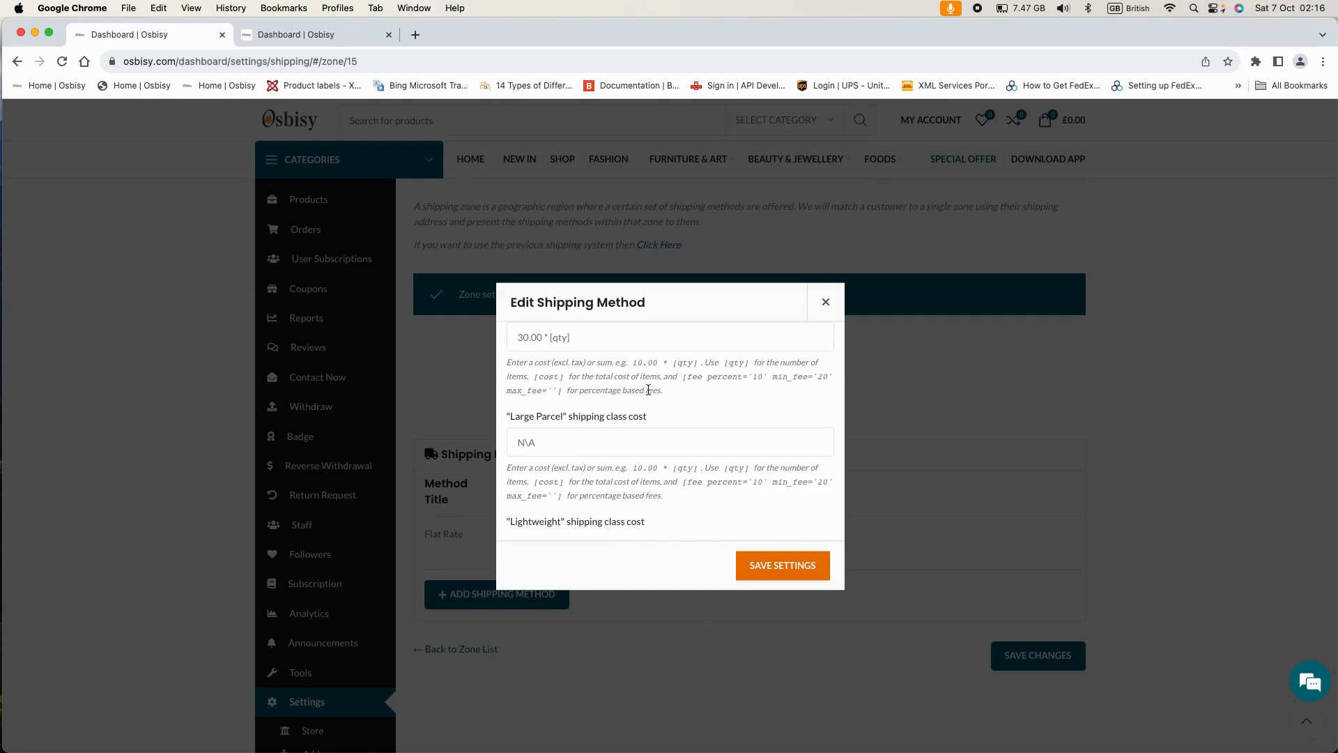
drag(697, 362, 647, 362)
drag(697, 468, 632, 469)
key(super+c)
- Set the Large Parcel cost to 24.00 * [qty] and Lightweight to 4.00 * [qty]
click(543, 442)
key(super+v)
scroll(539, 376, up, 1)
scroll(539, 372, down, 1)
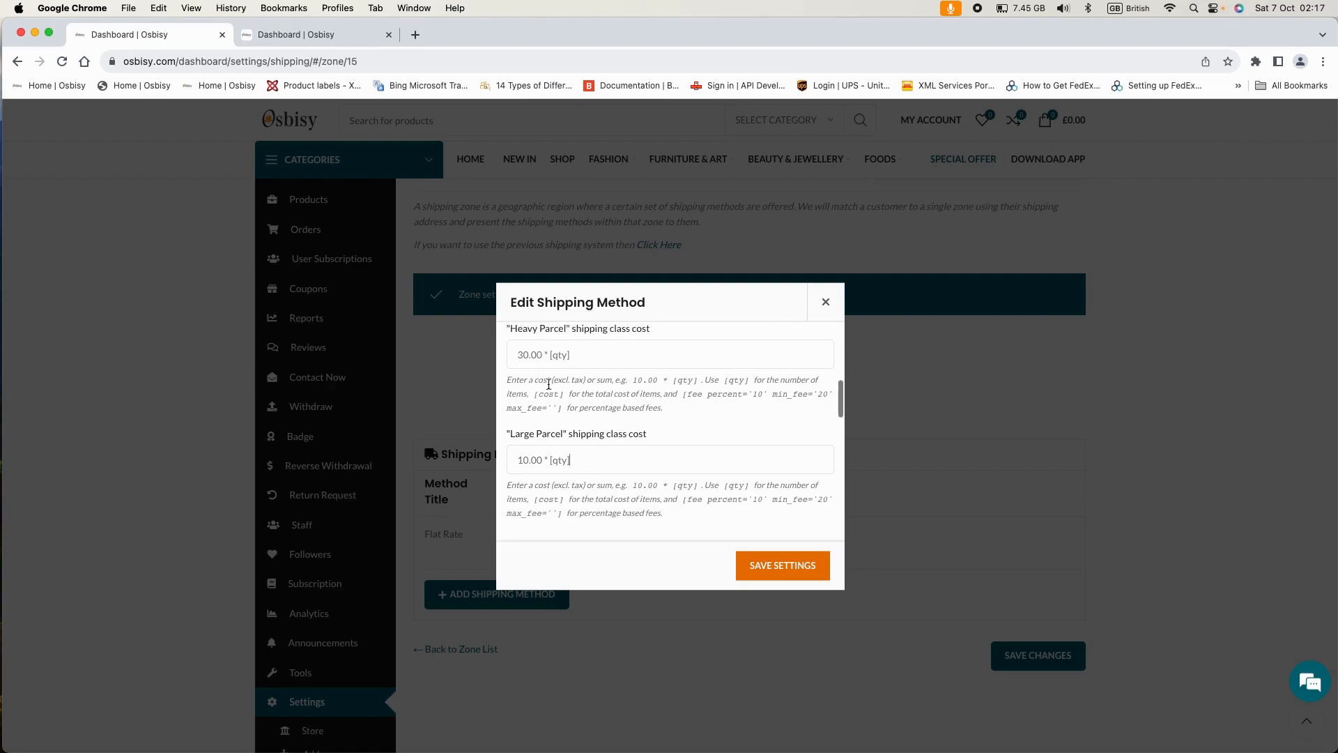
drag(527, 459, 519, 459)
text(24)
scroll(605, 462, down, 1)
scroll(605, 463, down, 3)
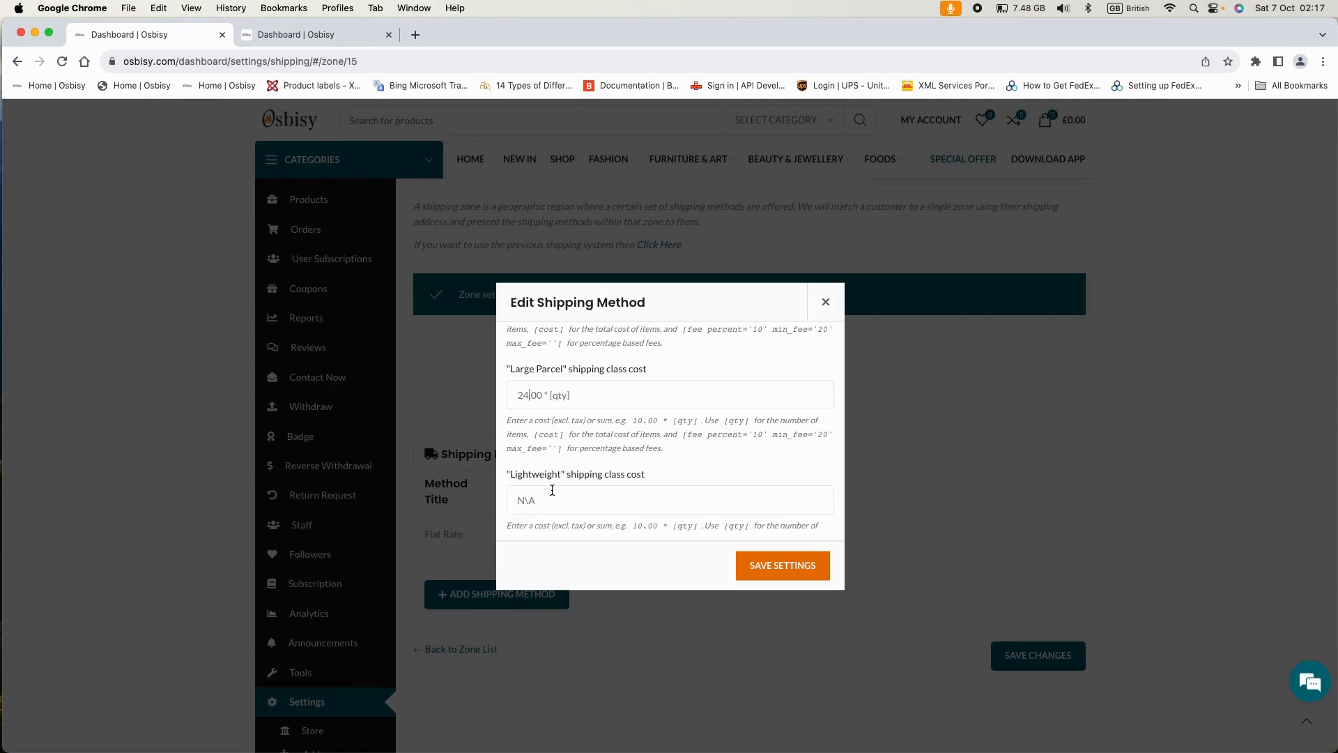
click(528, 477)
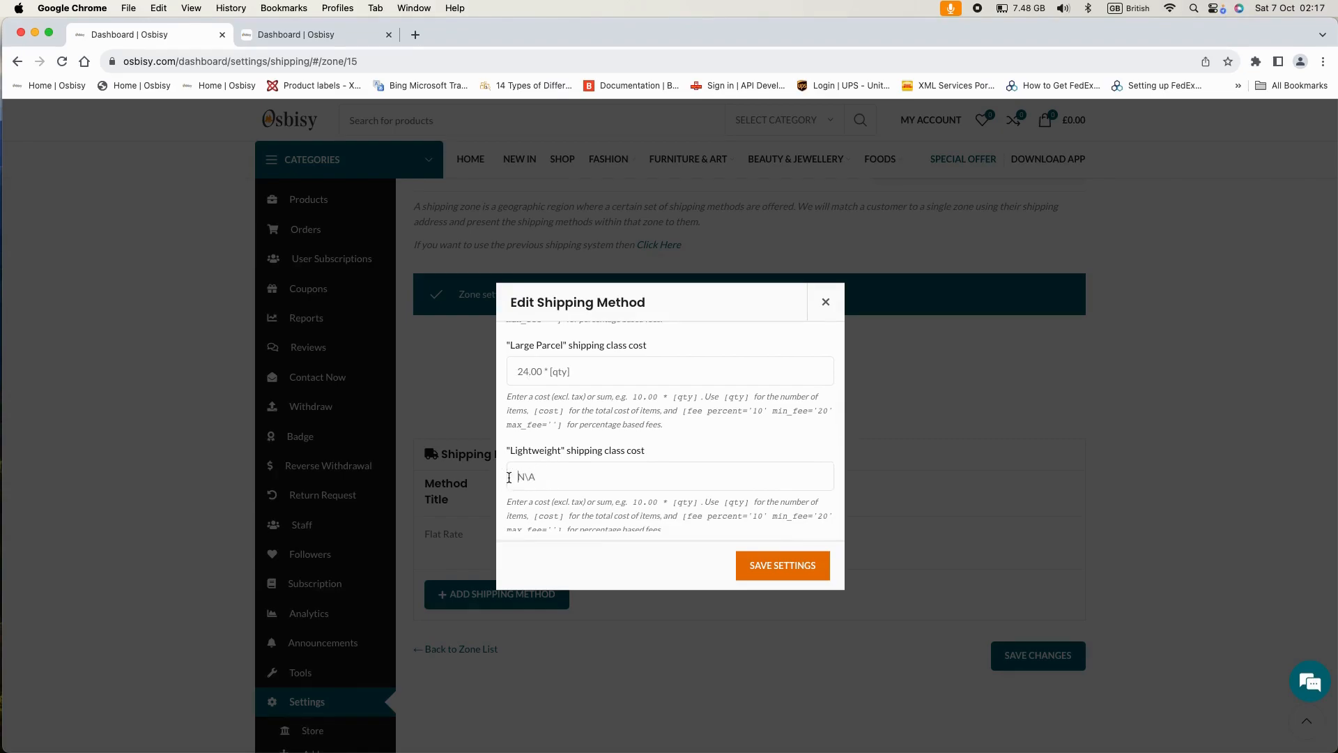
key(super+v)
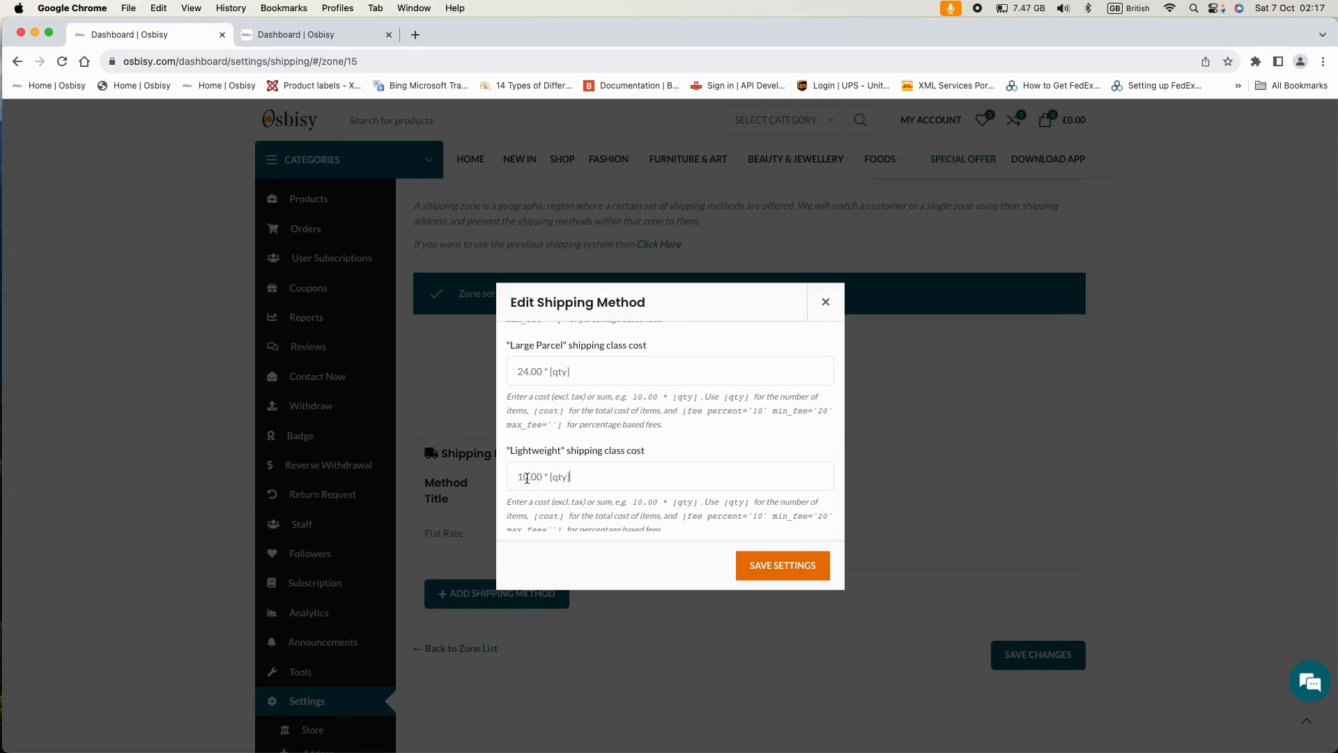
scroll(529, 475, down, 1)
click(525, 461)
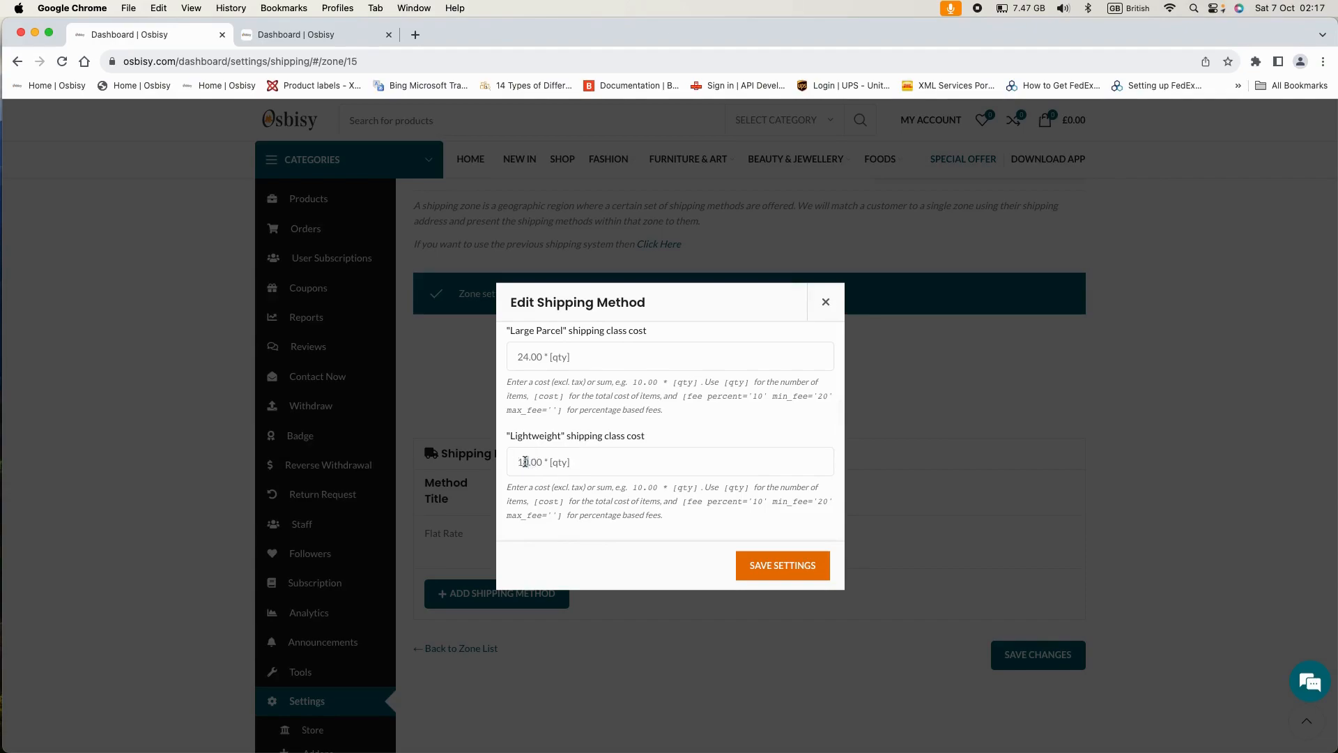
key(Delete)
text(4)
click(524, 461)
key(BackSpace)
- Set the Medium Parcel cost to 9.00 * [qty] and Small Parcel to 5.00 * [qty]
scroll(577, 471, down, 3)
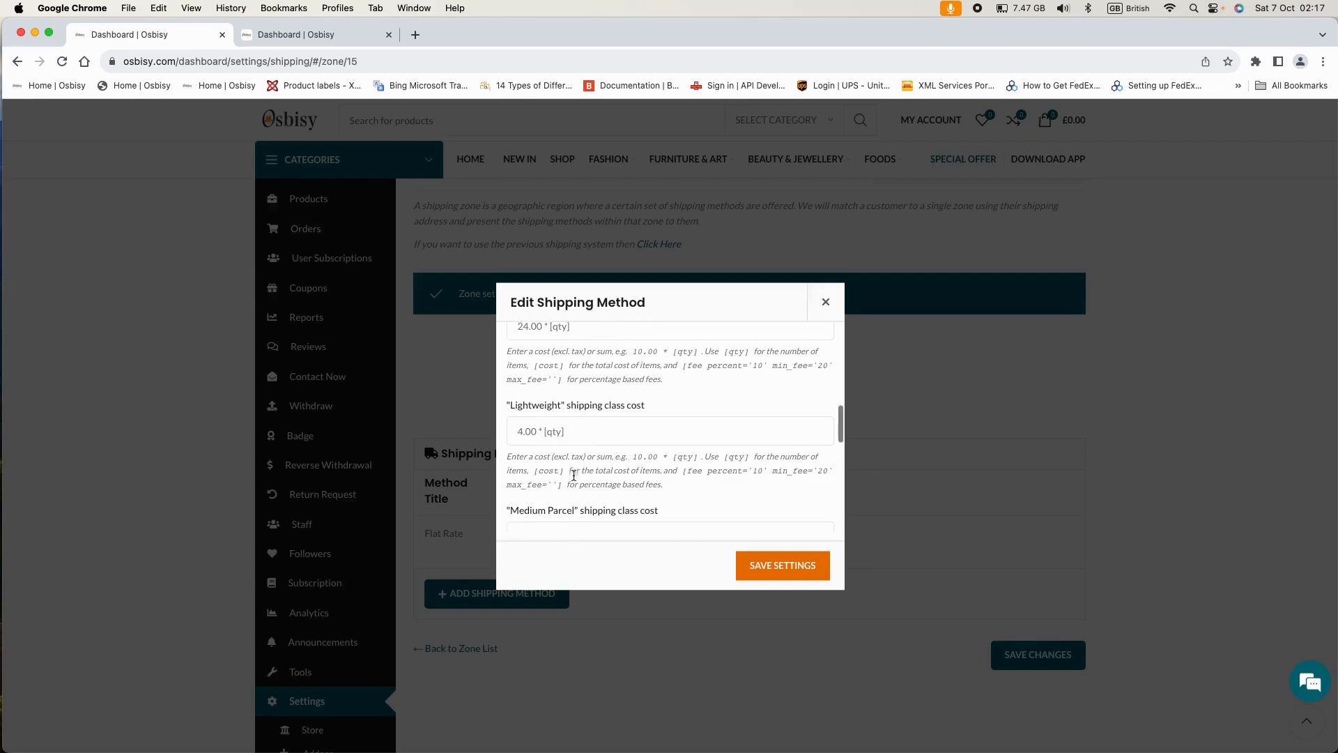
click(531, 486)
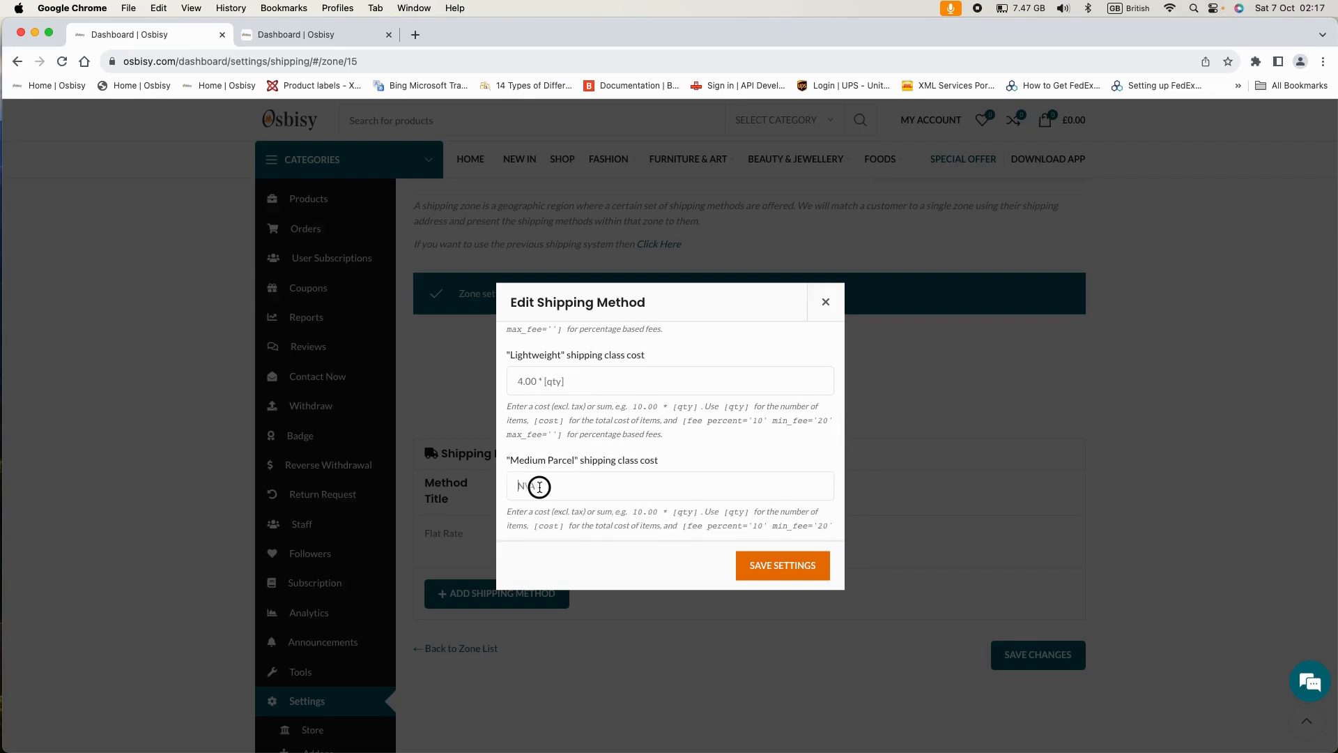
key(super+v)
click(526, 483)
drag(517, 484, 530, 483)
text(9)
scroll(711, 492, down, 5)
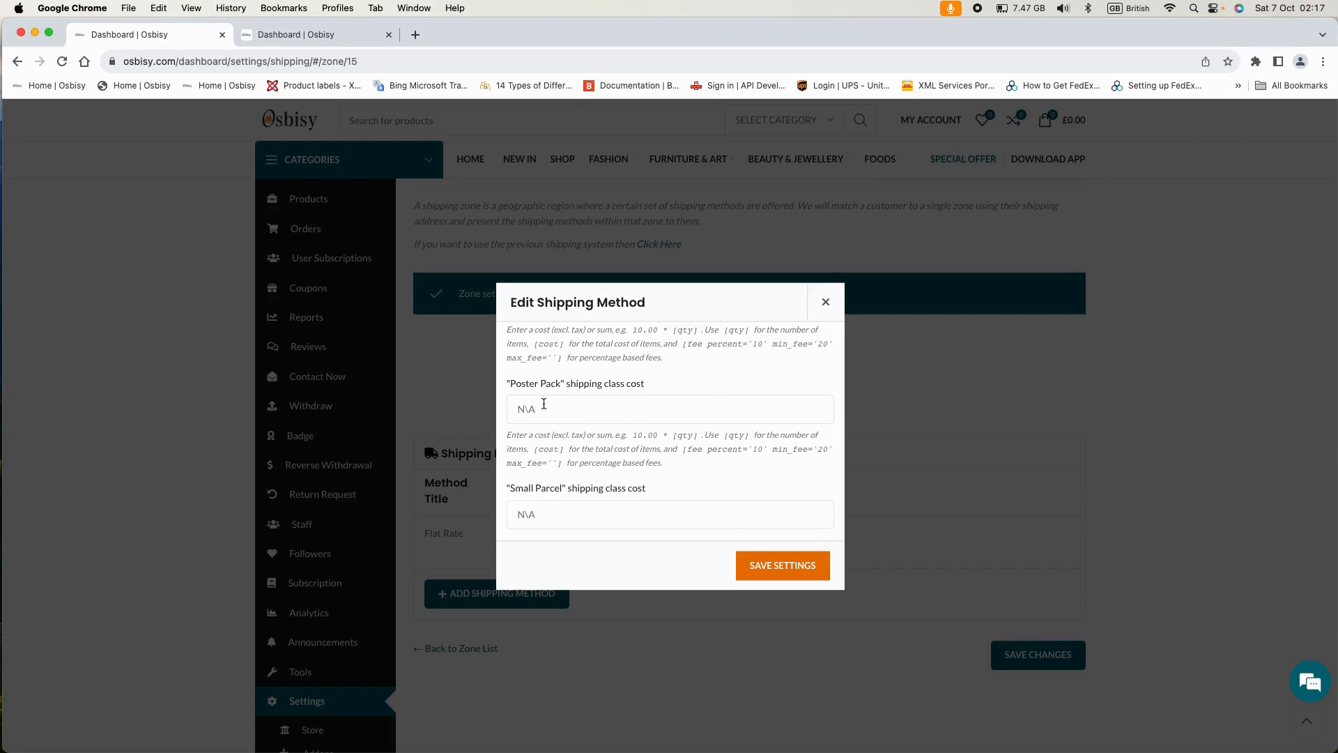
scroll(574, 412, down, 2)
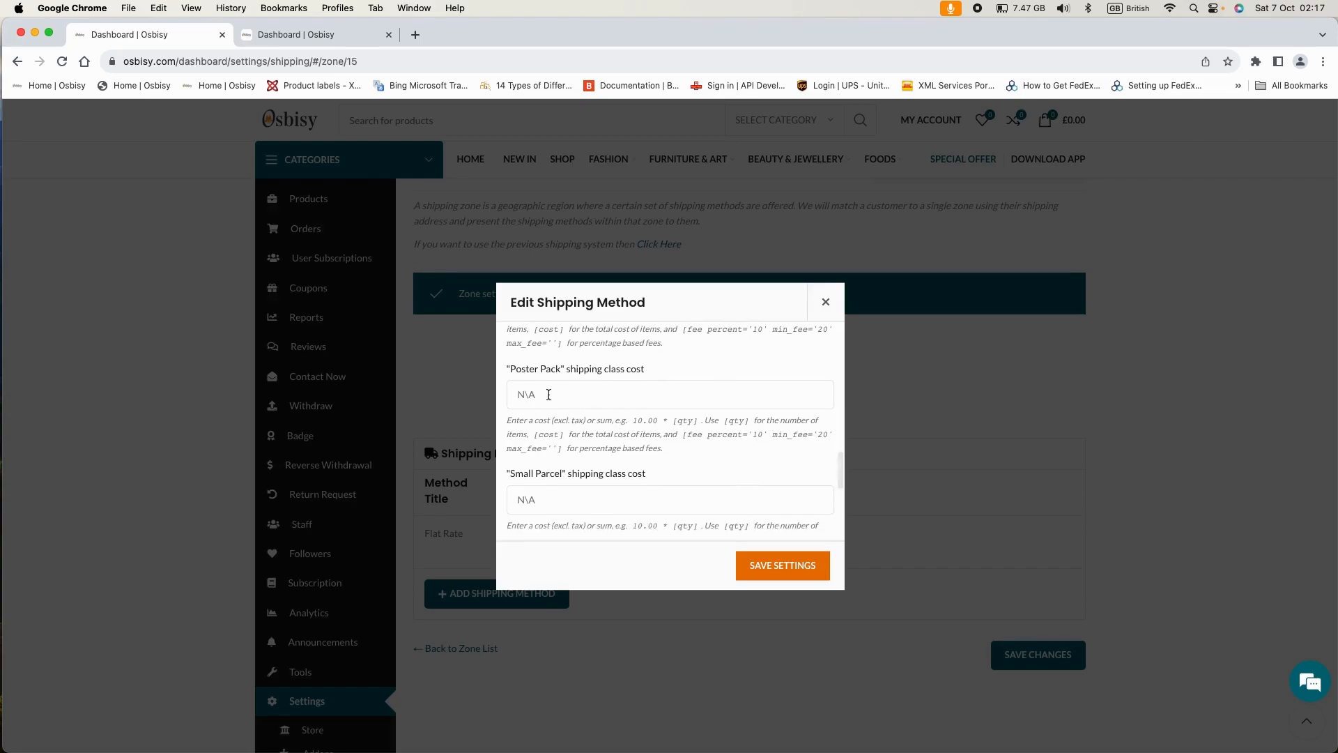
drag(529, 473, 507, 472)
key(super+v)
click(522, 473)
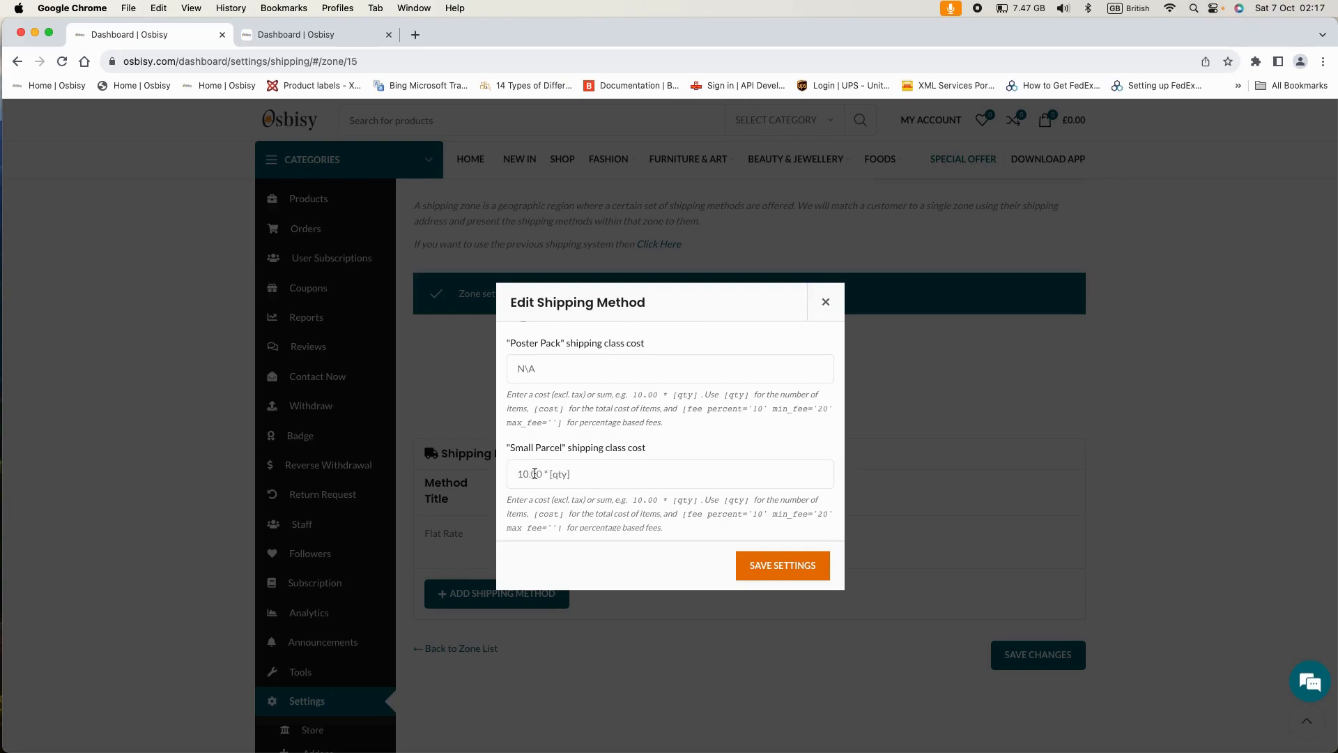
drag(518, 472, 517, 472)
text(5)
drag(534, 473, 527, 472)
scroll(610, 473, down, 3)
scroll(610, 473, down, 2)
scroll(609, 477, up, 7)
scroll(610, 478, up, 5)
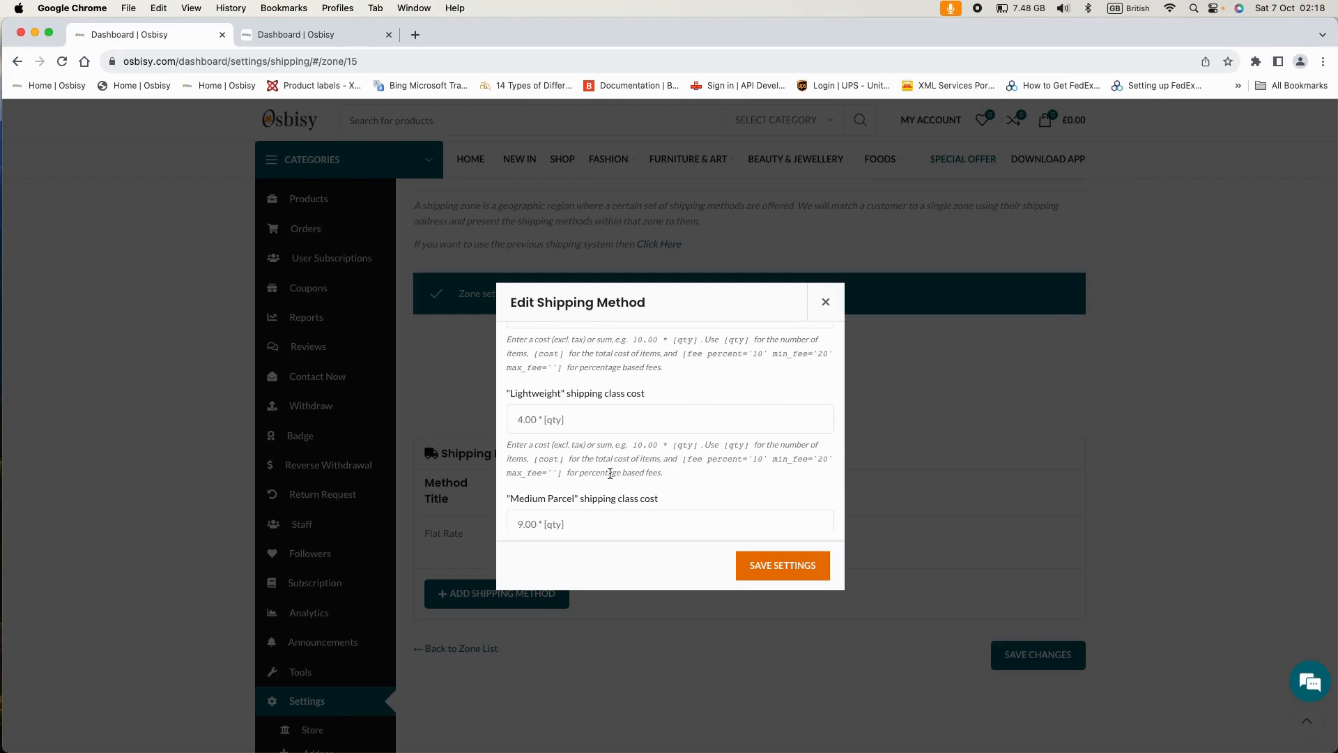
scroll(610, 473, up, 4)
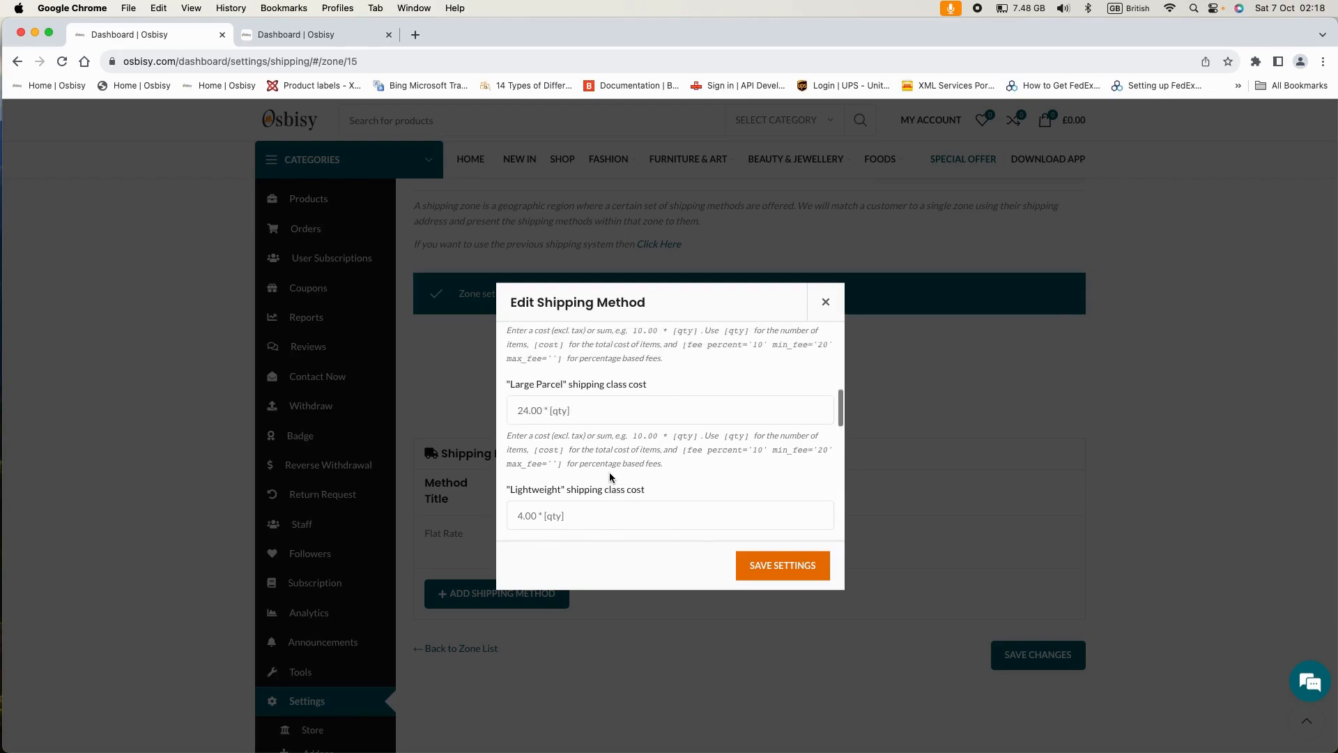
scroll(609, 473, up, 5)
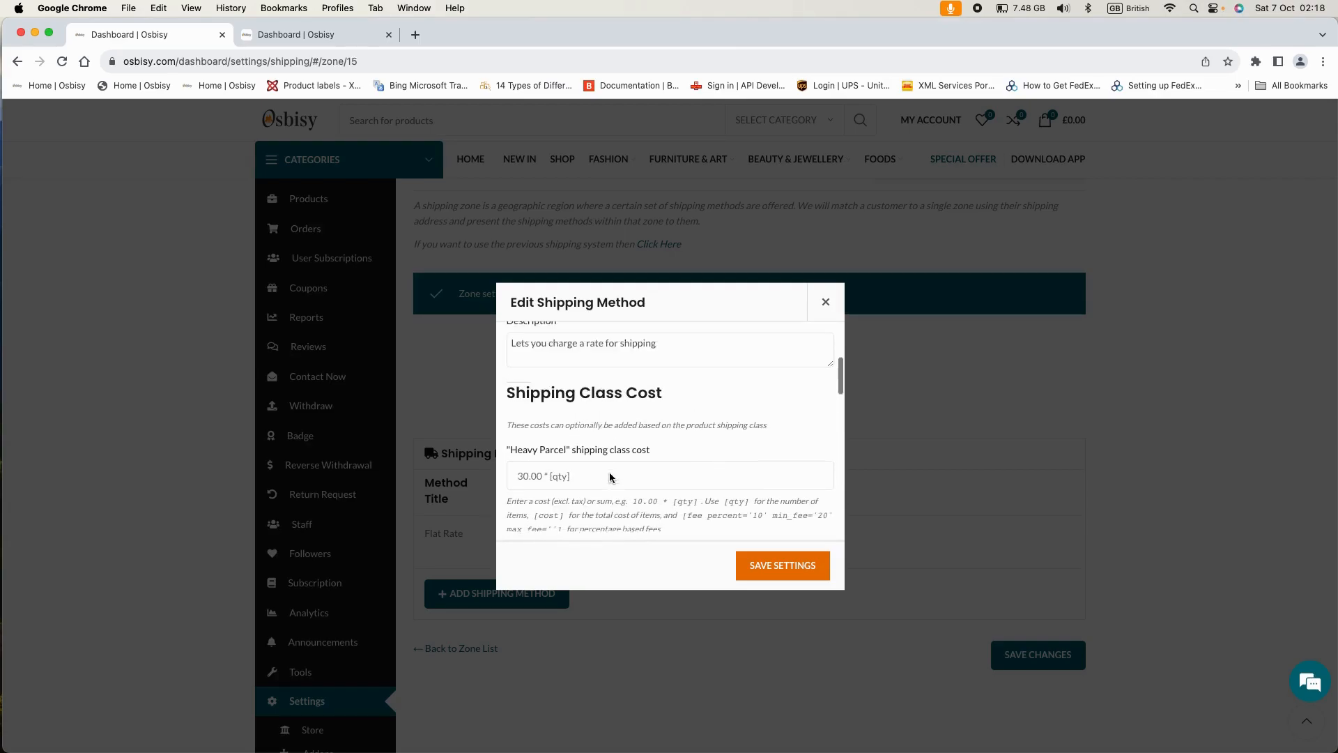
click(761, 565)
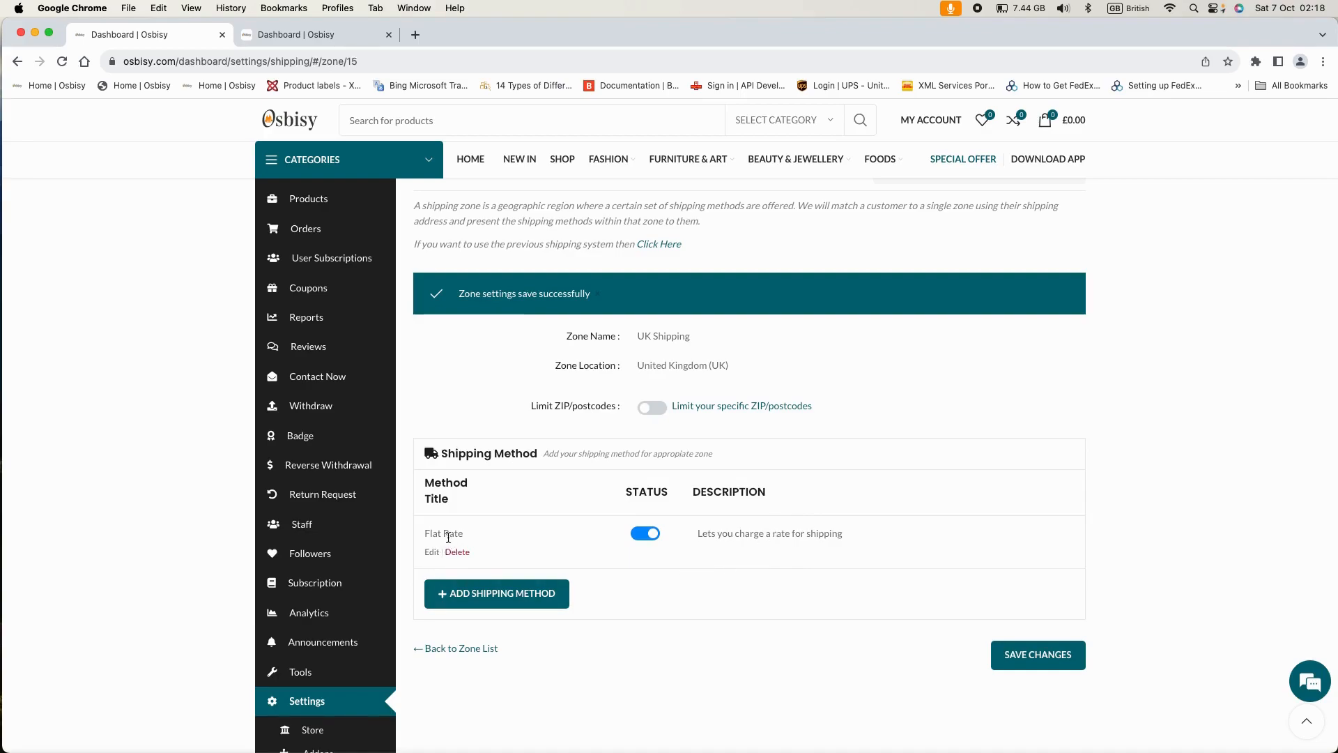
scroll(654, 573, down, 1)
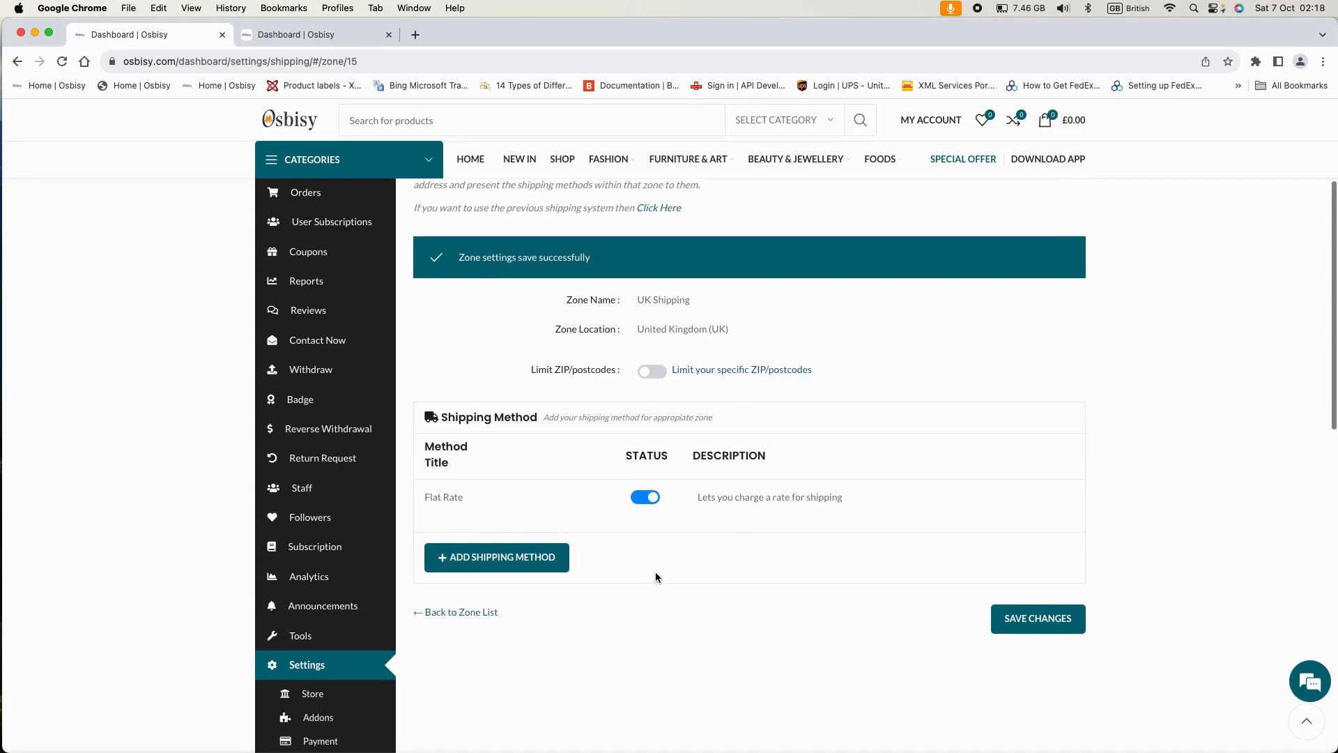
- Add a Local Pickup method alongside Flat Rate in the UK Shipping zone
click(491, 559)
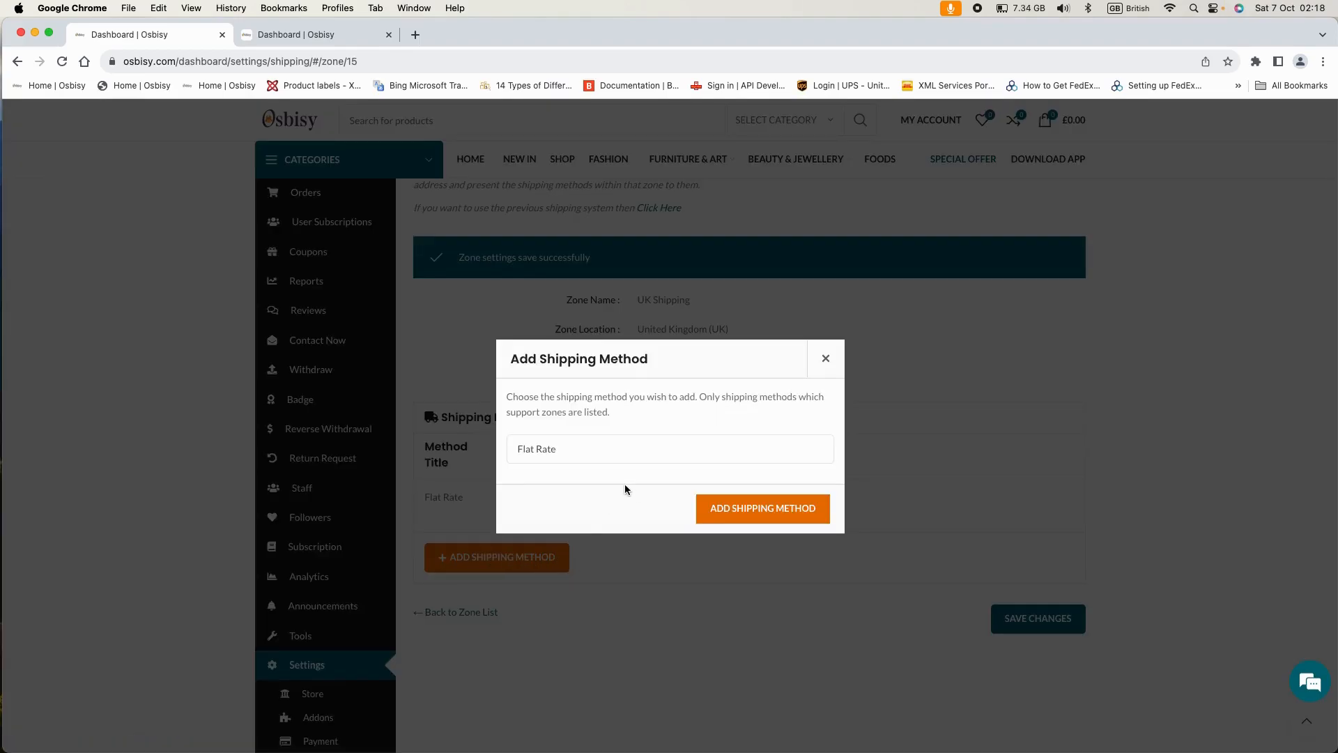
click(592, 451)
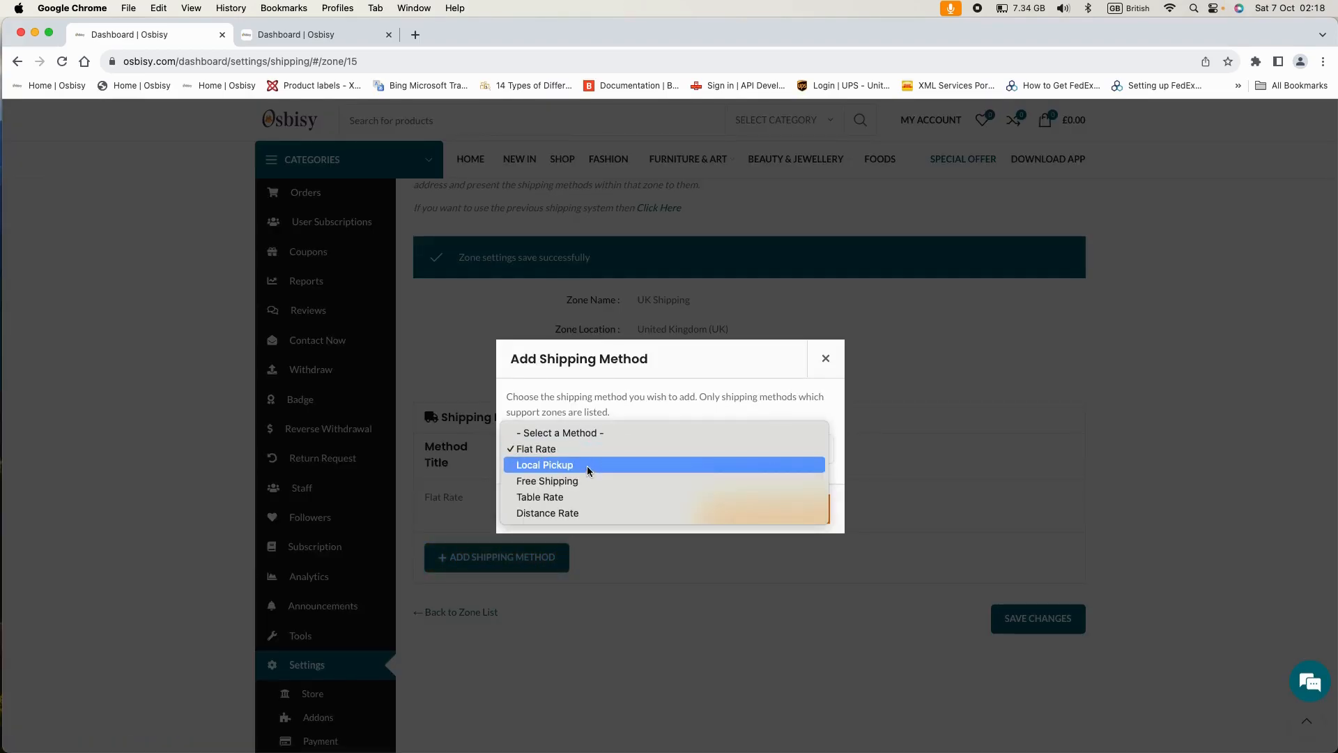
click(587, 466)
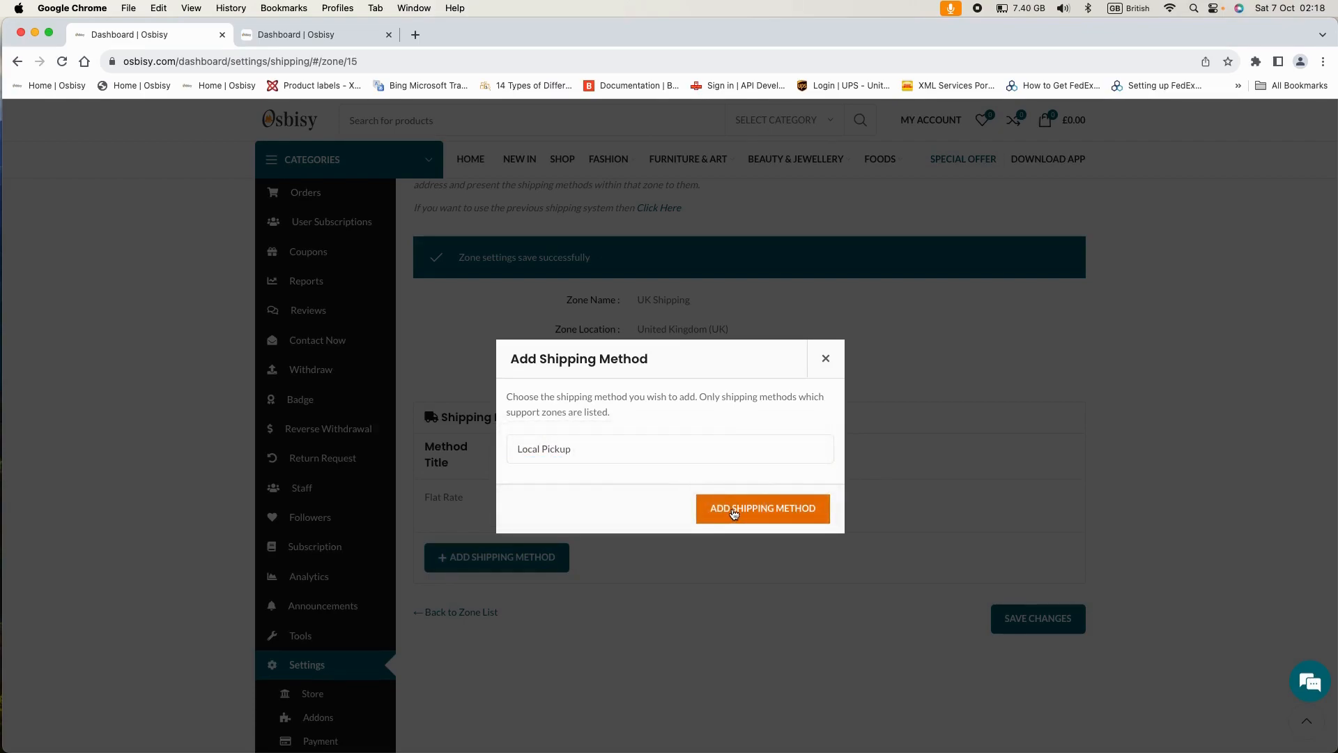
click(728, 512)
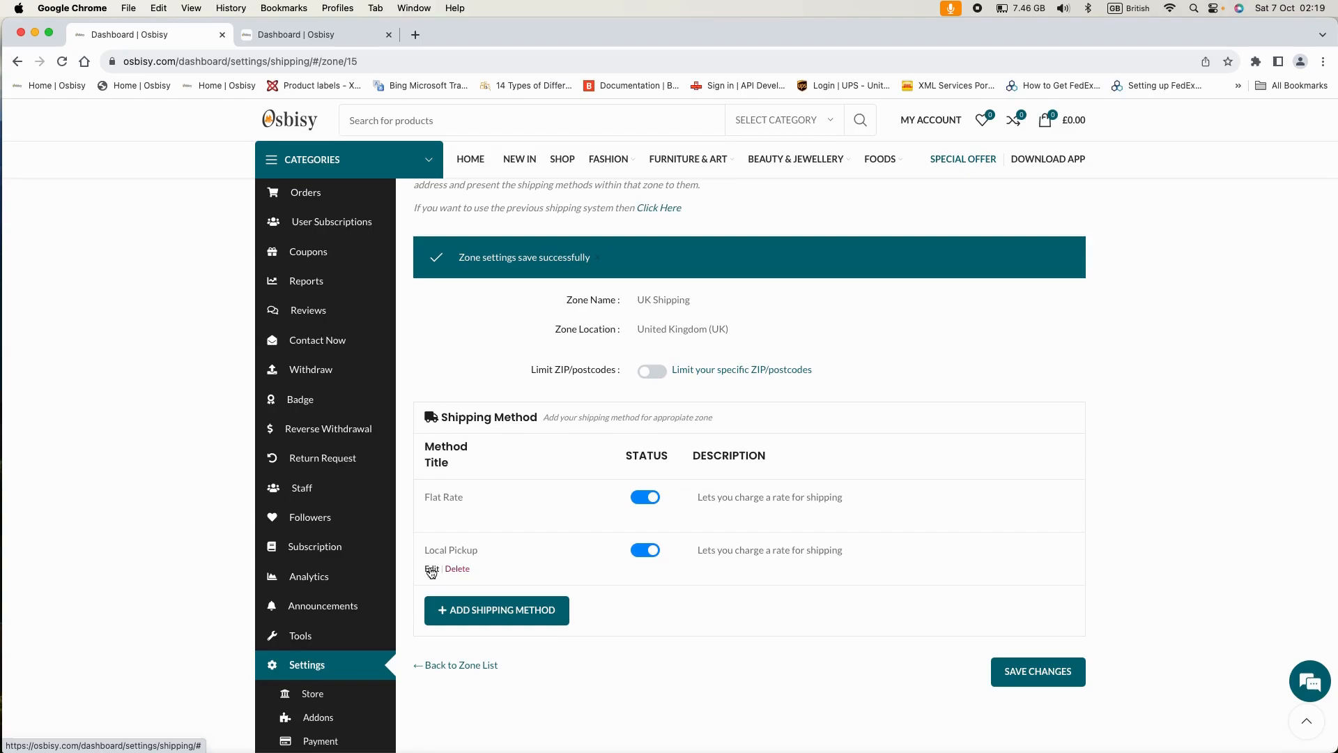
- Save the Local Pickup method's settings with a cost of 0
click(432, 569)
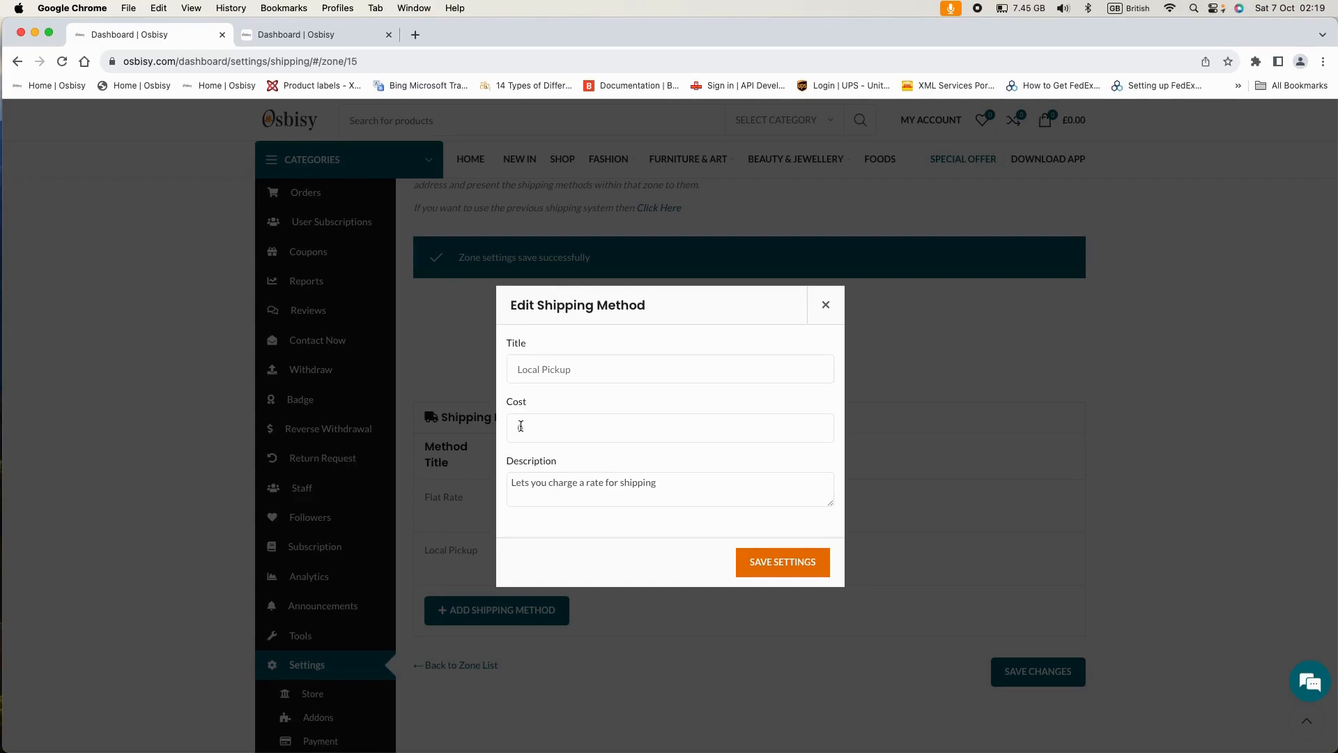
scroll(570, 428, down, 1)
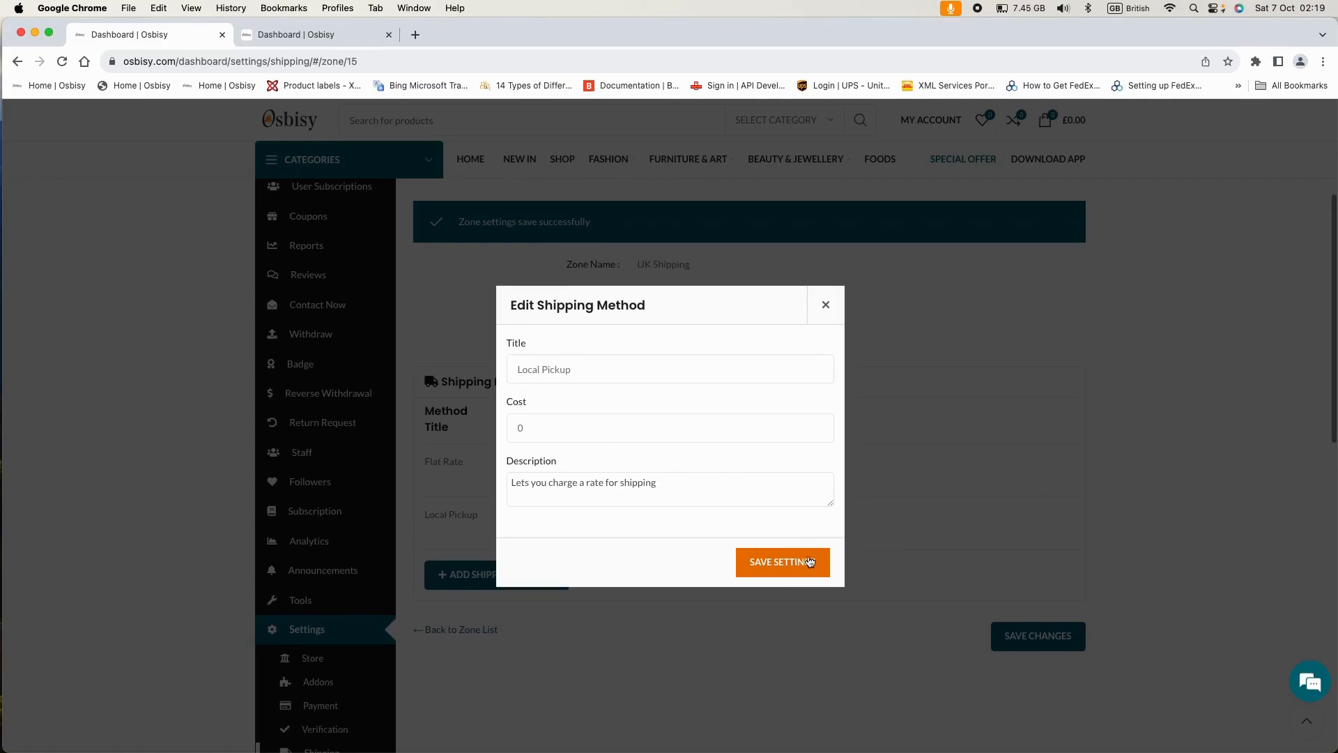
click(812, 561)
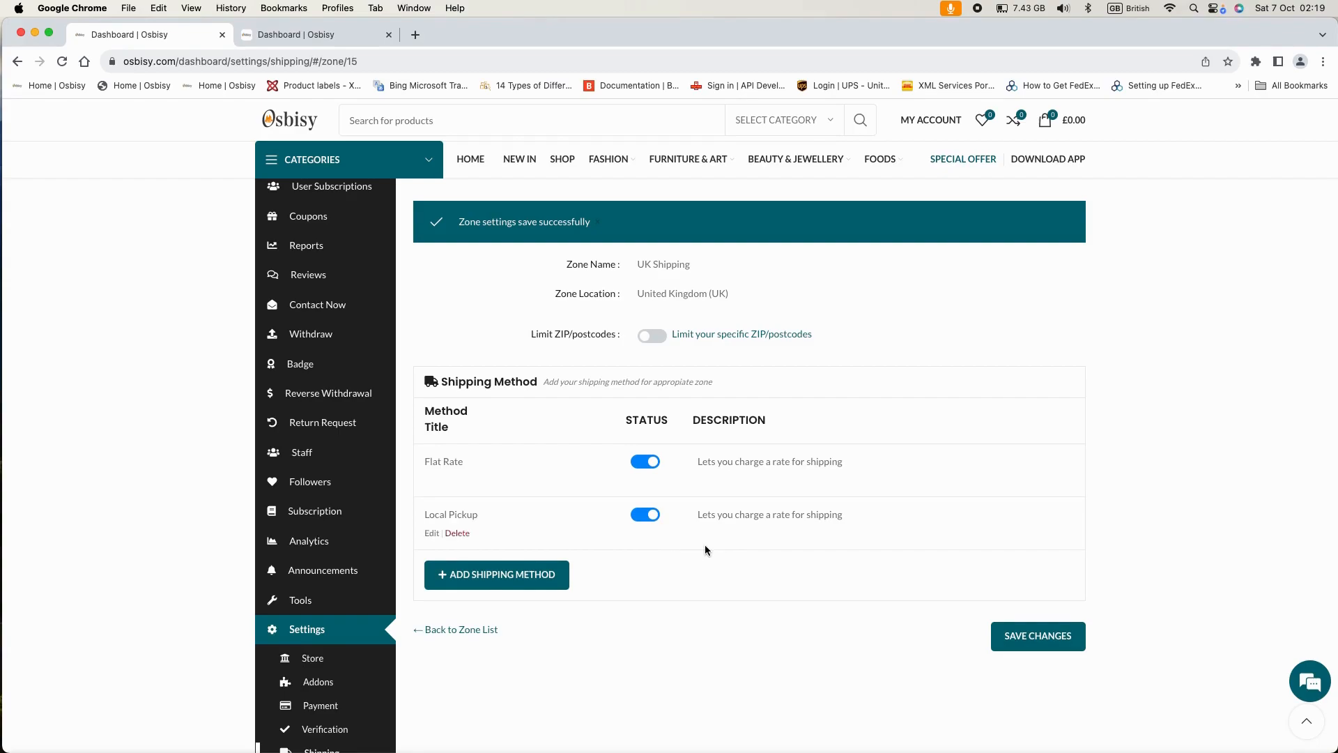
- Save the UK Shipping zone changes until the success message confirms them
scroll(825, 541, up, 1)
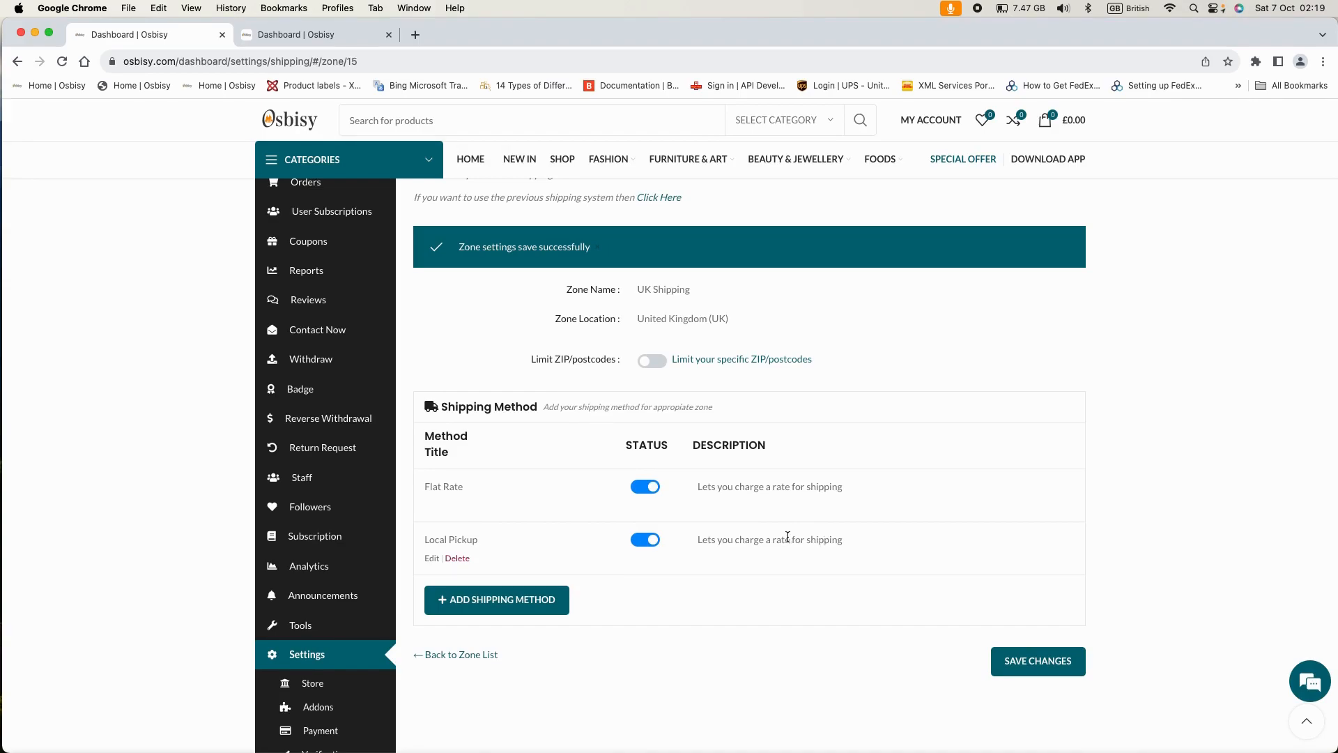
click(1031, 660)
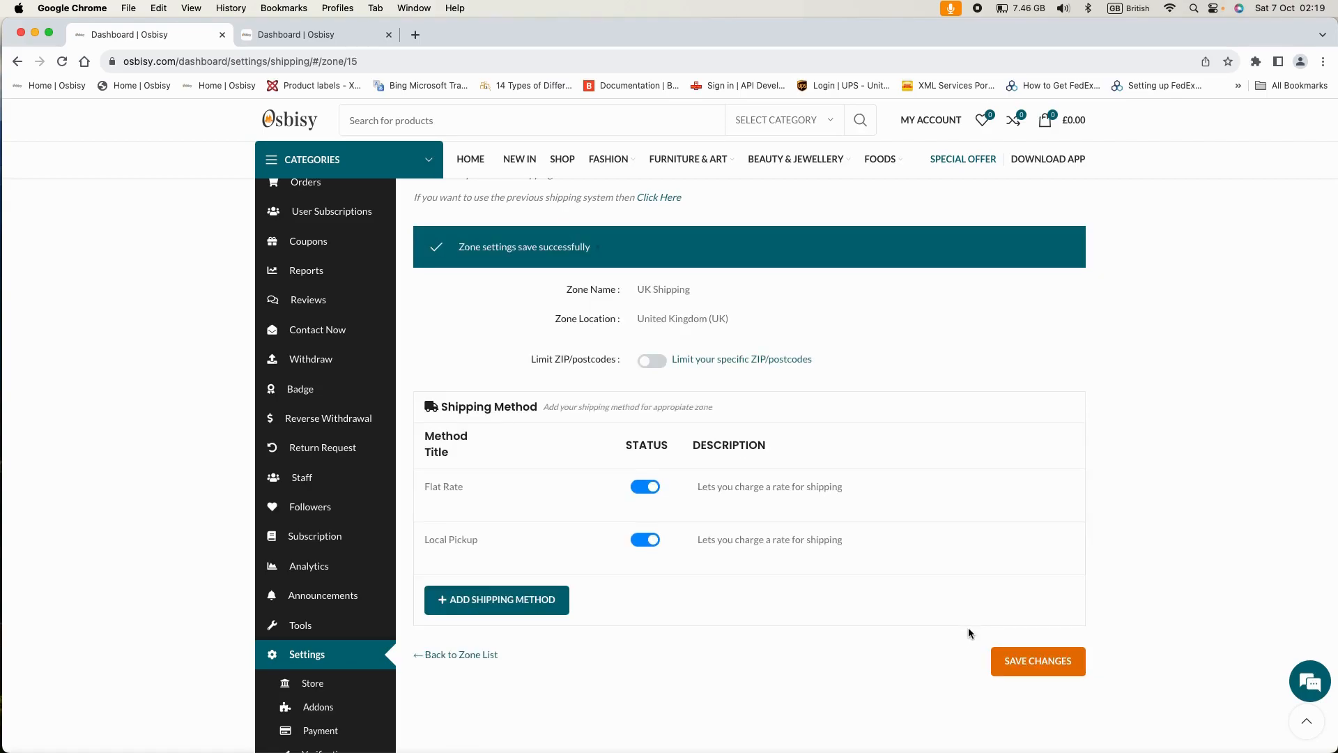
scroll(968, 620, up, 2)
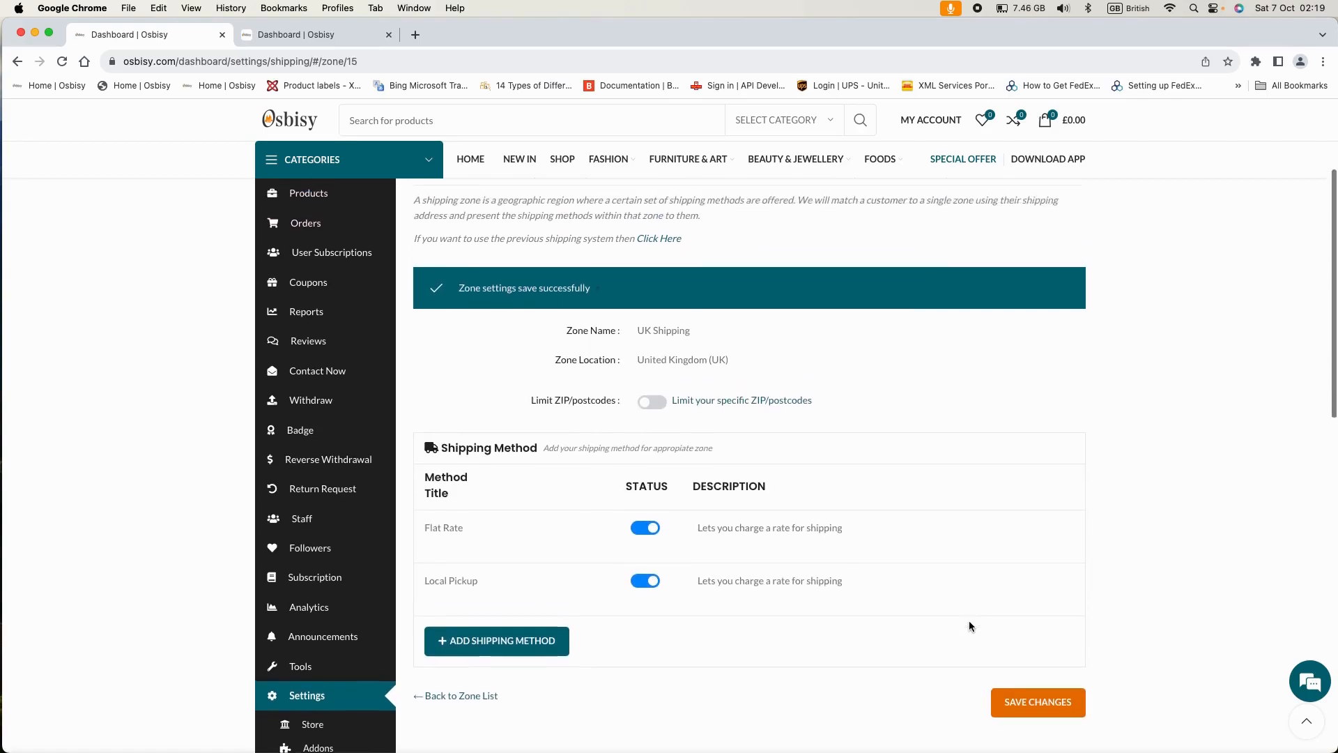
scroll(968, 620, down, 5)
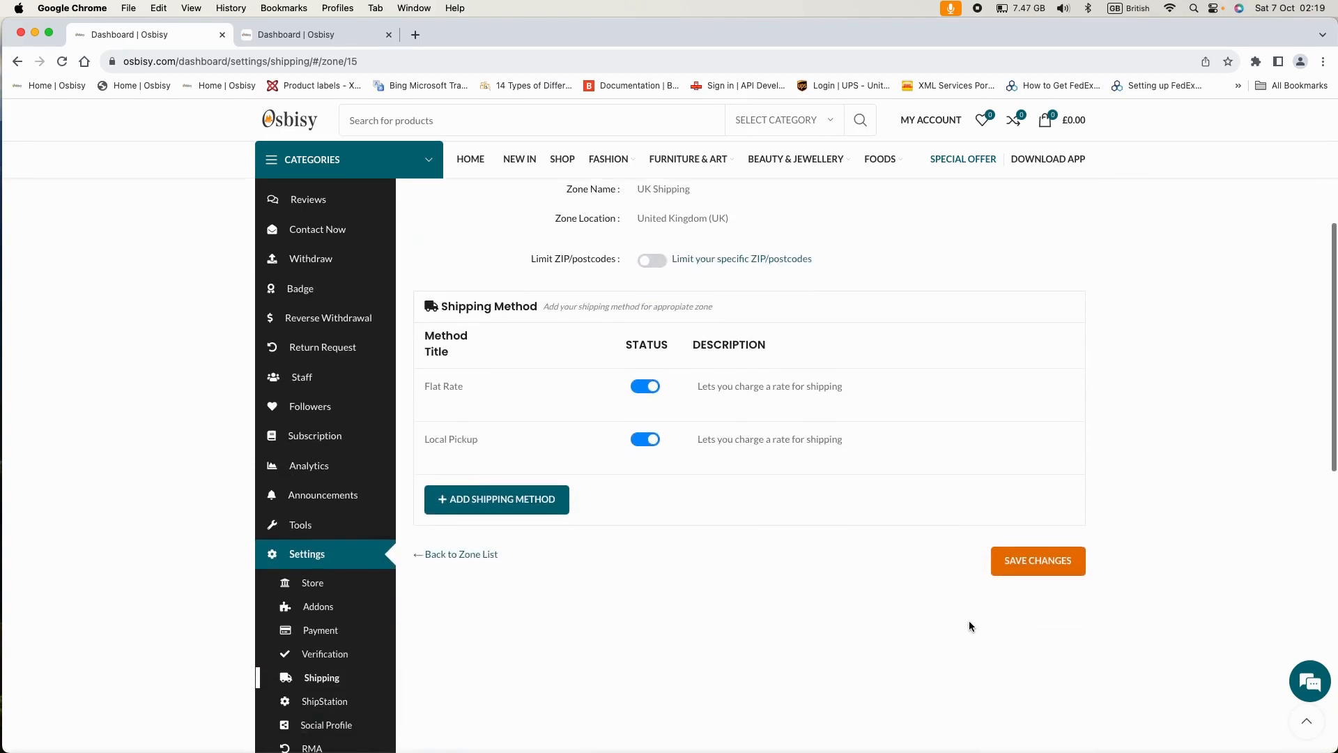
click(1011, 567)
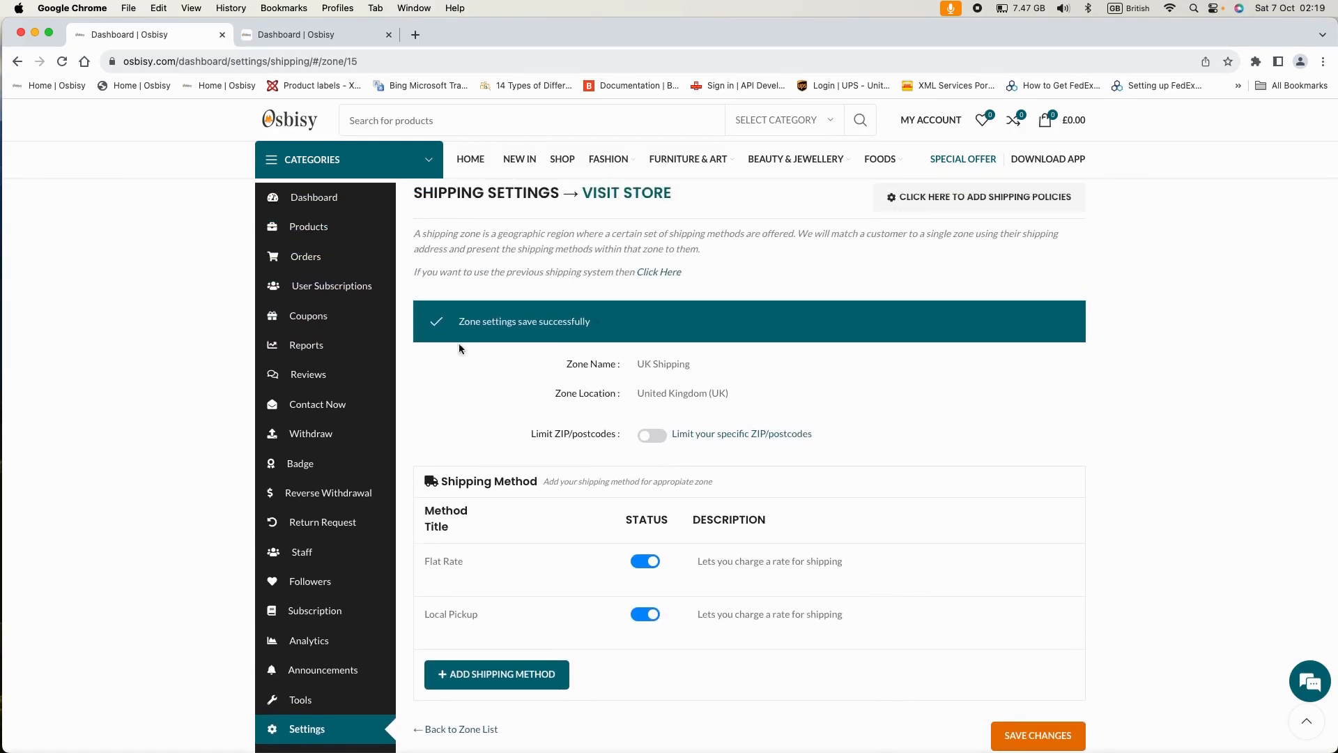
scroll(888, 453, down, 1)
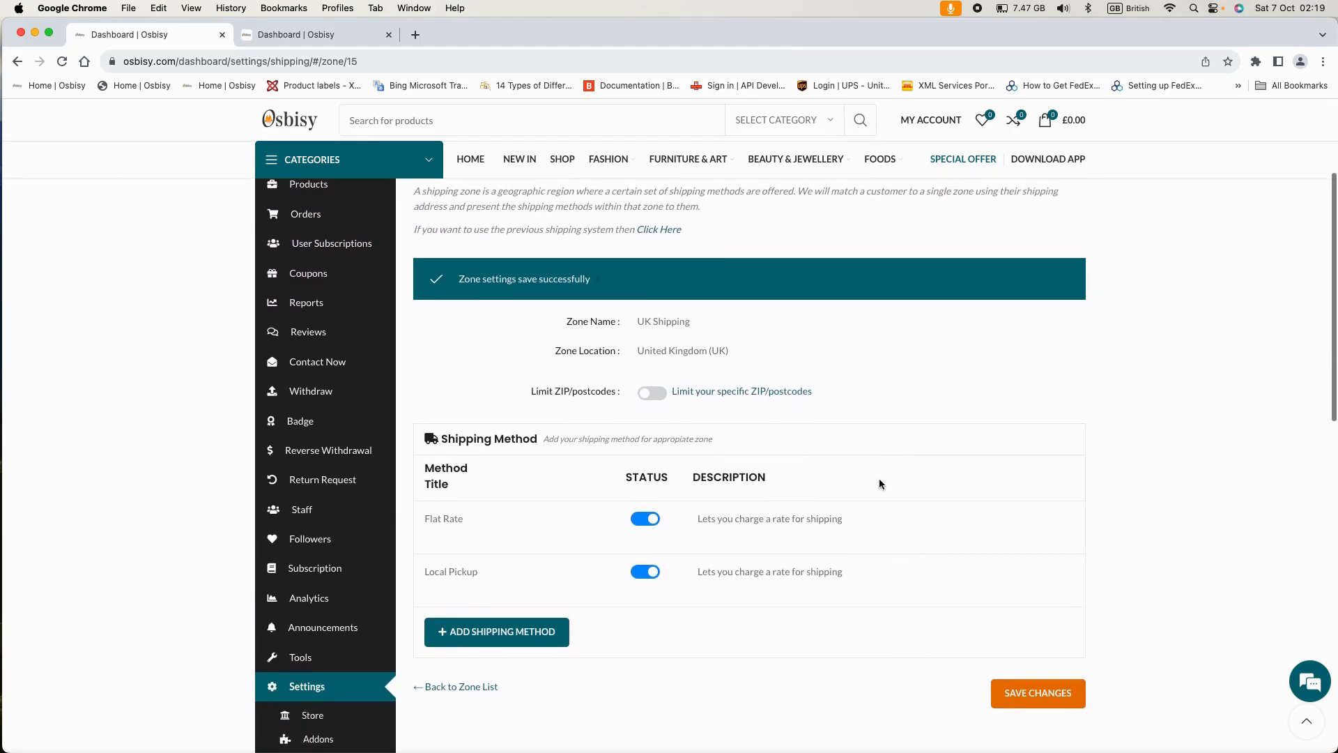
- Go back to the zone list and check UK Shipping shows Flat Rate and Local Pickup
click(460, 686)
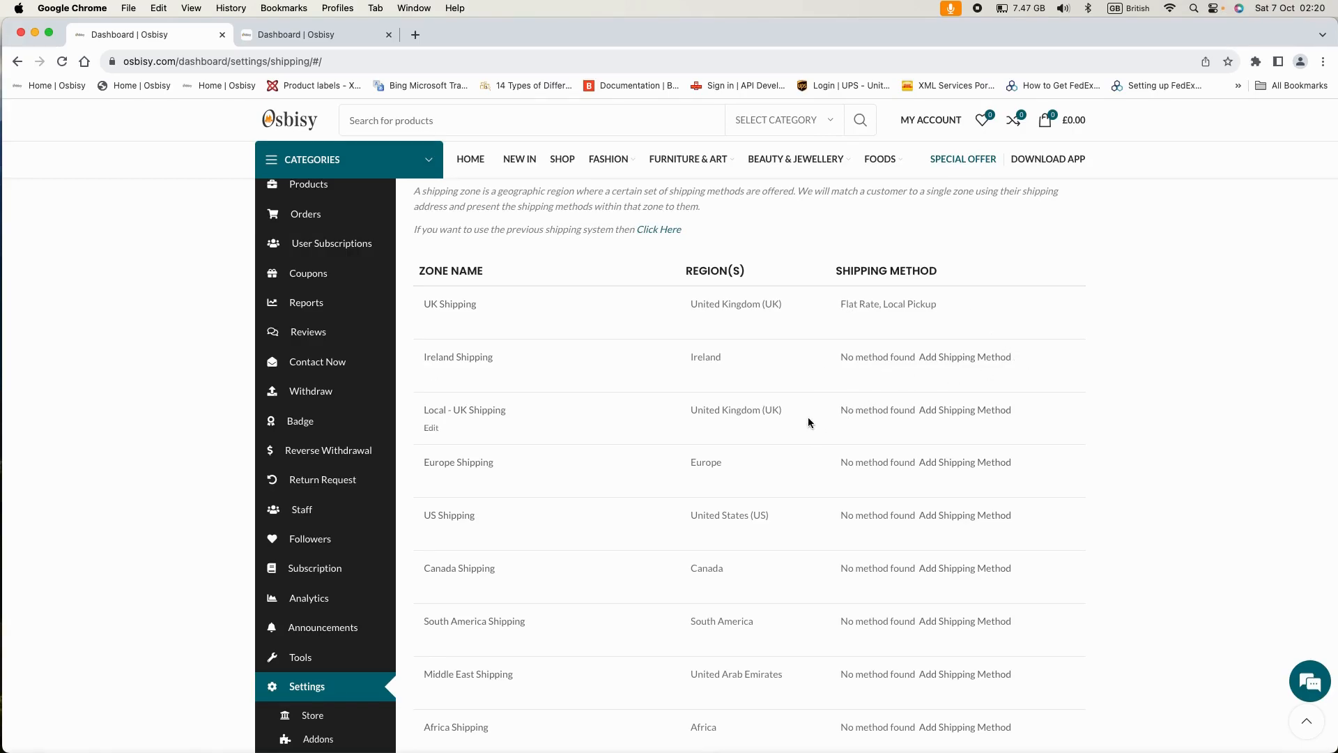
scroll(809, 422, down, 1)
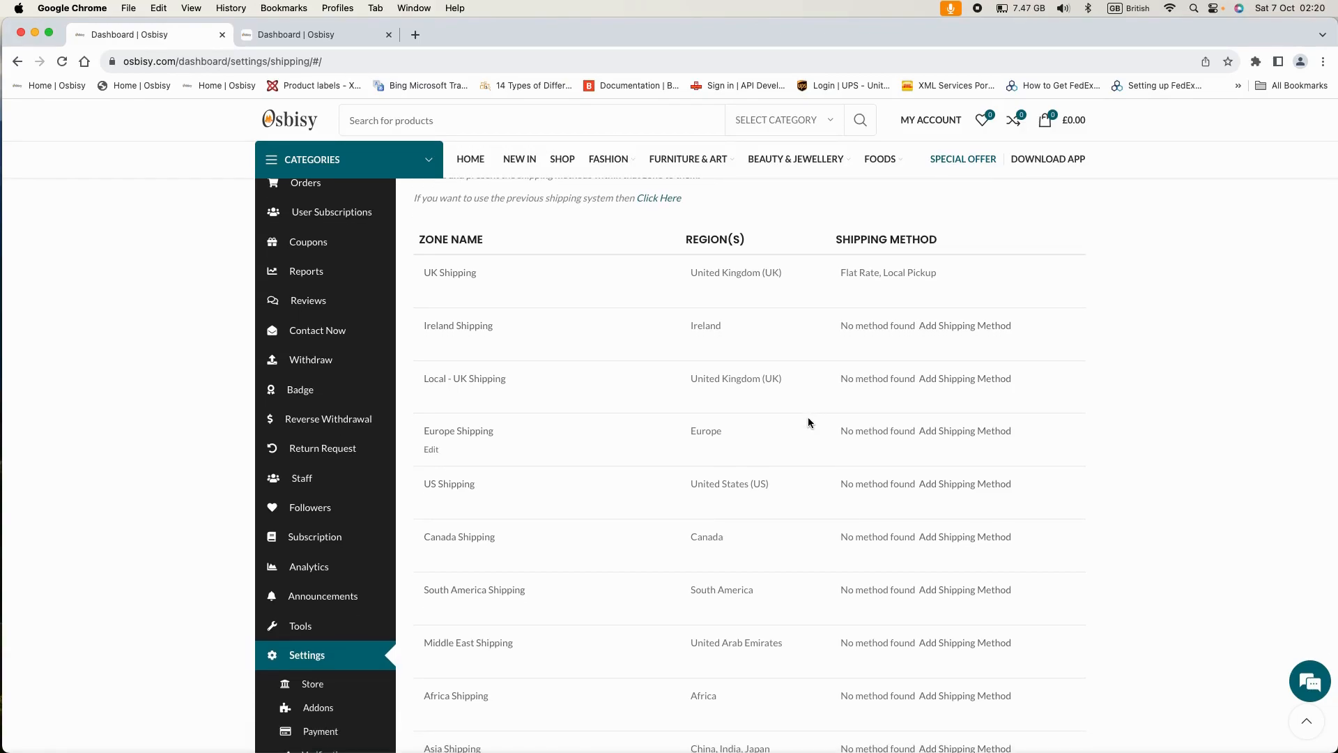
scroll(810, 419, down, 1)
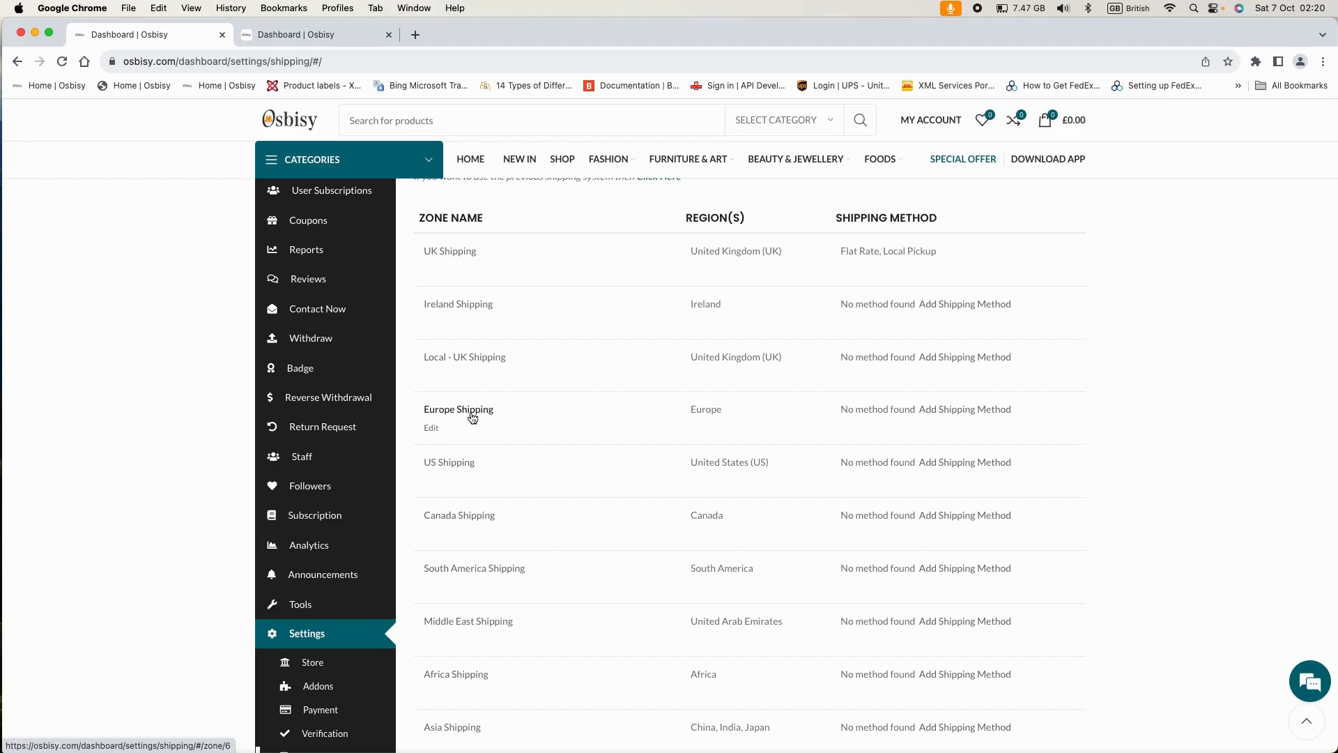
- Open Europe Shipping for editing and review its Europe location and empty methods list
click(433, 430)
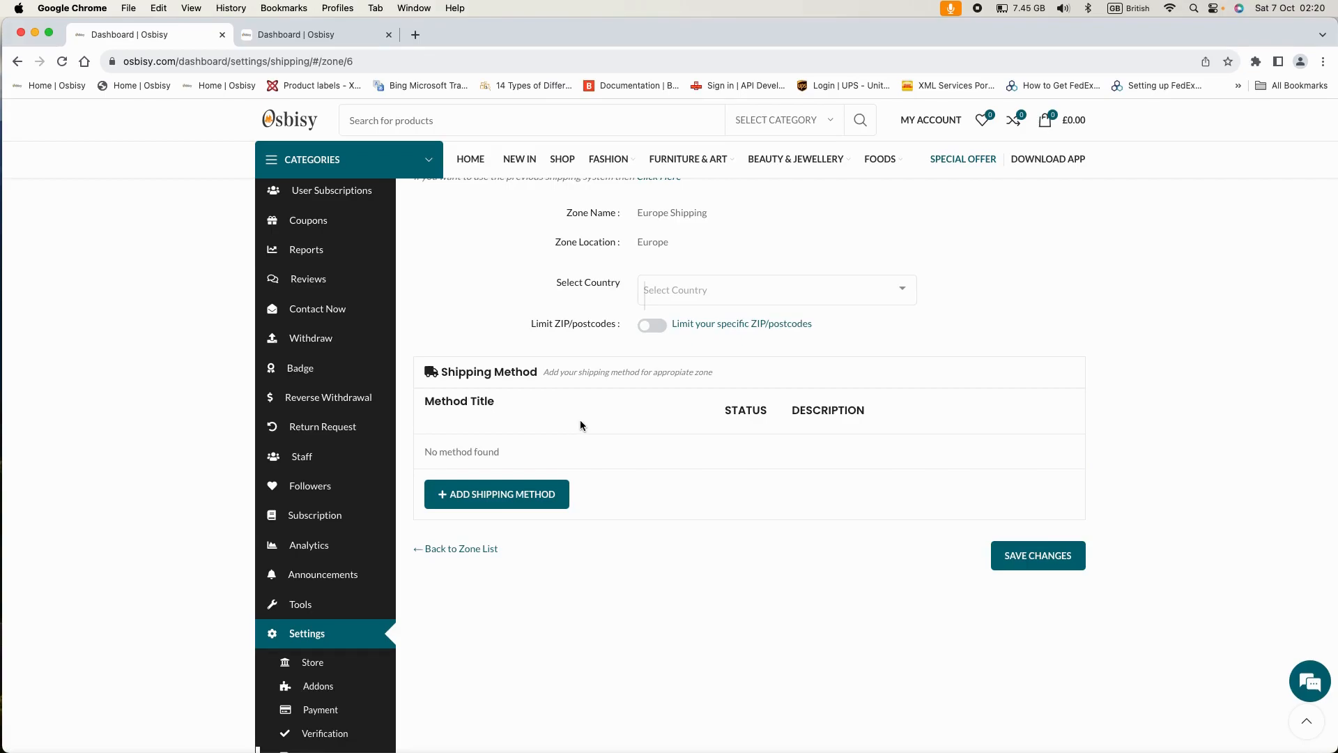
scroll(587, 420, up, 2)
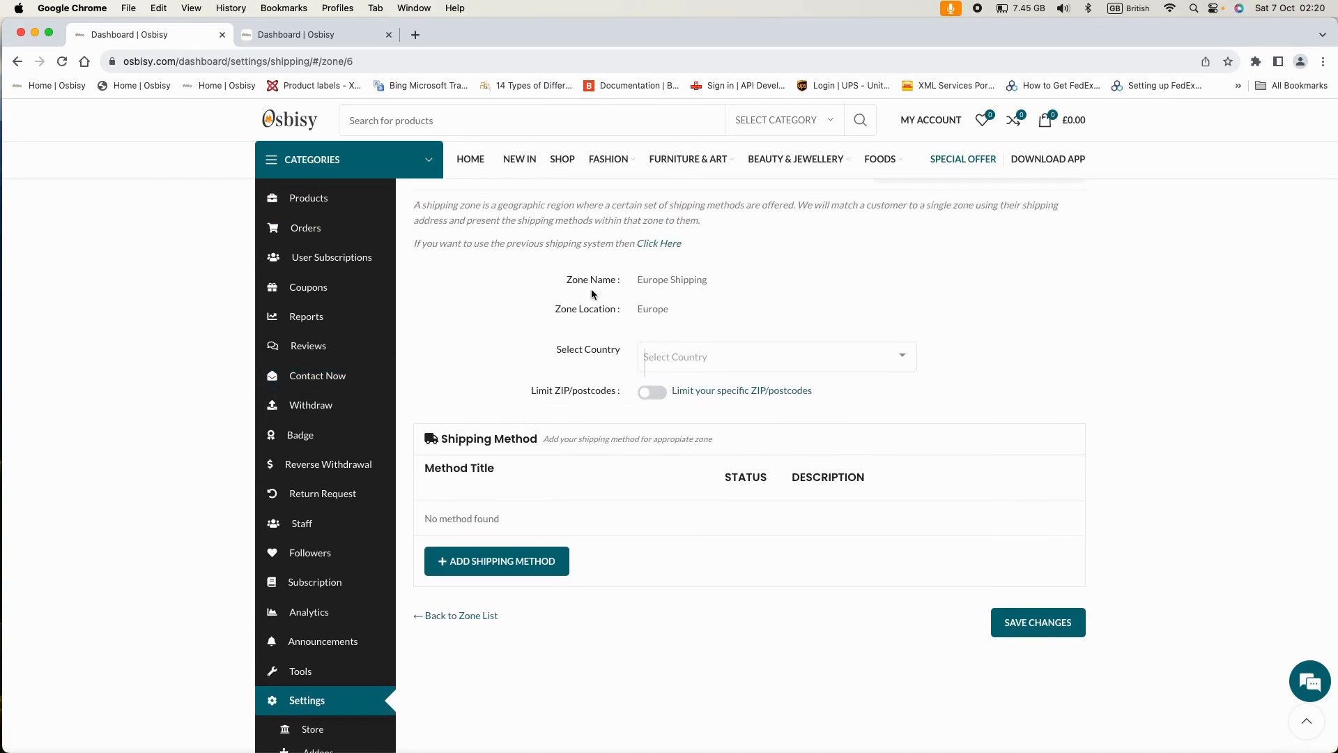
scroll(620, 299, up, 1)
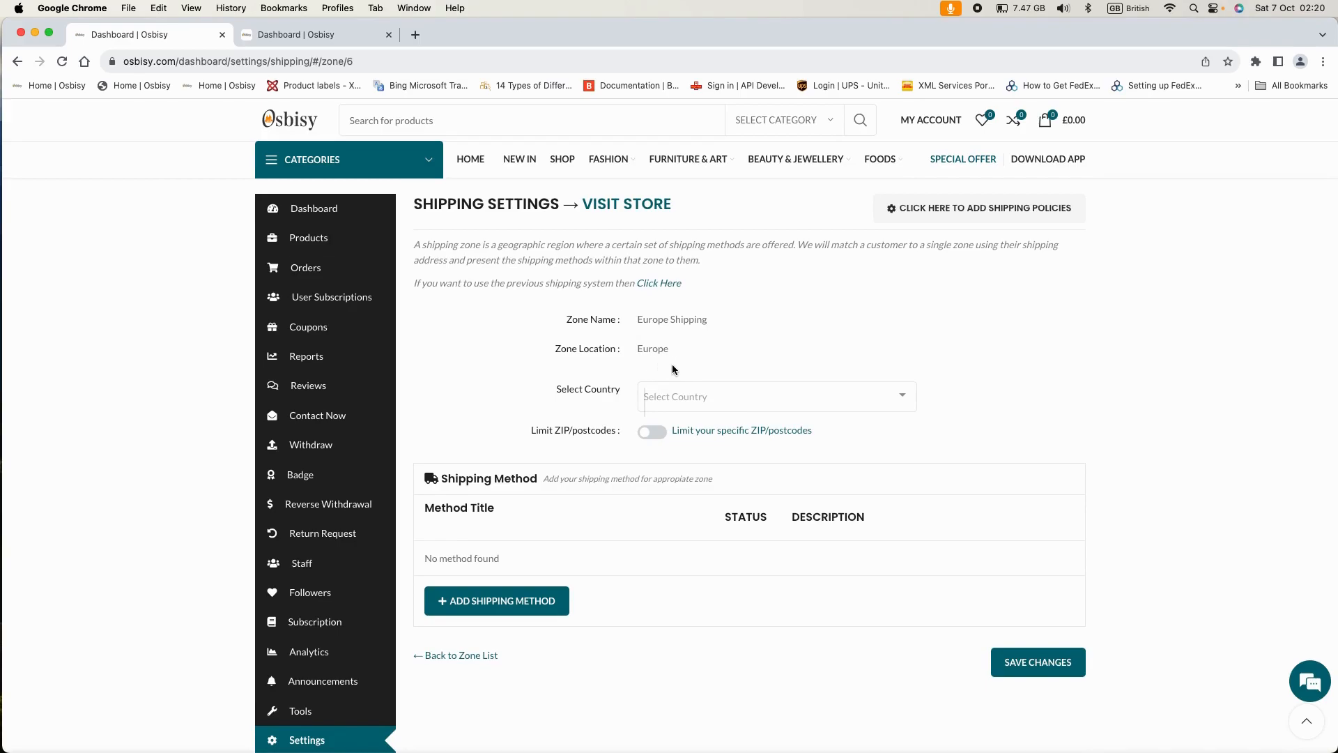
scroll(653, 364, down, 1)
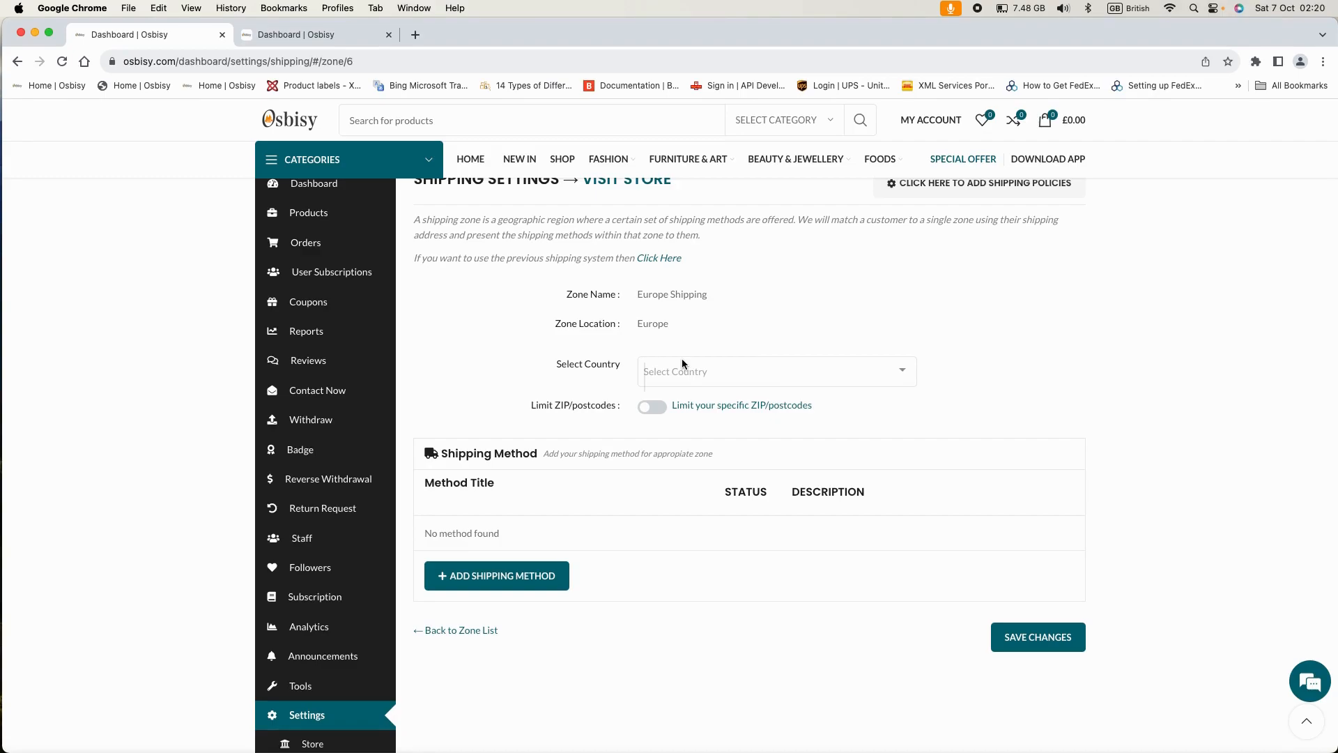
scroll(604, 356, up, 1)
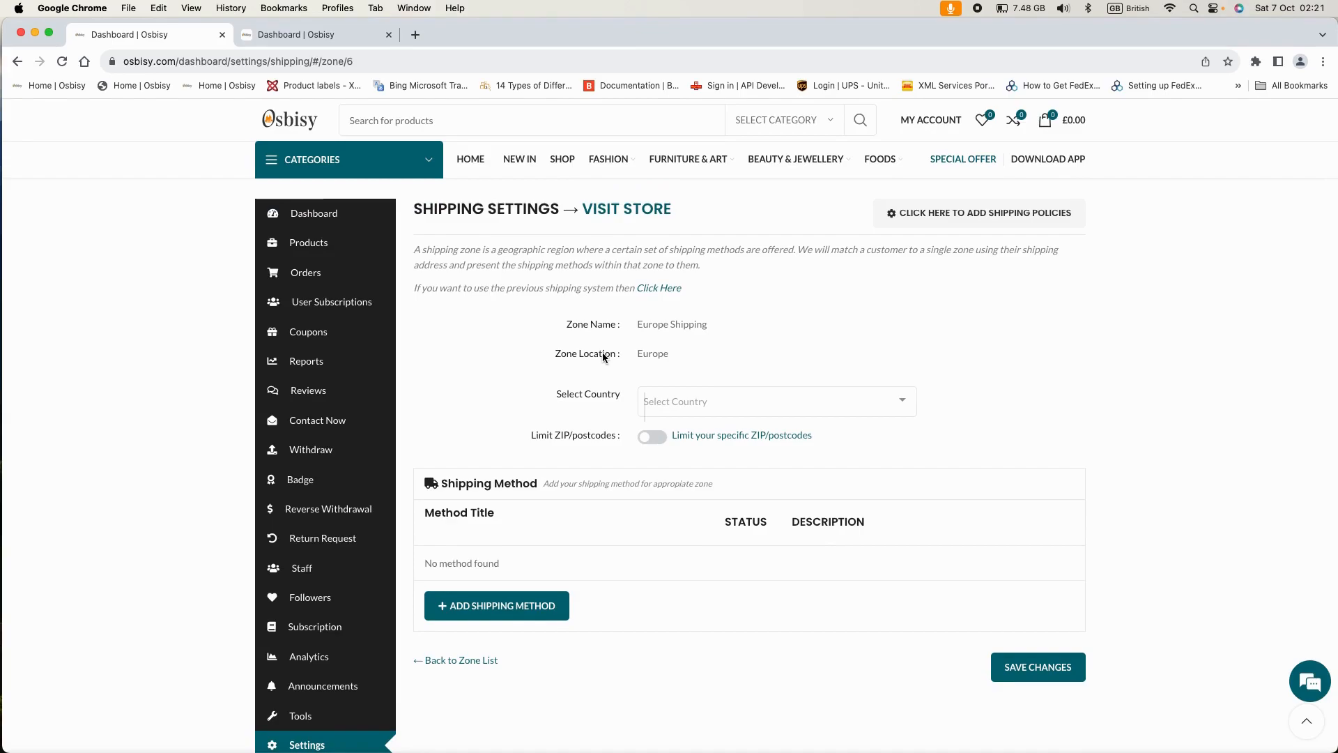
click(740, 402)
scroll(740, 497, down, 1)
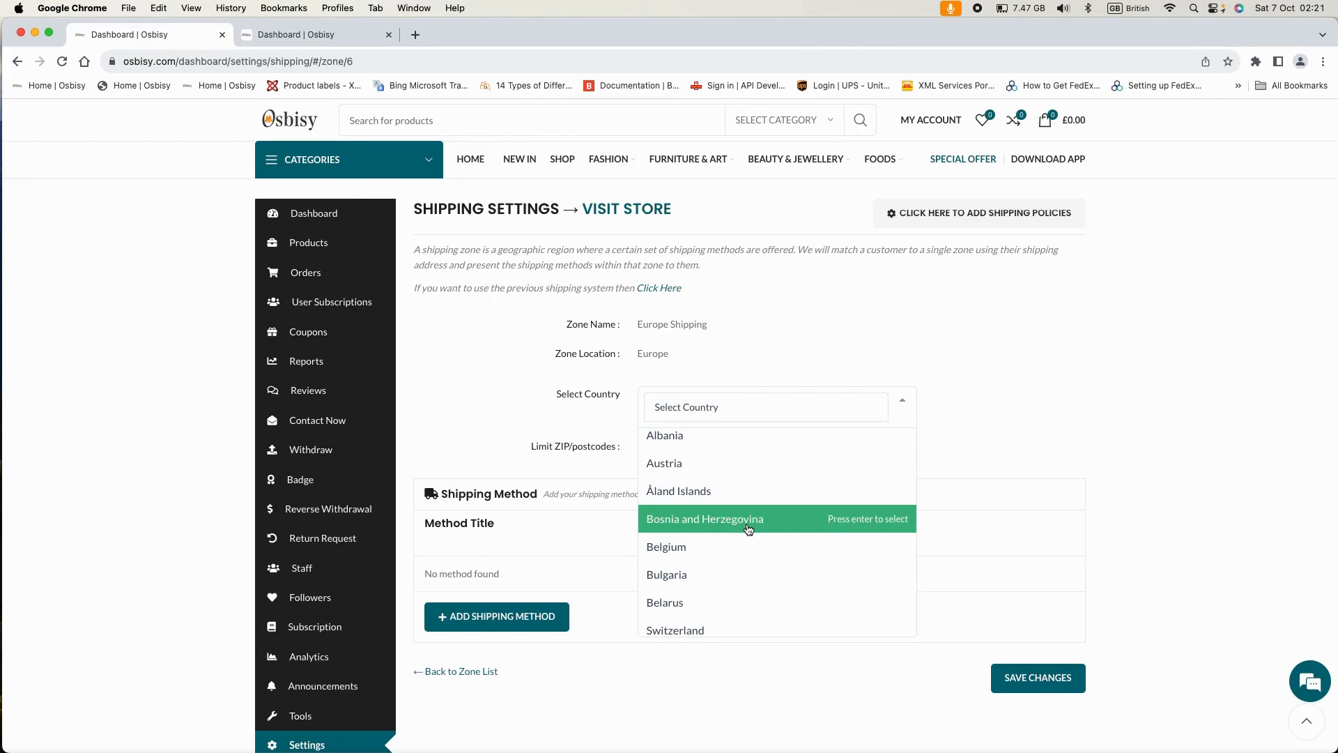
click(722, 551)
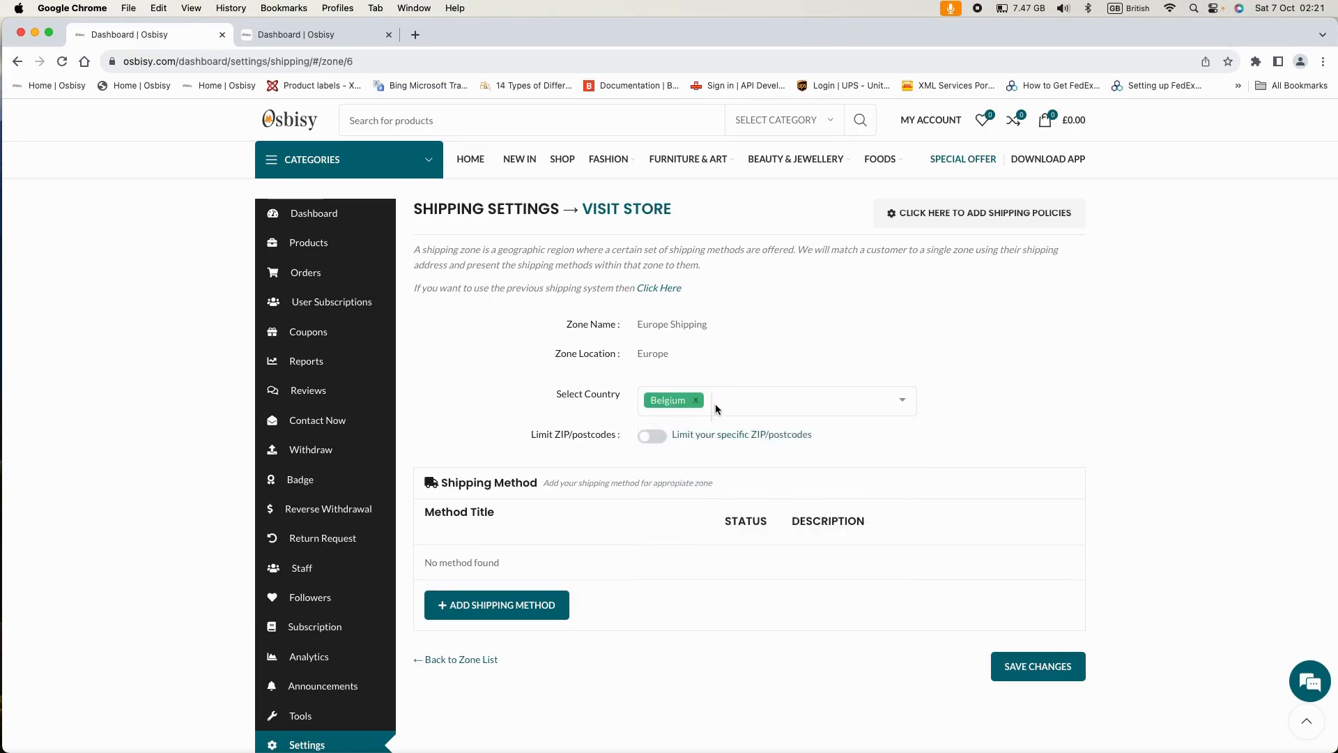
click(903, 402)
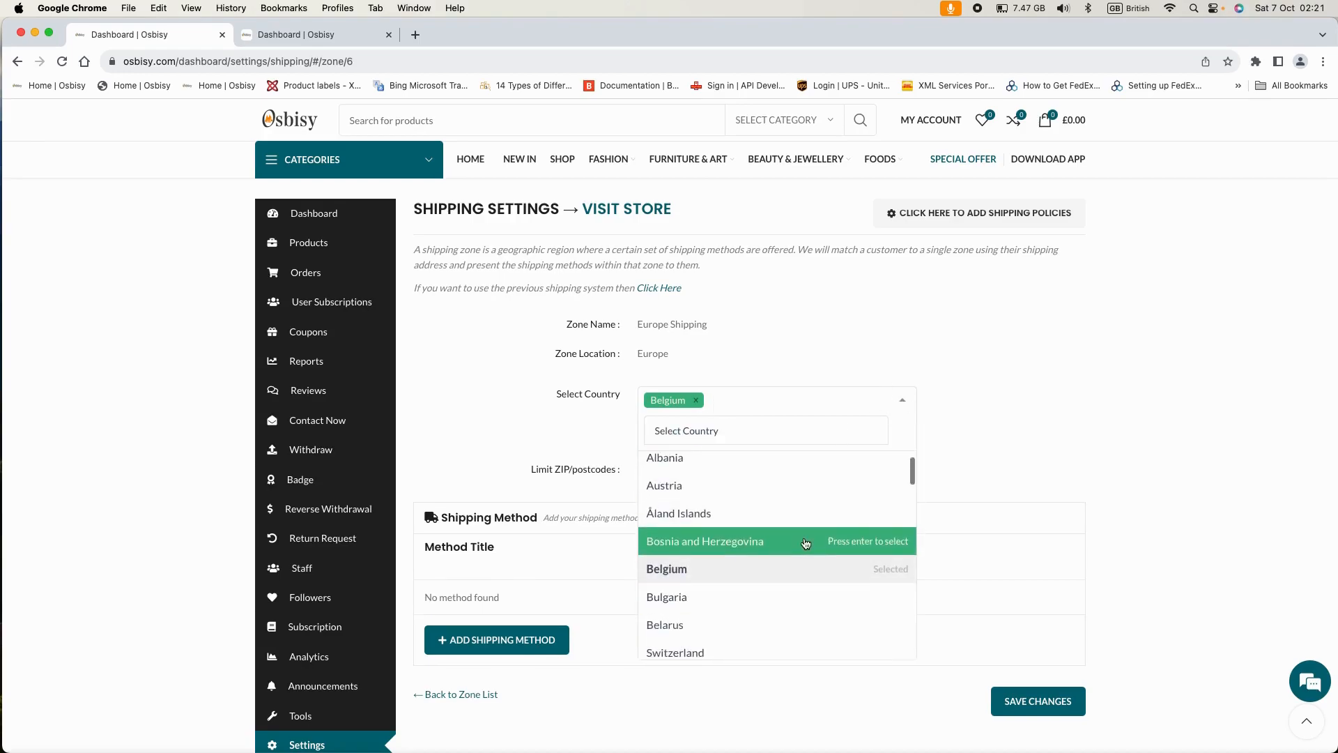
scroll(806, 543, down, 3)
scroll(806, 544, down, 2)
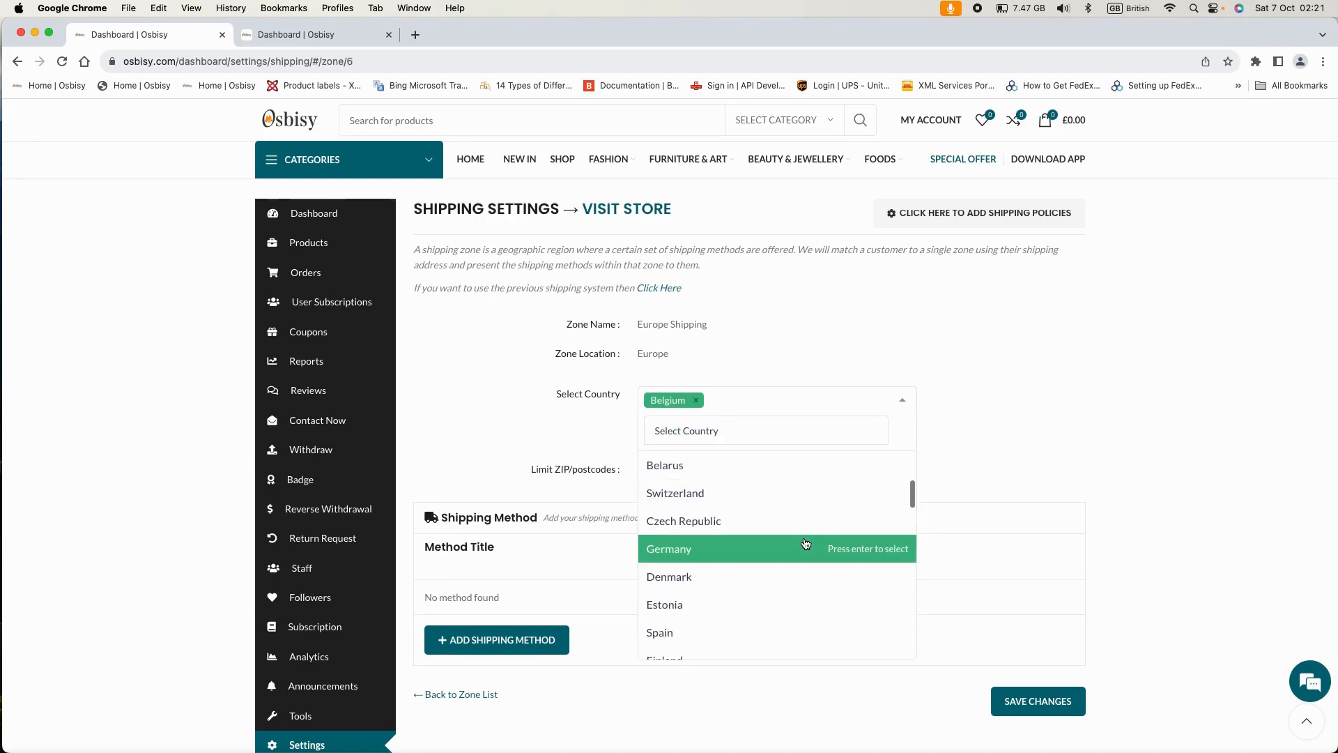
click(806, 545)
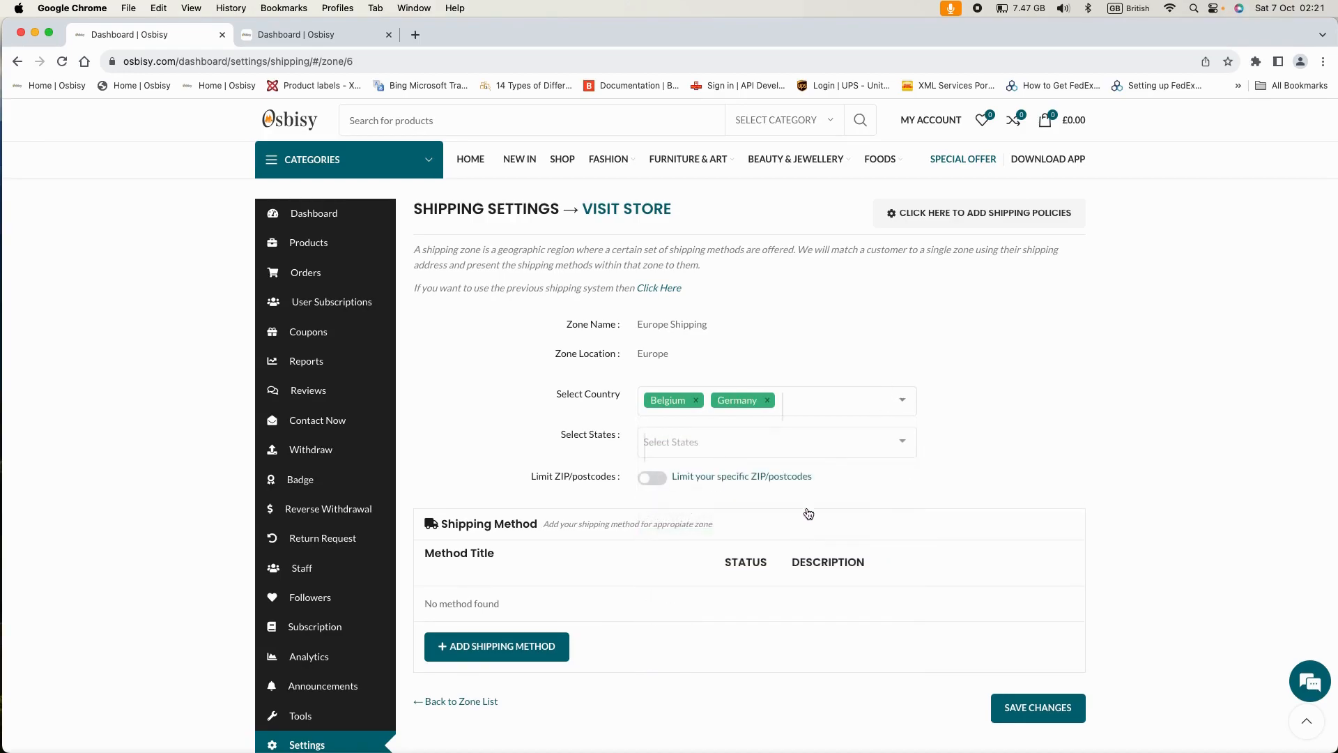
click(903, 402)
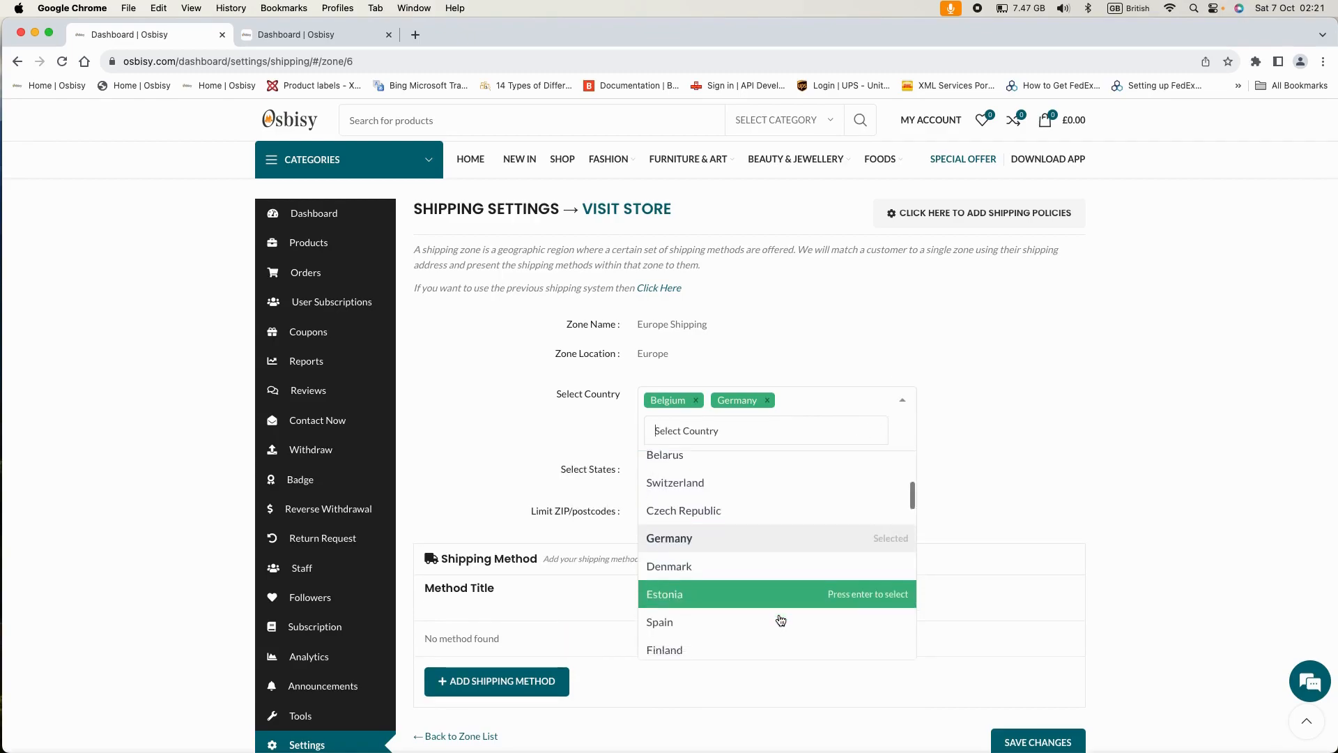
scroll(773, 613, down, 1)
click(745, 596)
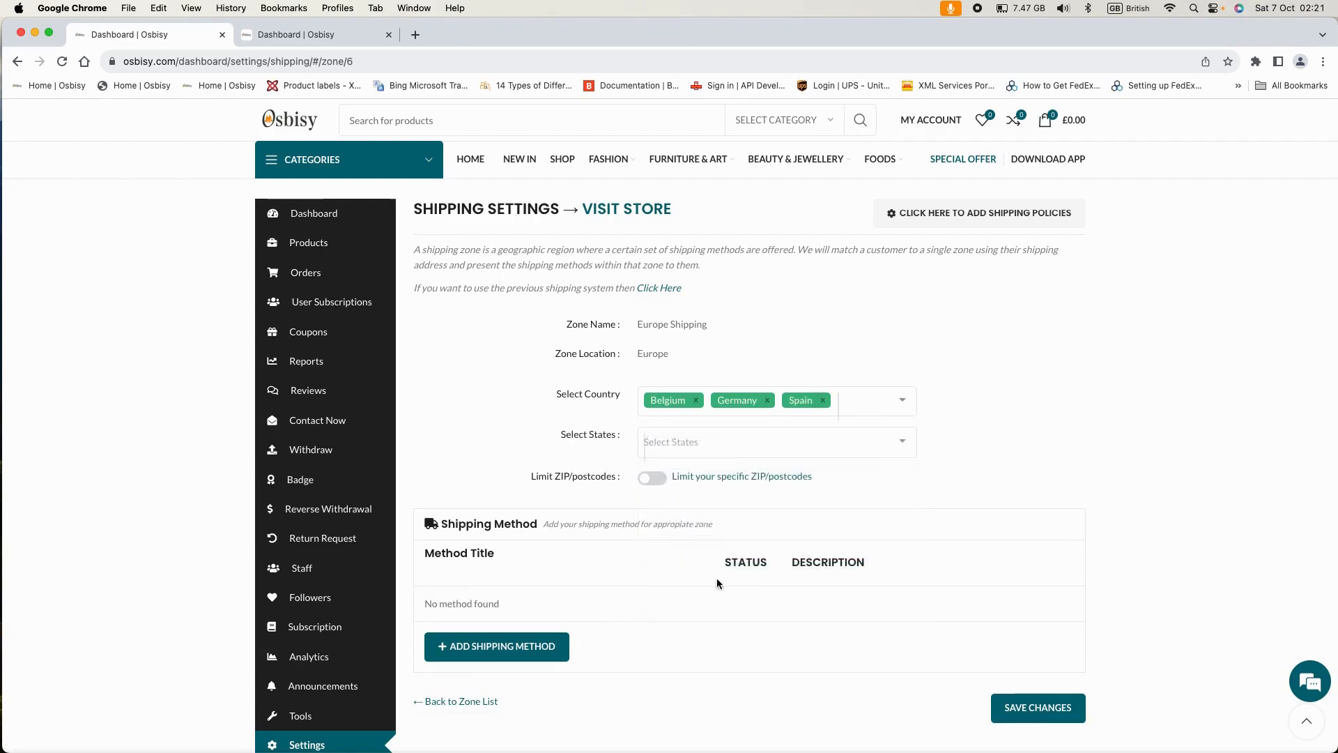
click(902, 400)
scroll(765, 605, down, 2)
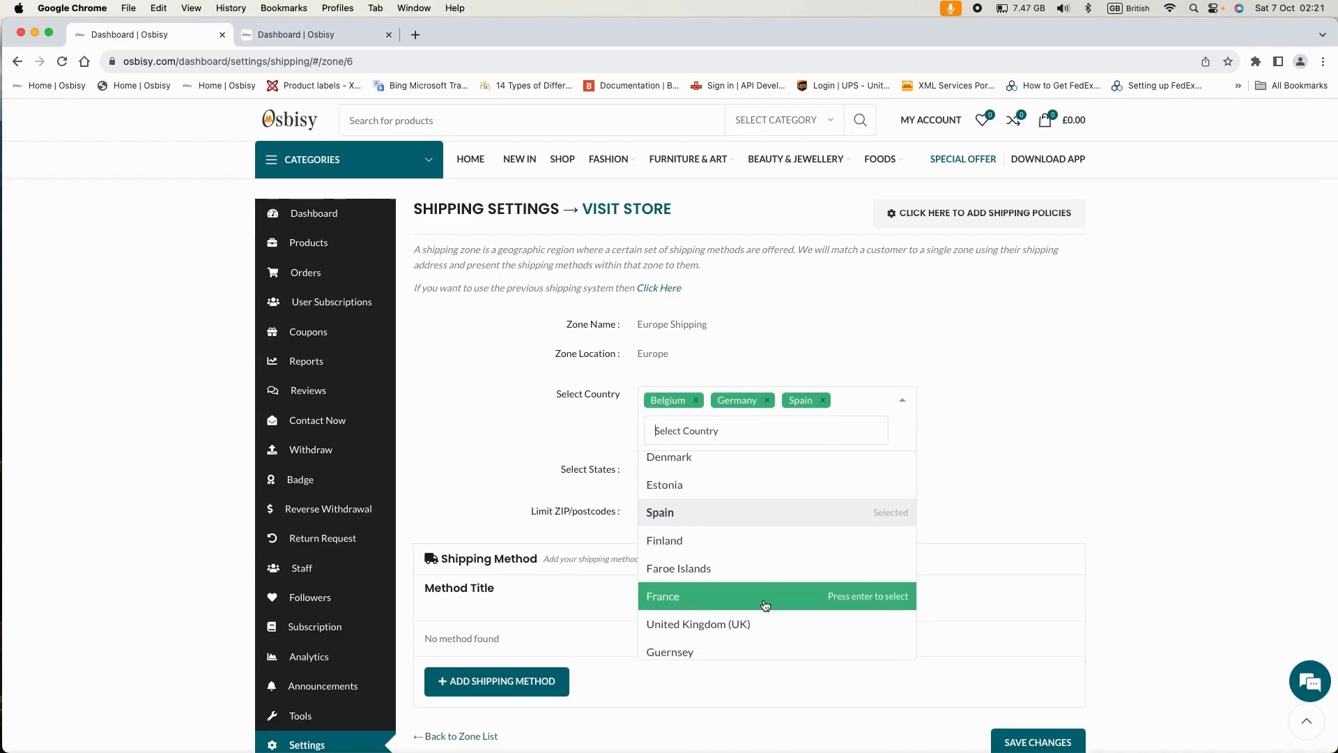
scroll(766, 604, down, 2)
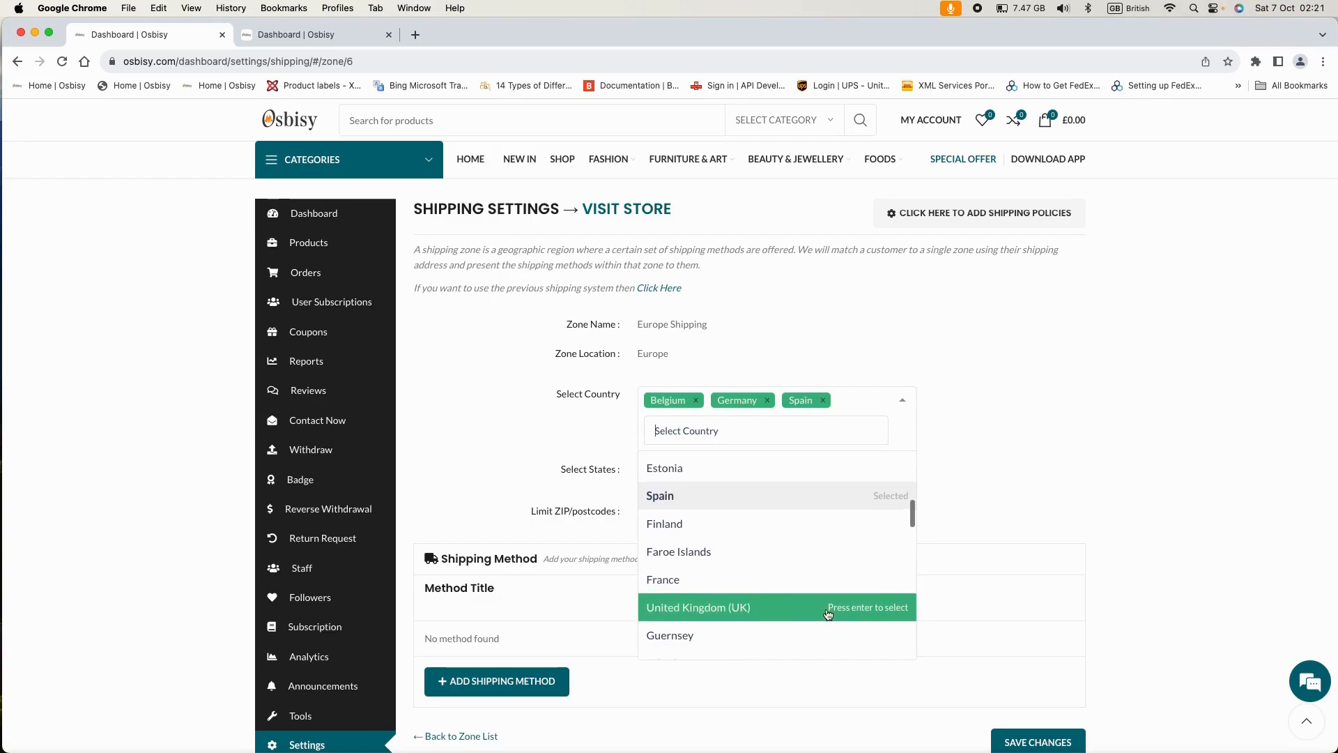
scroll(771, 578, down, 7)
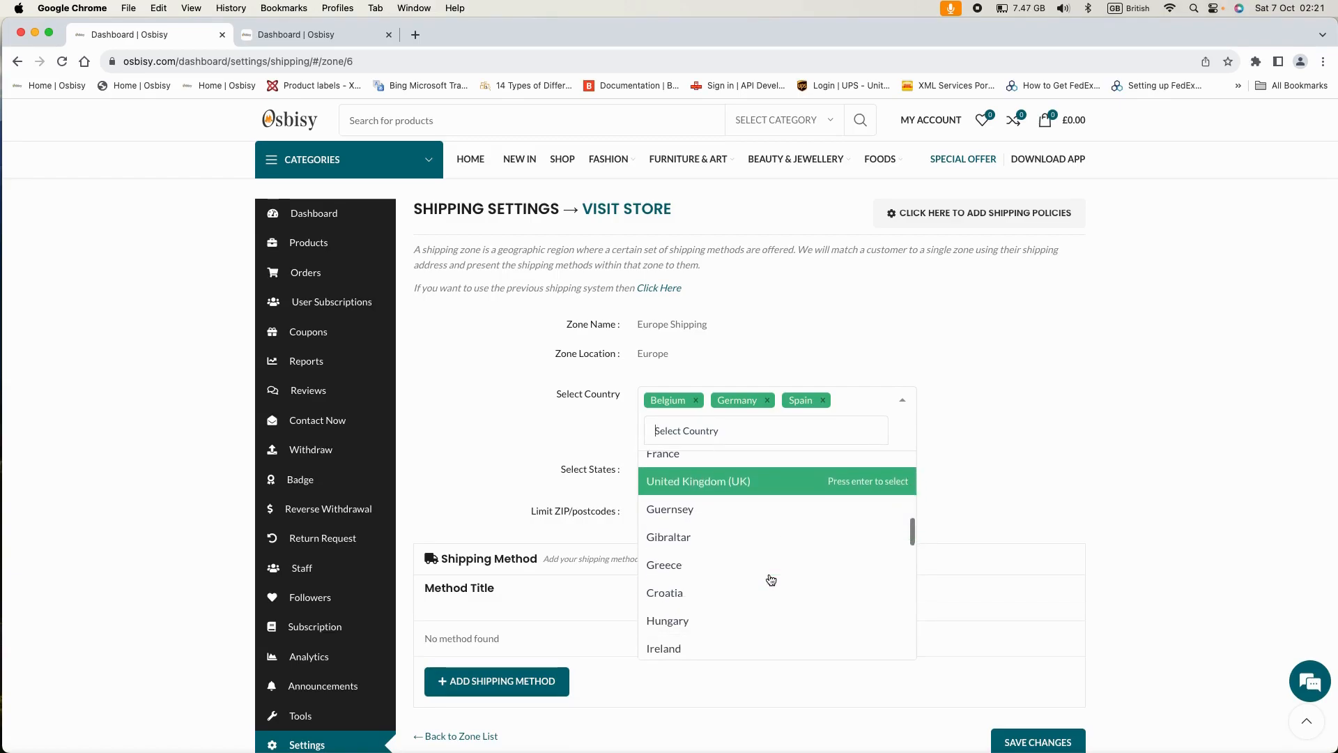
scroll(770, 580, down, 3)
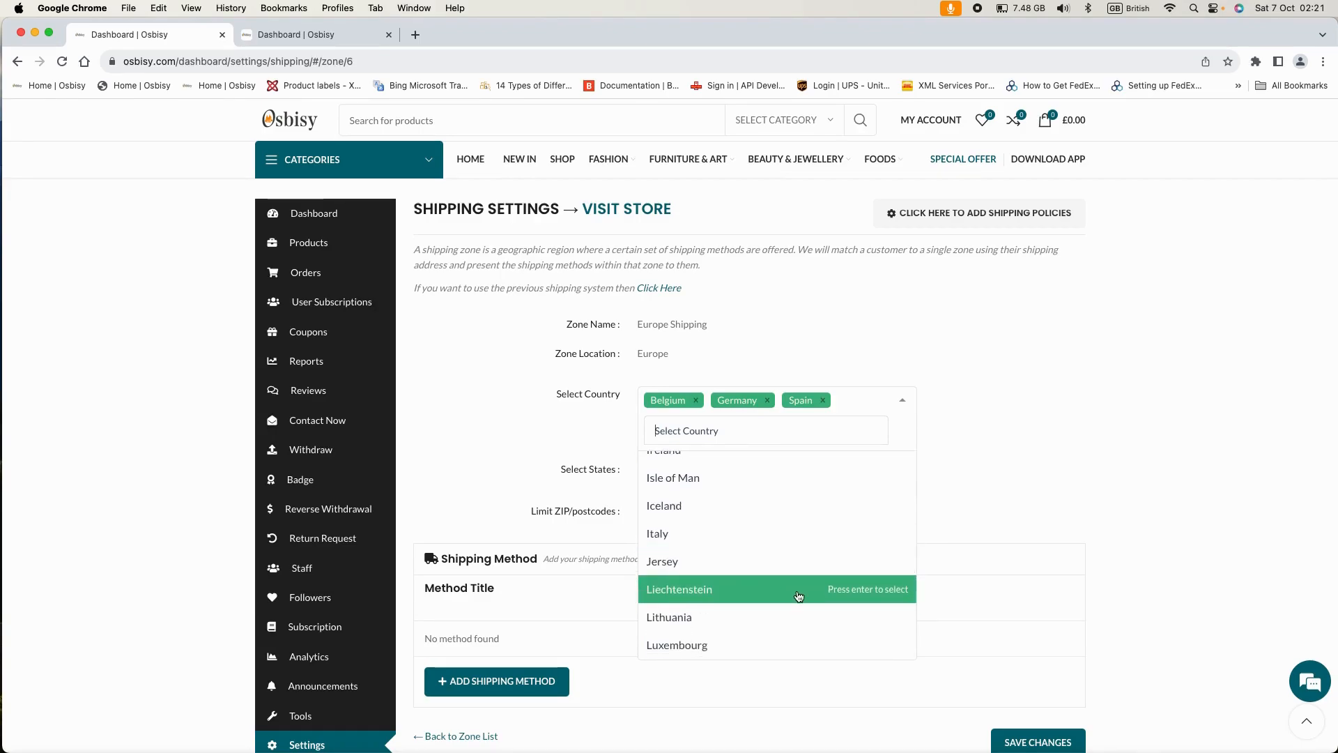
scroll(799, 596, down, 1)
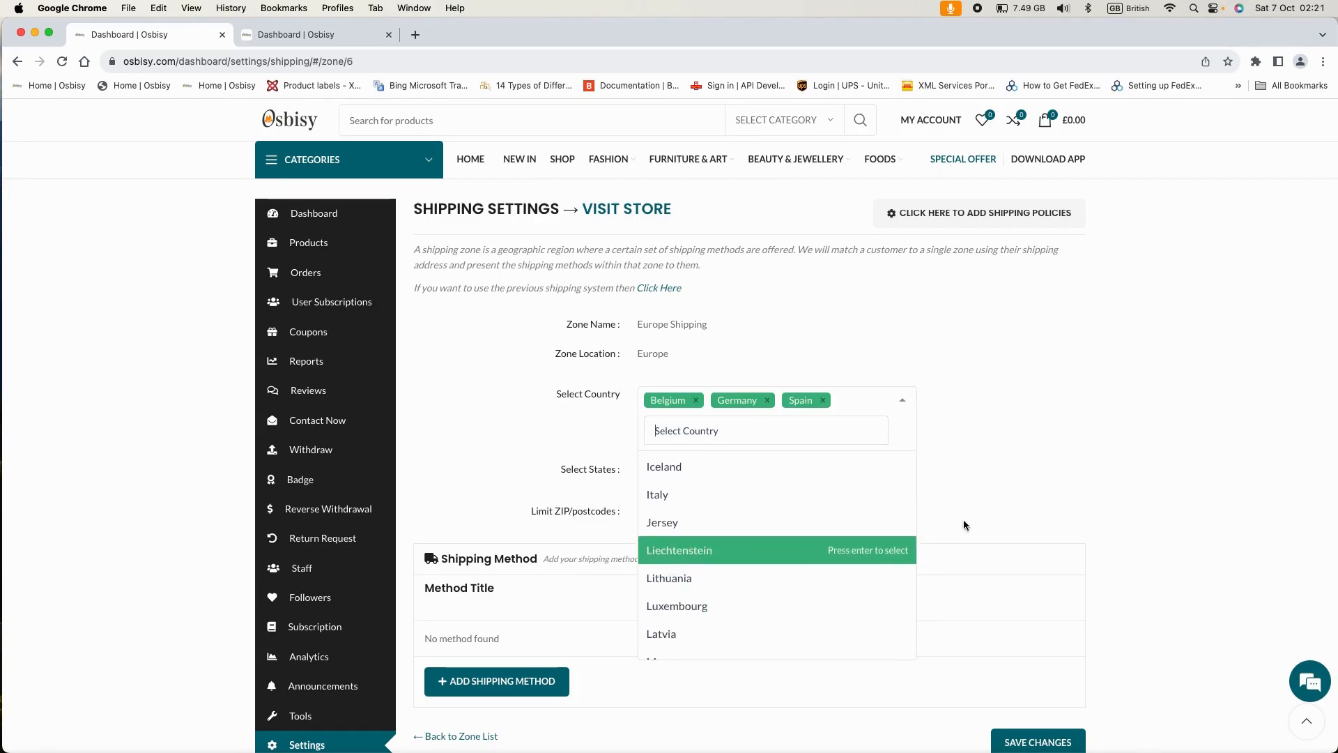
- Close the country list, keeping Belgium, Germany and Spain as the zone's countries
click(977, 415)
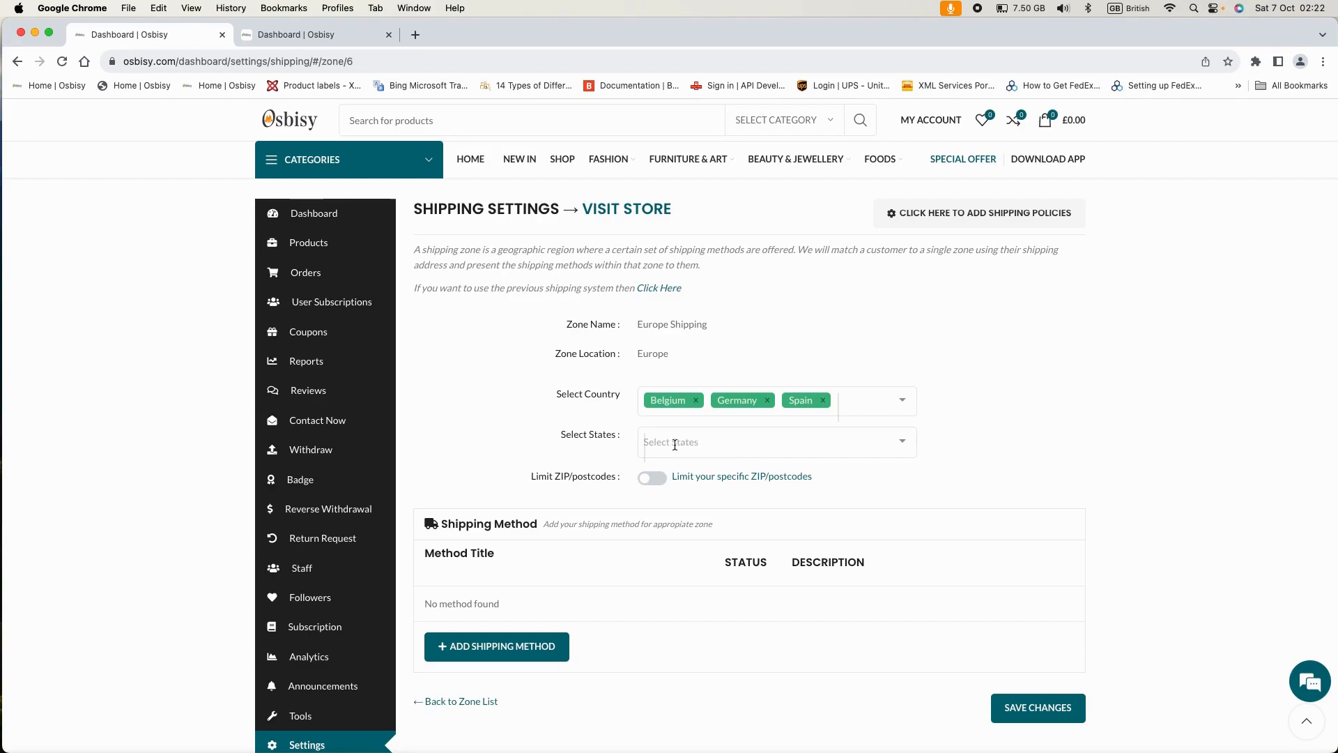
- Add Berlin to the Europe Shipping zone's states
click(742, 450)
scroll(745, 573, down, 1)
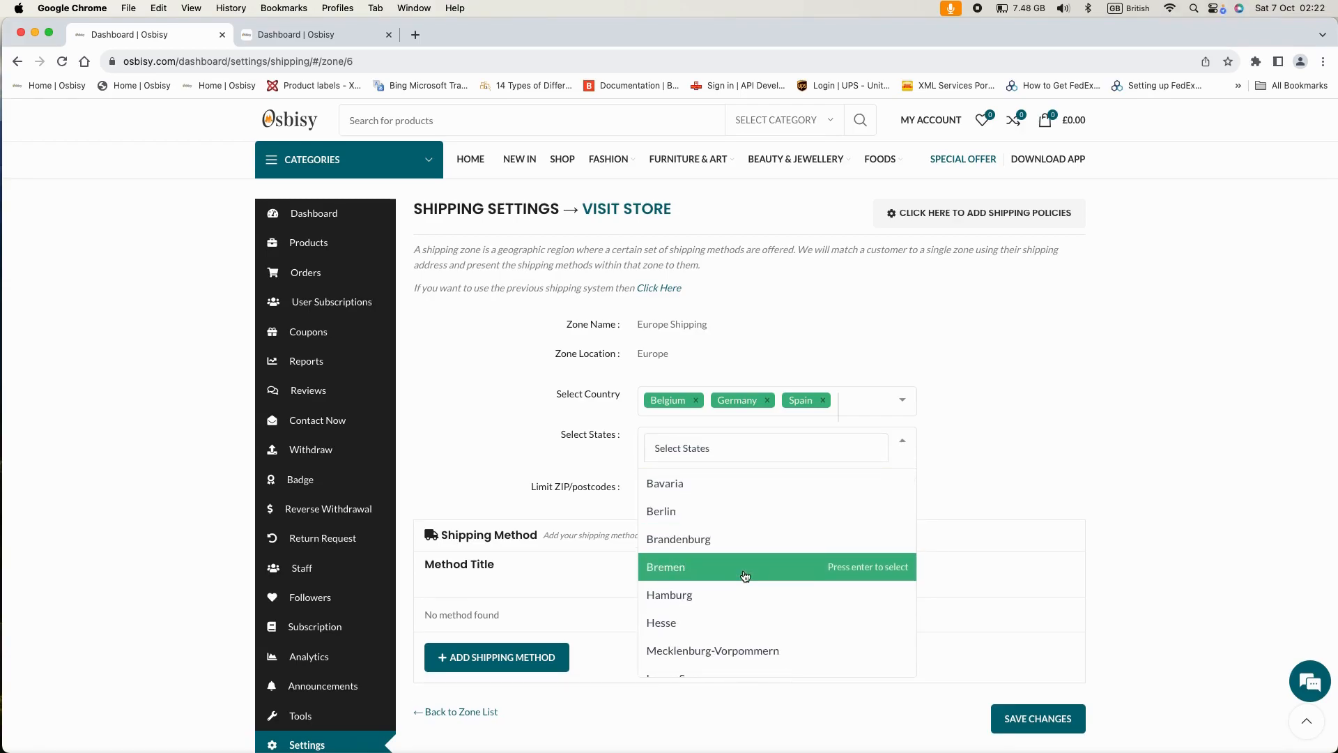
scroll(745, 575, down, 2)
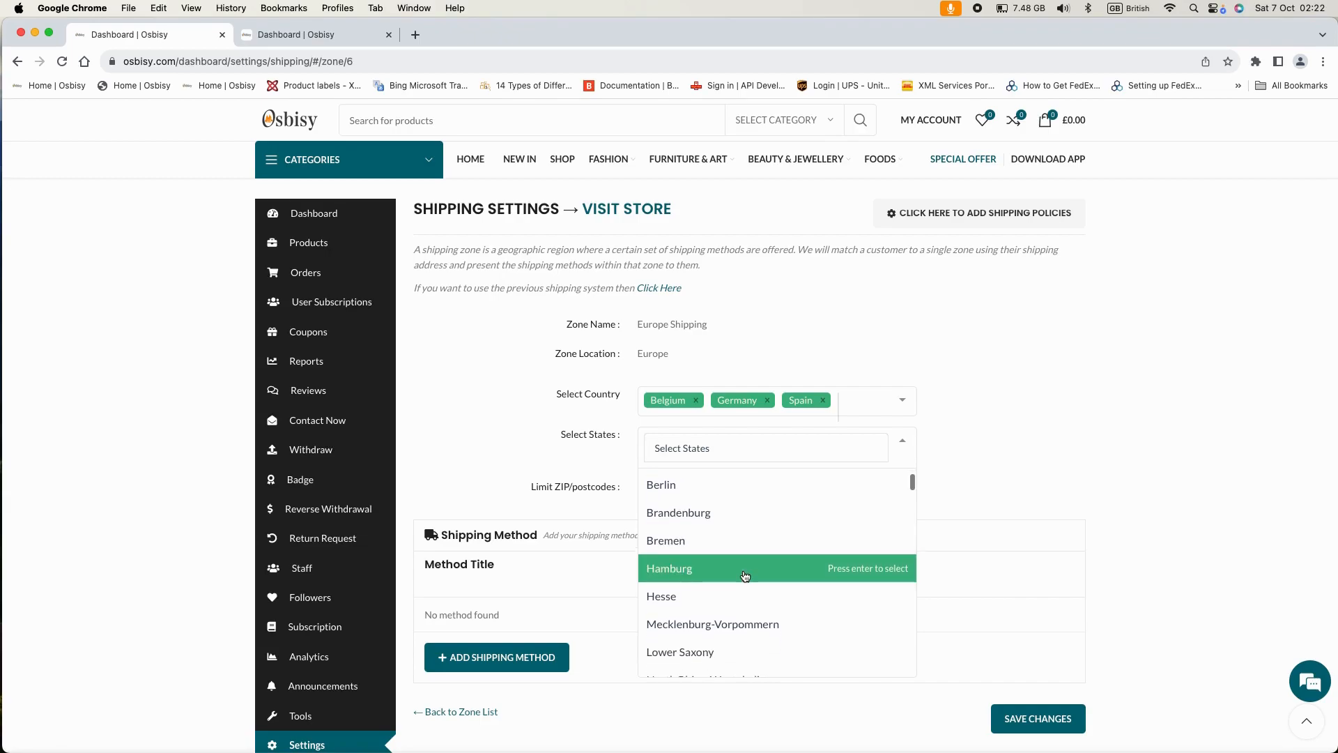
scroll(745, 576, down, 1)
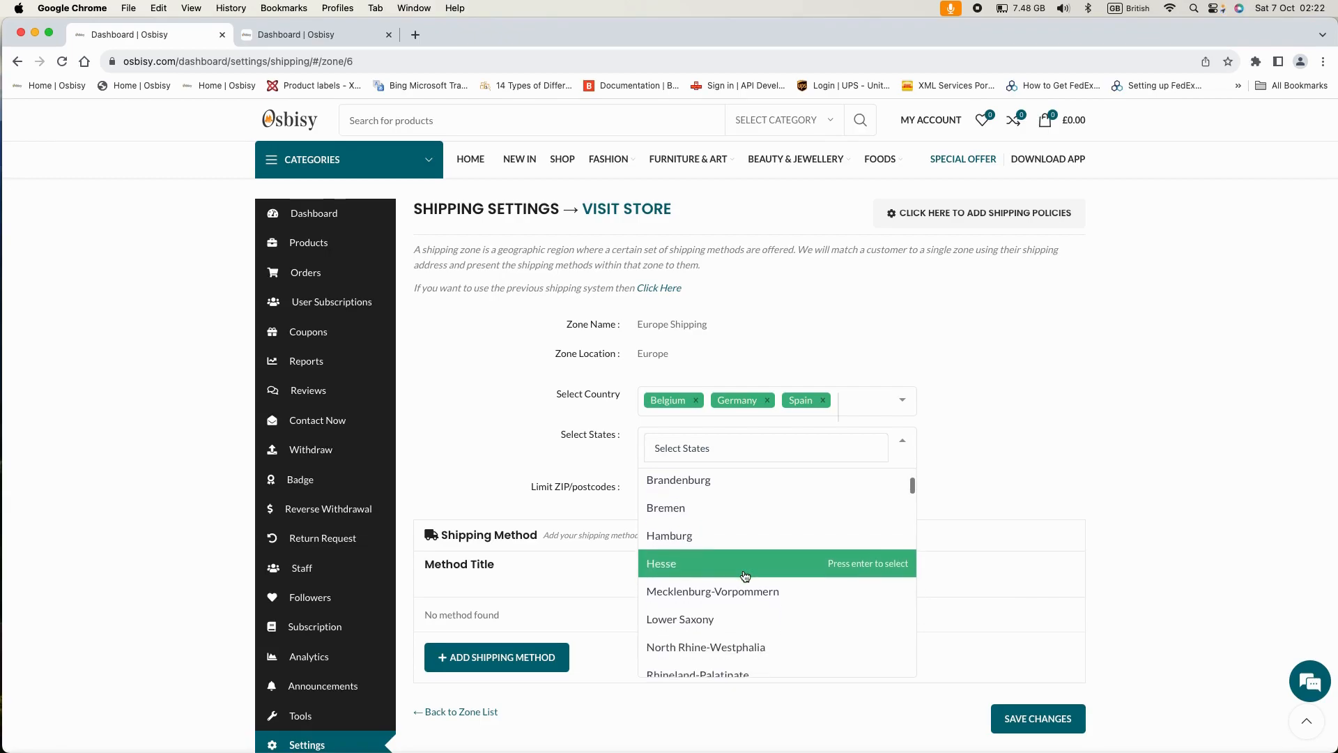
scroll(745, 576, down, 1)
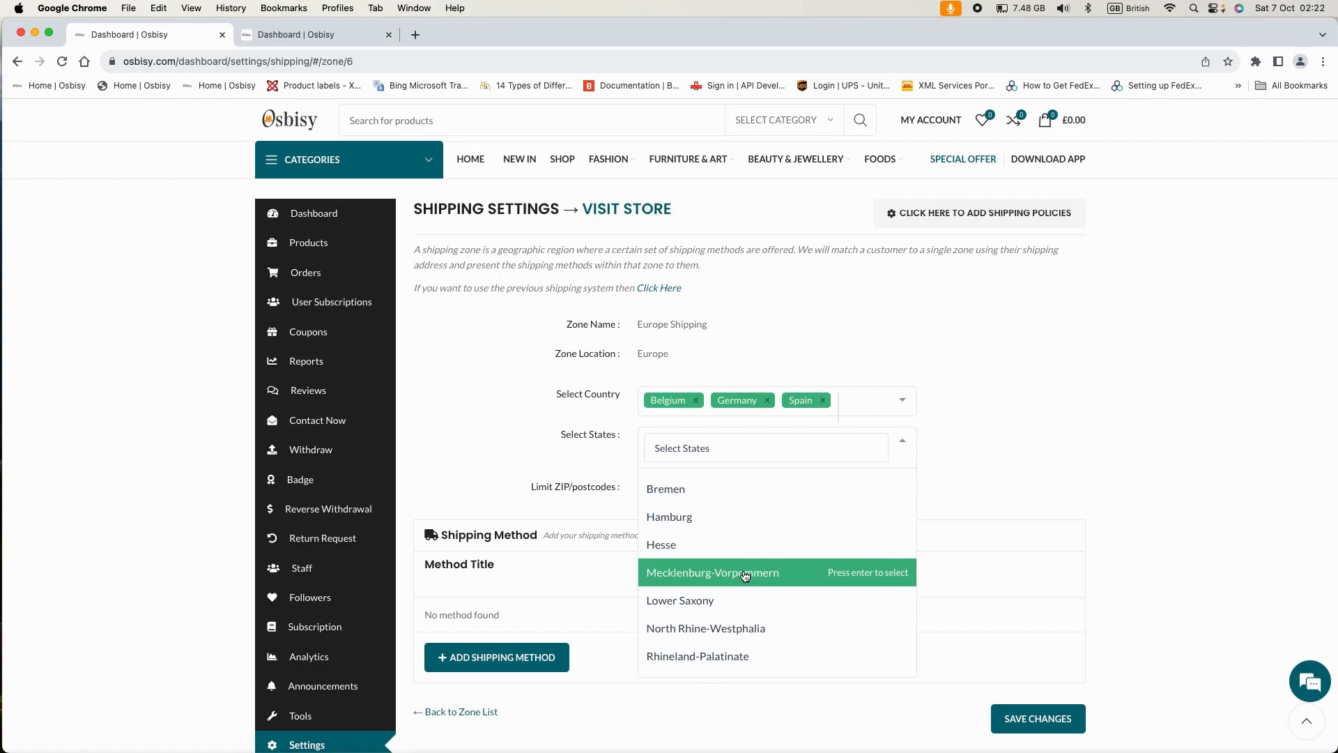
scroll(708, 567, up, 3)
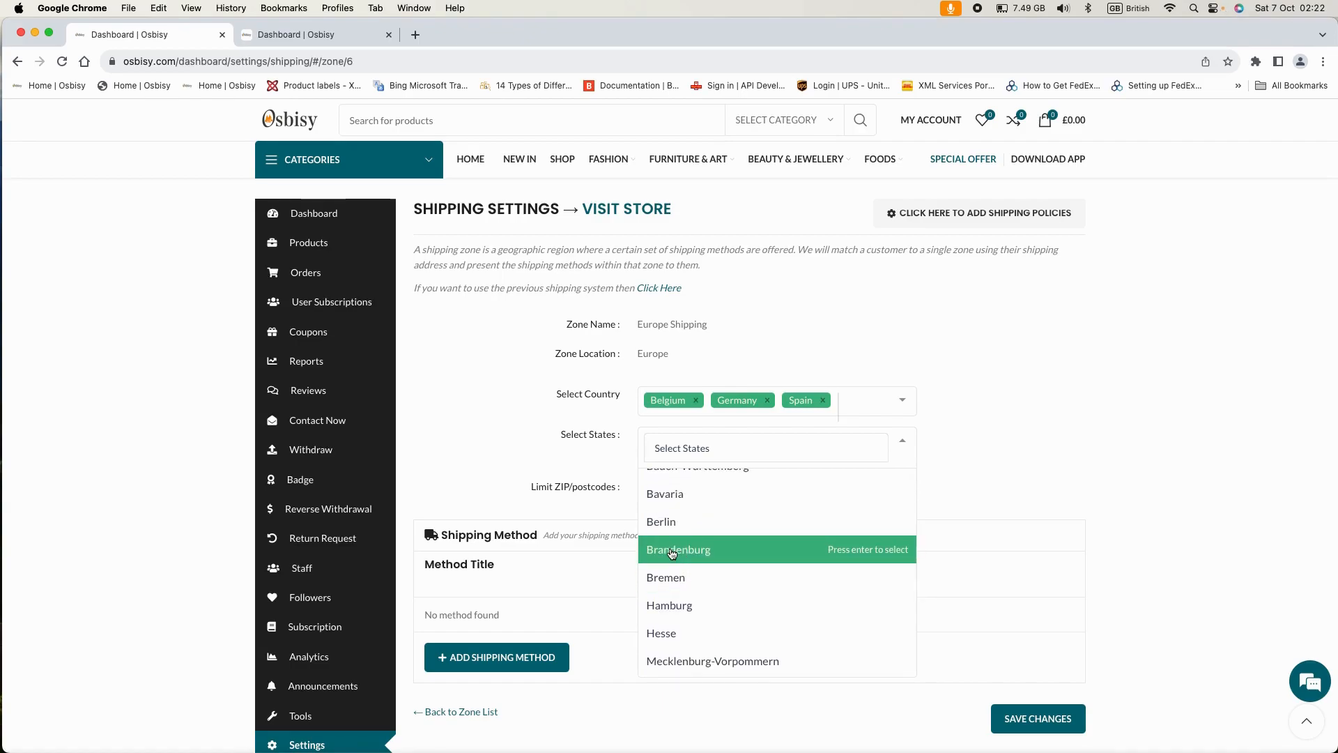
click(664, 531)
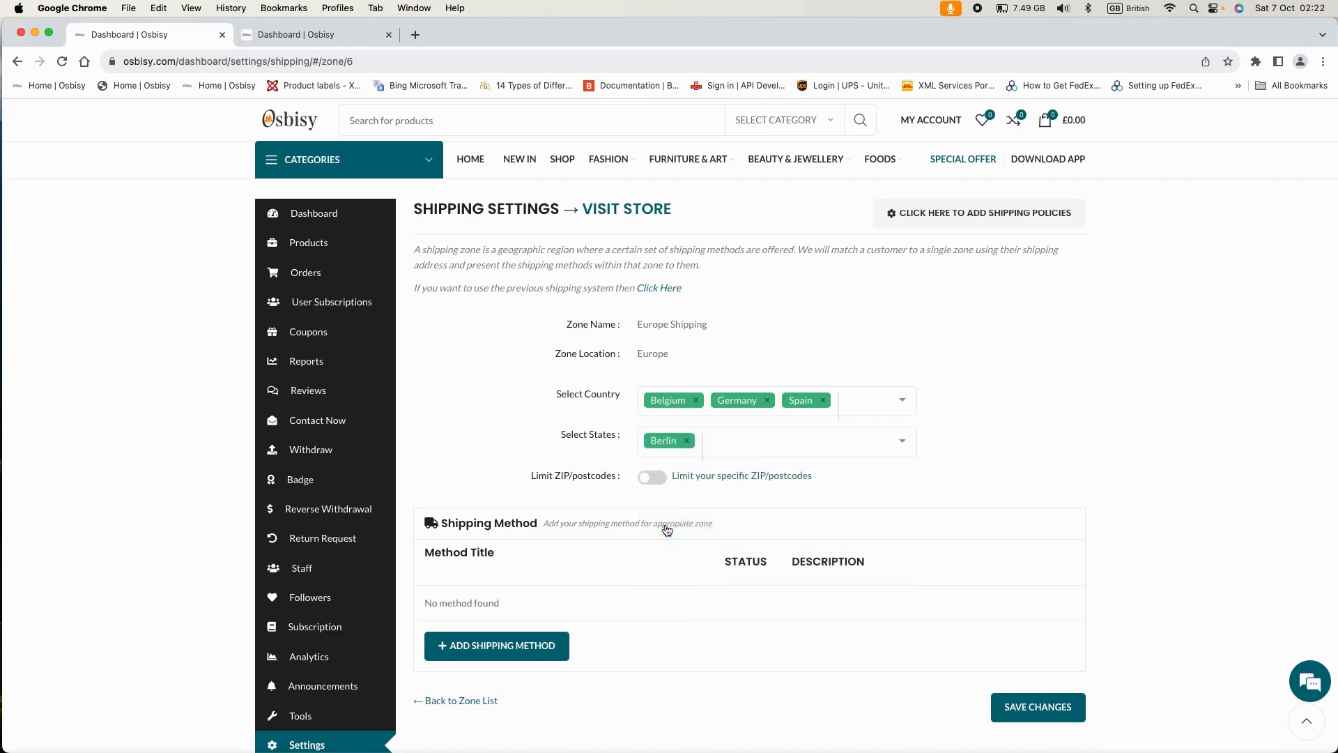
- Add Barcelona as a second state, then close the states list
click(900, 441)
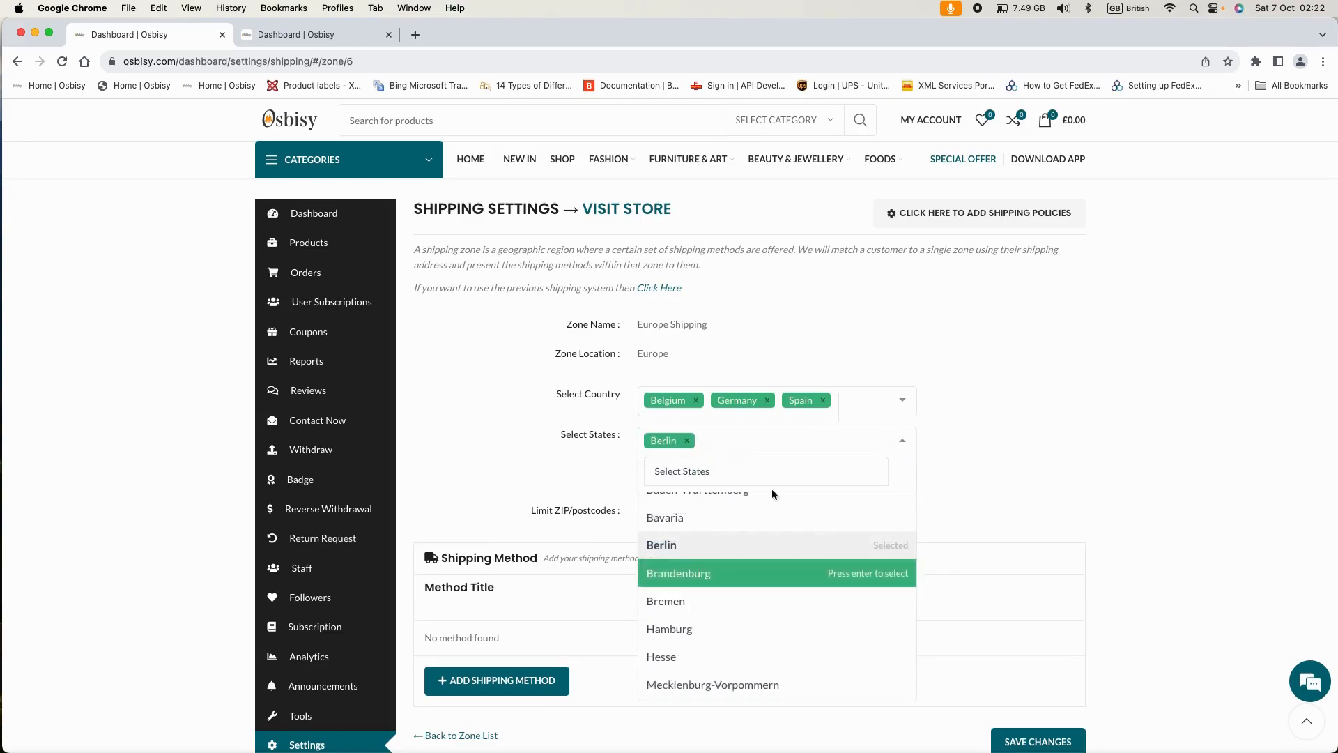
scroll(726, 617, down, 1)
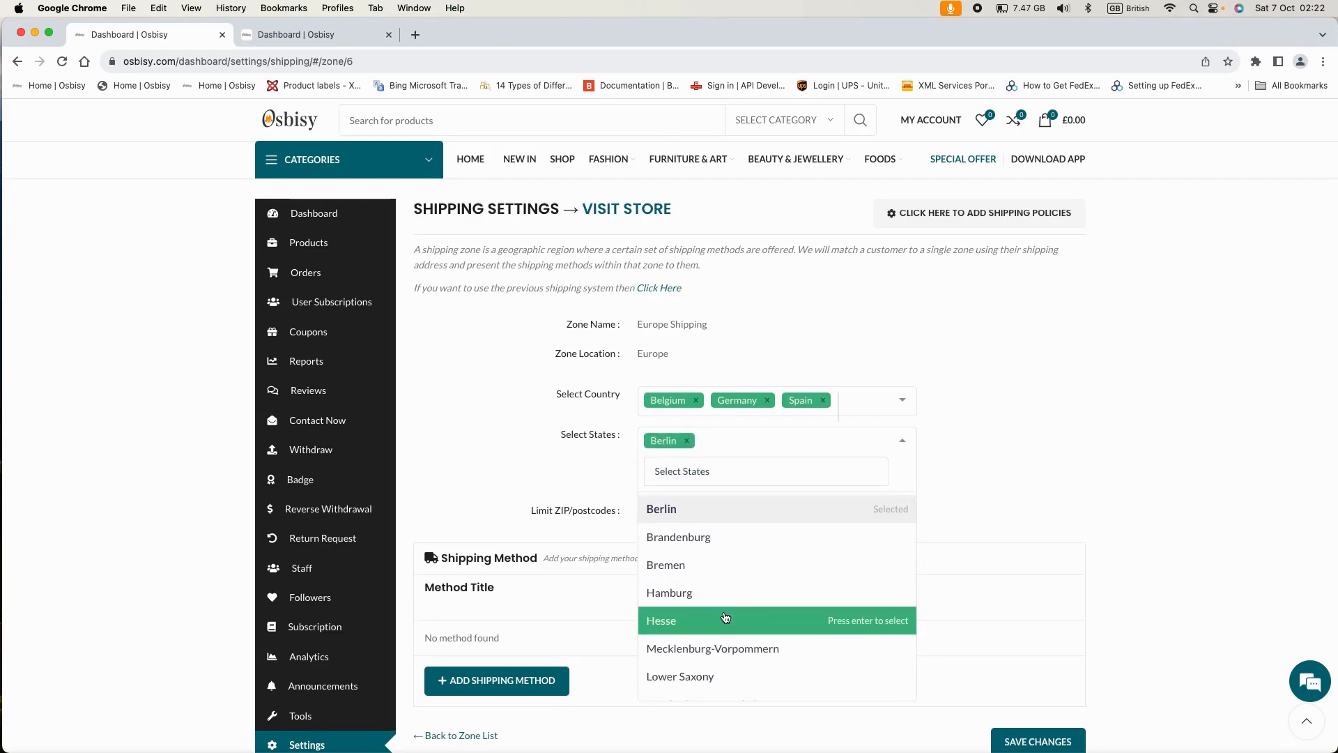
scroll(725, 618, up, 1)
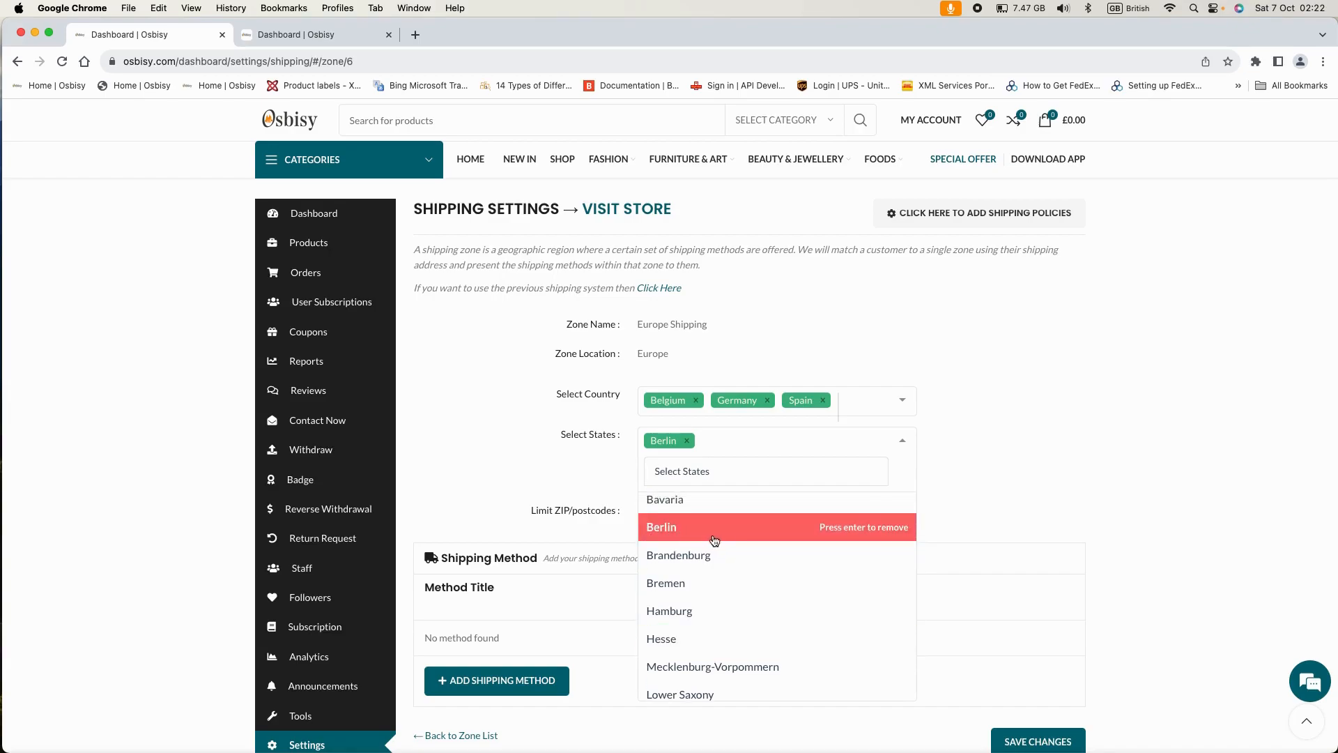
scroll(755, 601, down, 5)
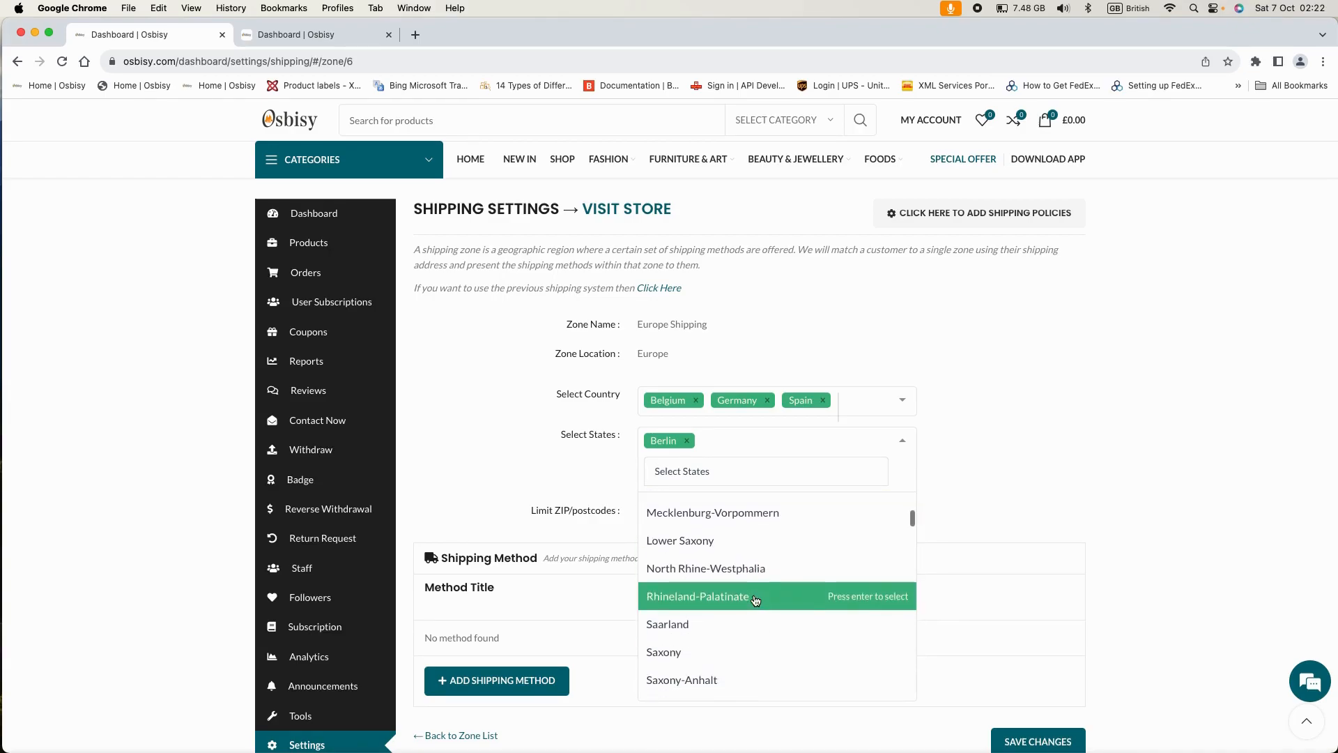
scroll(756, 600, down, 8)
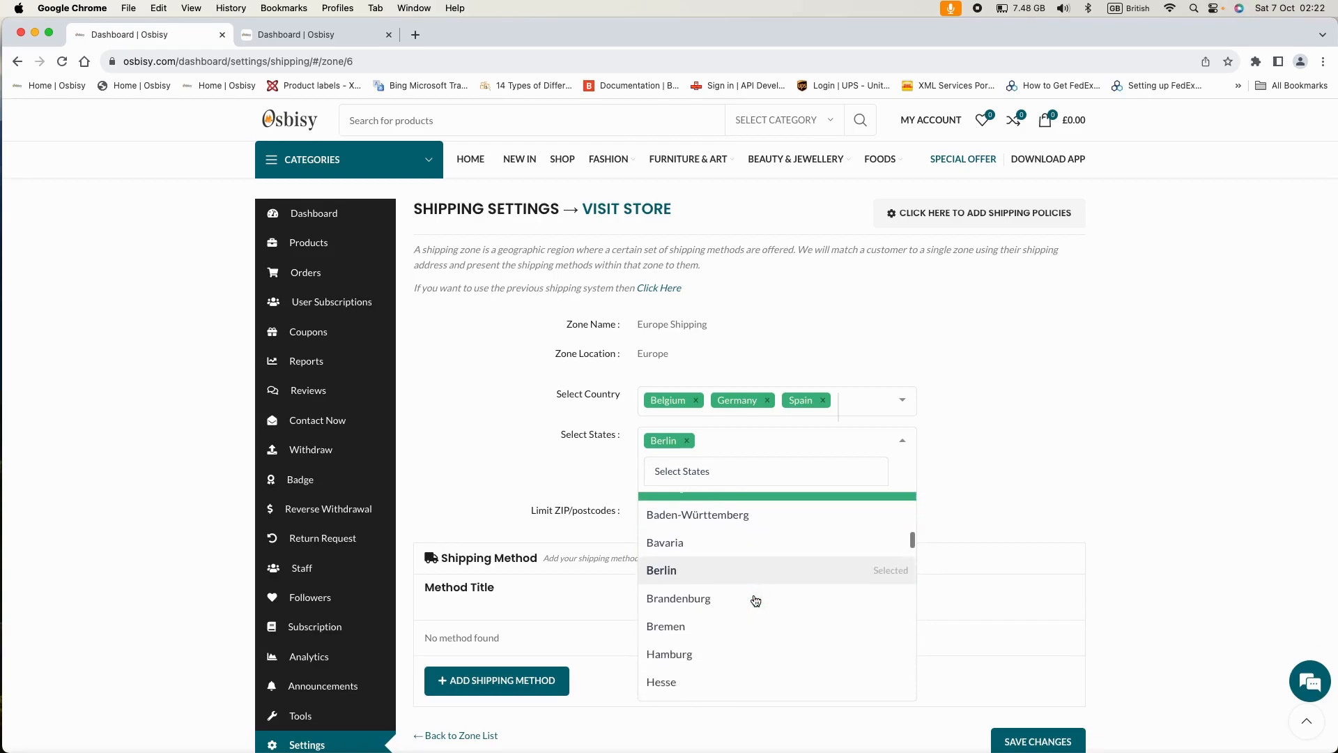
scroll(756, 601, down, 8)
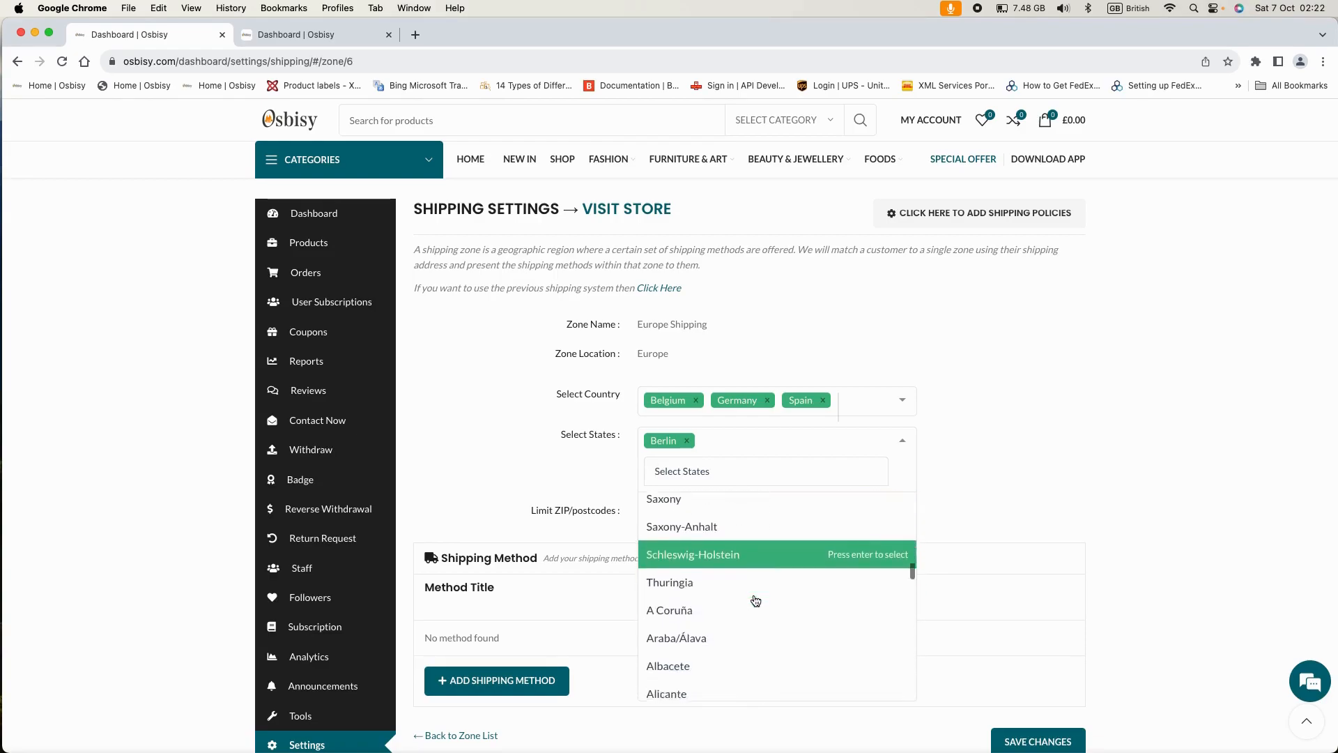
scroll(755, 601, down, 4)
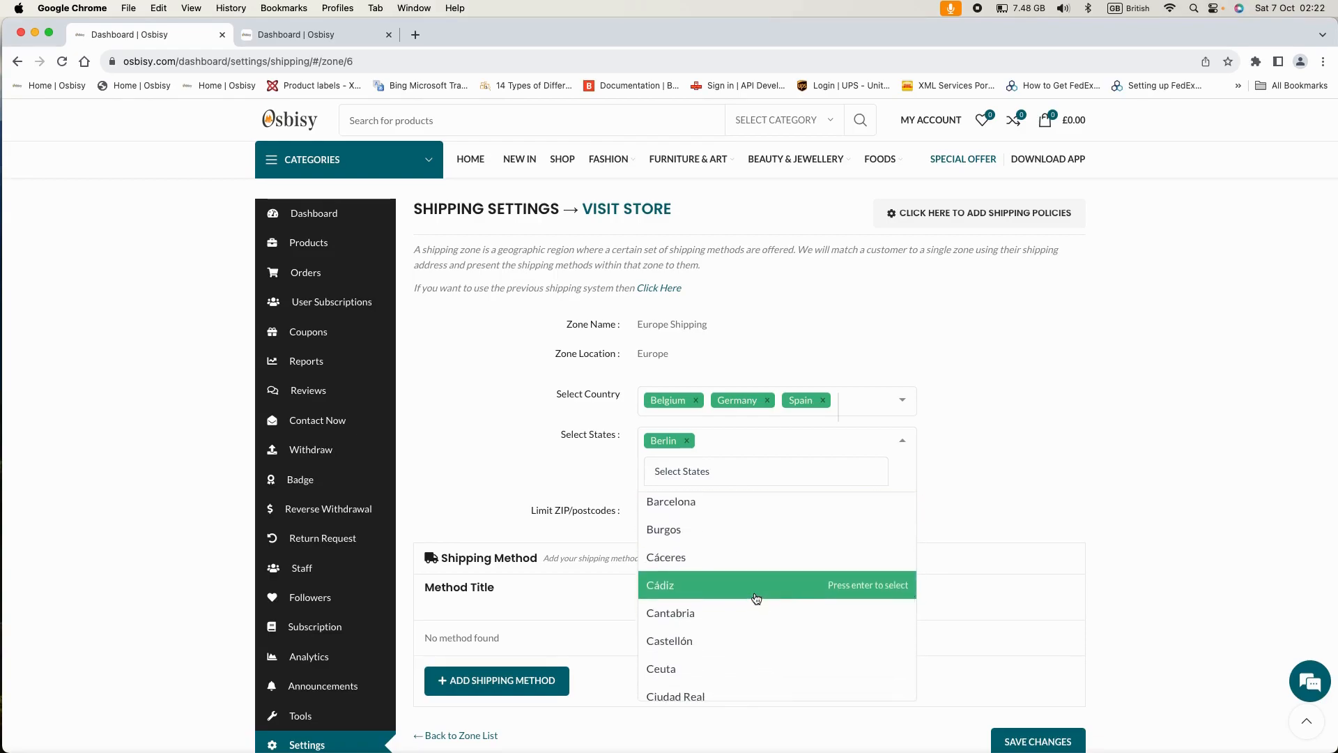
scroll(756, 600, down, 6)
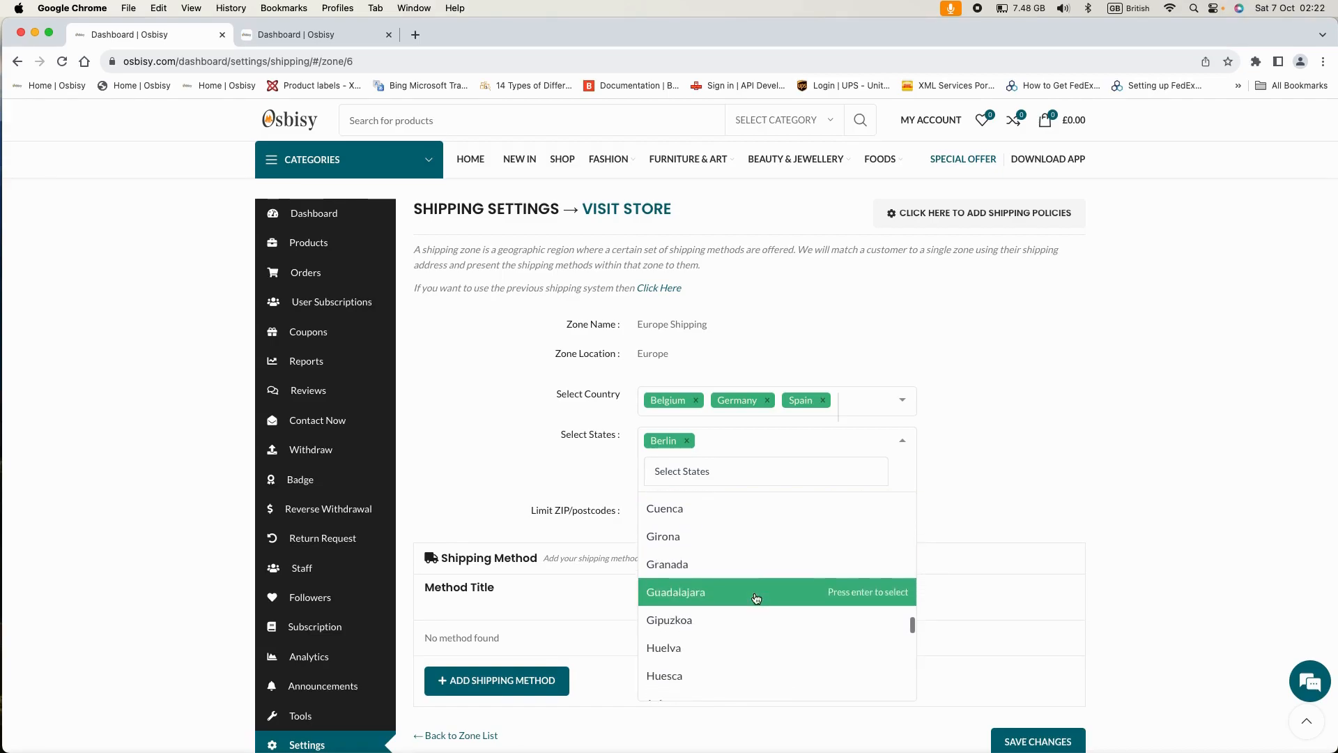
scroll(756, 599, down, 7)
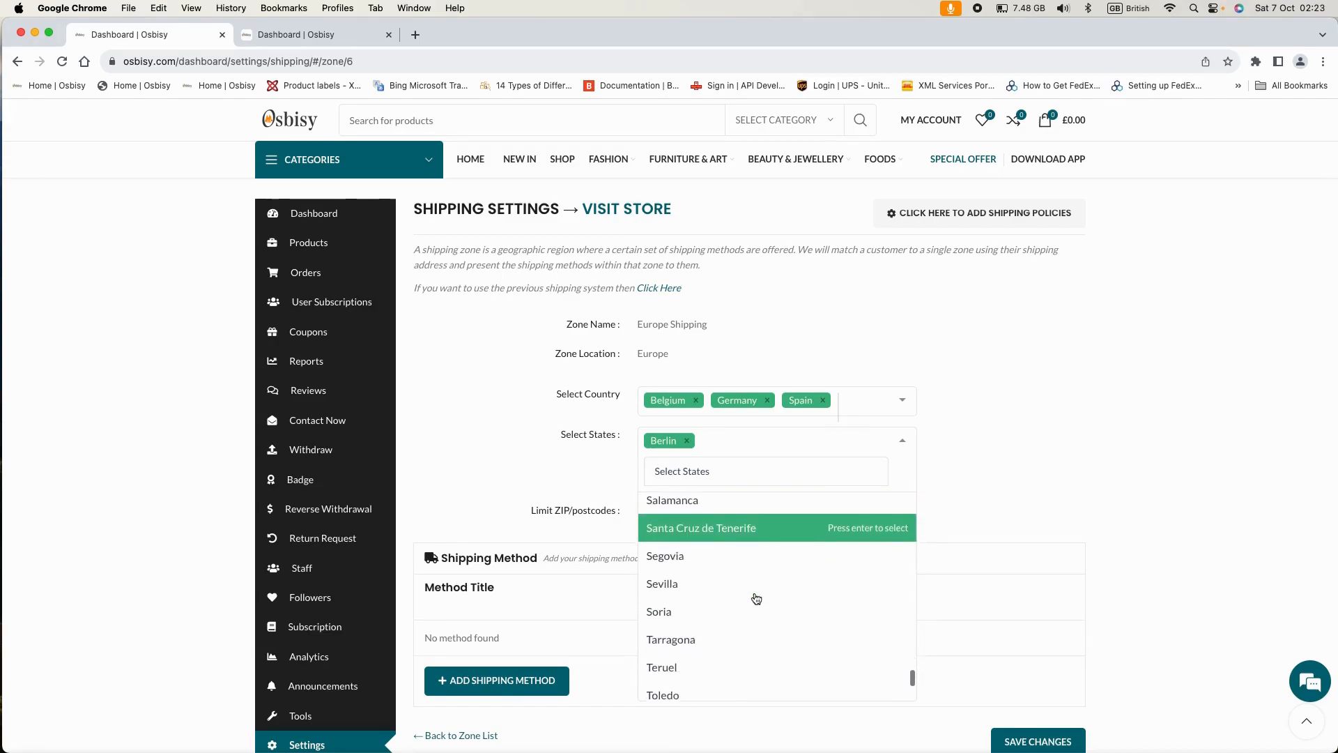
scroll(756, 598, down, 6)
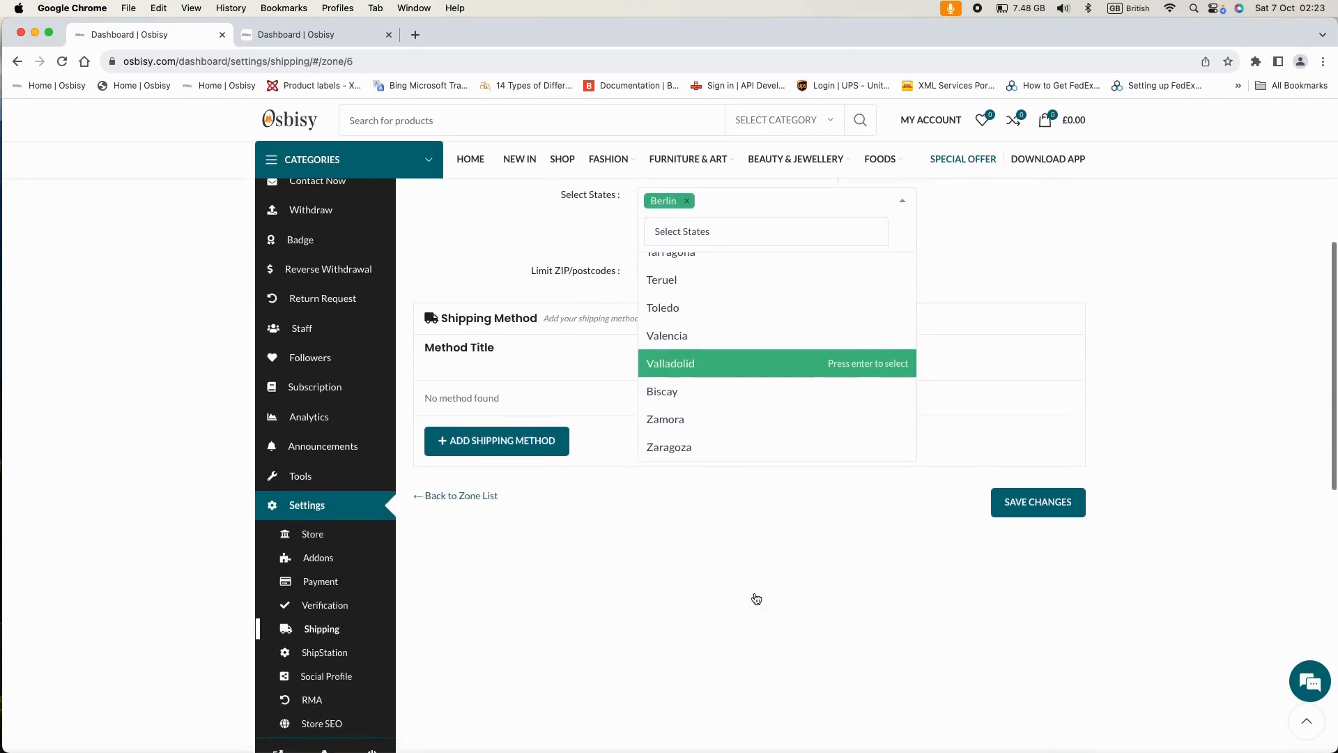
scroll(754, 597, up, 15)
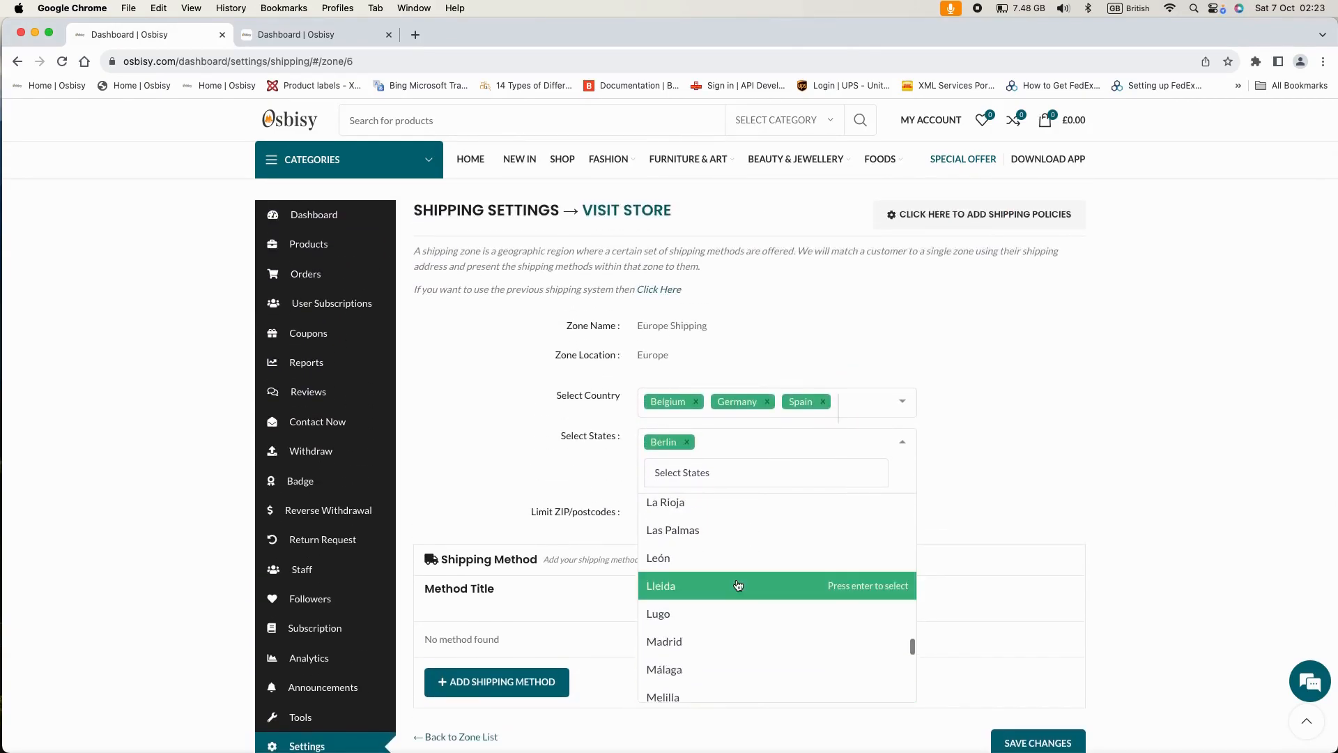
scroll(738, 585, up, 8)
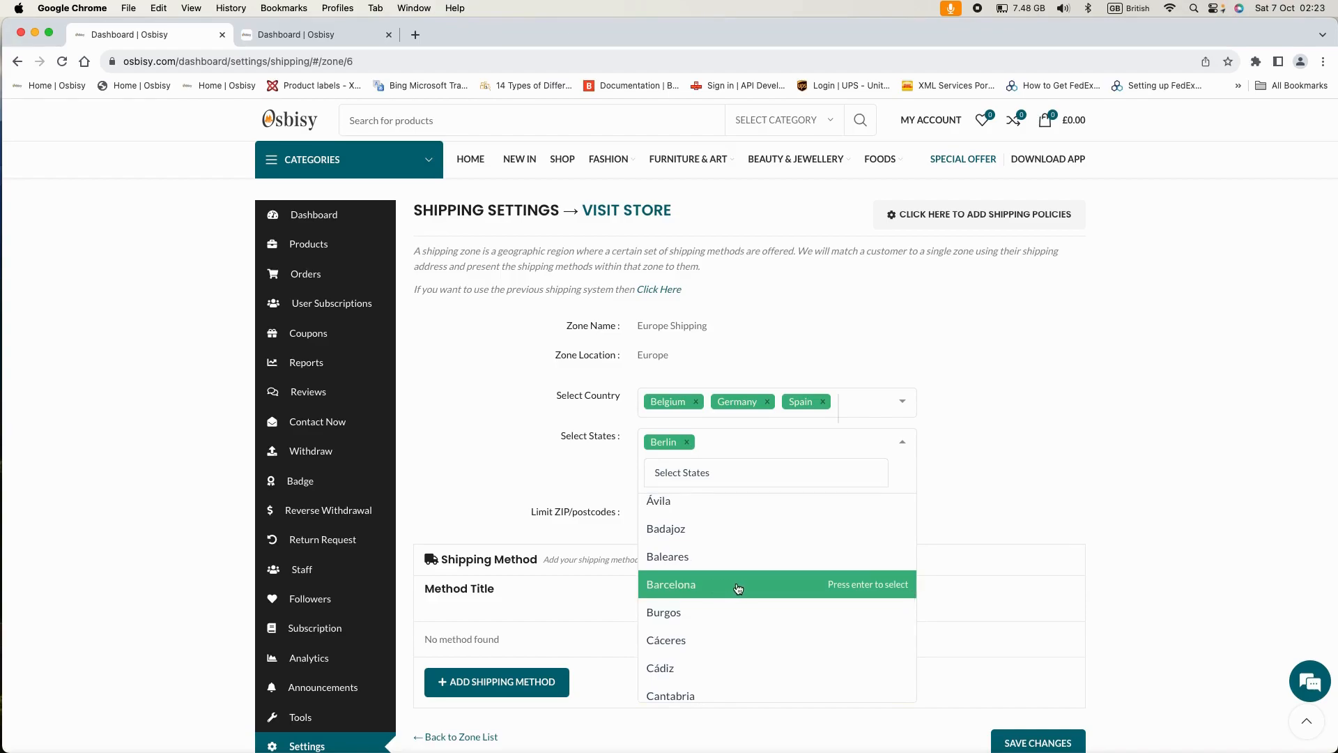
click(738, 585)
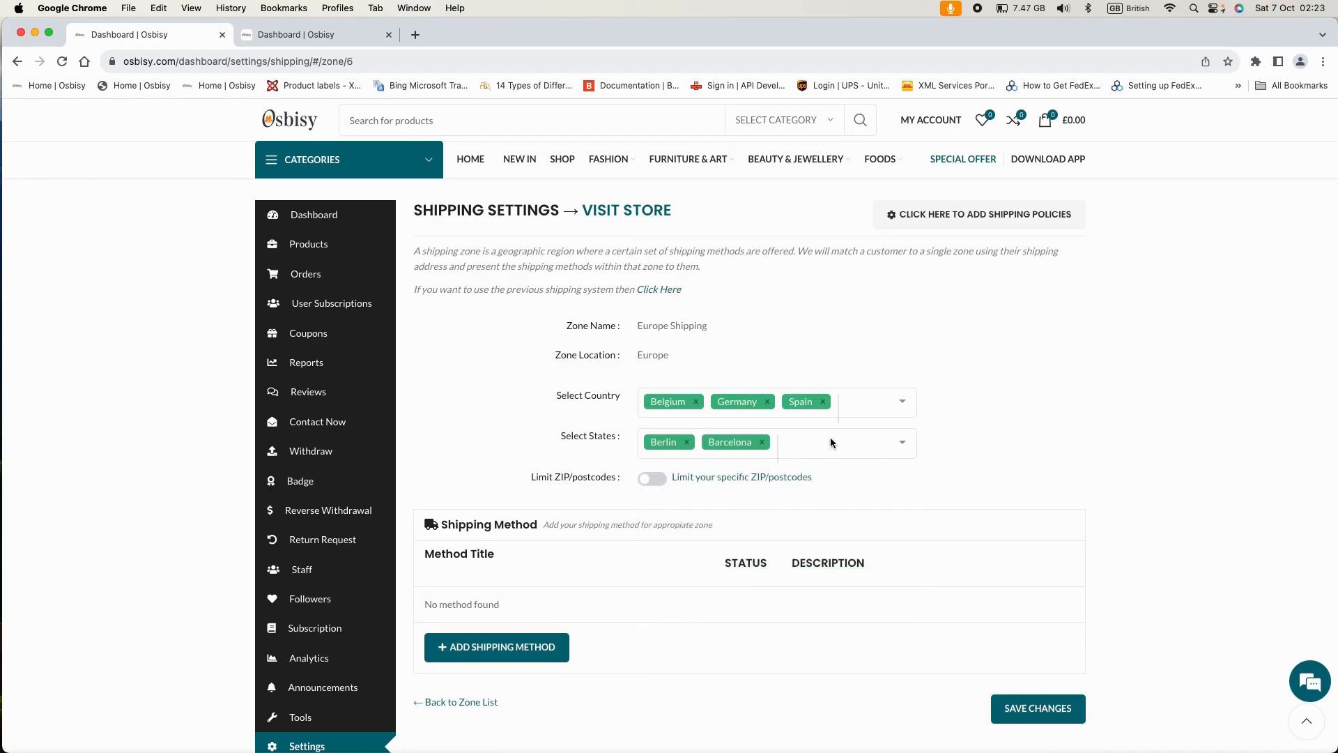
click(812, 446)
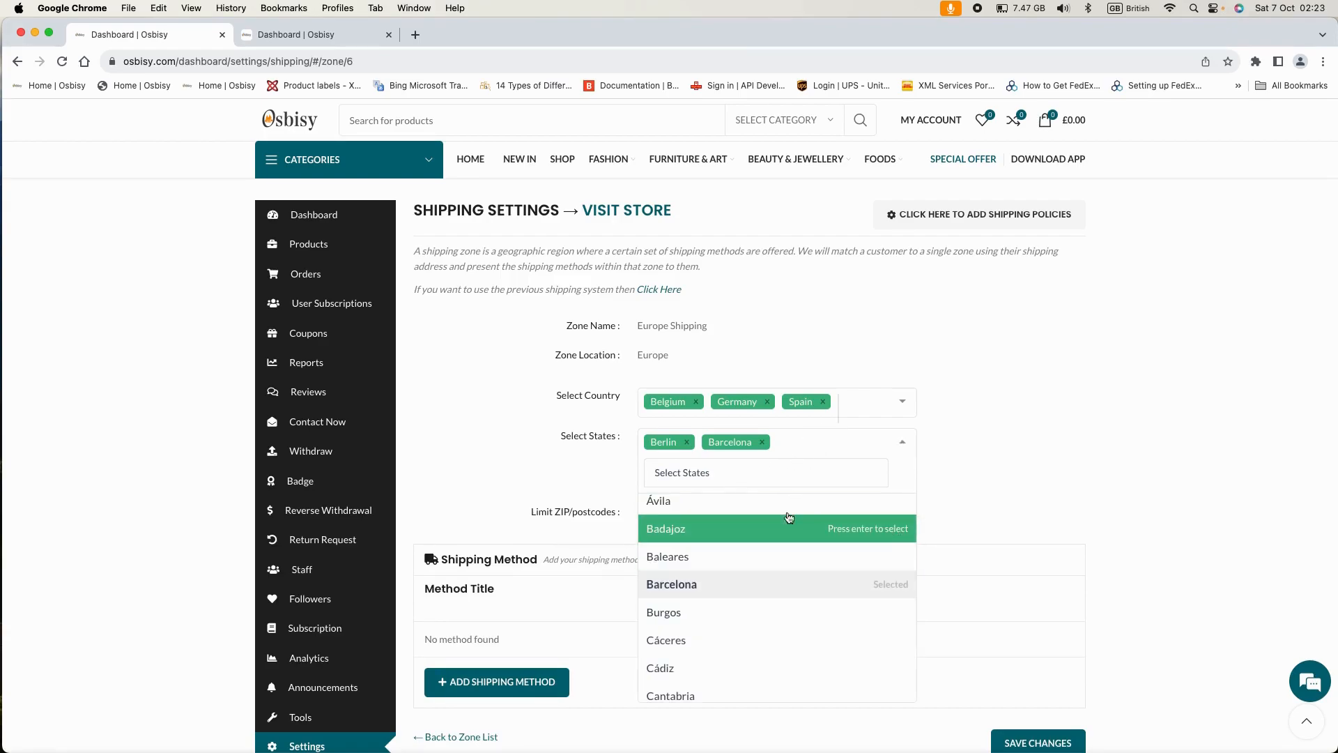
click(968, 483)
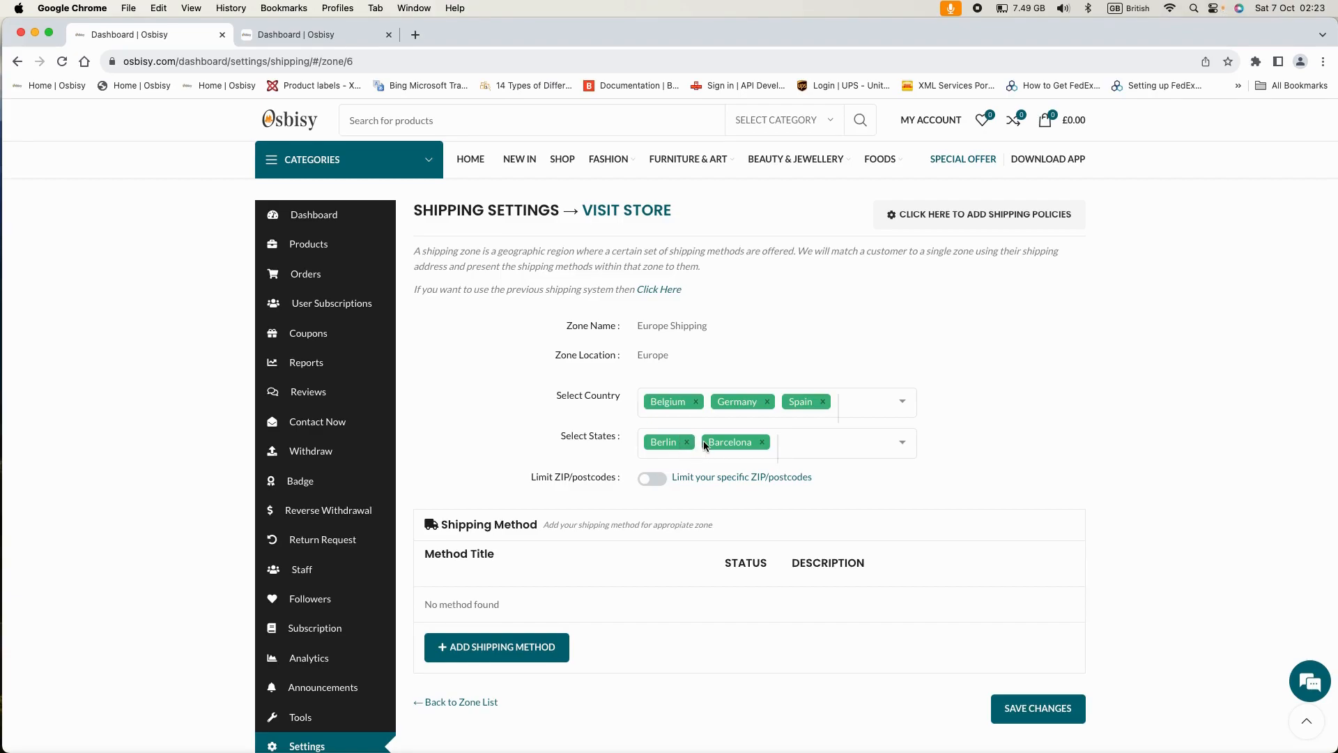
- Remove the Barcelona and Berlin state tags from the Europe Shipping zone
click(762, 442)
click(686, 442)
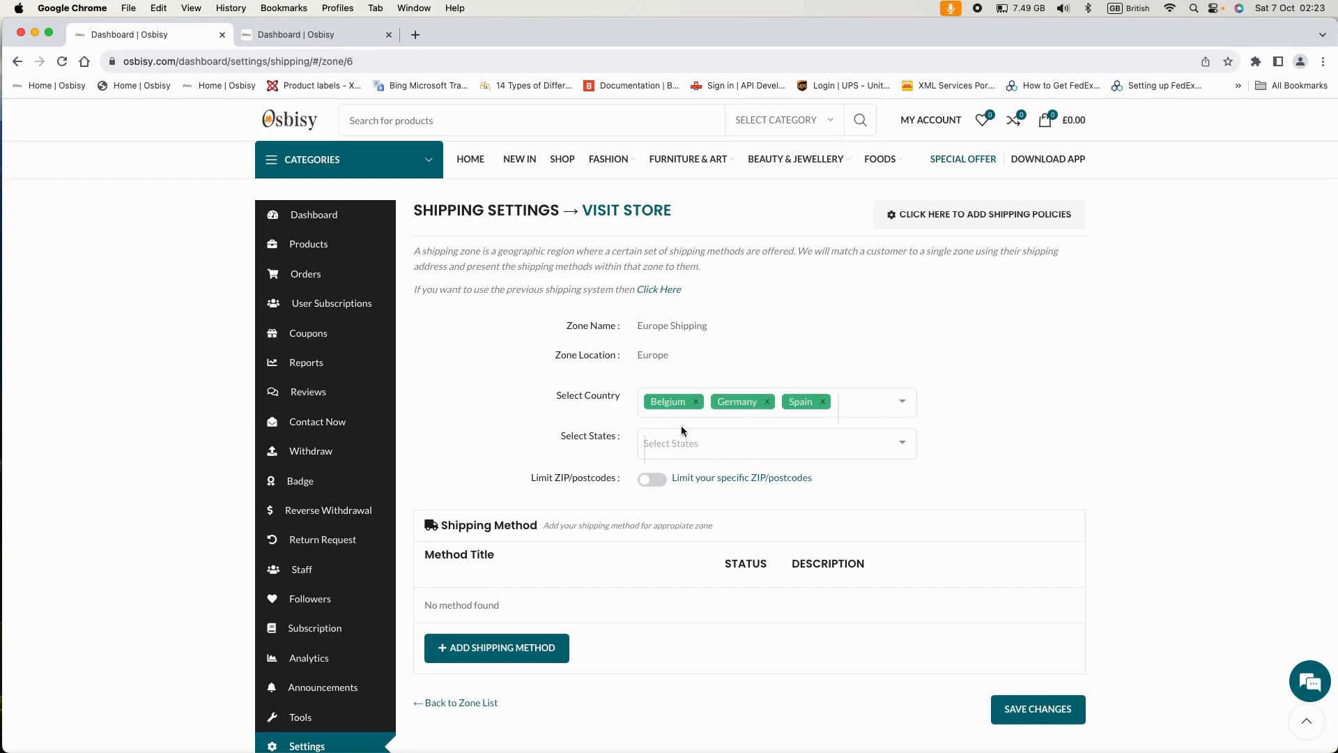
scroll(719, 449, down, 1)
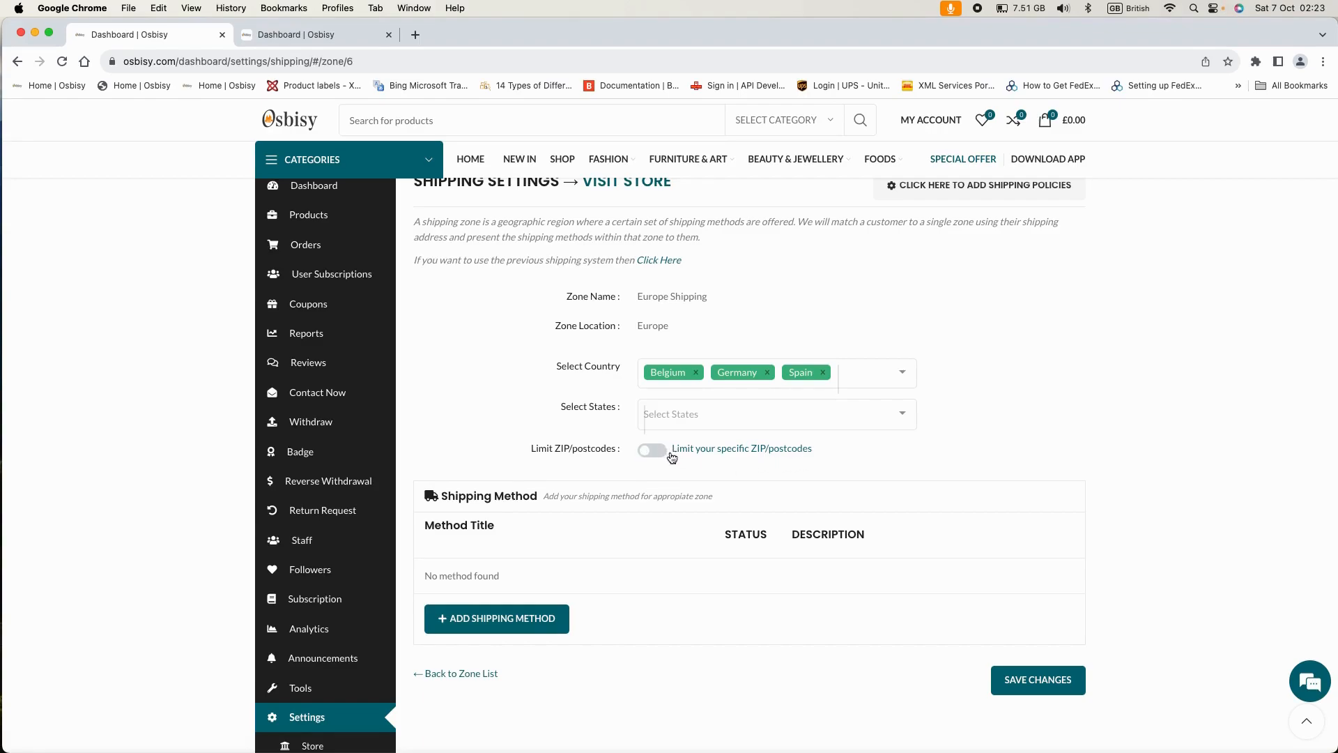
scroll(677, 454, down, 1)
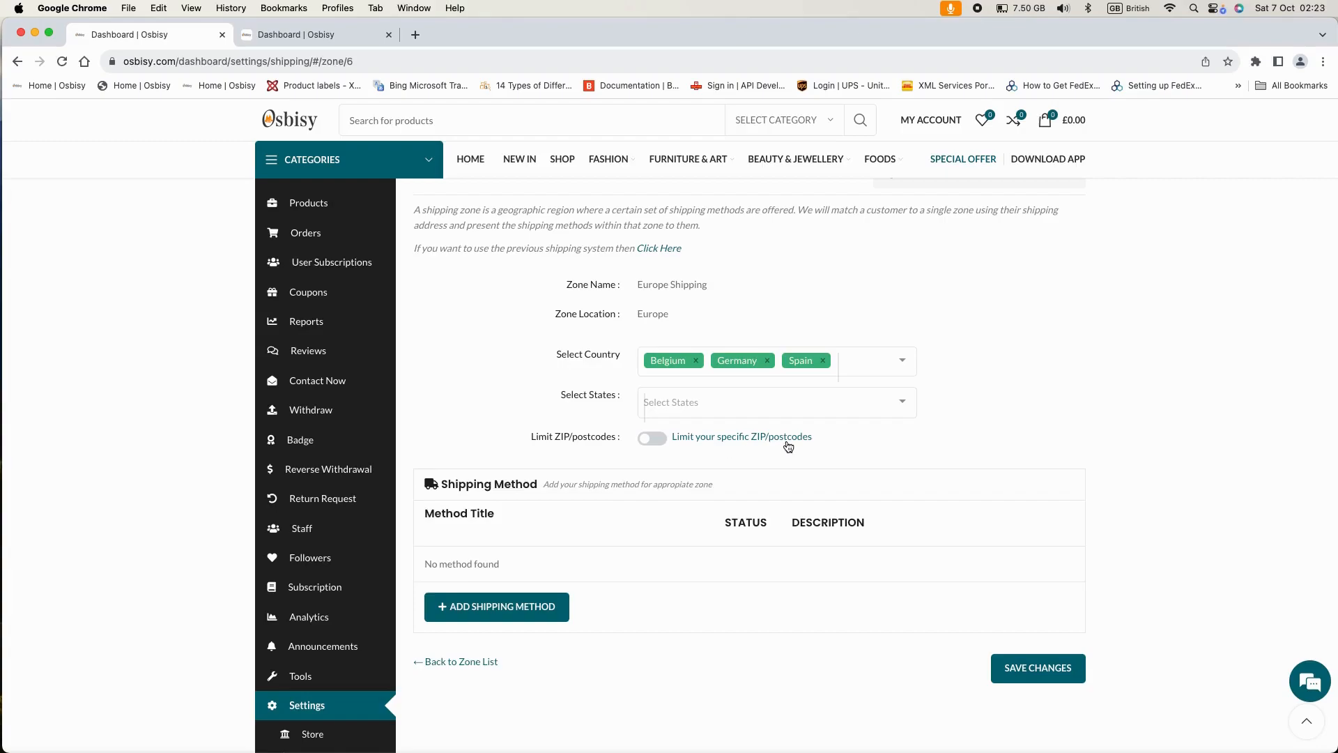
click(659, 439)
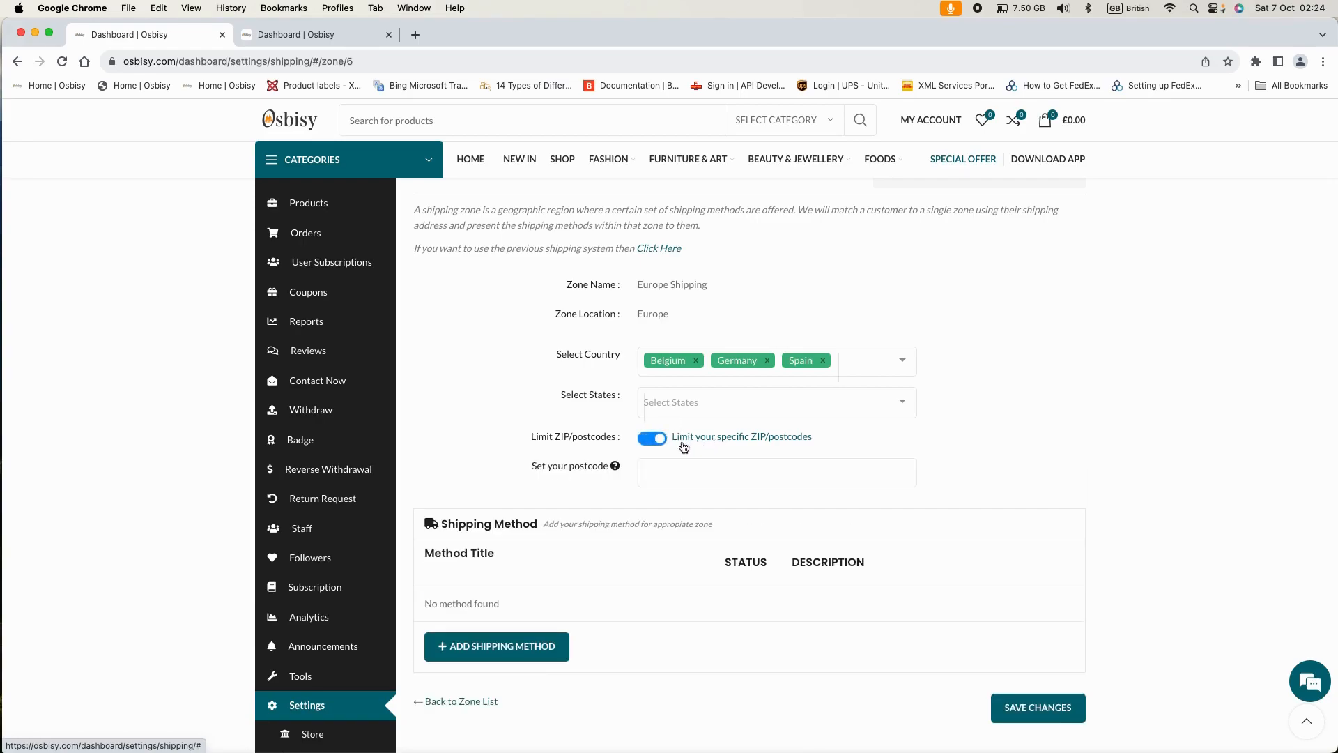
click(646, 439)
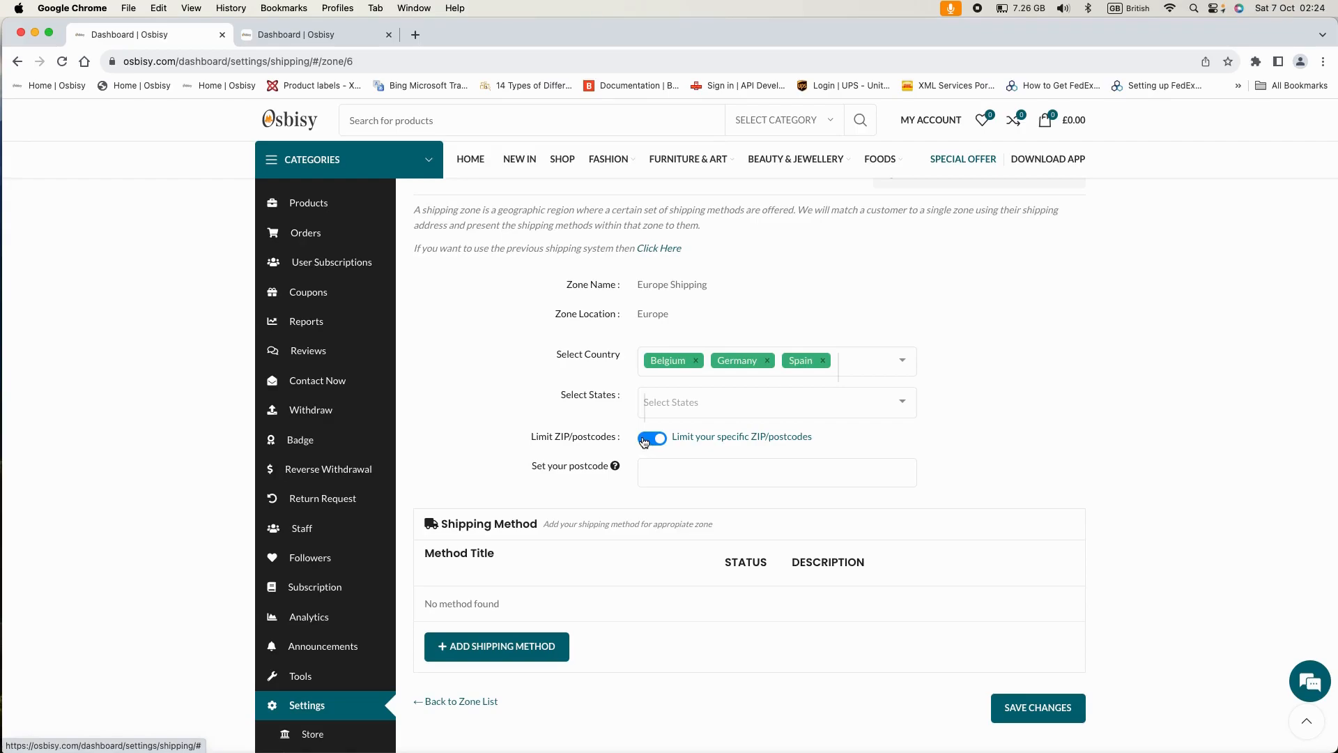
scroll(722, 454, down, 1)
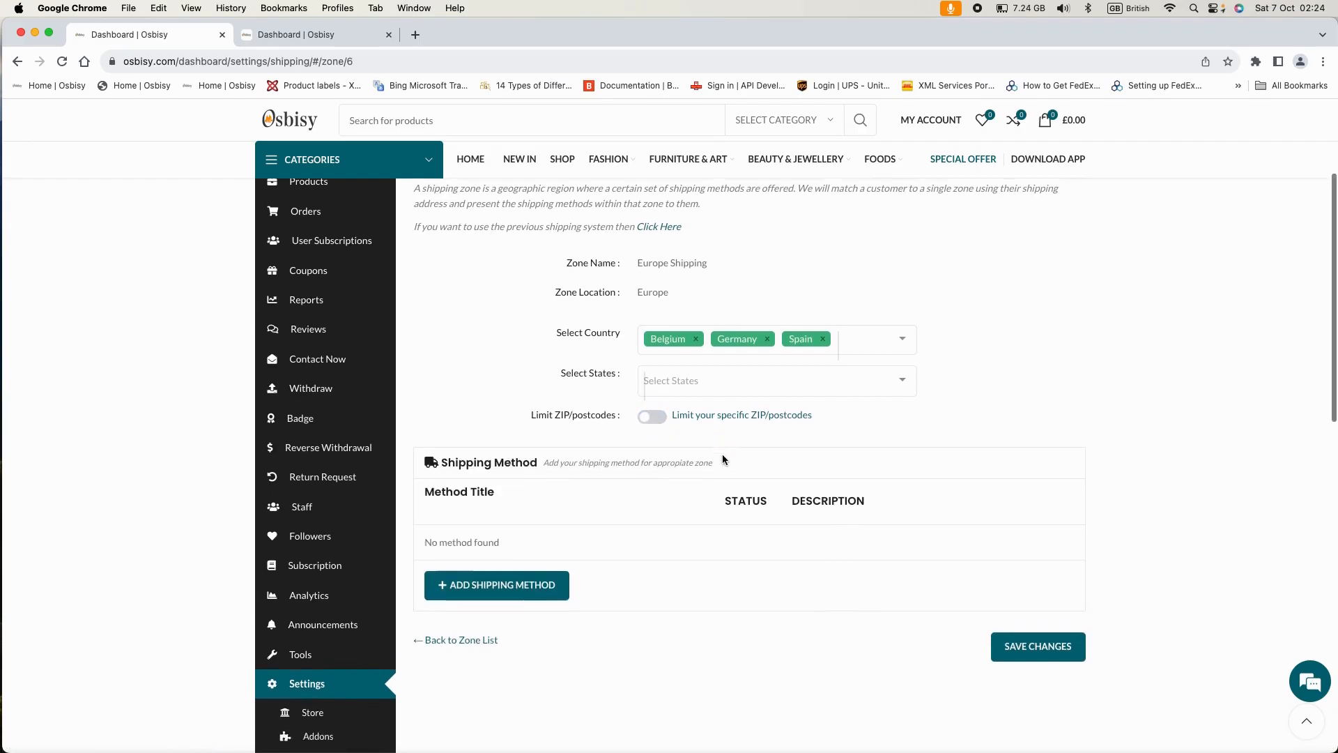
scroll(703, 446, down, 1)
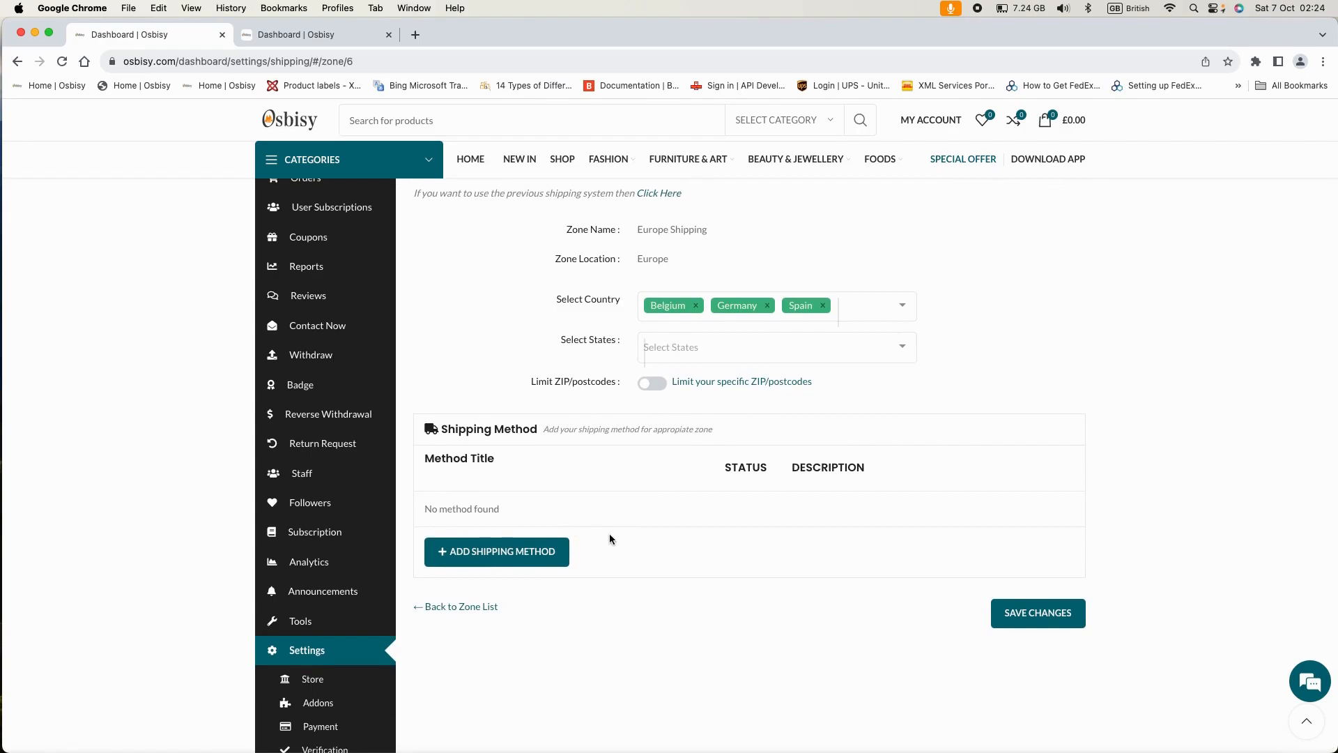
scroll(609, 534, down, 1)
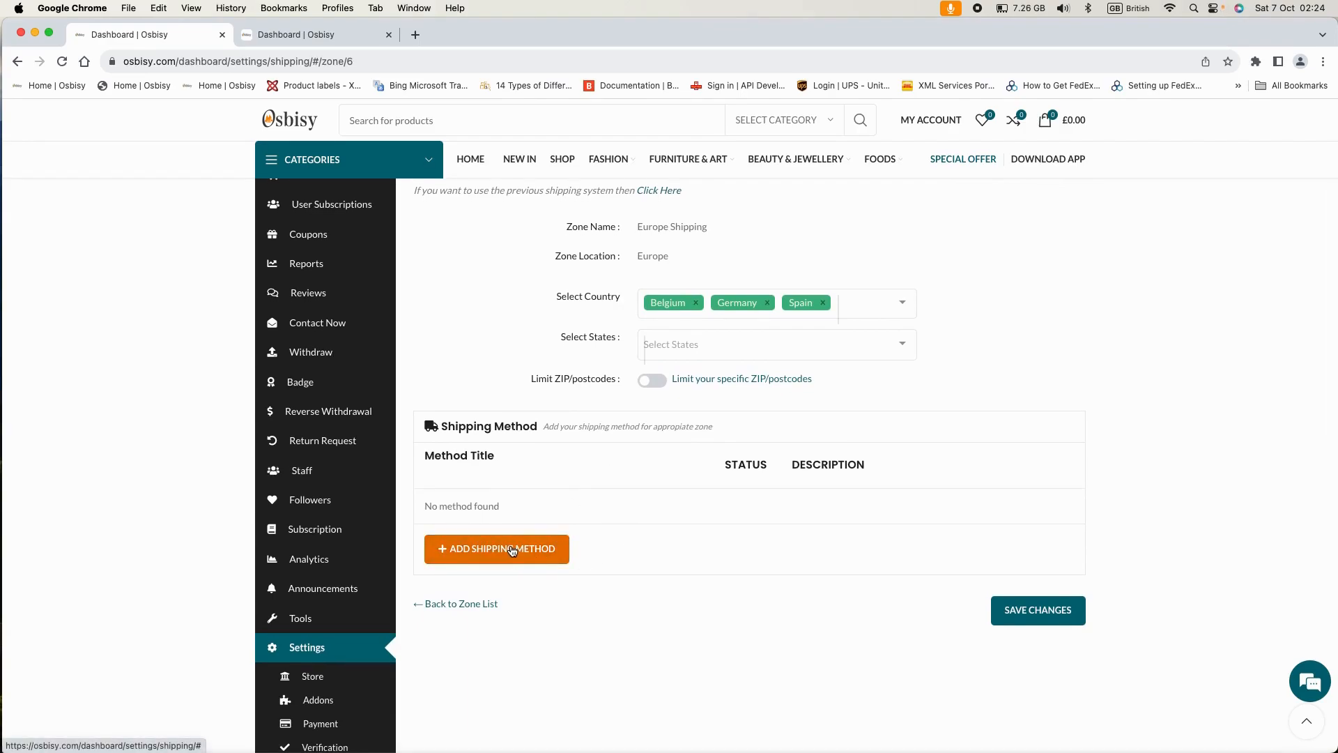
- Choose Free Shipping from the method list and add it to Europe Shipping
click(512, 551)
click(631, 457)
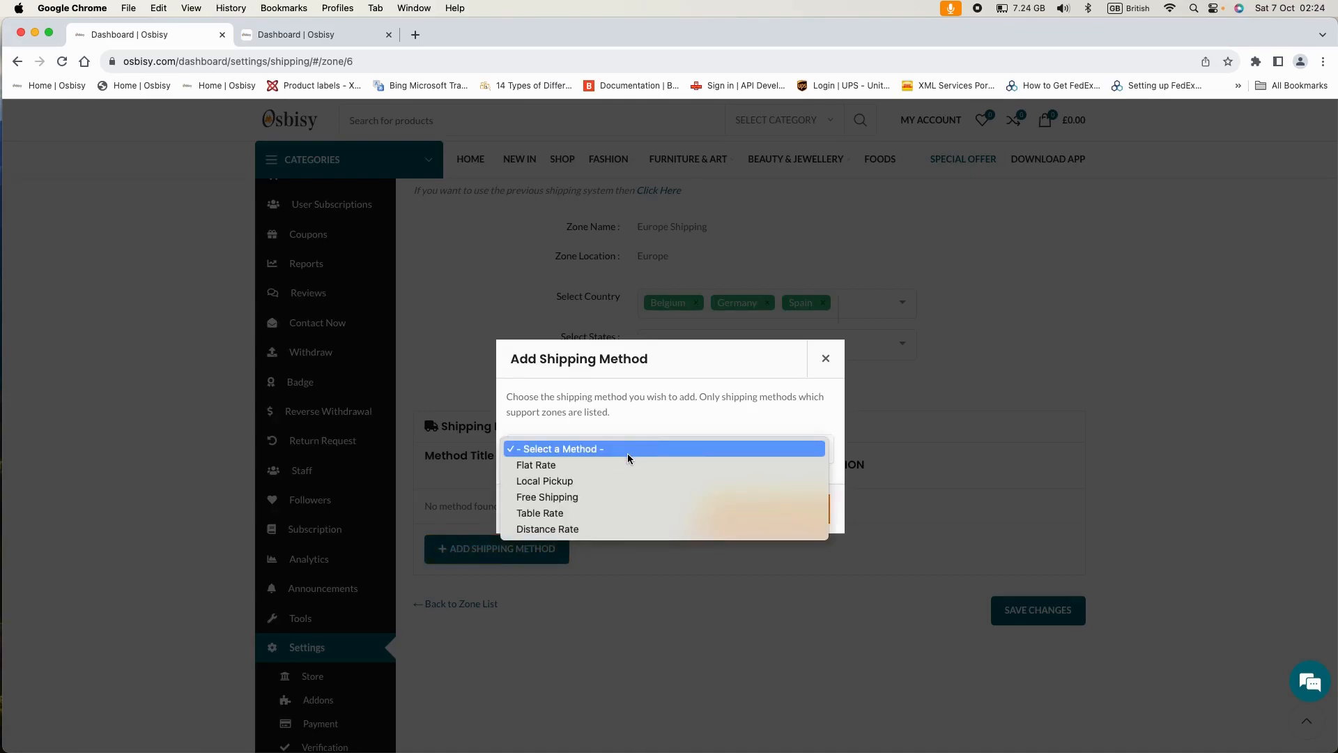
click(591, 491)
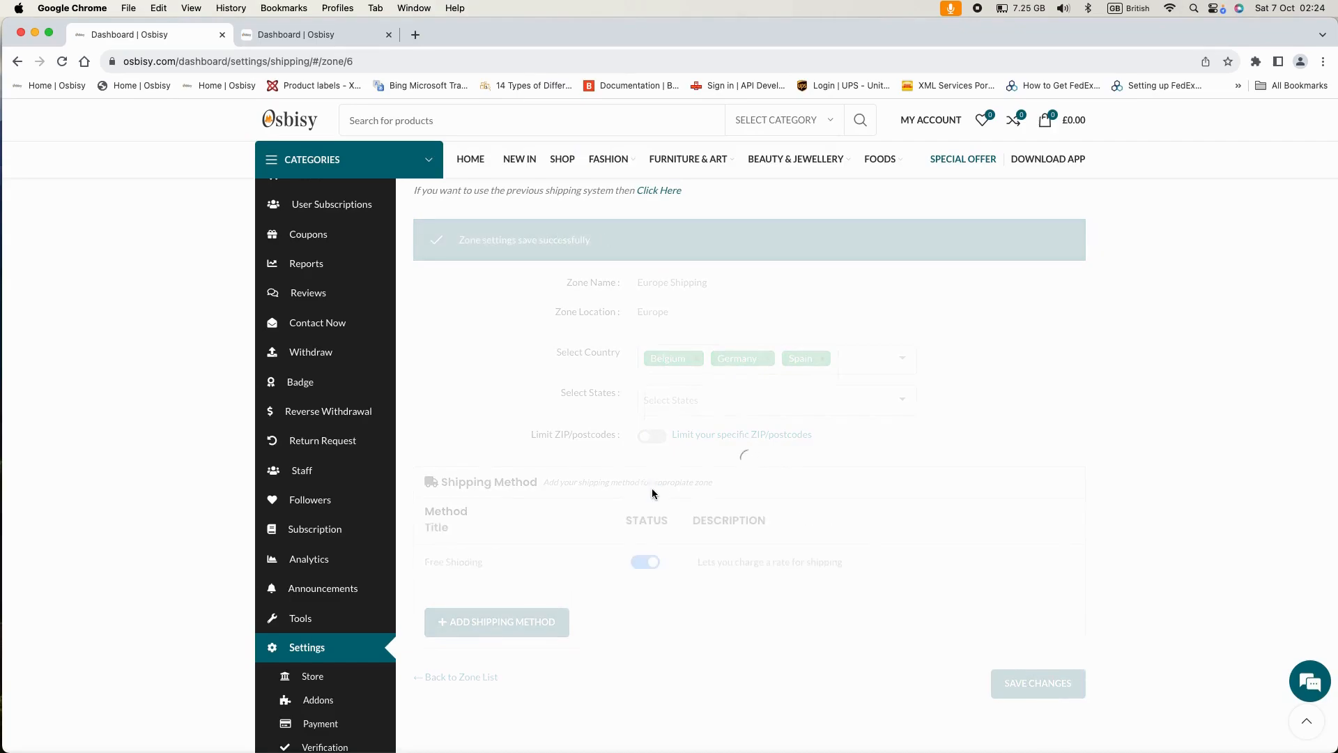
scroll(654, 494, down, 1)
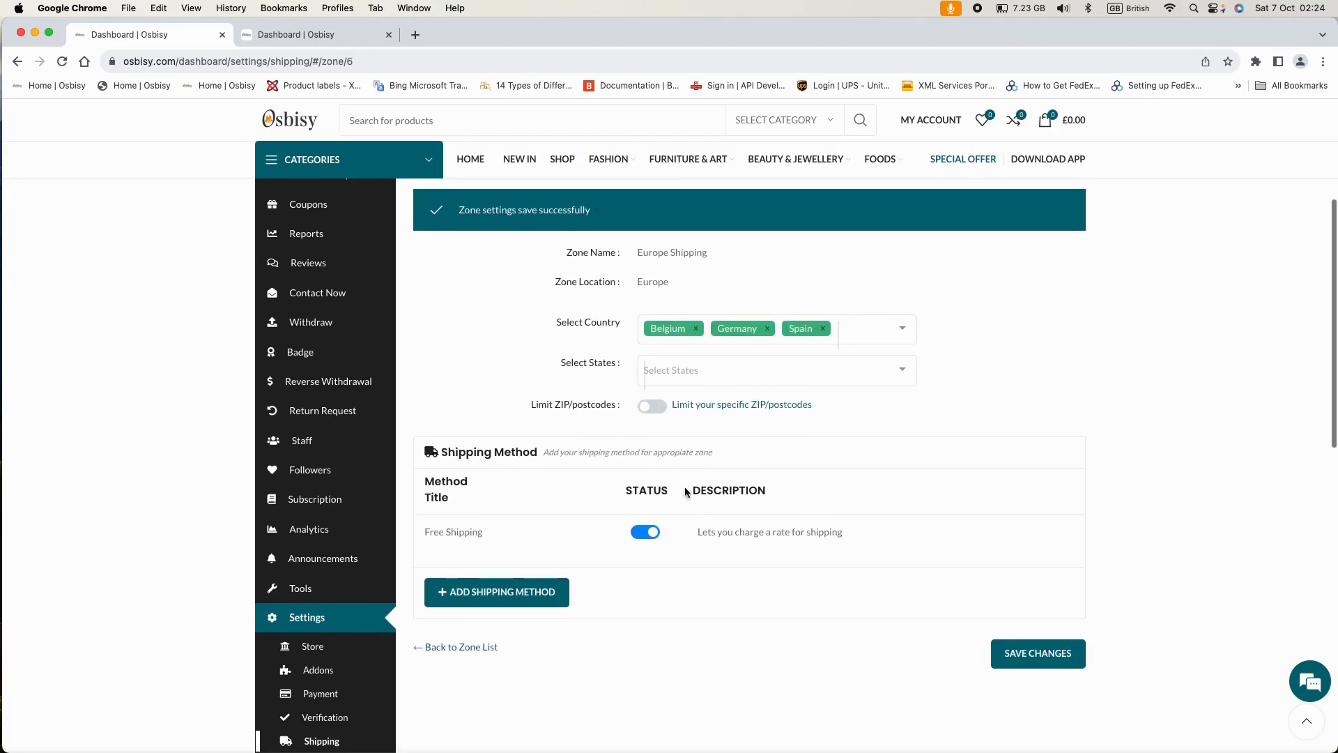
mouse_move(439, 532)
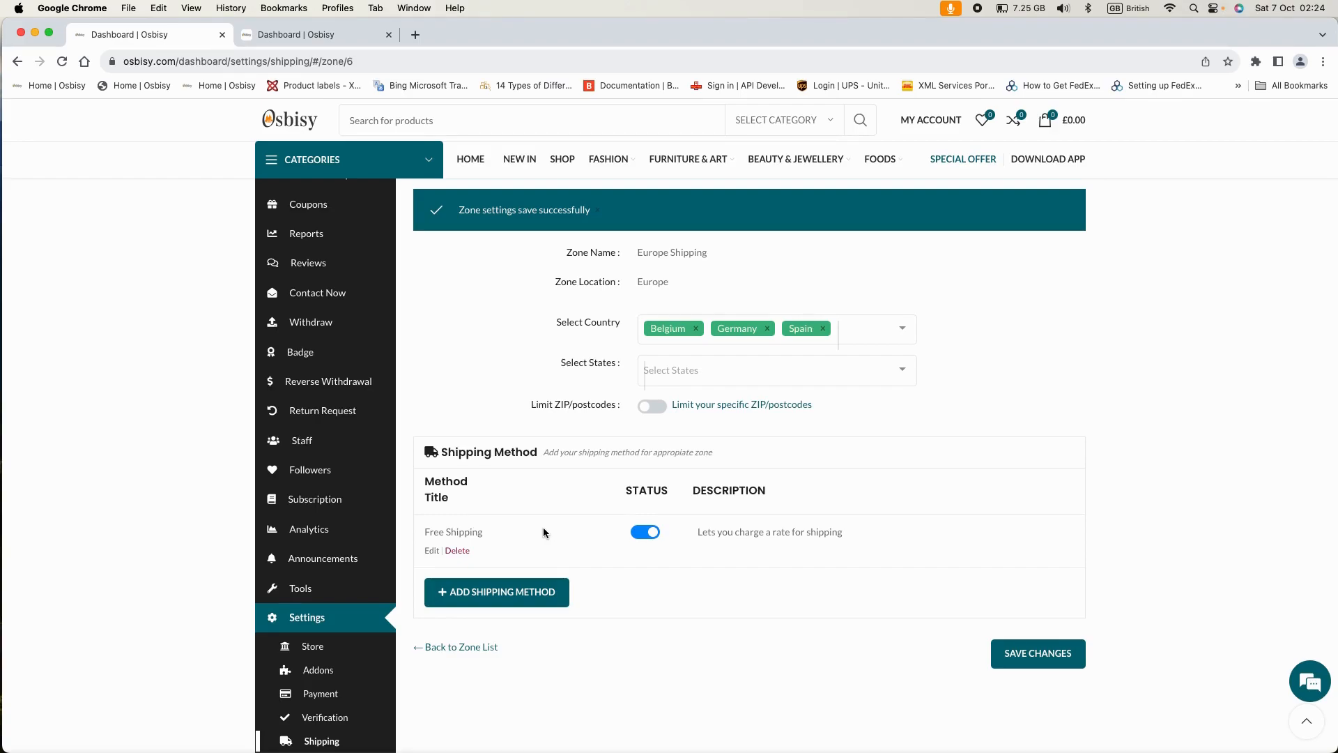
- Give Free Shipping a 70 minimum order amount applied before coupon discounts, and save it
click(431, 551)
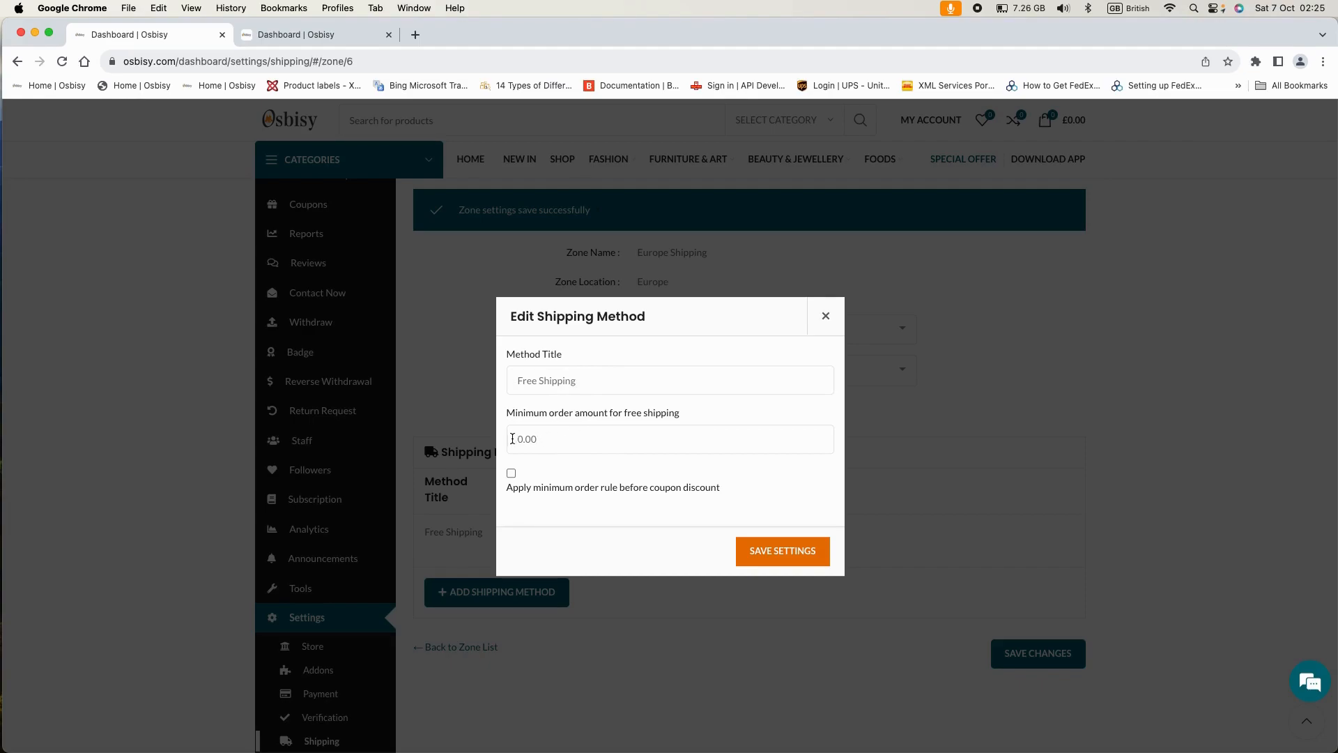
click(515, 438)
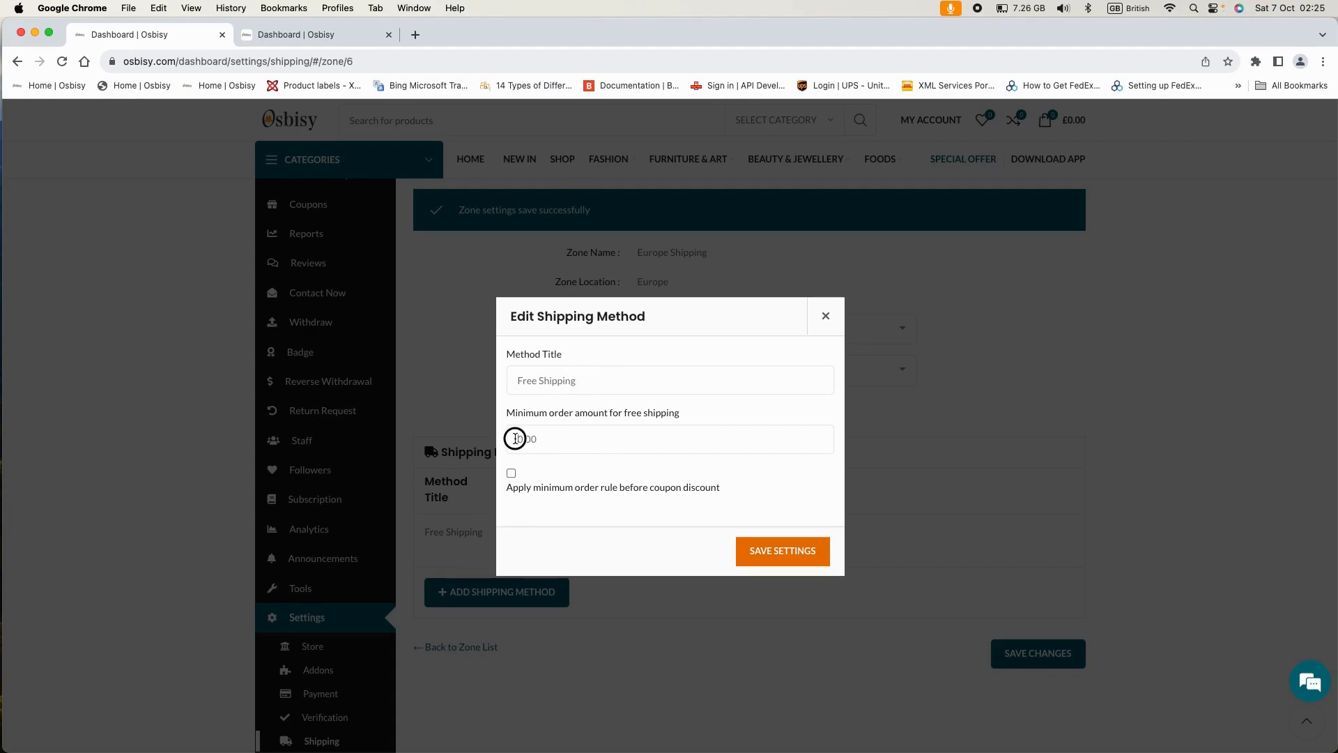
click(515, 437)
text(70)
click(512, 474)
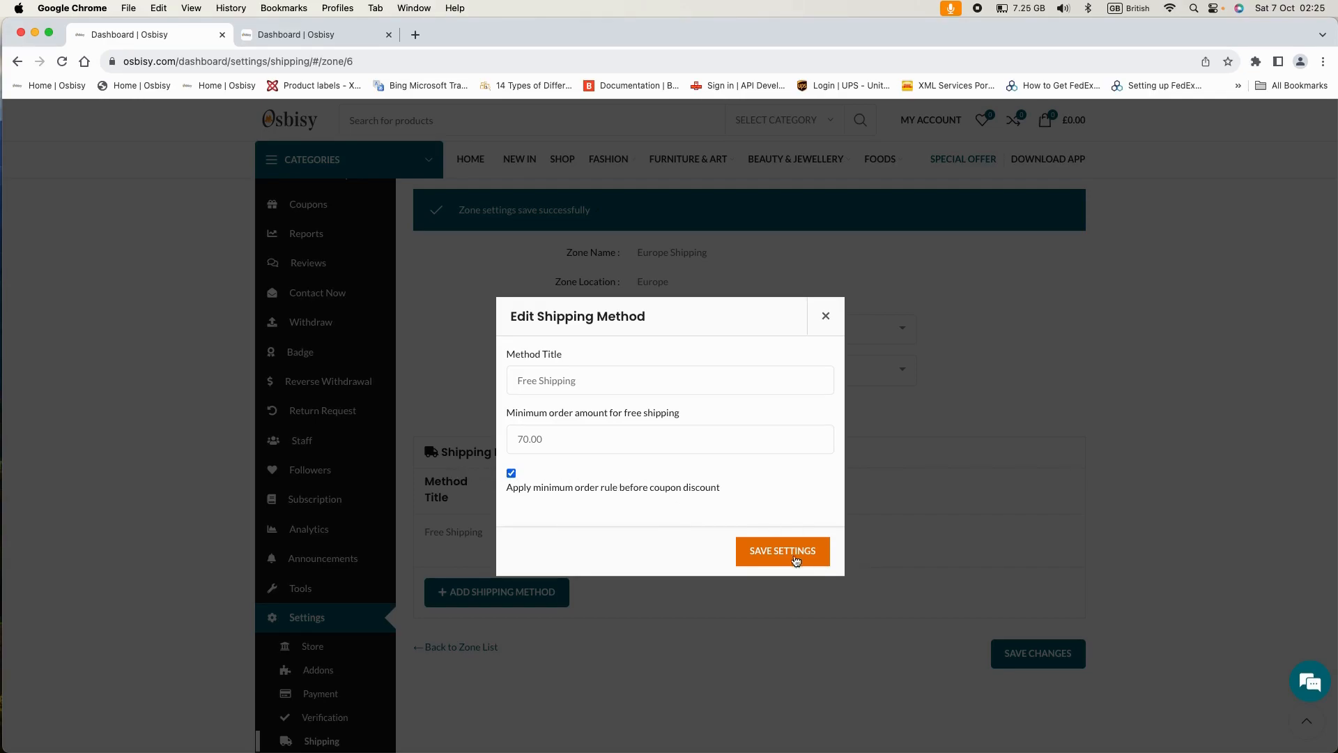
click(784, 550)
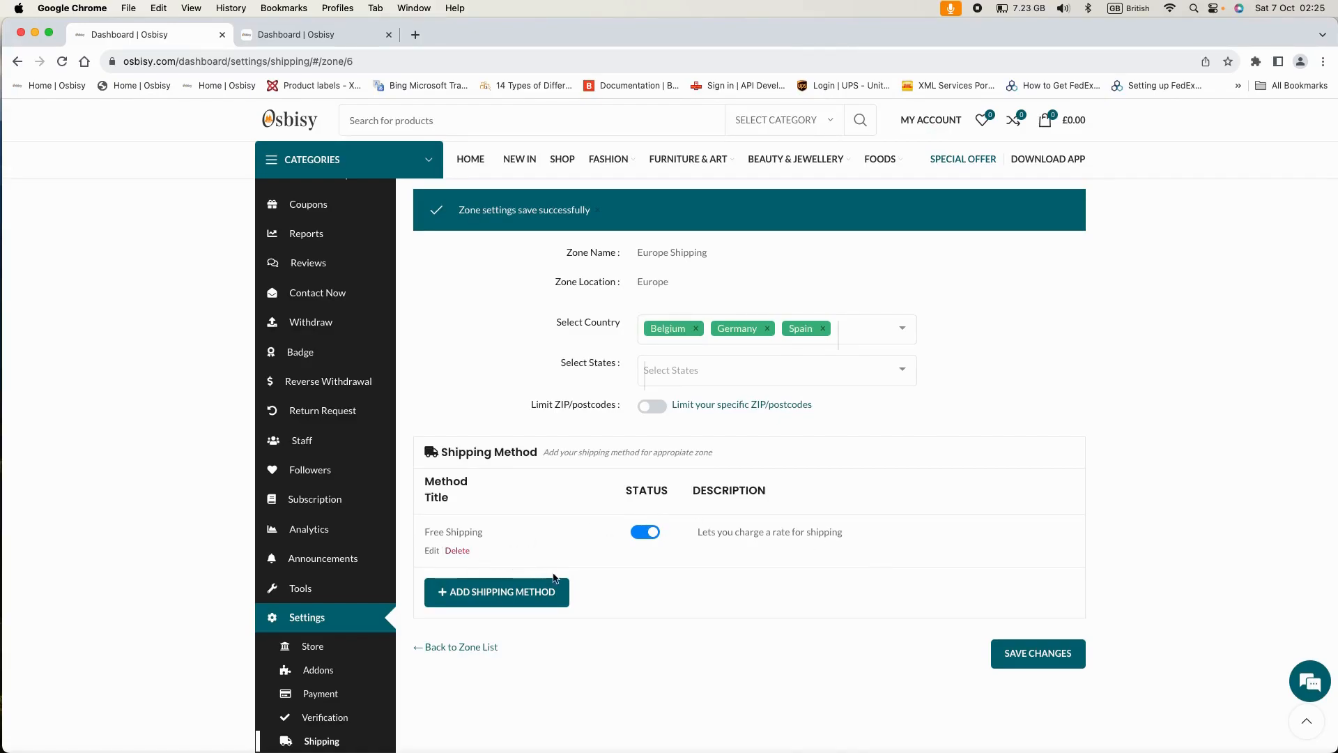
- Add an enabled Flat Rate shipping method to the Europe zone, next to Free Shipping
click(520, 591)
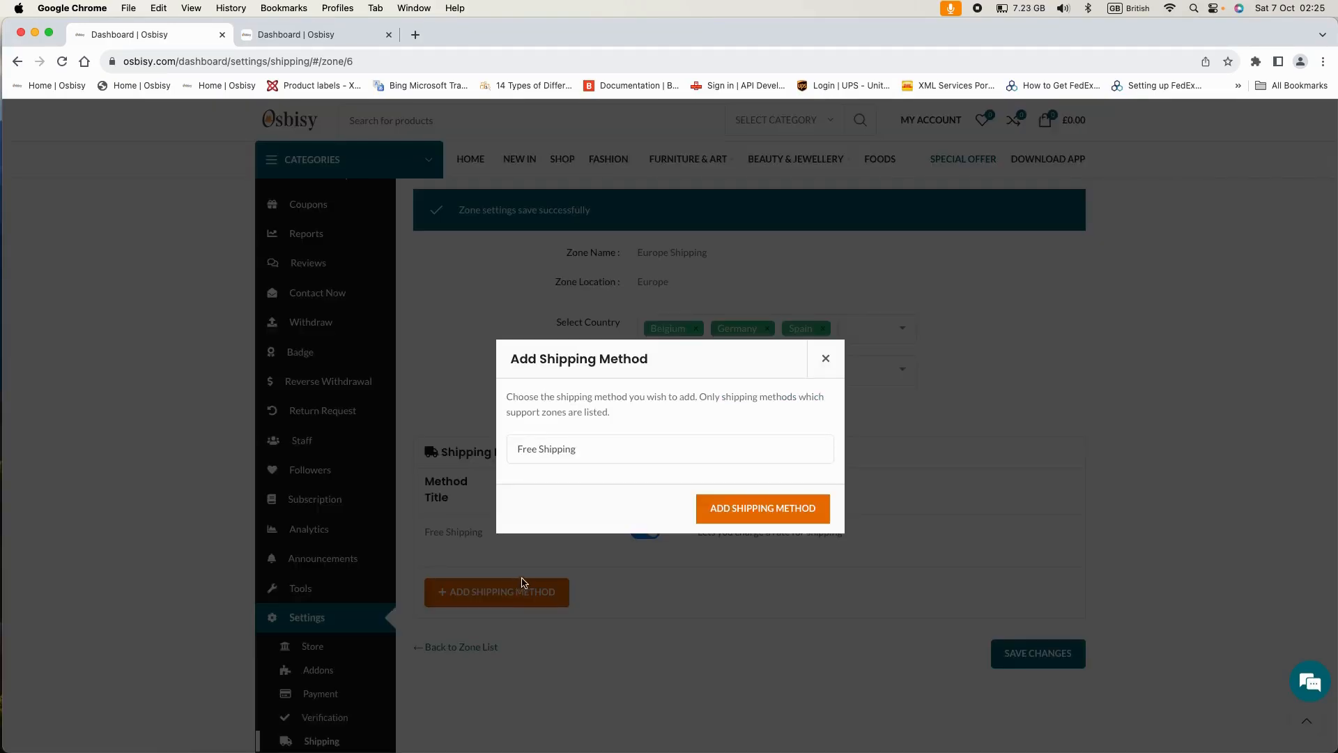
click(586, 449)
click(546, 418)
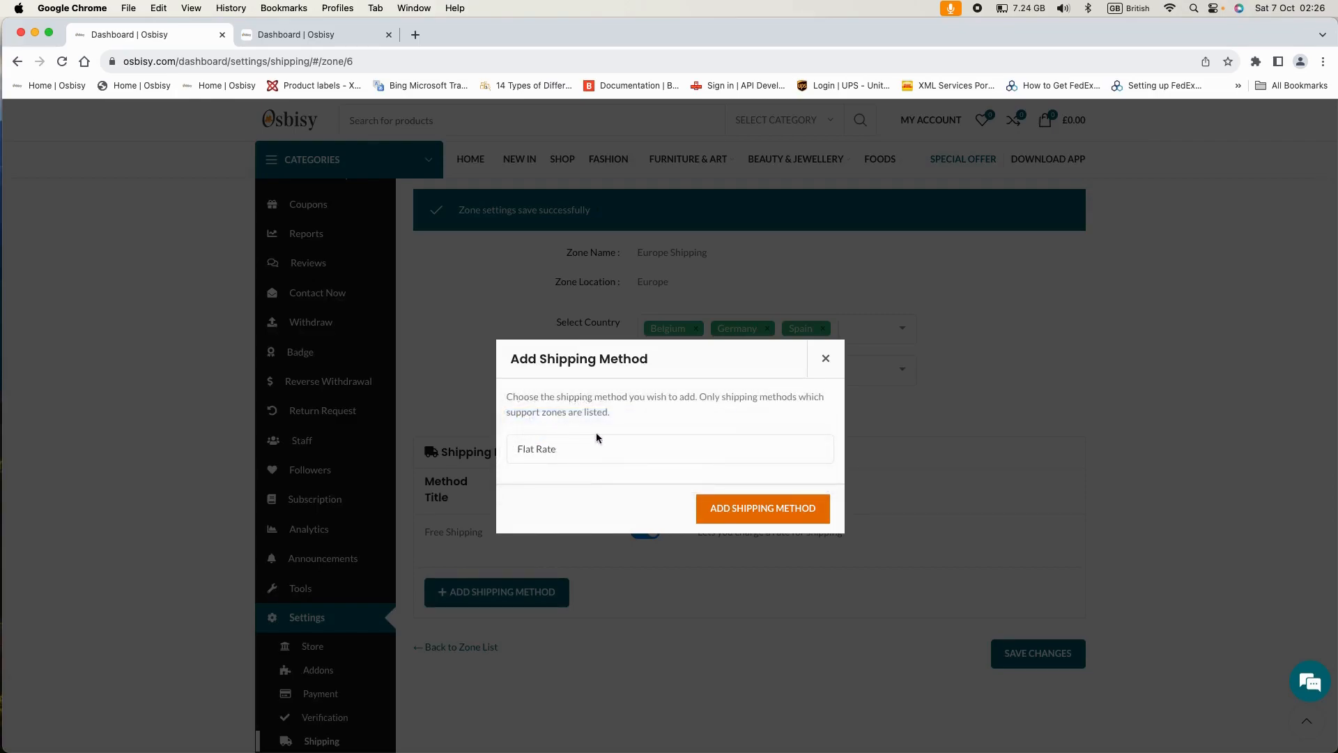
click(822, 507)
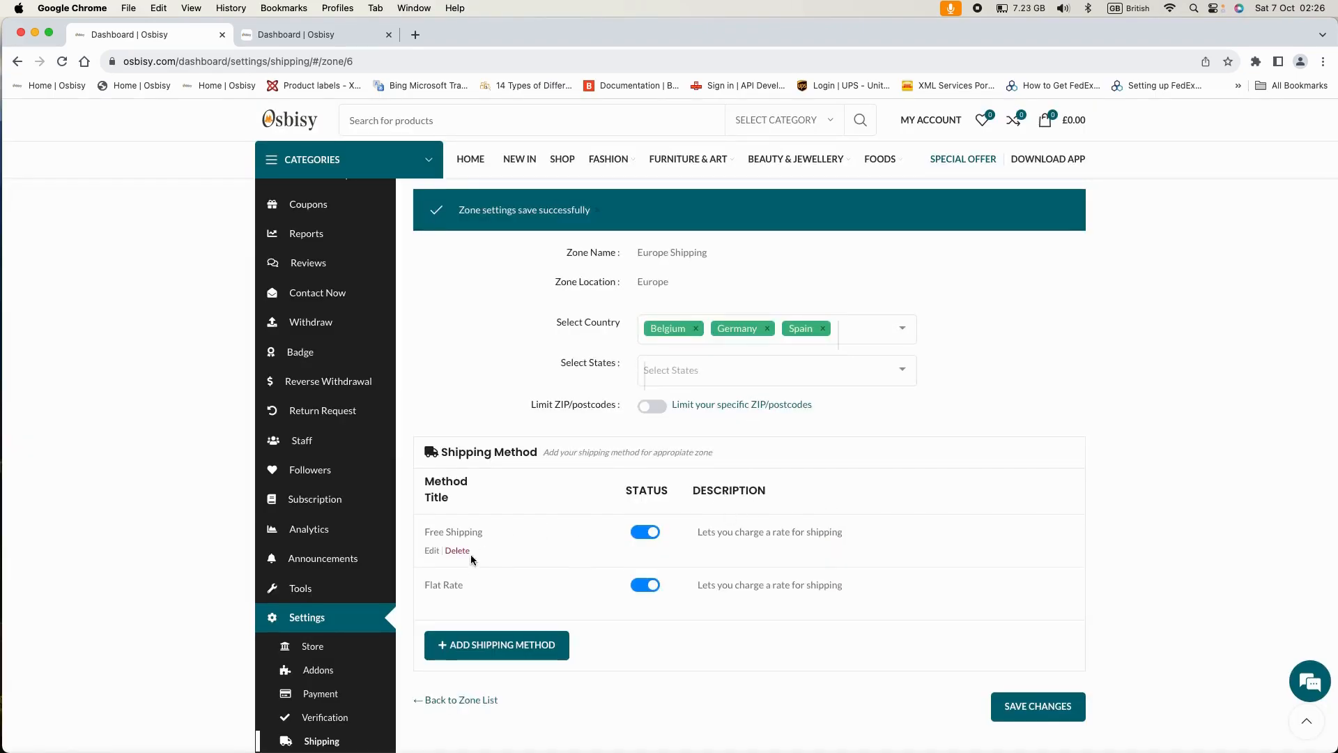
mouse_move(481, 582)
- Replace the Flat Rate cost of 0 with the example formula, edited to 8.99 * [qty]
click(431, 605)
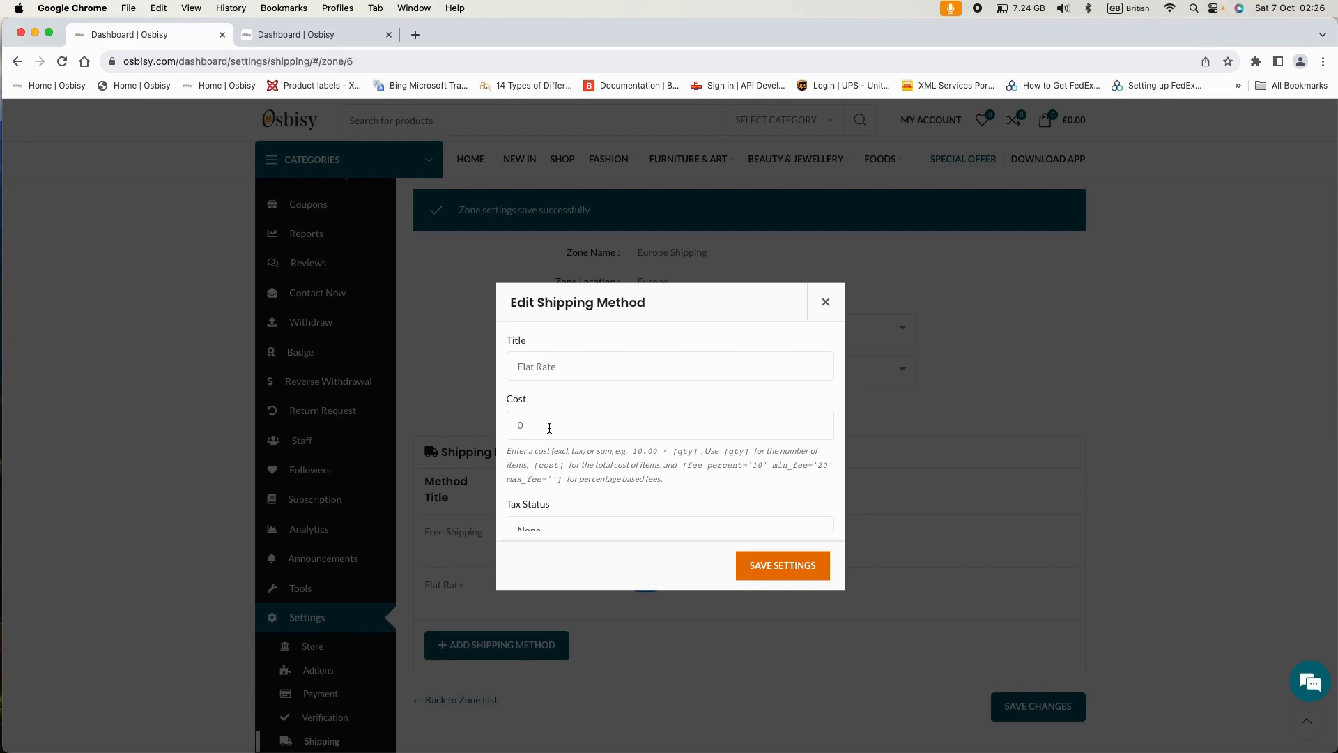
scroll(547, 425, down, 1)
drag(634, 431, 698, 433)
key(super+c)
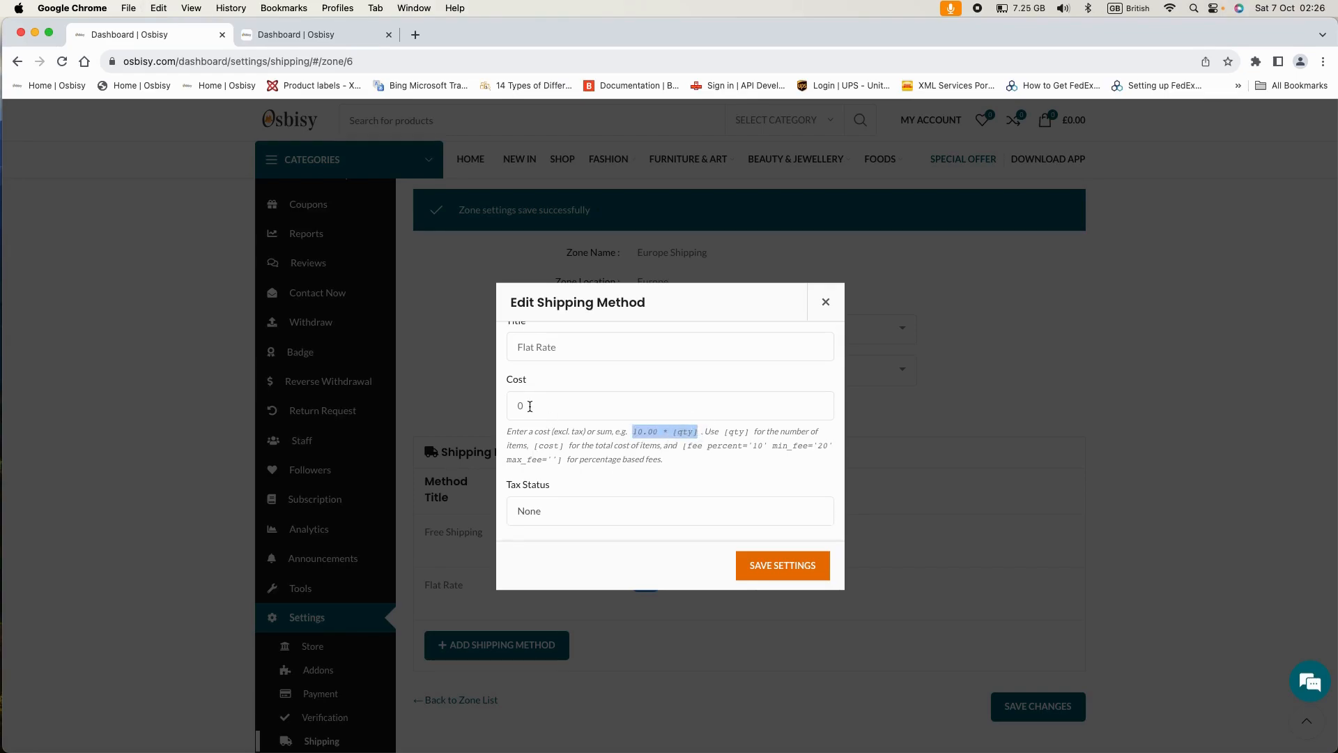
click(525, 406)
drag(524, 405, 510, 405)
key(super+v)
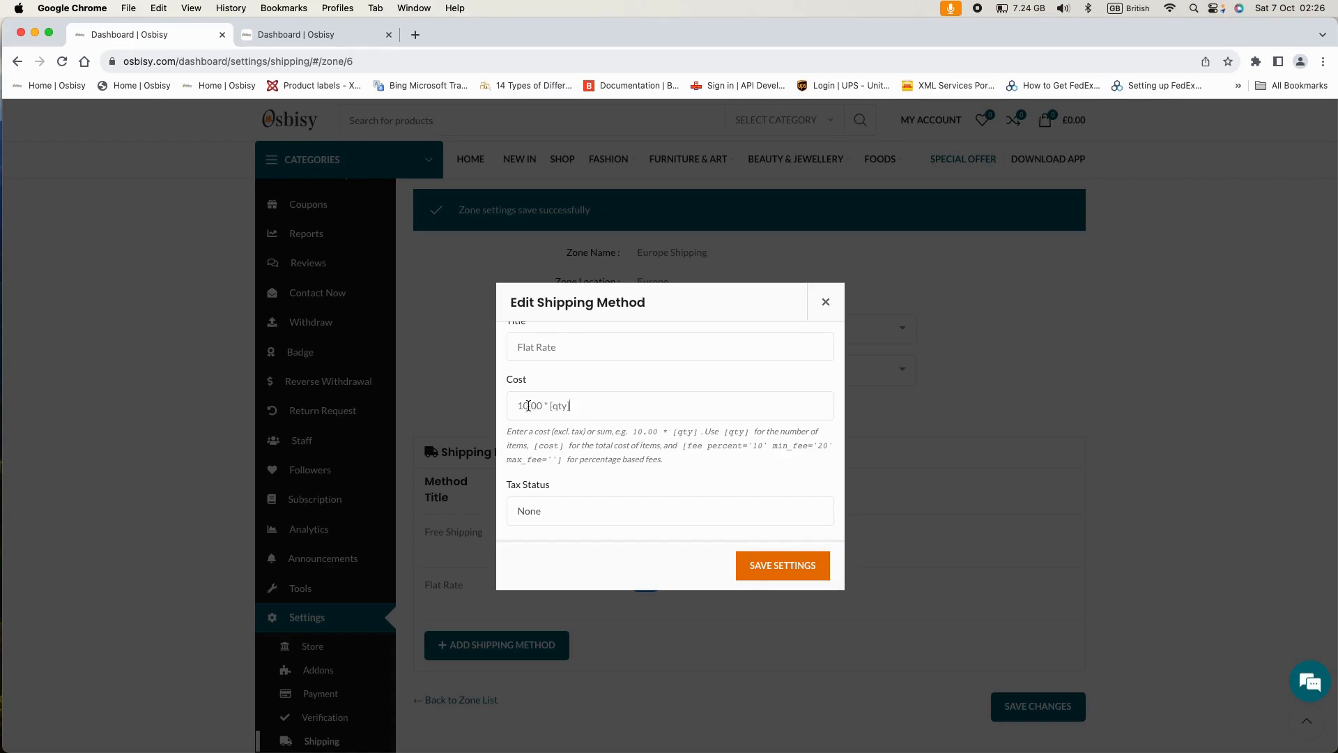
drag(527, 405, 519, 404)
text(8)
drag(536, 406, 527, 405)
text(99)
scroll(550, 415, down, 2)
scroll(550, 414, down, 1)
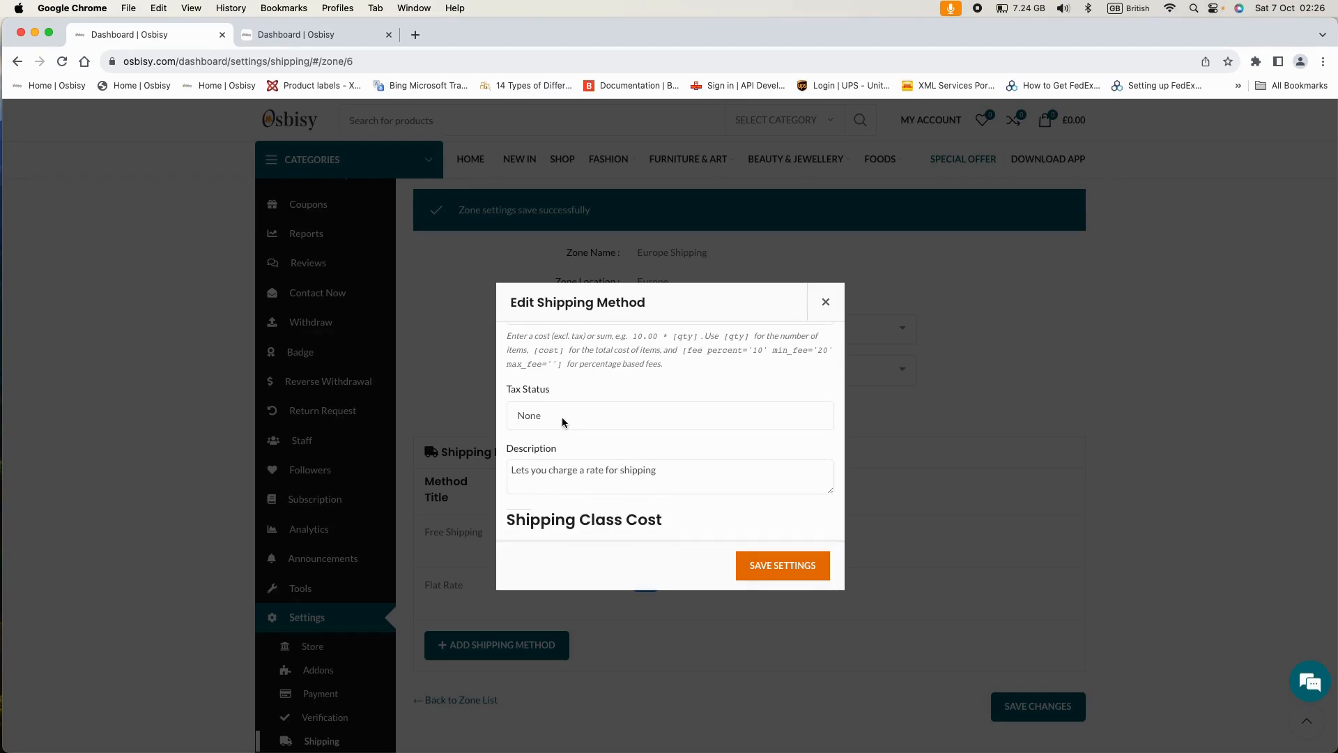
- Enter 25.00 * [qty] as the Heavy Parcel class cost, adapted from the example formula
scroll(573, 416, down, 1)
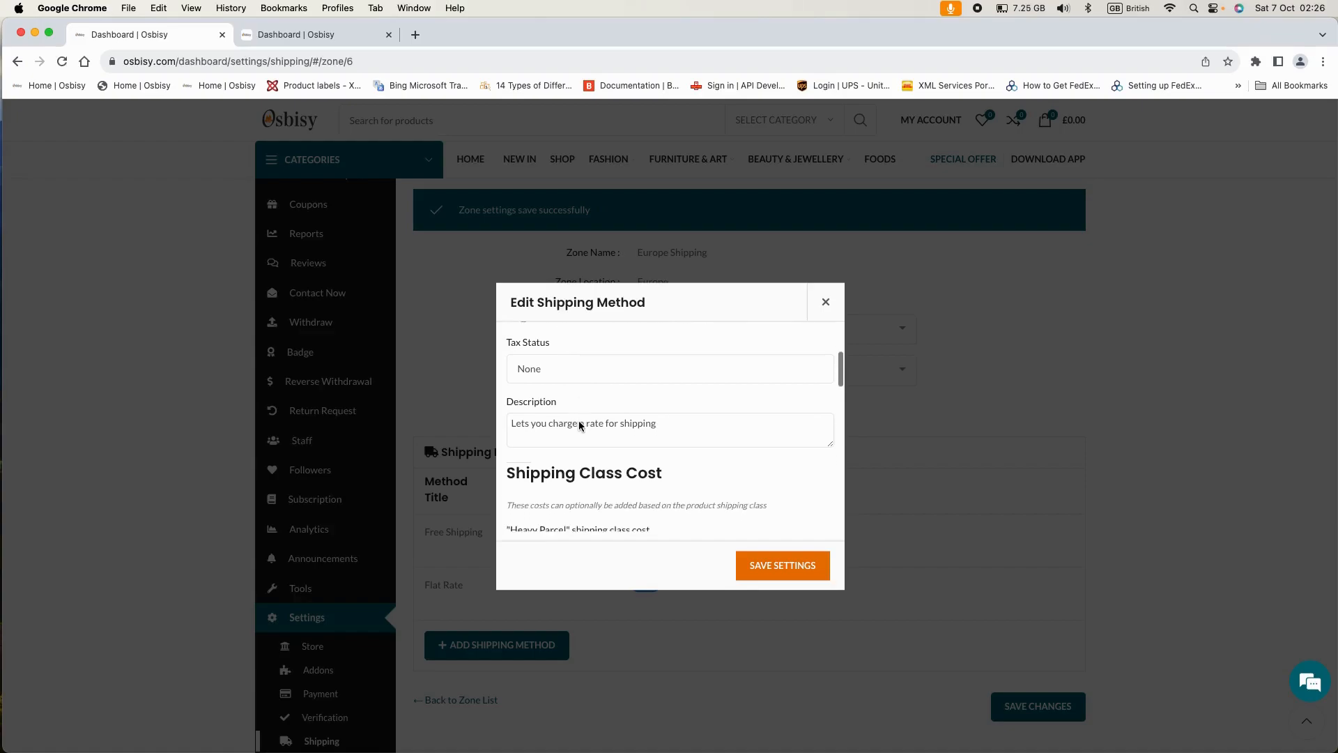
scroll(579, 420, down, 2)
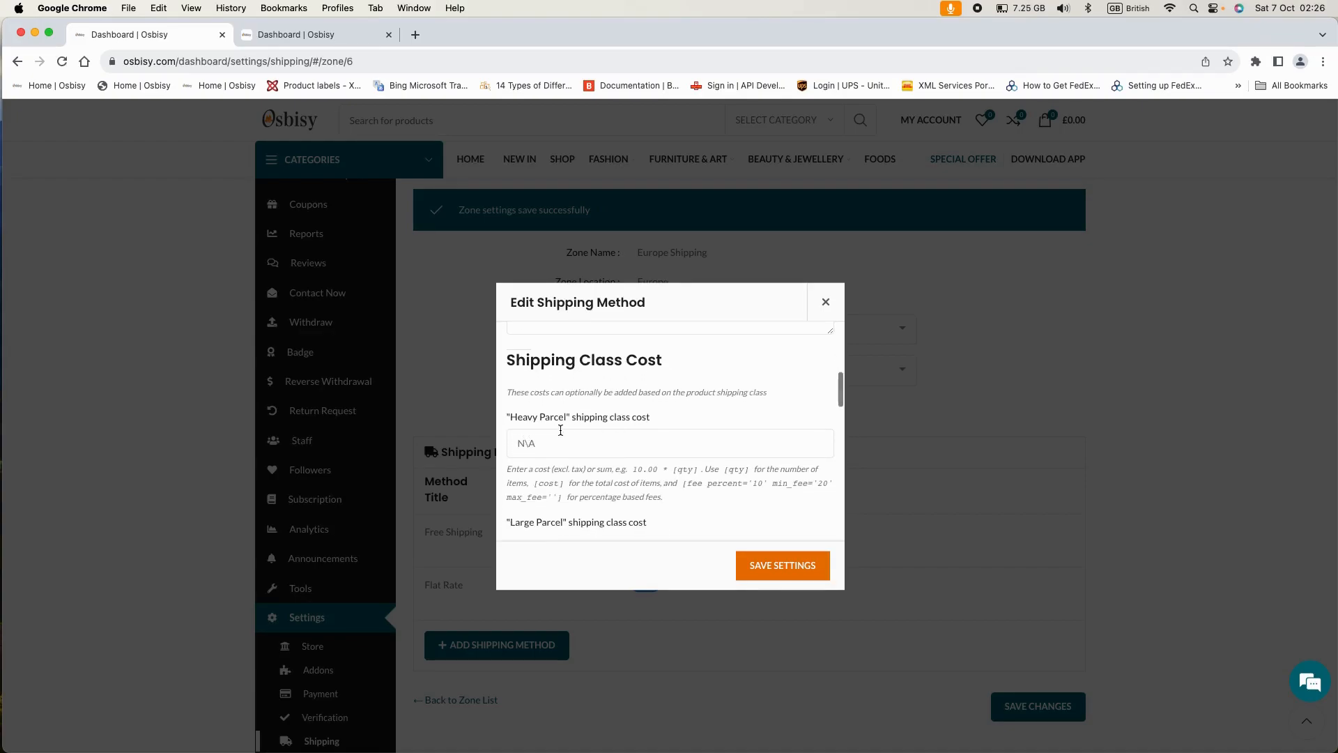
scroll(565, 426, down, 1)
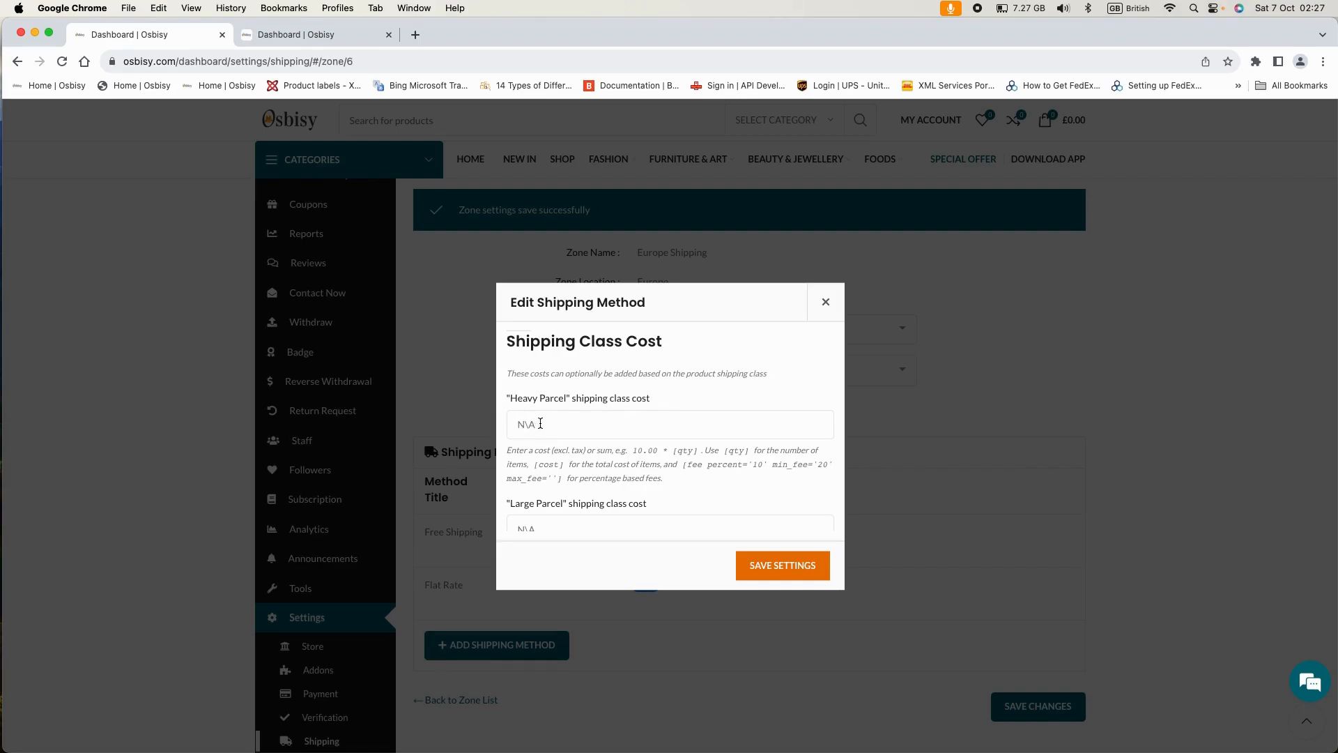
scroll(617, 457, down, 3)
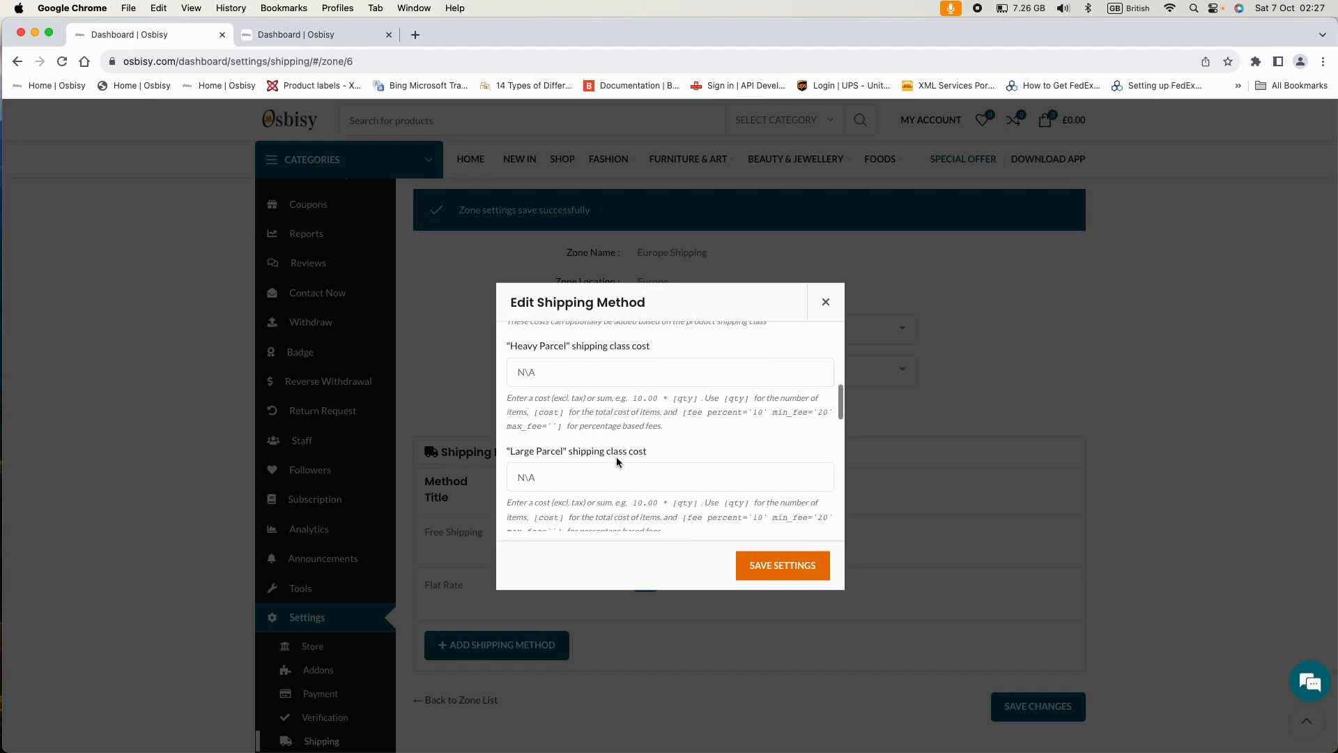
scroll(558, 460, down, 5)
scroll(592, 470, up, 6)
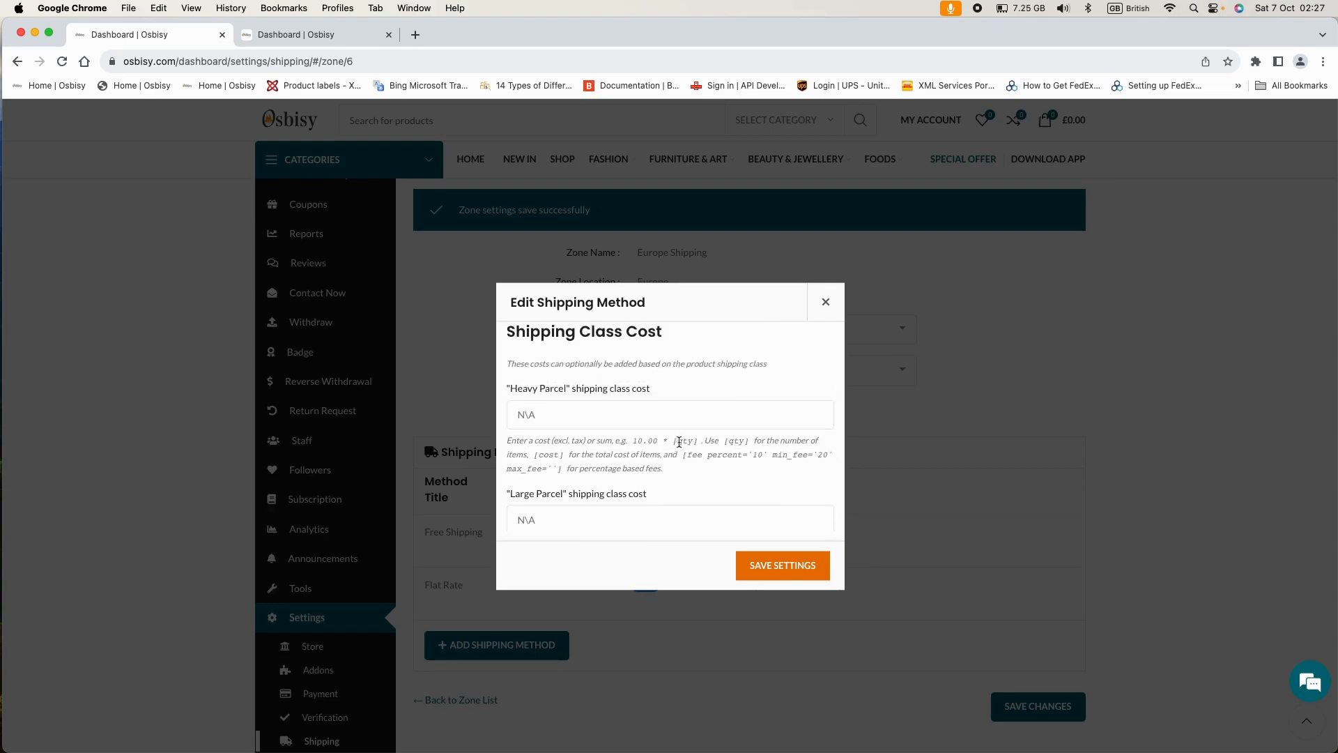
drag(632, 441, 698, 442)
key(super+c)
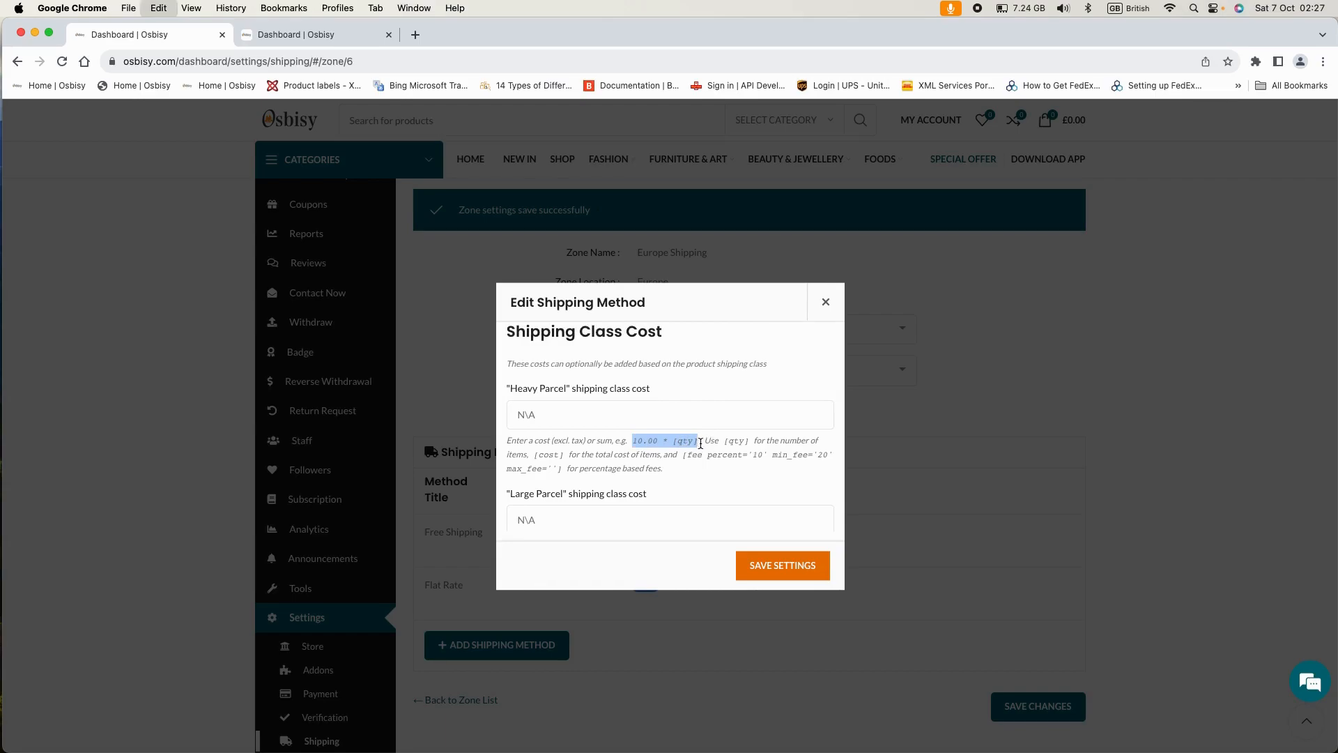
click(520, 415)
key(super+v)
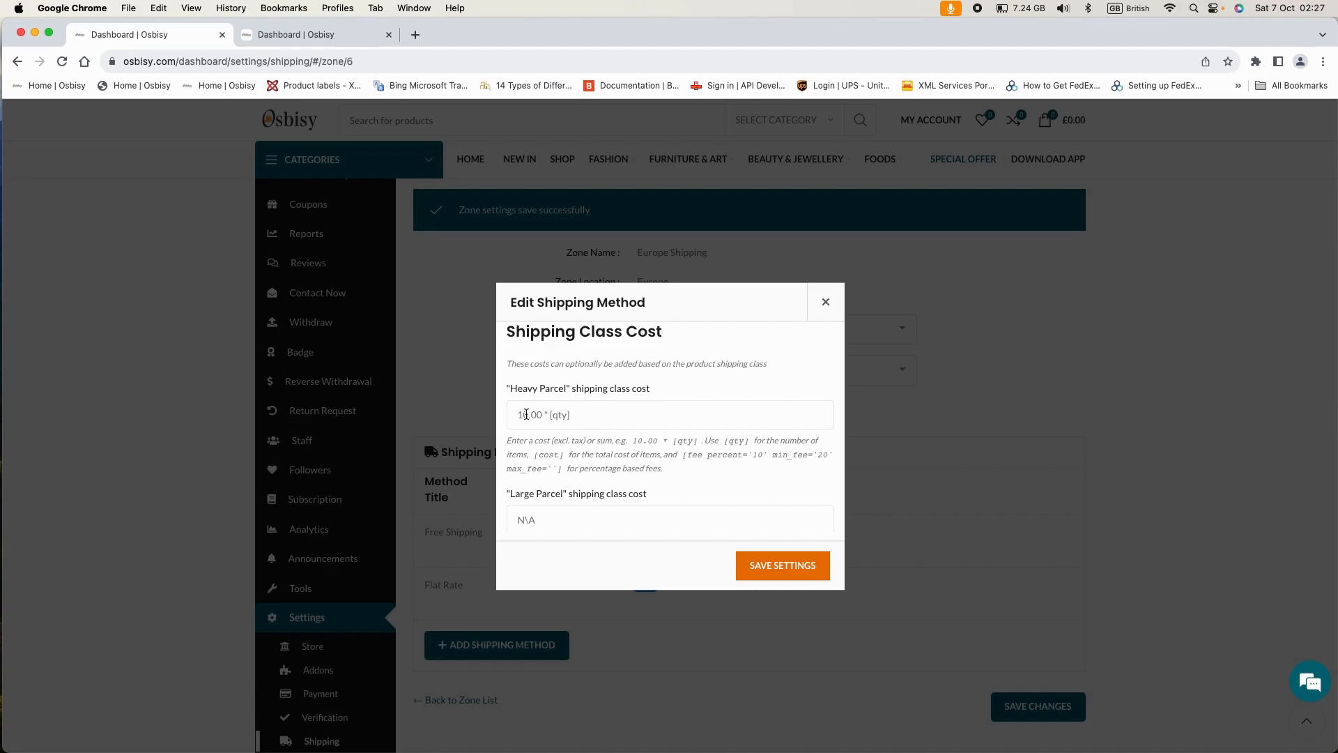
drag(518, 414, 529, 414)
text(25)
- Scroll through the remaining shipping class cost fields to confirm they stay N\A
scroll(637, 410, up, 6)
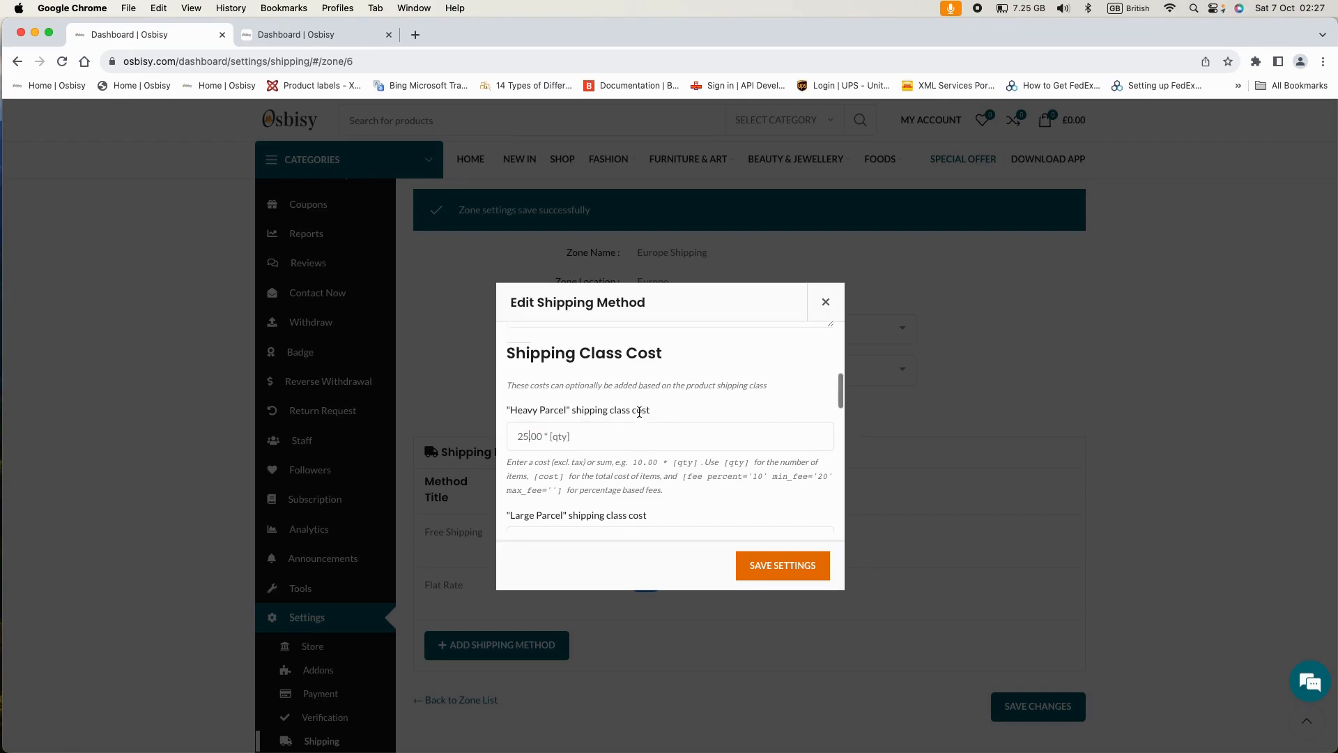
scroll(604, 419, up, 1)
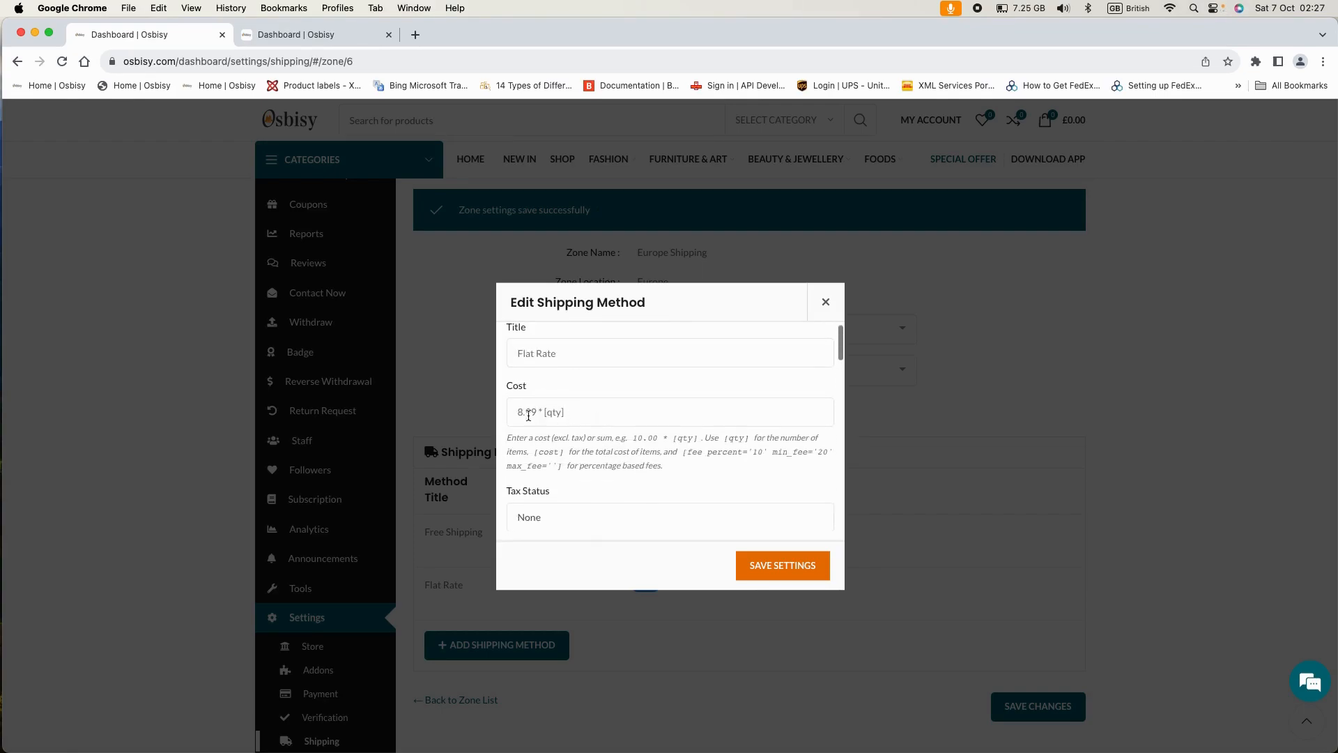
scroll(586, 421, down, 4)
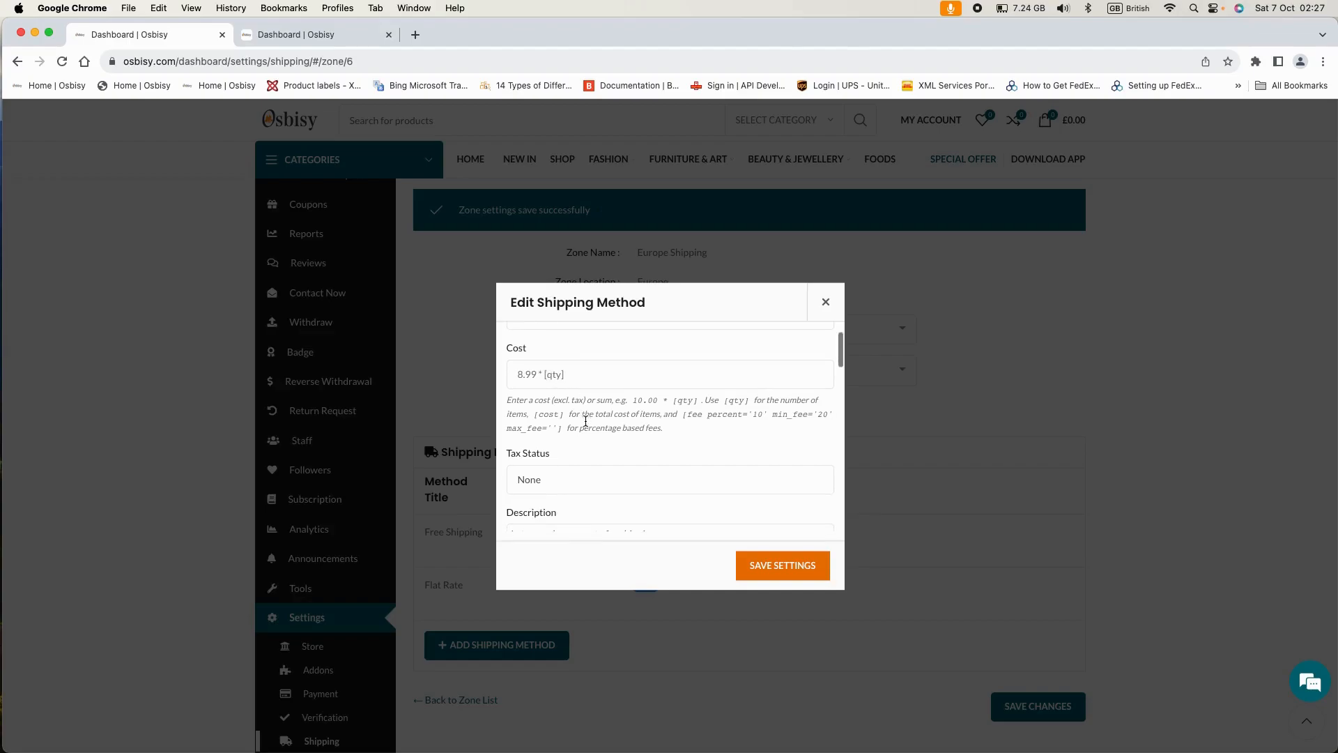
scroll(585, 421, down, 1)
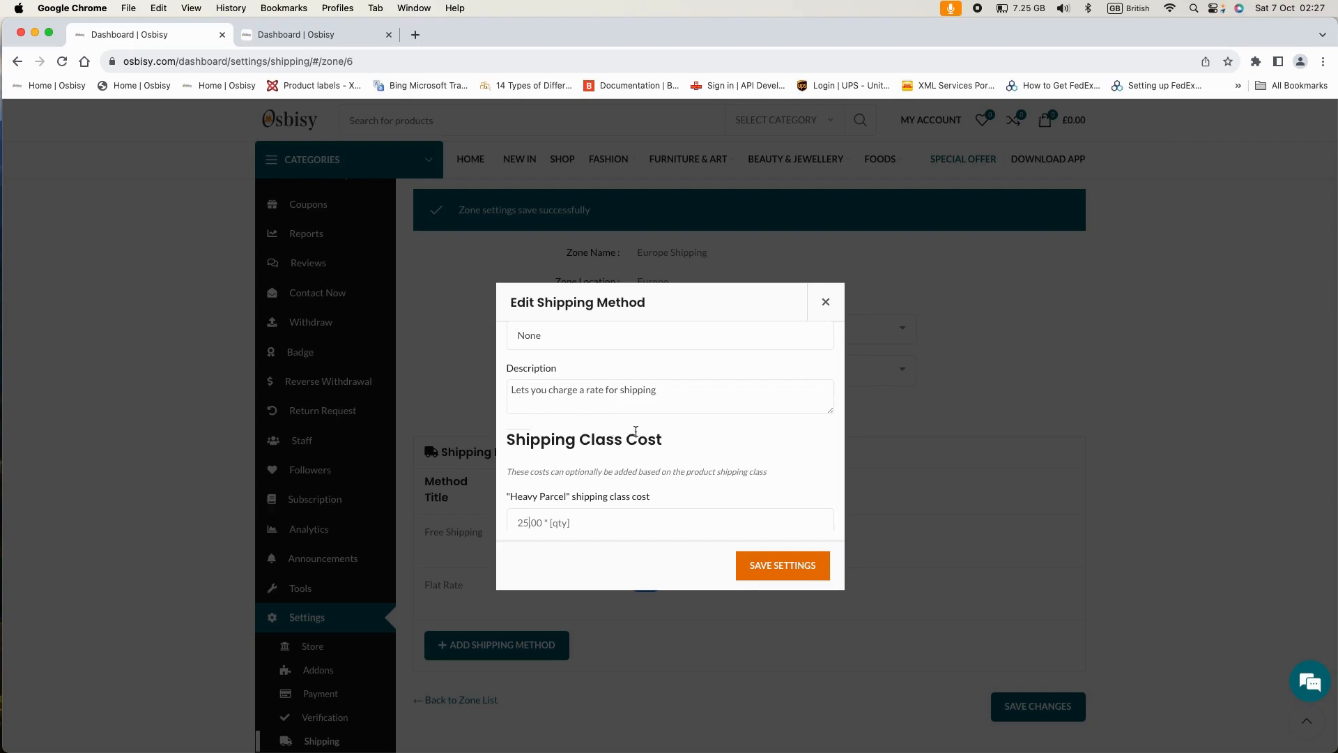
scroll(636, 431, up, 3)
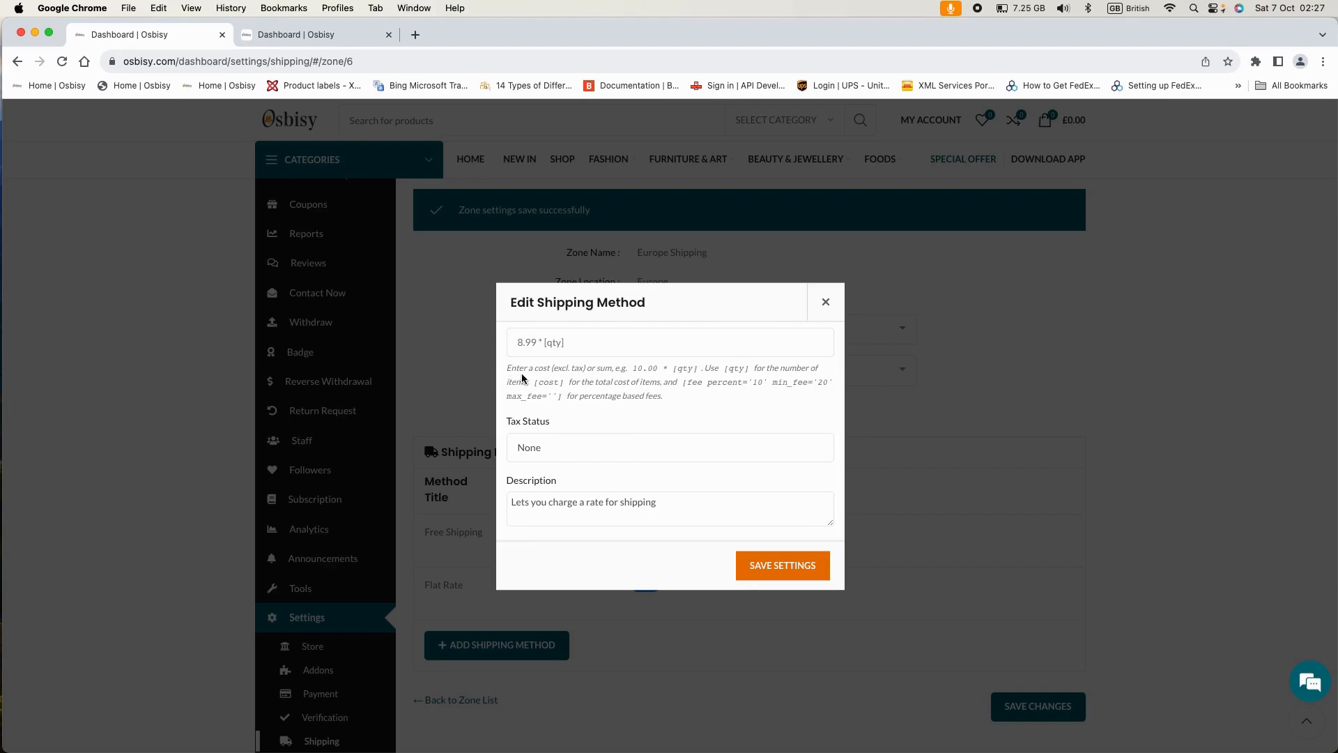
scroll(627, 421, down, 3)
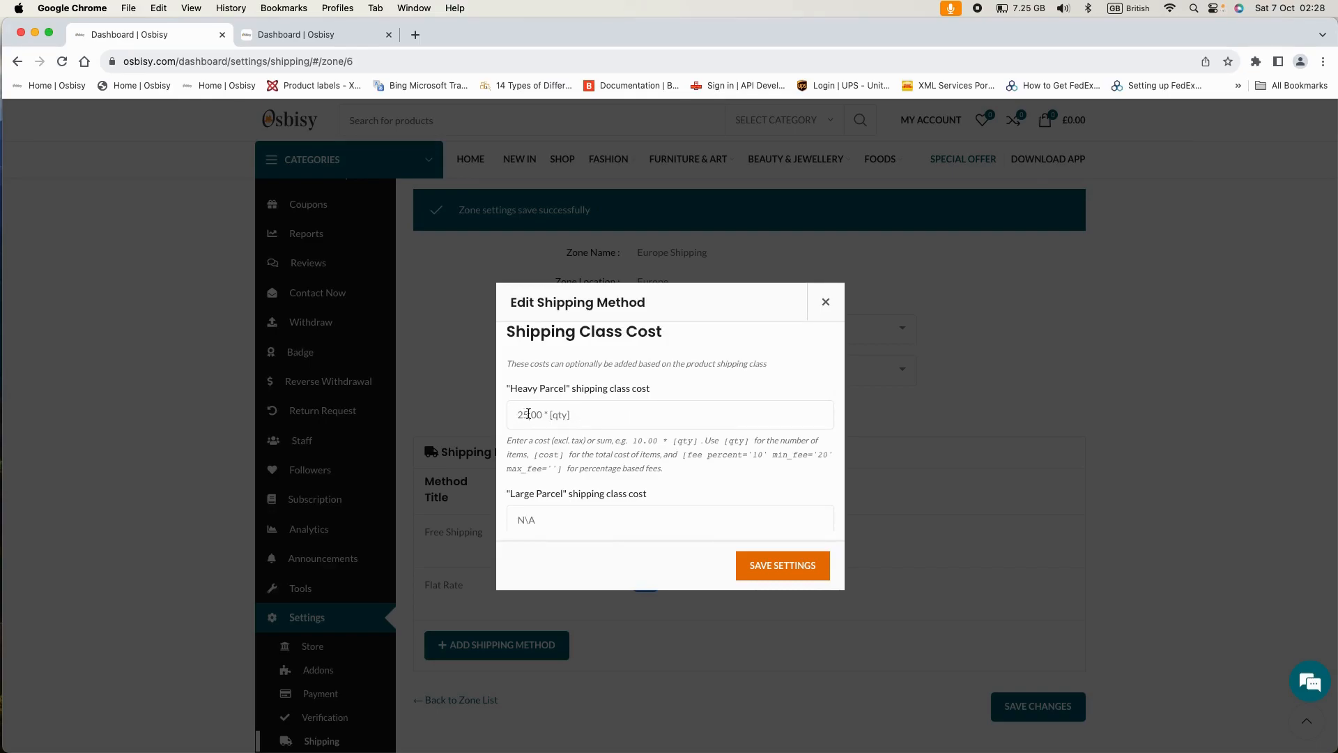
scroll(601, 414, up, 8)
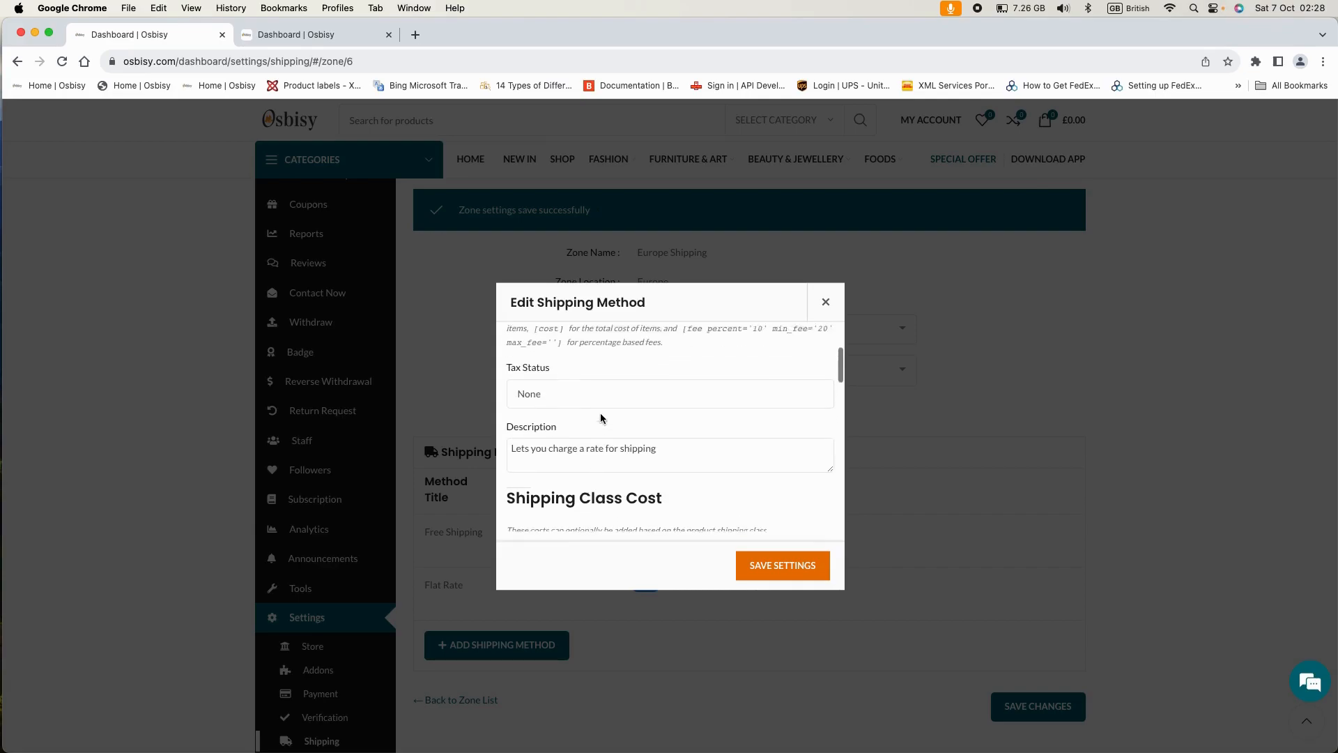
scroll(600, 413, down, 8)
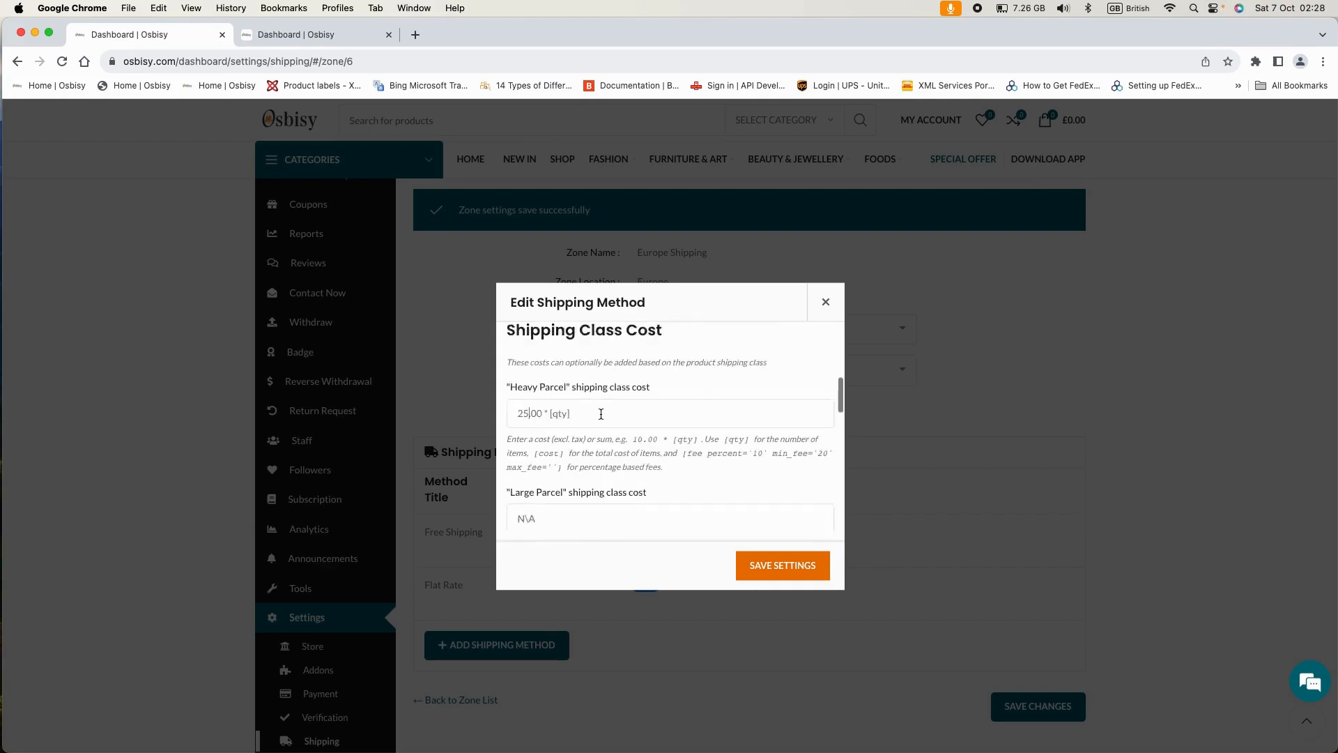
scroll(601, 414, up, 3)
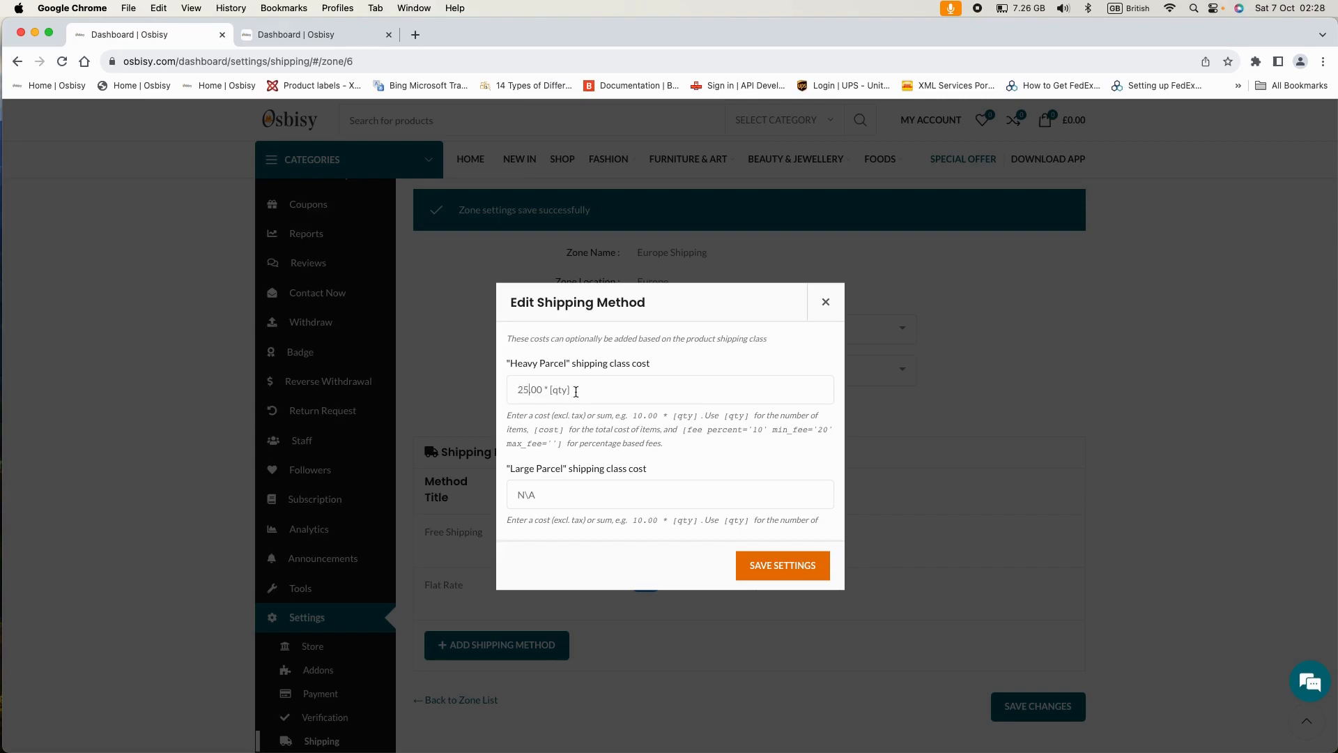
scroll(690, 439, down, 1)
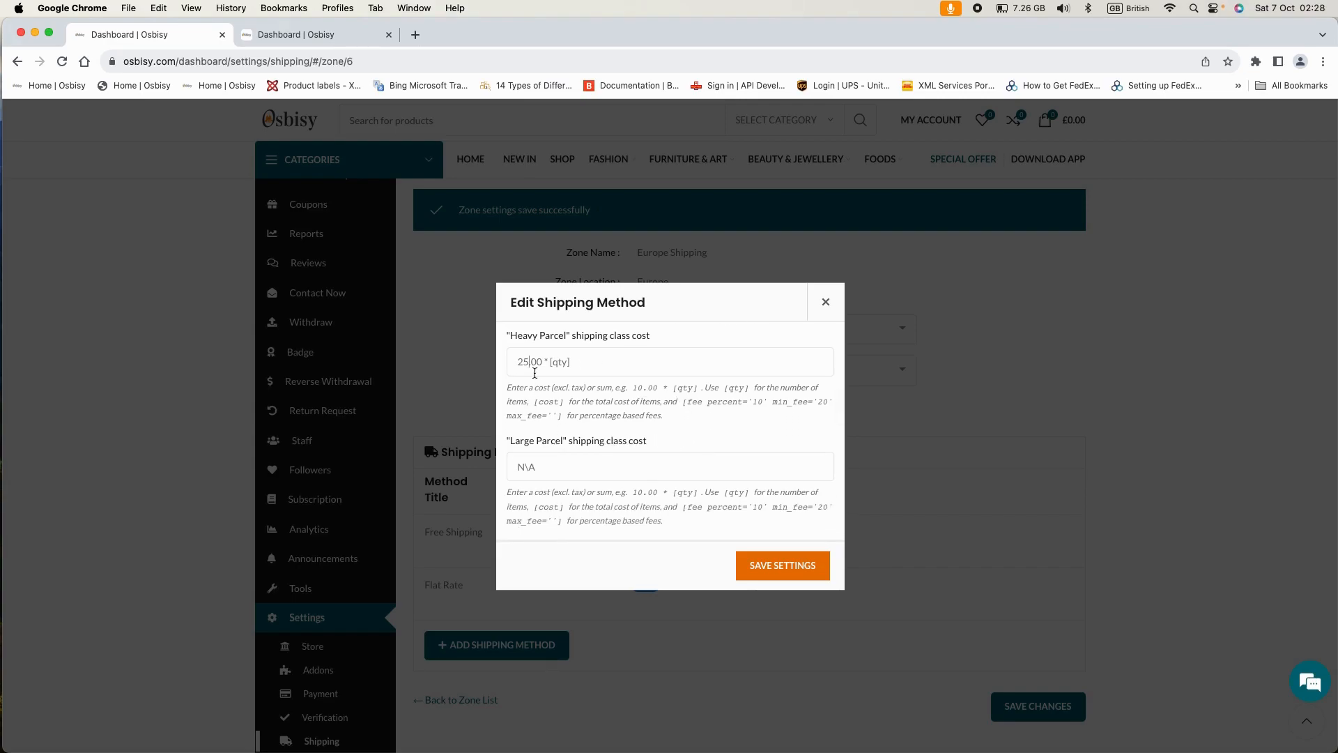
scroll(543, 443, down, 1)
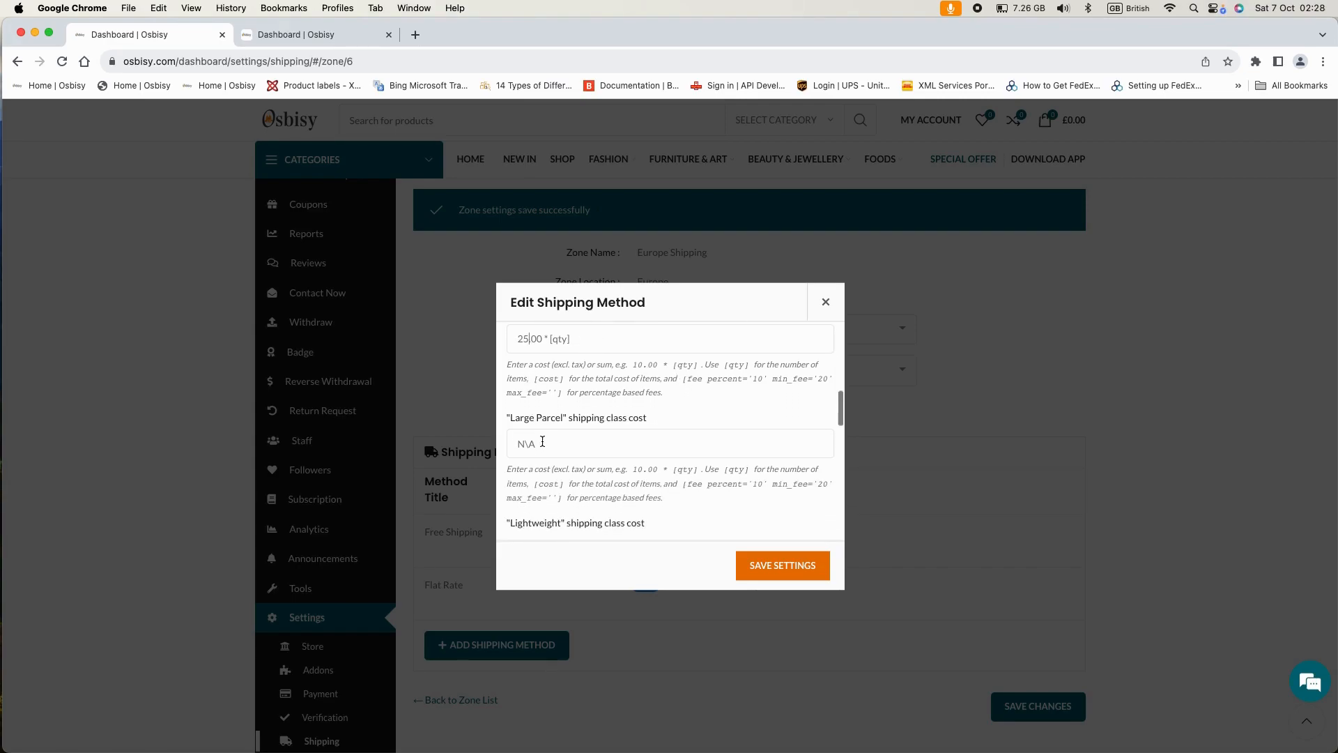
scroll(552, 426, down, 2)
scroll(570, 412, down, 5)
scroll(623, 447, down, 8)
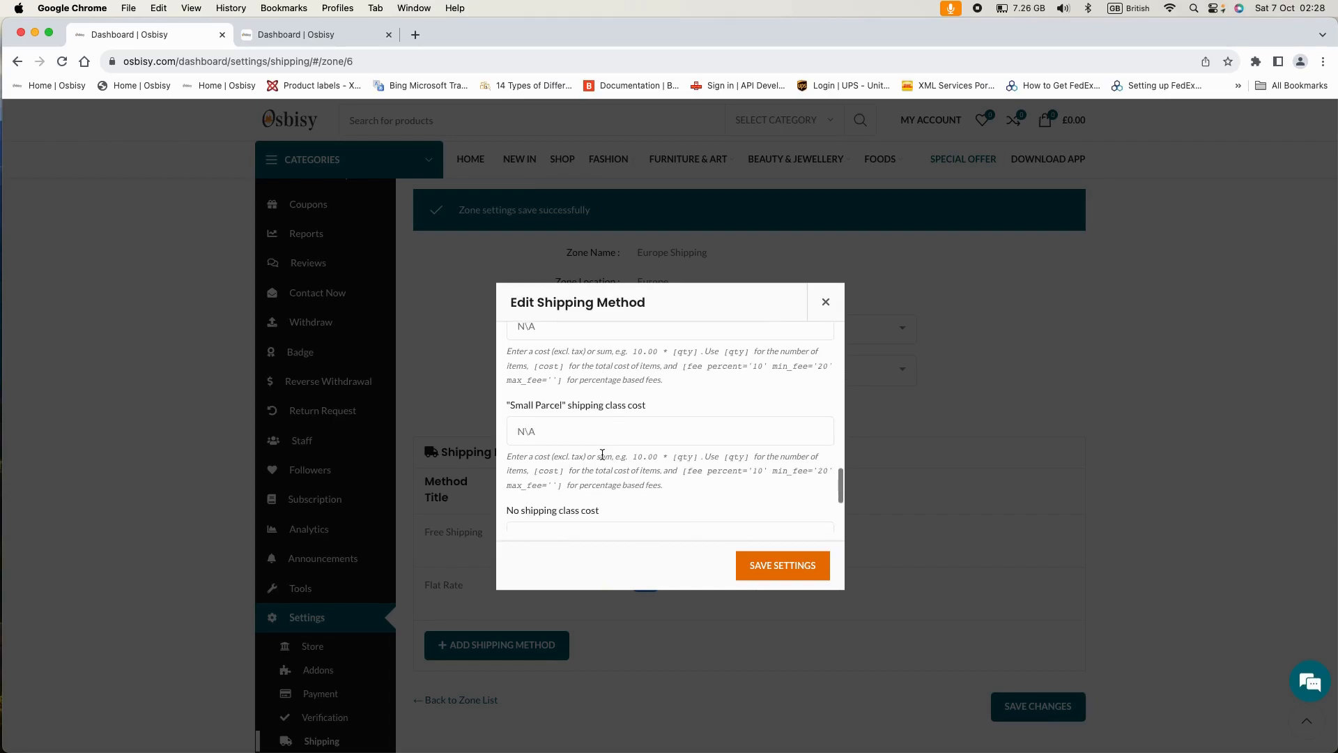
scroll(592, 435, down, 2)
scroll(617, 440, up, 10)
scroll(618, 437, up, 5)
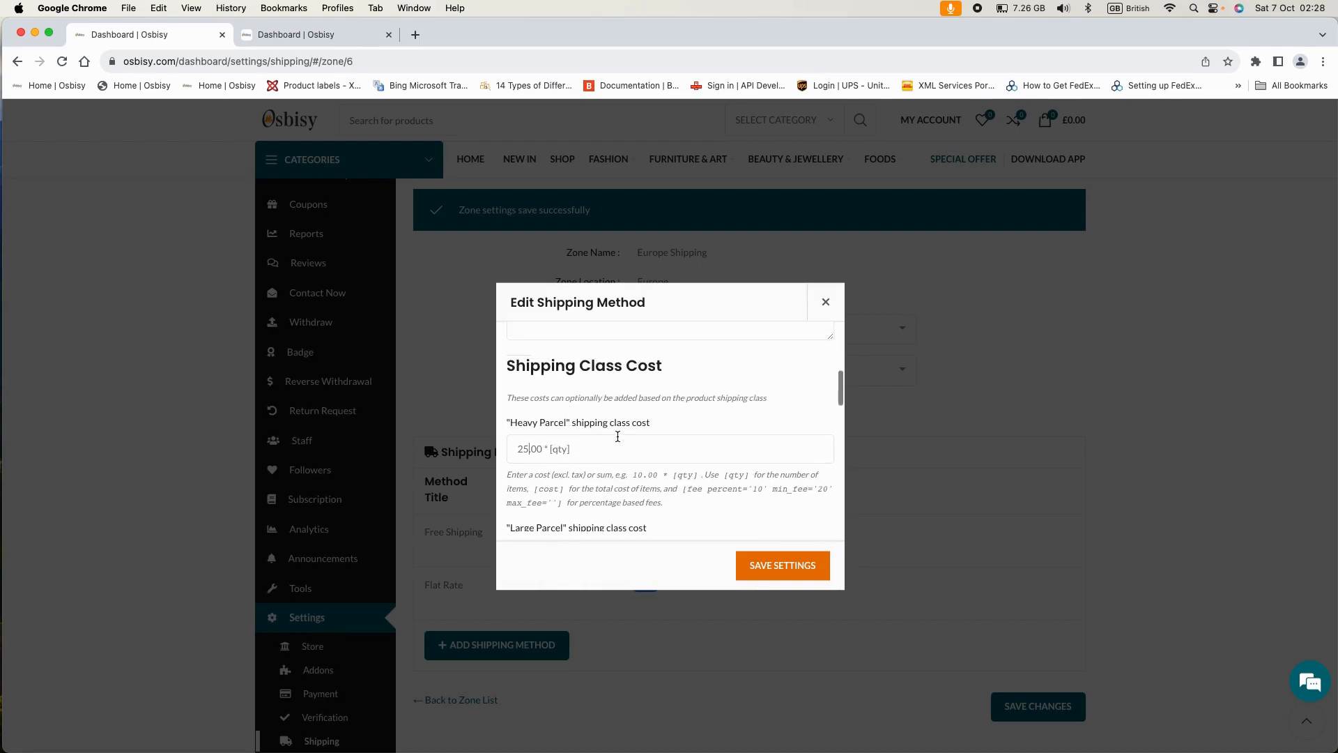
- Save the Flat Rate method settings, then save the Europe Shipping zone
click(783, 565)
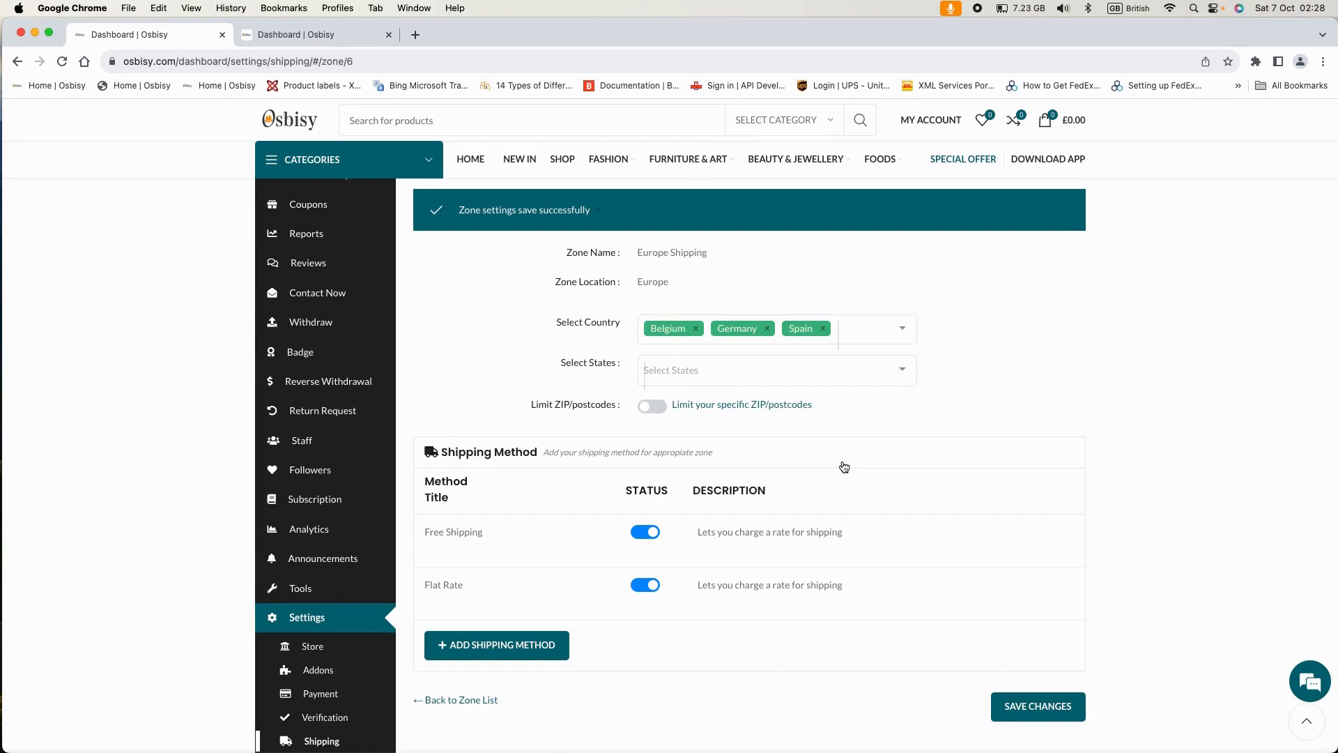
click(1021, 707)
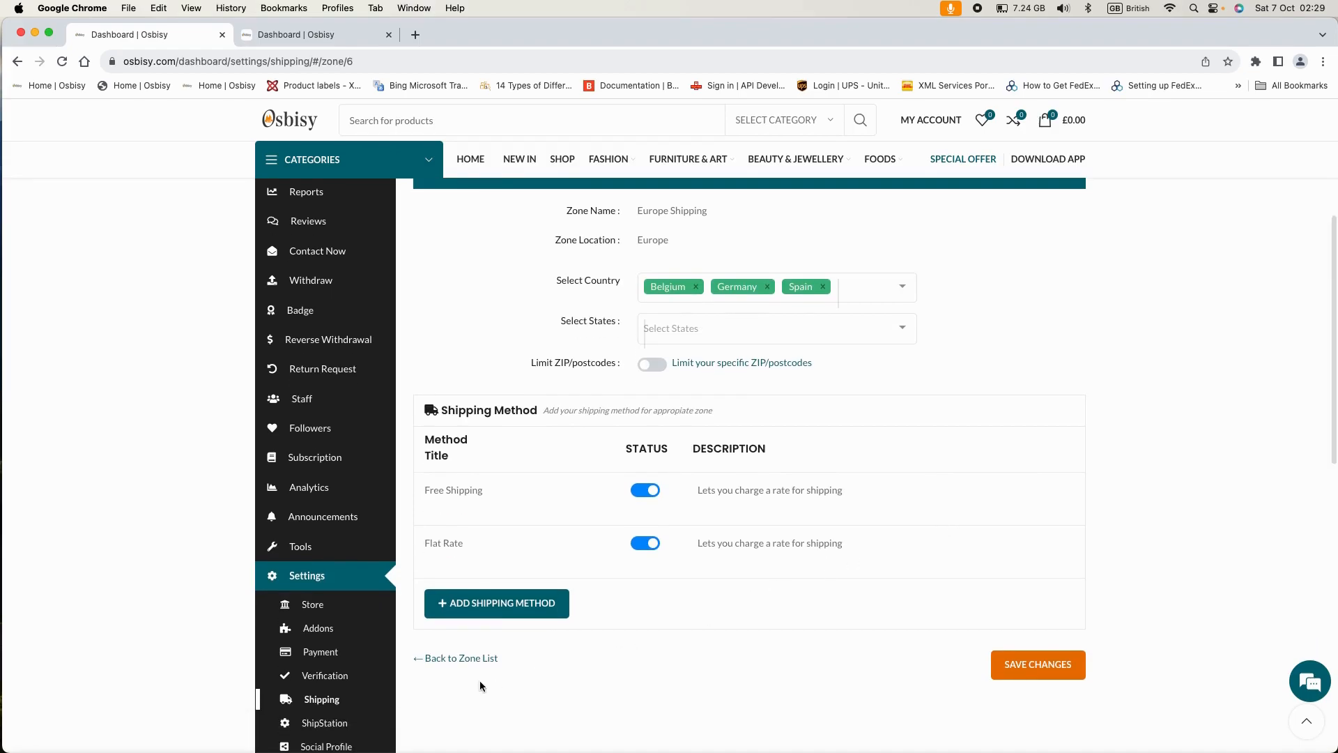
- Go back to the zone list and review Europe Shipping's Free Shipping and Flat Rate methods
click(466, 658)
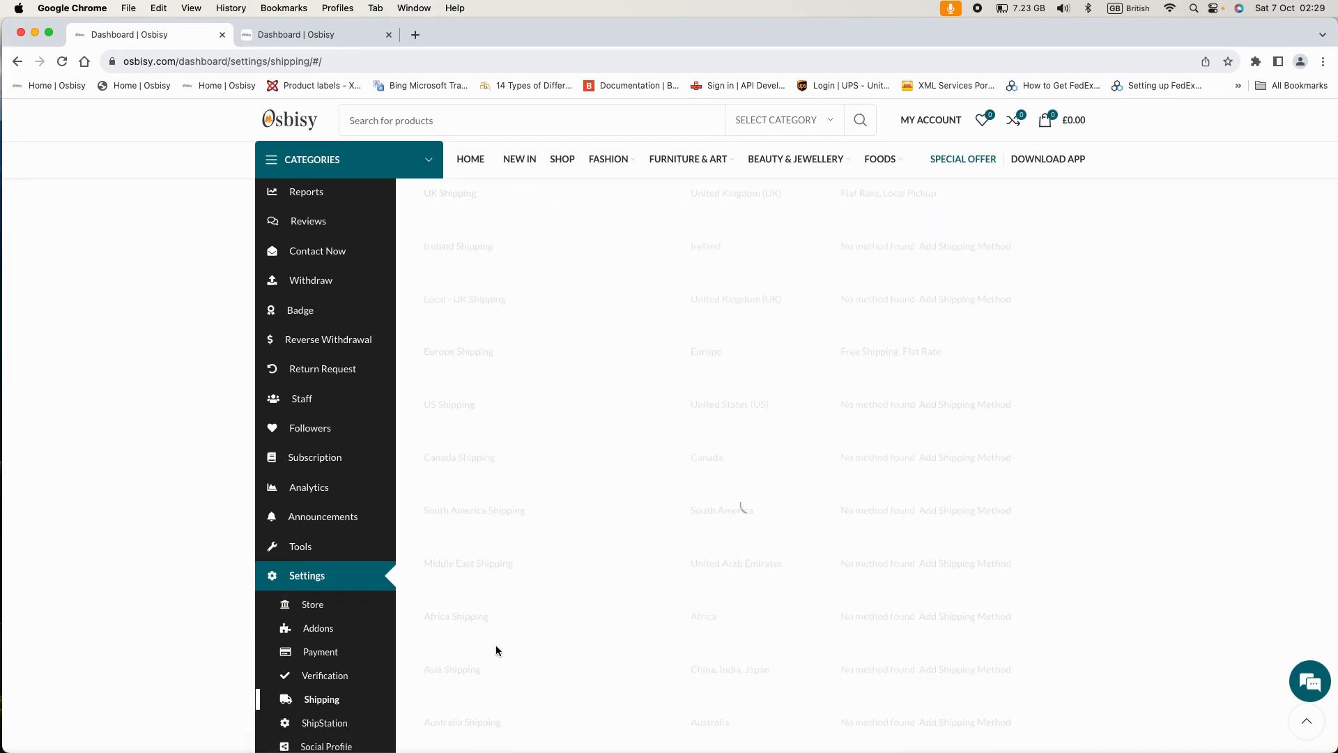
scroll(1015, 422, up, 3)
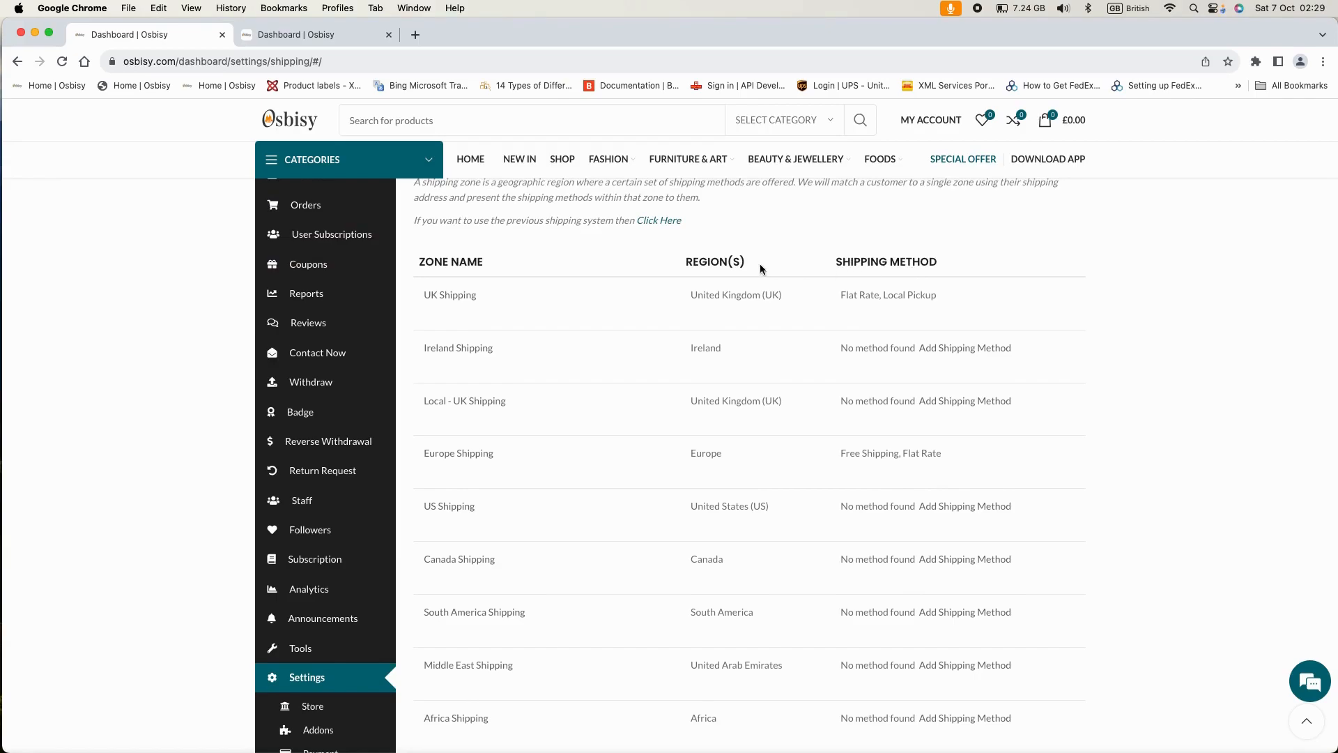
scroll(951, 283, down, 1)
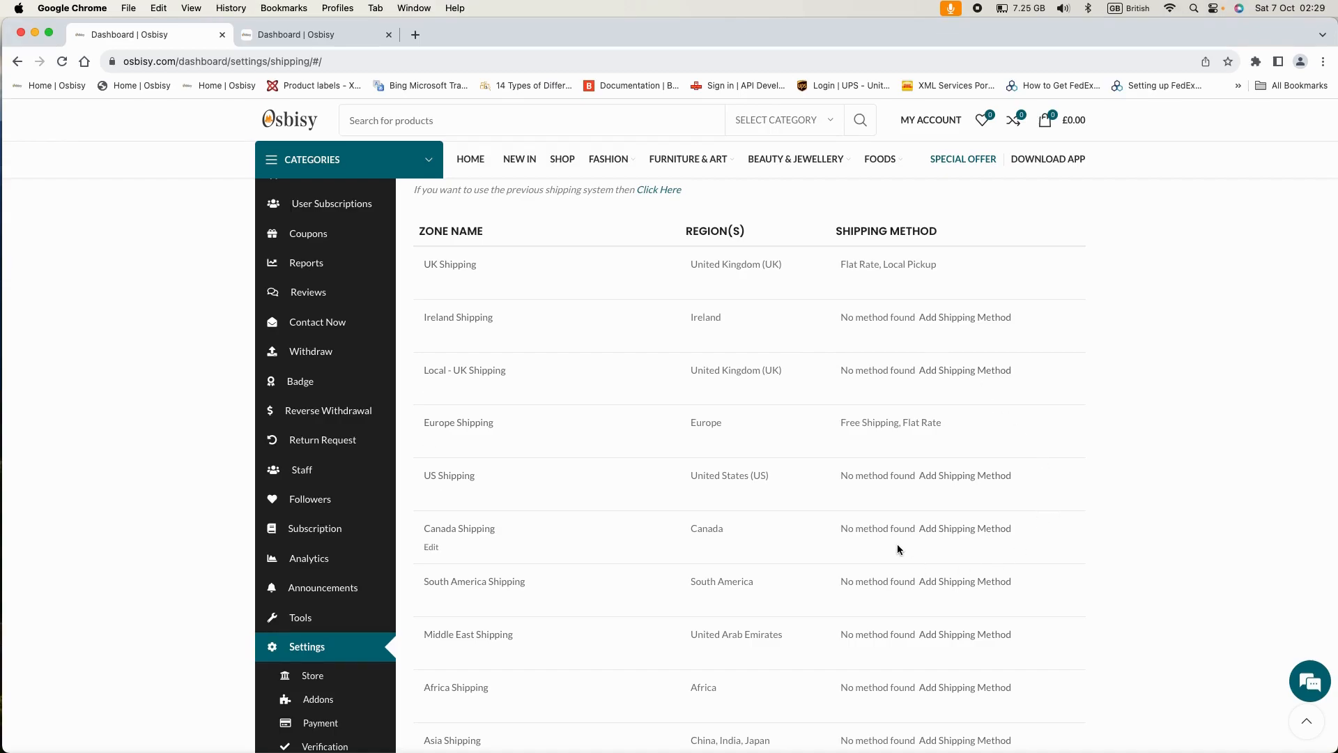
scroll(898, 545, down, 5)
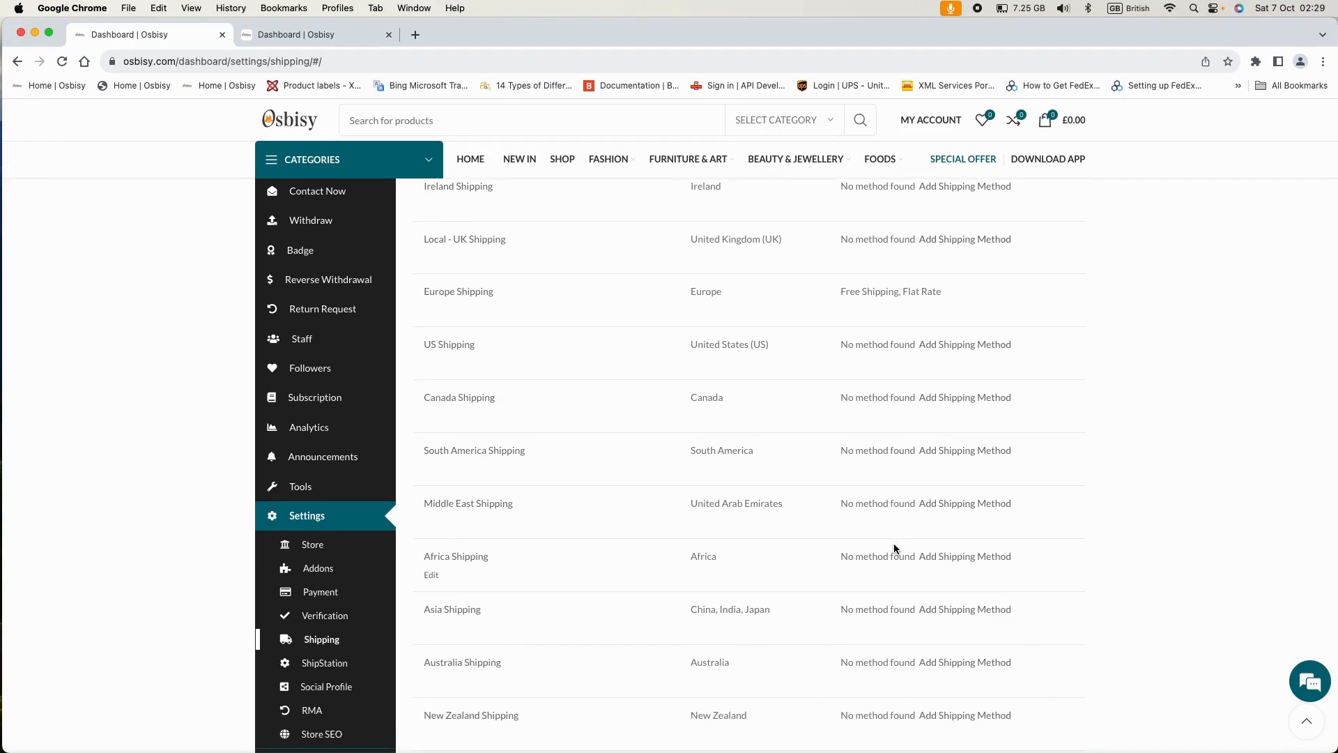
scroll(894, 547, down, 4)
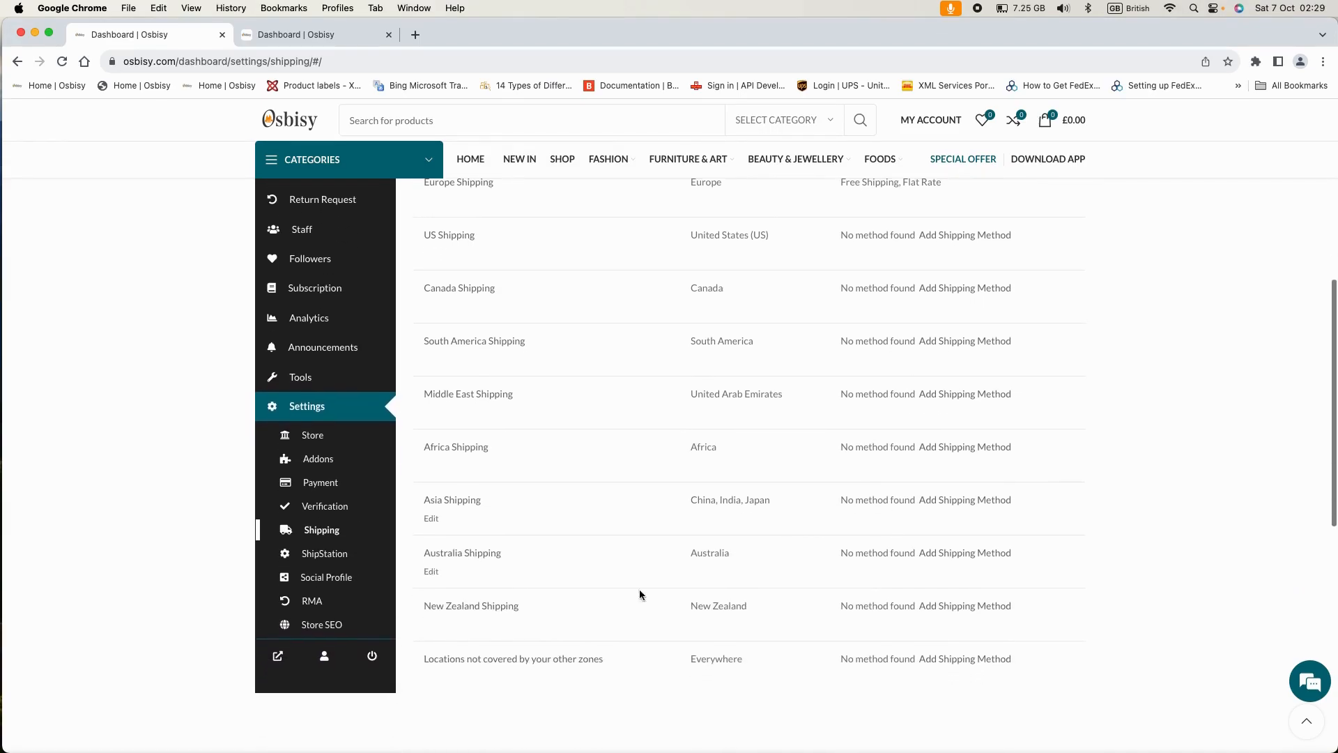
scroll(538, 583, up, 2)
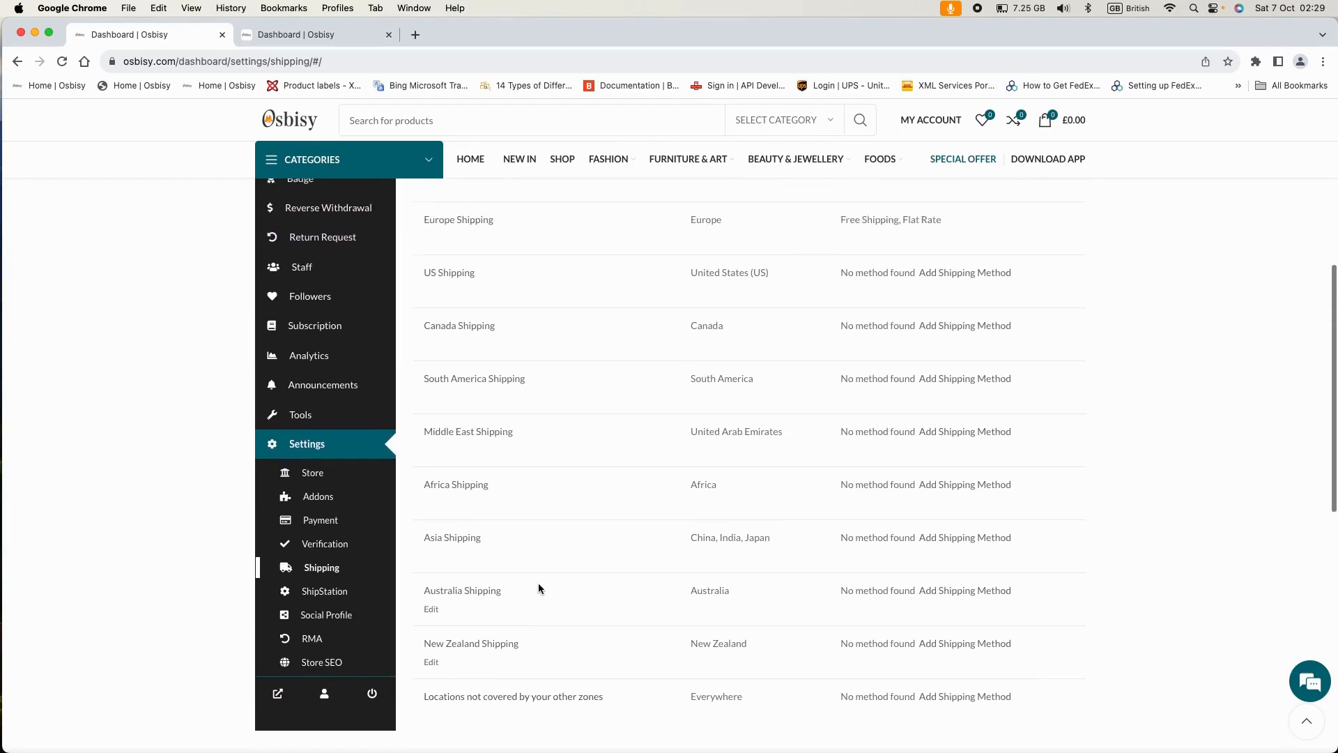
scroll(588, 498, up, 3)
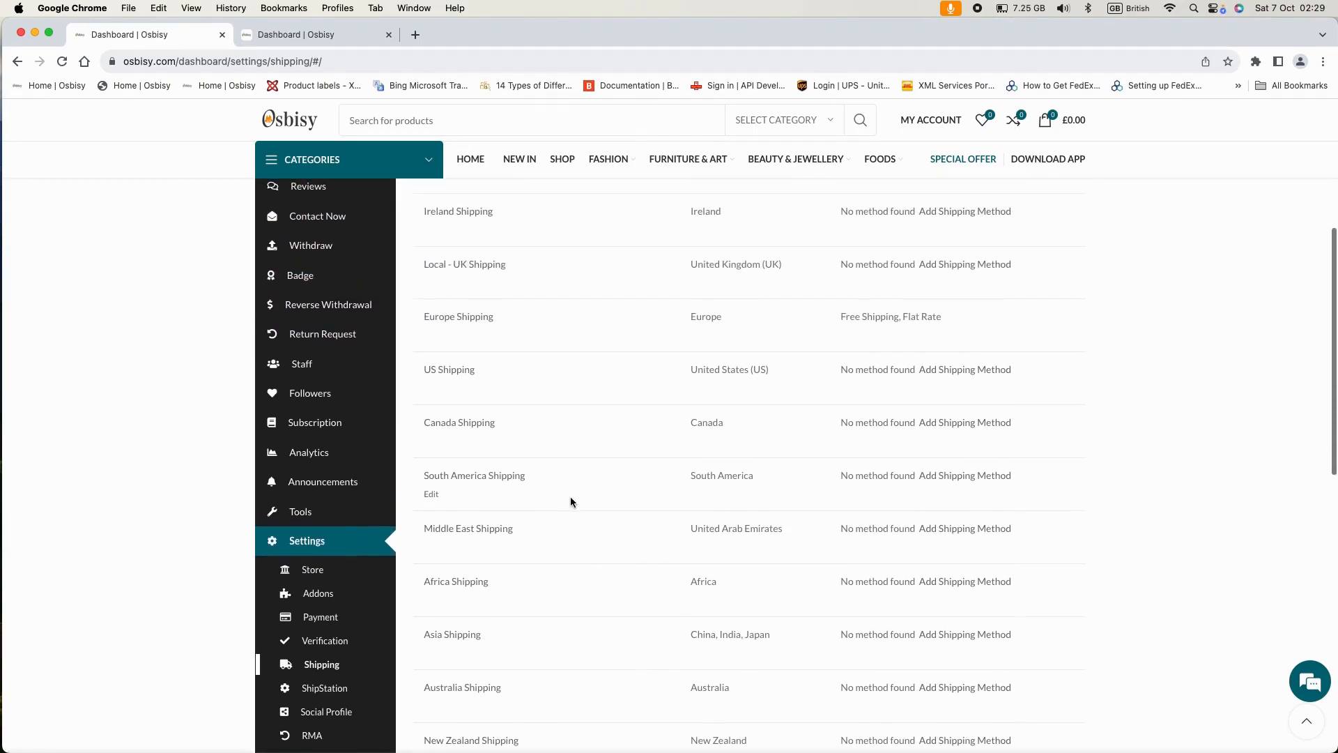
scroll(605, 503, up, 1)
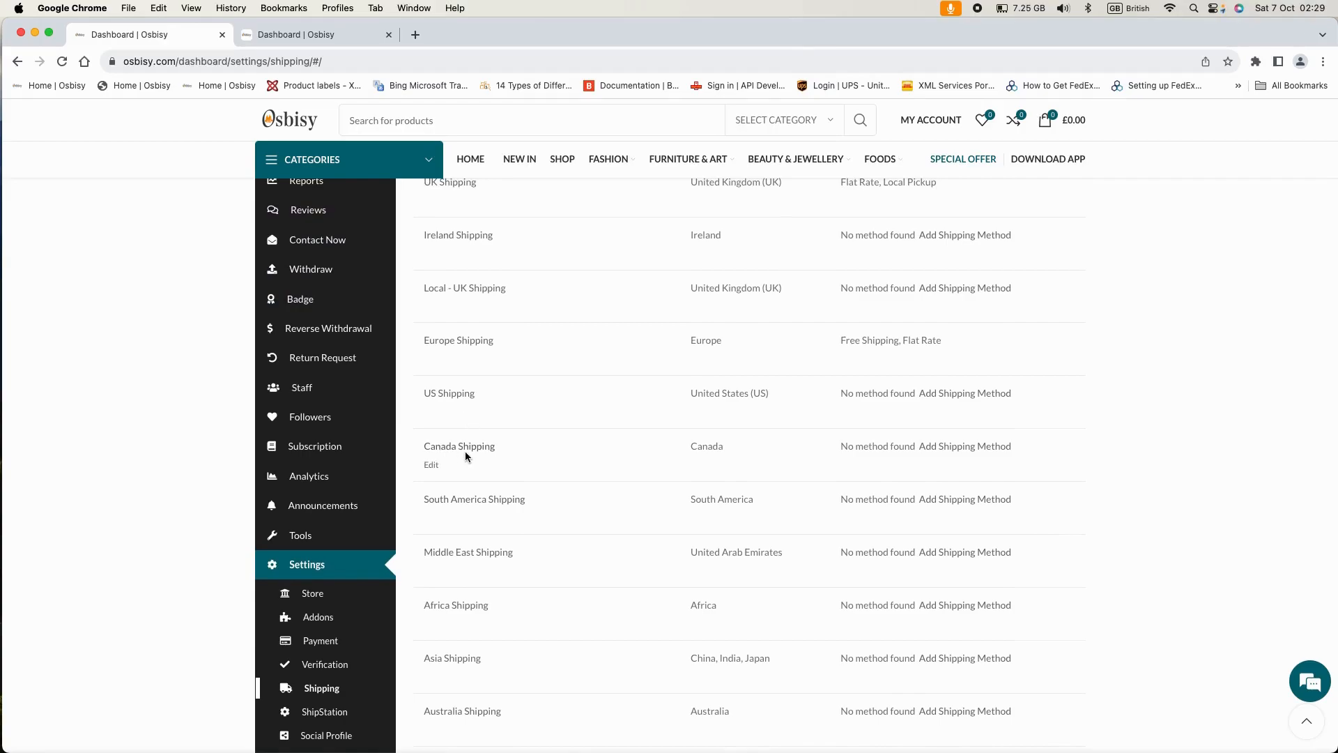
scroll(543, 458, up, 3)
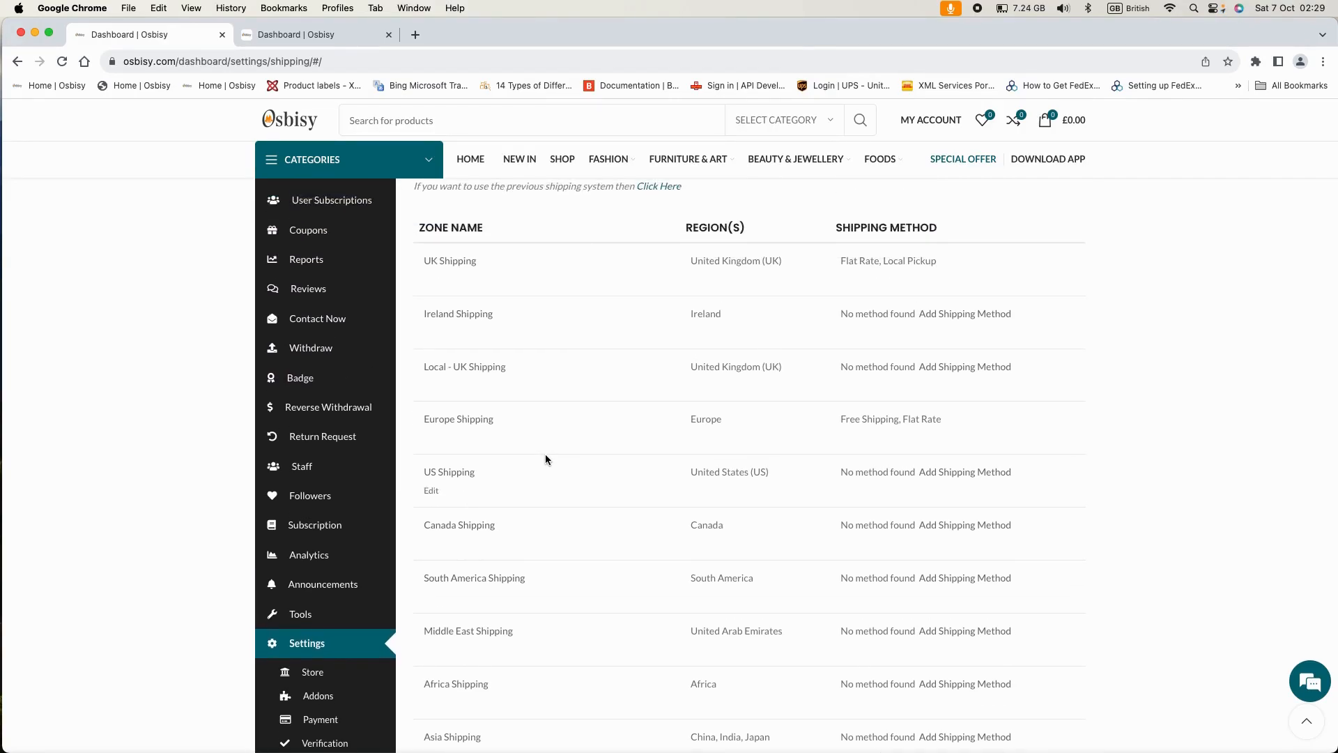
scroll(544, 458, up, 1)
scroll(545, 457, up, 1)
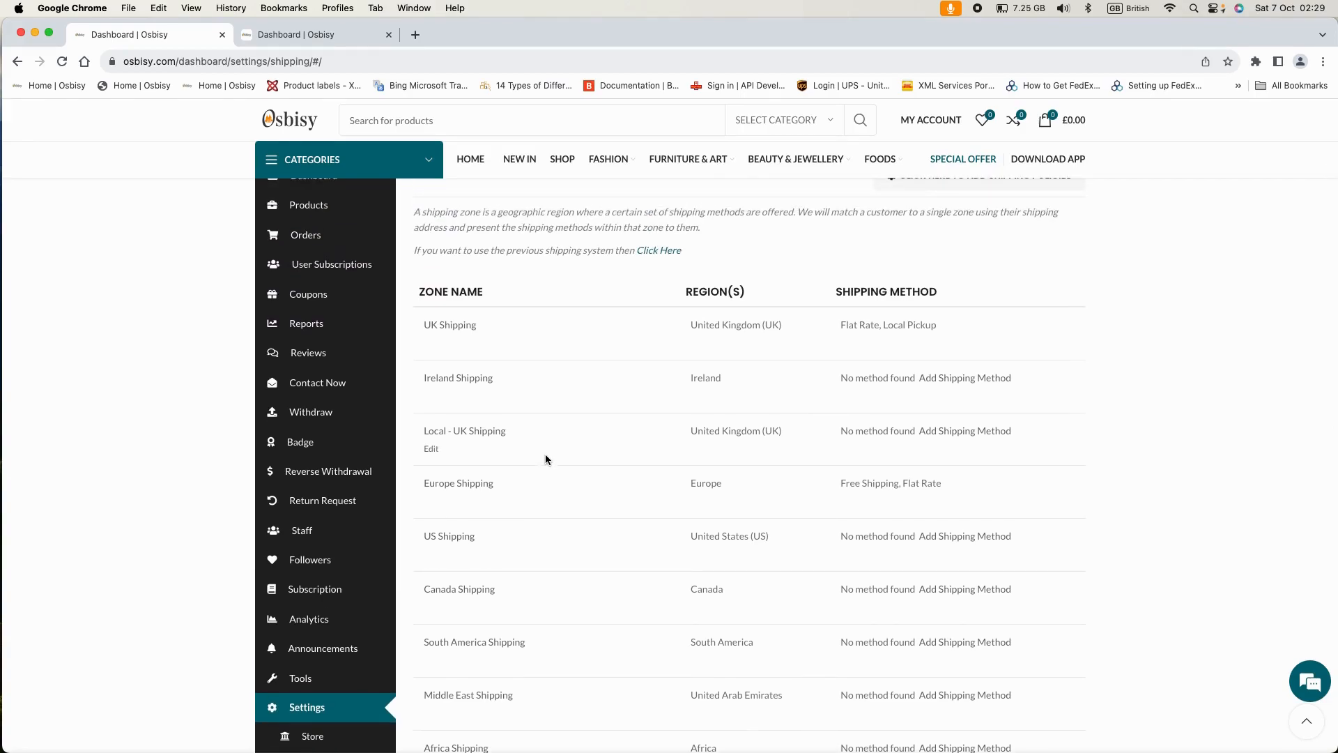
scroll(834, 458, up, 3)
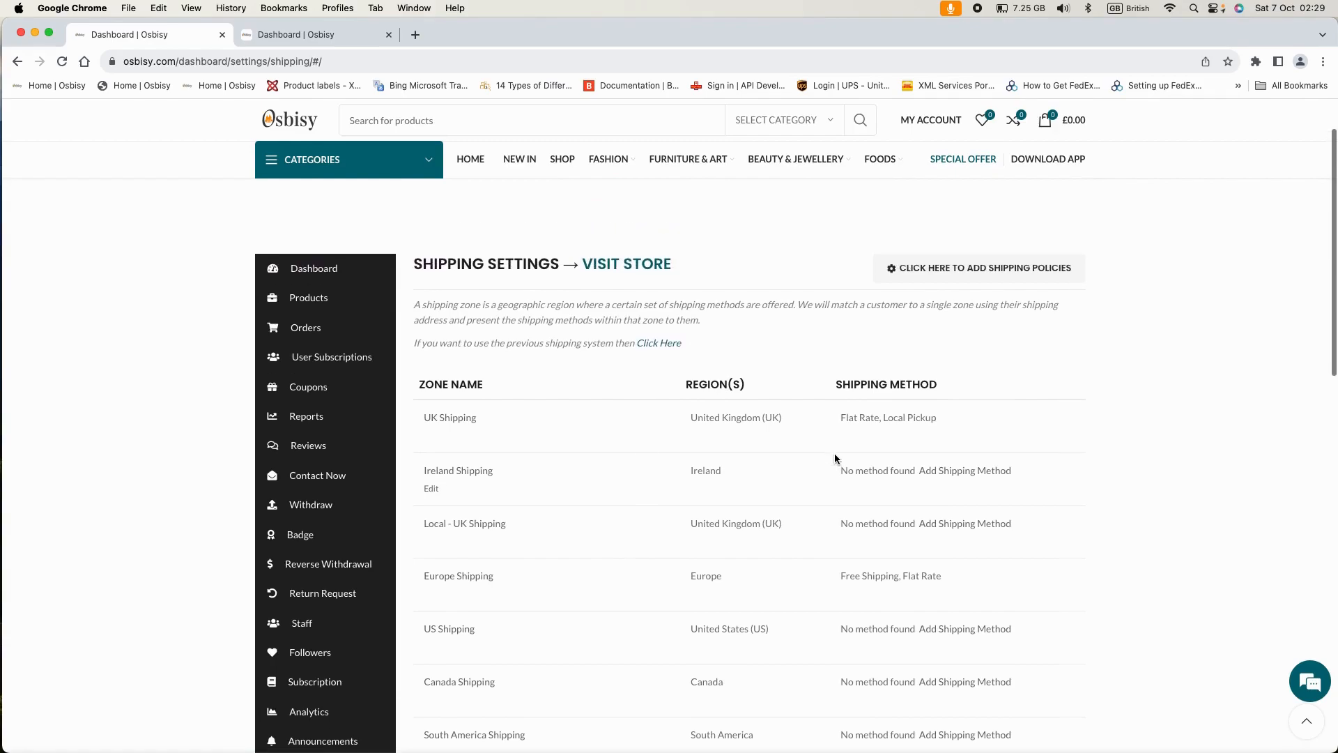
scroll(730, 500, down, 1)
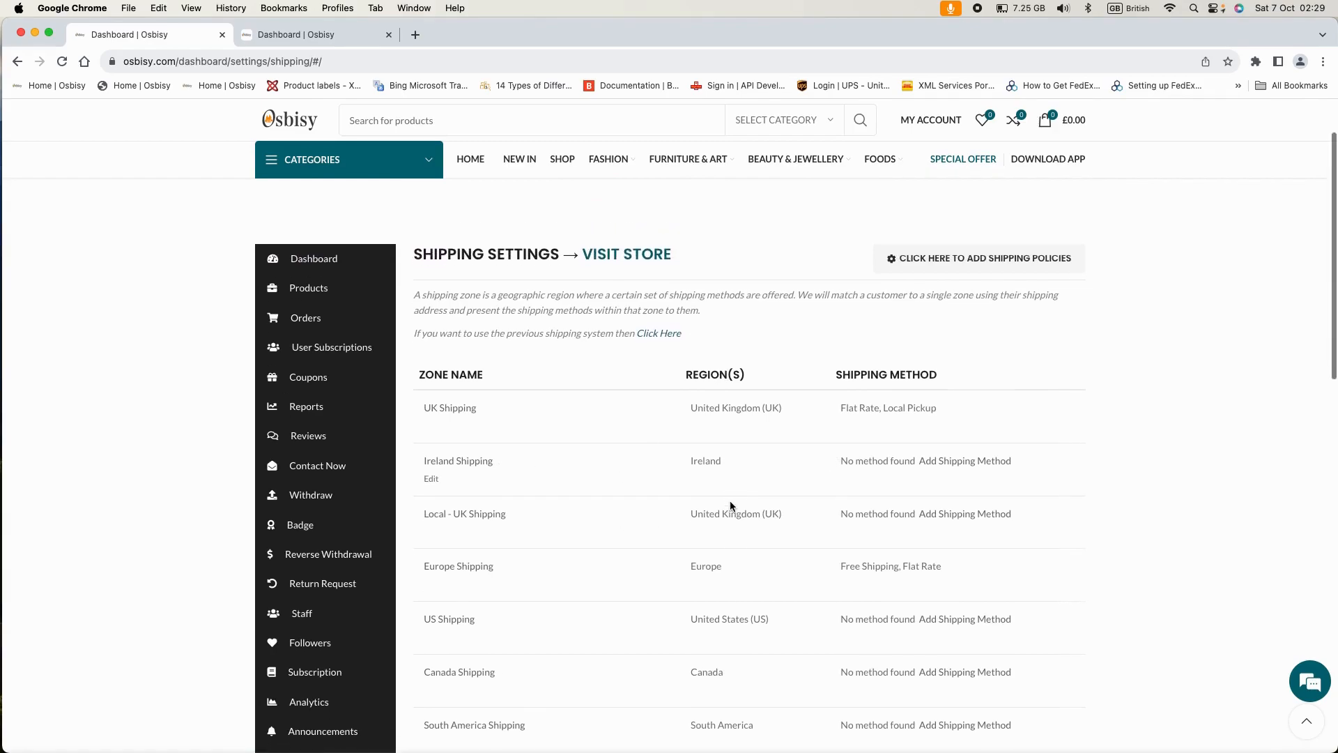
scroll(729, 500, down, 1)
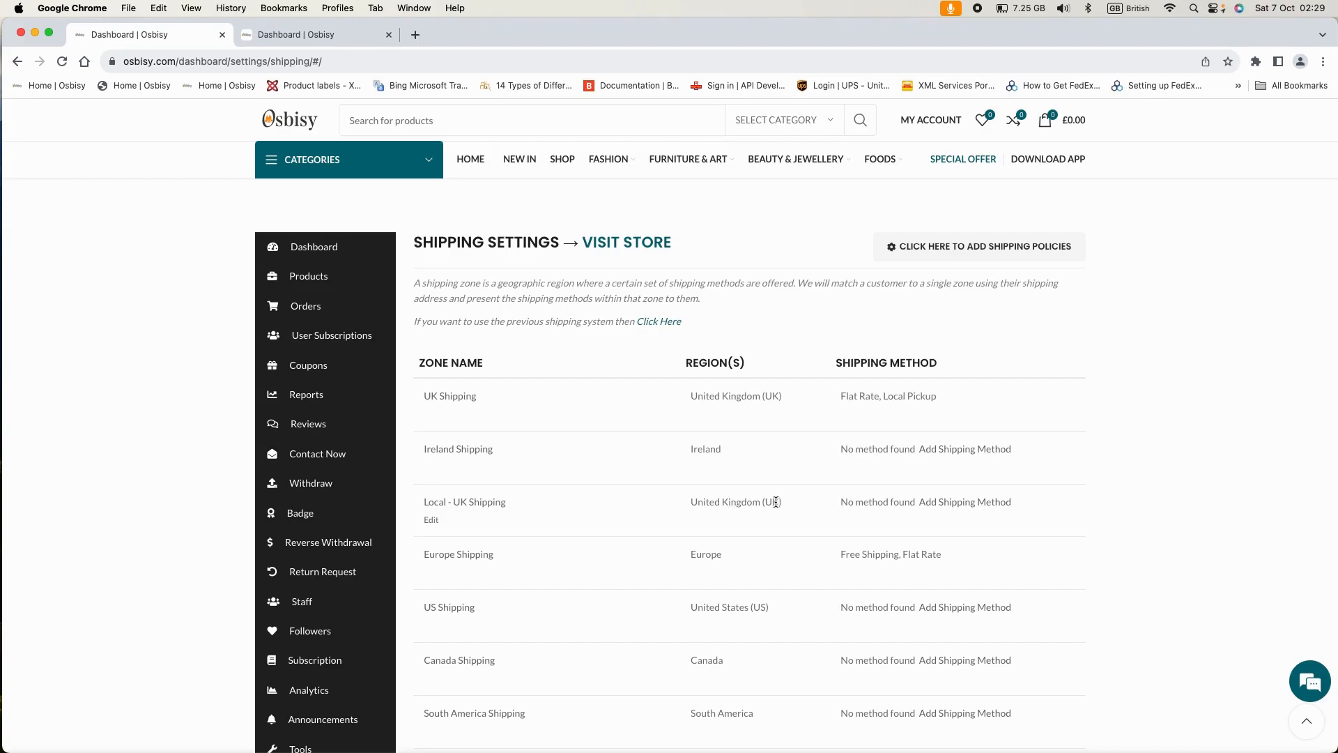
scroll(776, 501, up, 3)
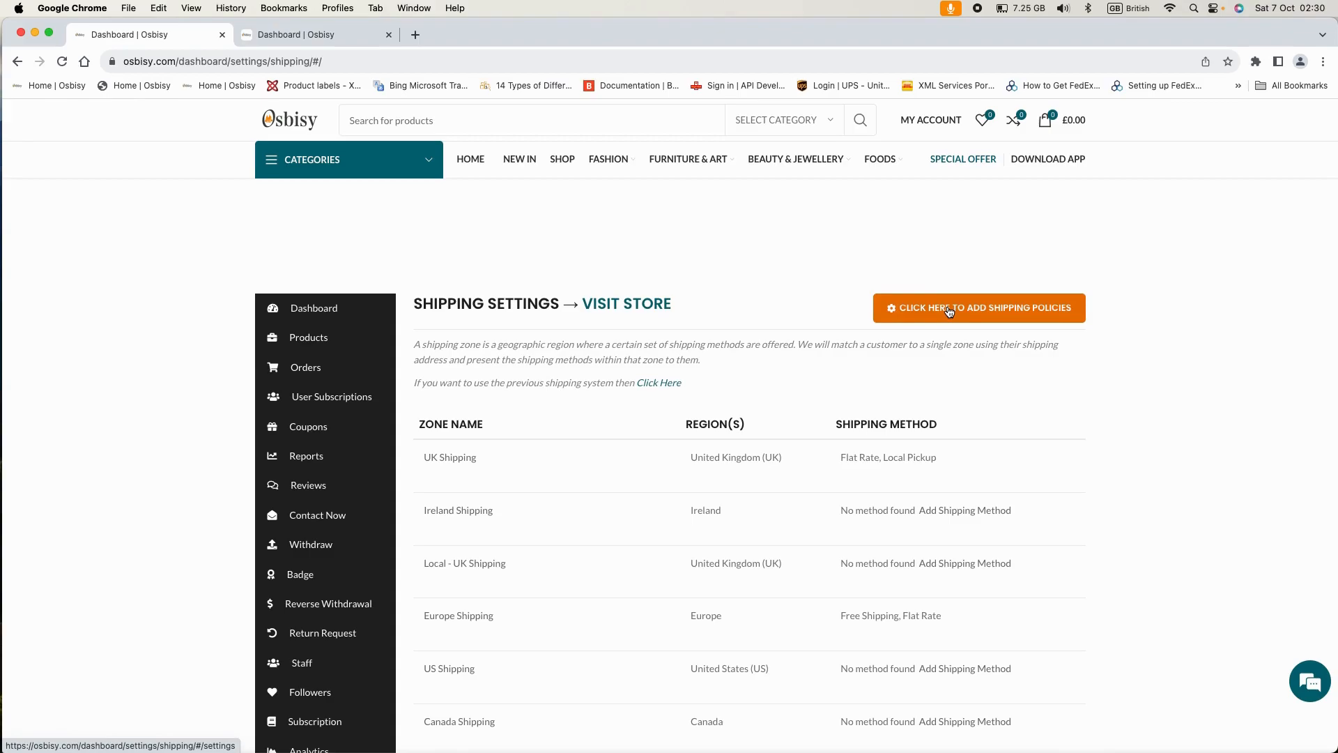
- Open the shipping policies form and choose 3-5 business days as the processing time
click(948, 315)
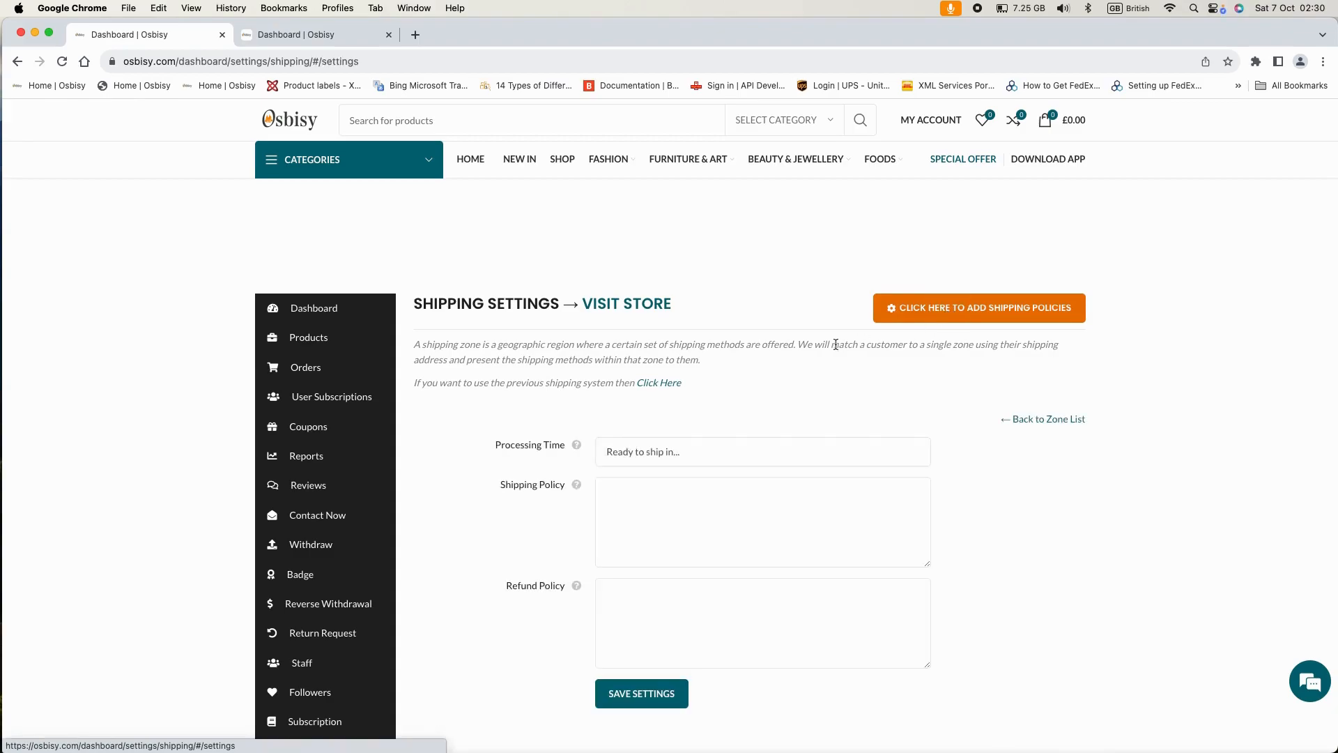
scroll(808, 366, down, 1)
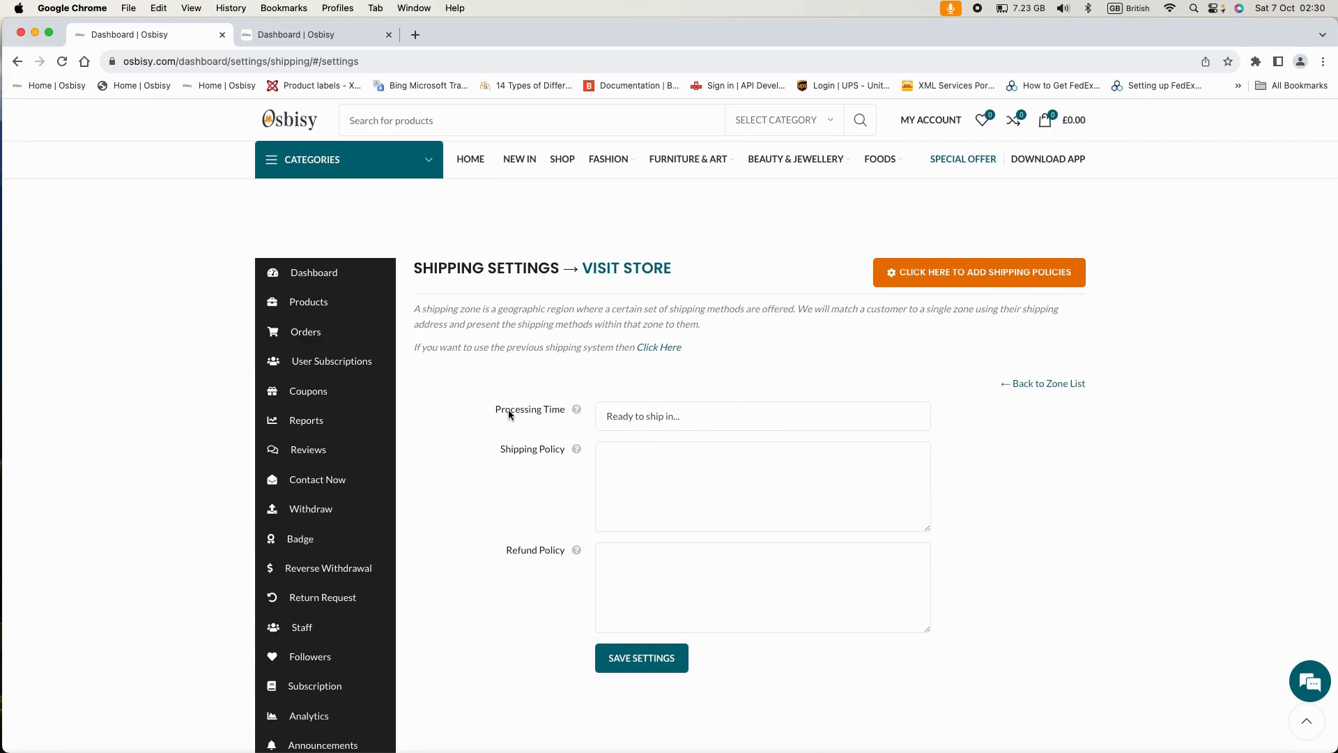
click(688, 416)
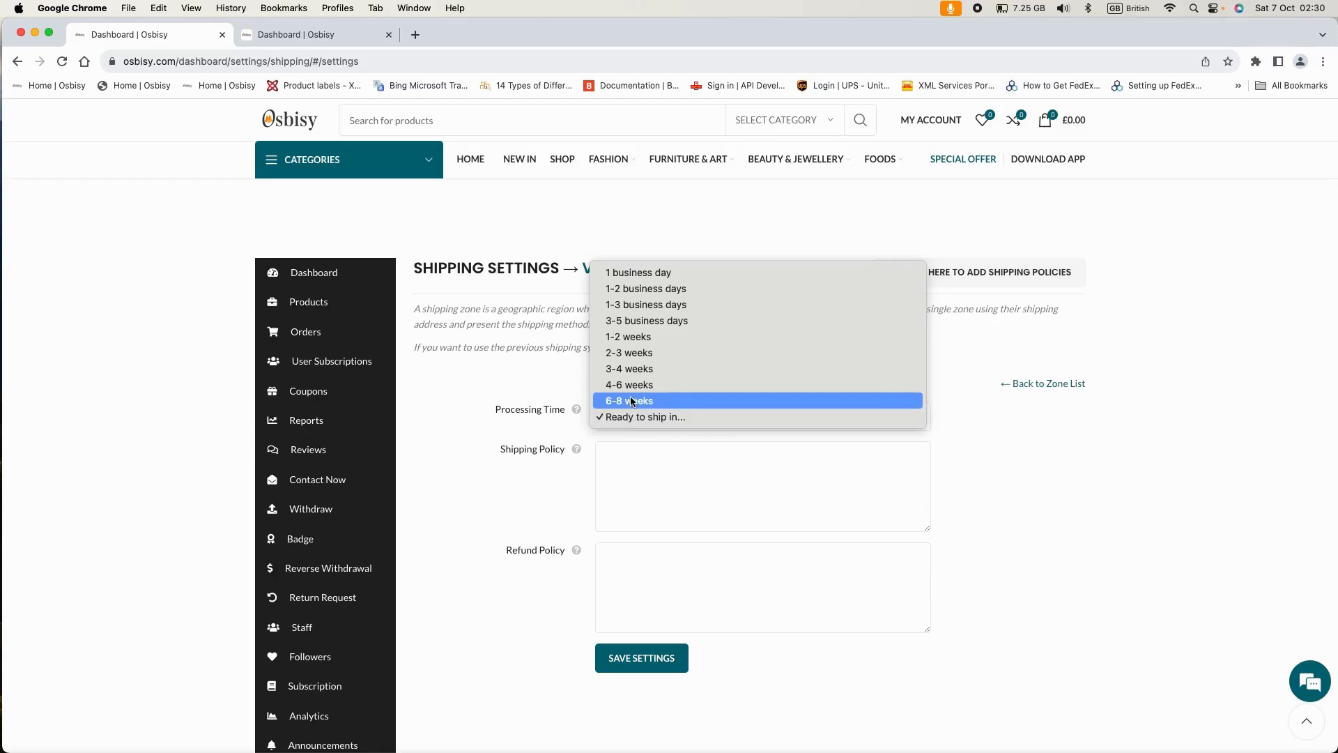
click(631, 323)
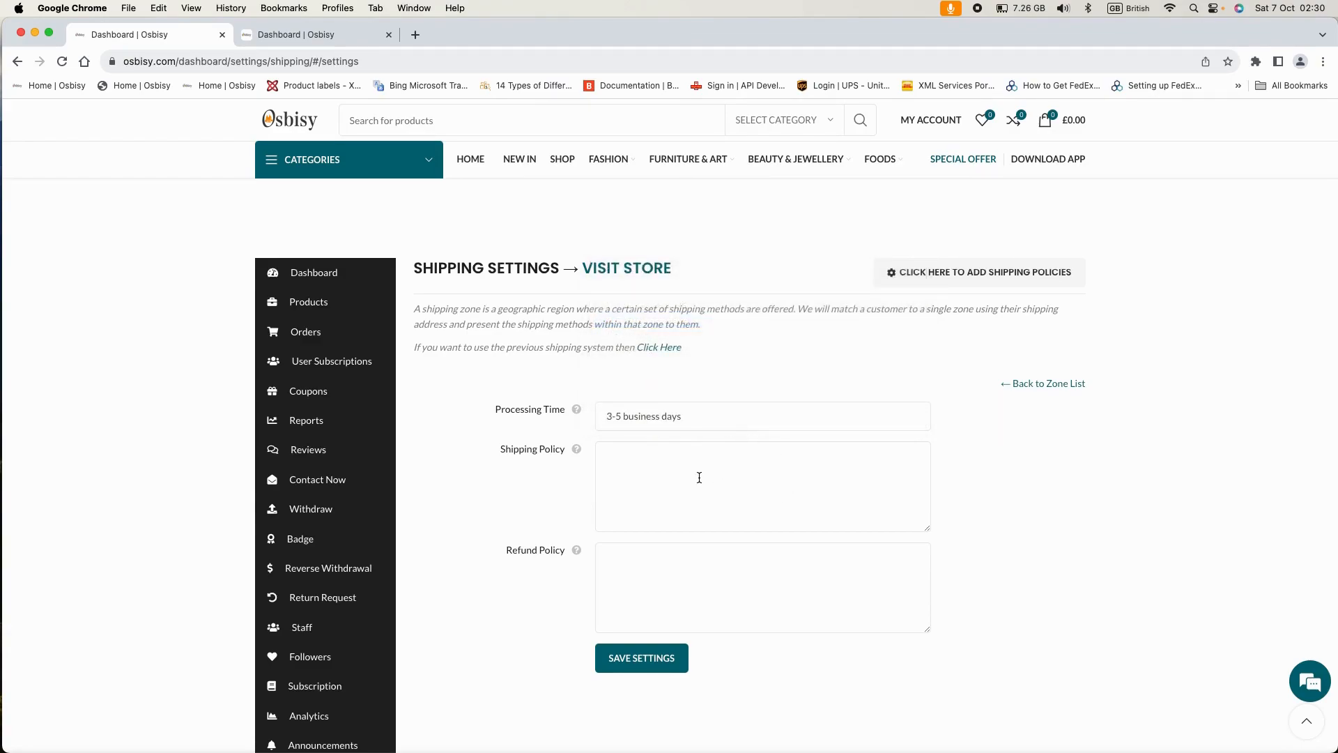
scroll(699, 477, down, 1)
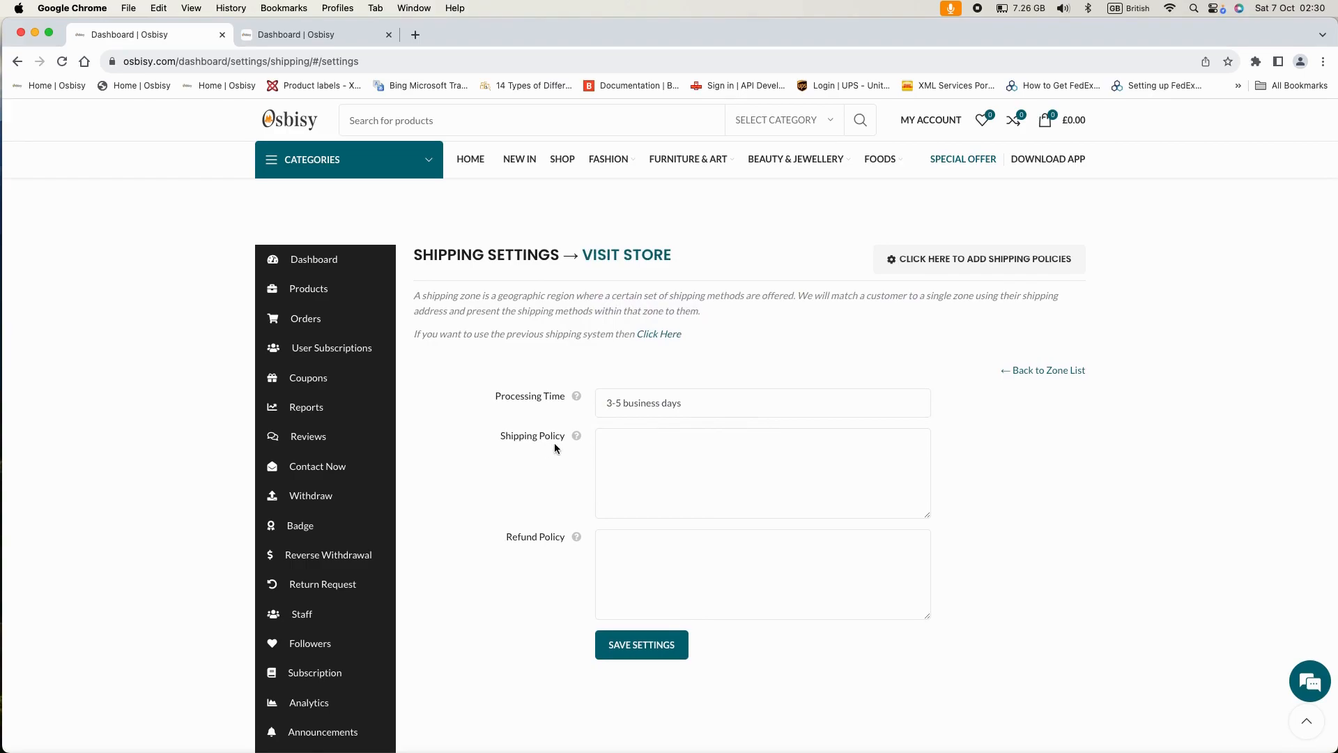
- Enter 'write your shipping policies here' in the Shipping Policy box
click(616, 437)
text(write your shipping )
text(plices)
key(BackSpace)
key(BackSpace)
key(BackSpace)
text(olices here)
- Enter 'write your refund policy' in the Refund Policy box
scroll(736, 465, down, 1)
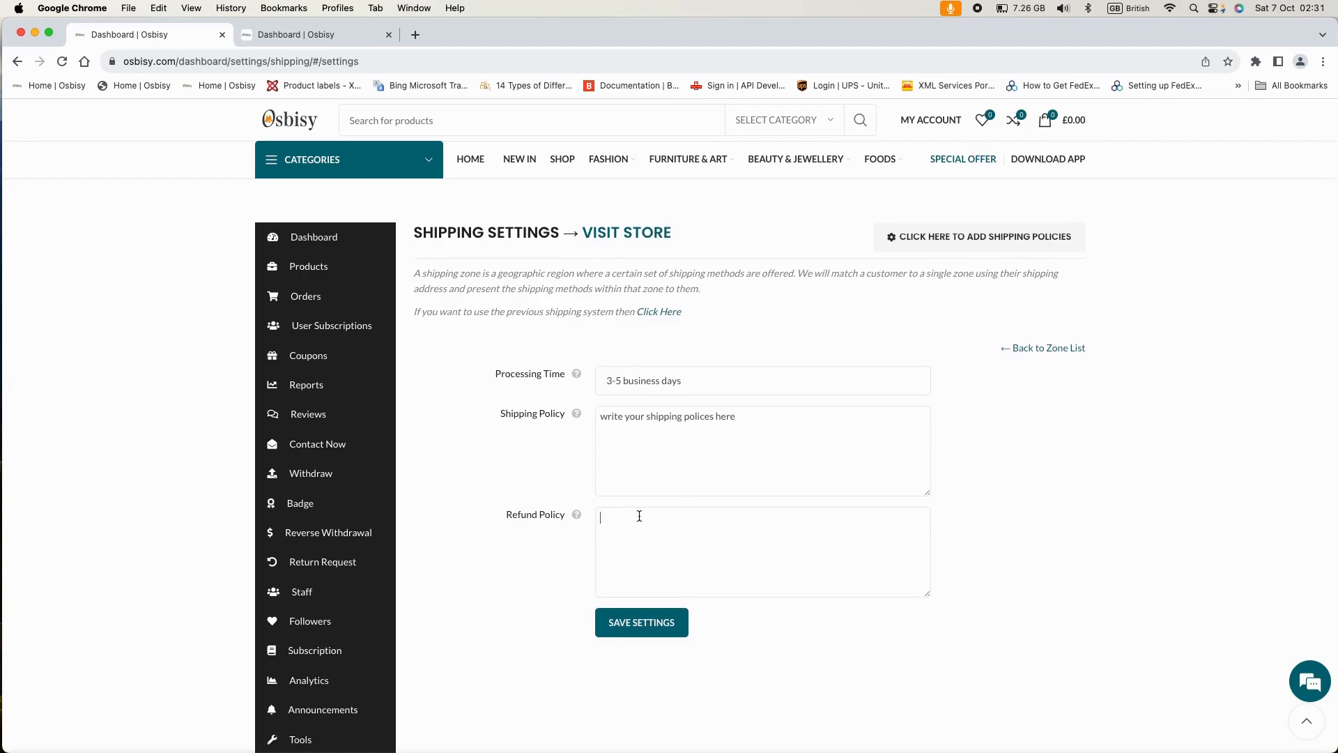
click(714, 522)
text(whri)
text(te)
key(BackSpace)
key(BackSpace)
key(BackSpace)
key(BackSpace)
key(BackSpace)
text(w)
key(BackSpace)
text(rite your refund policy)
- Save the policies form with 3-5 business days processing time and both policy texts
click(642, 622)
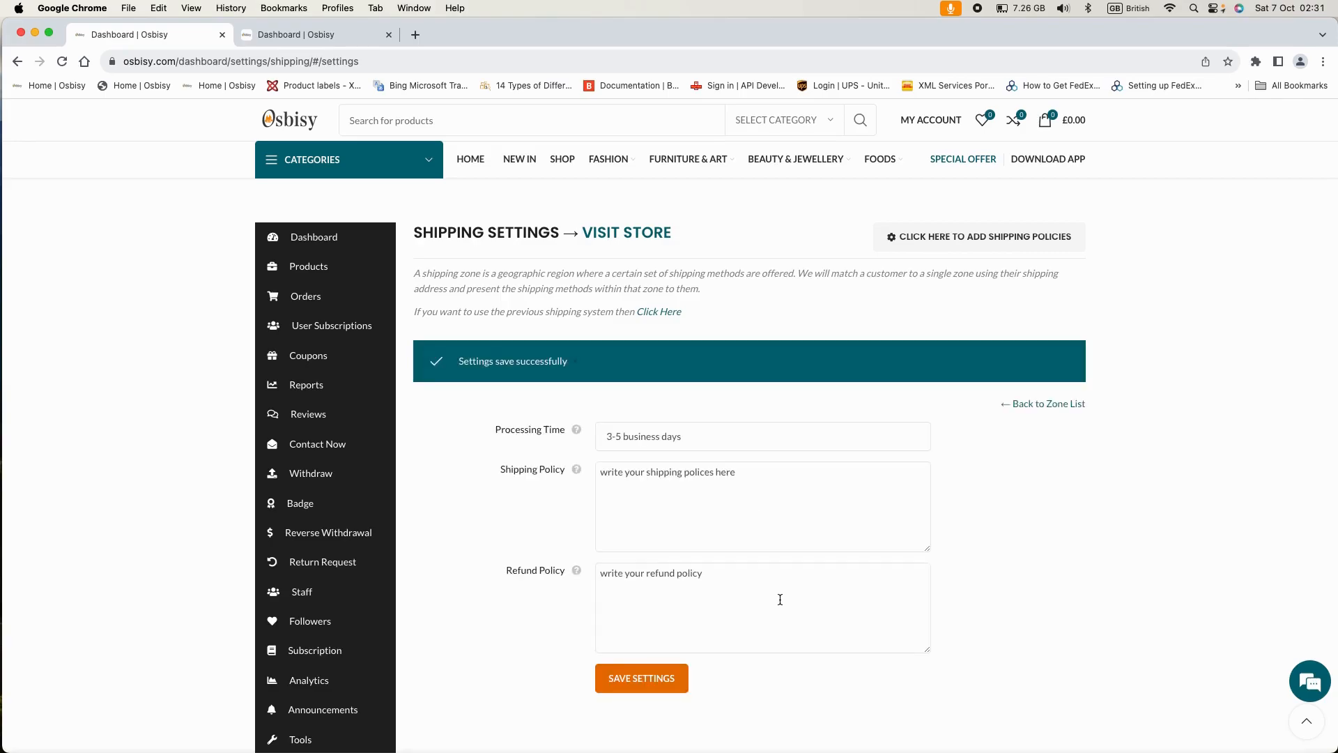
scroll(794, 605, down, 1)
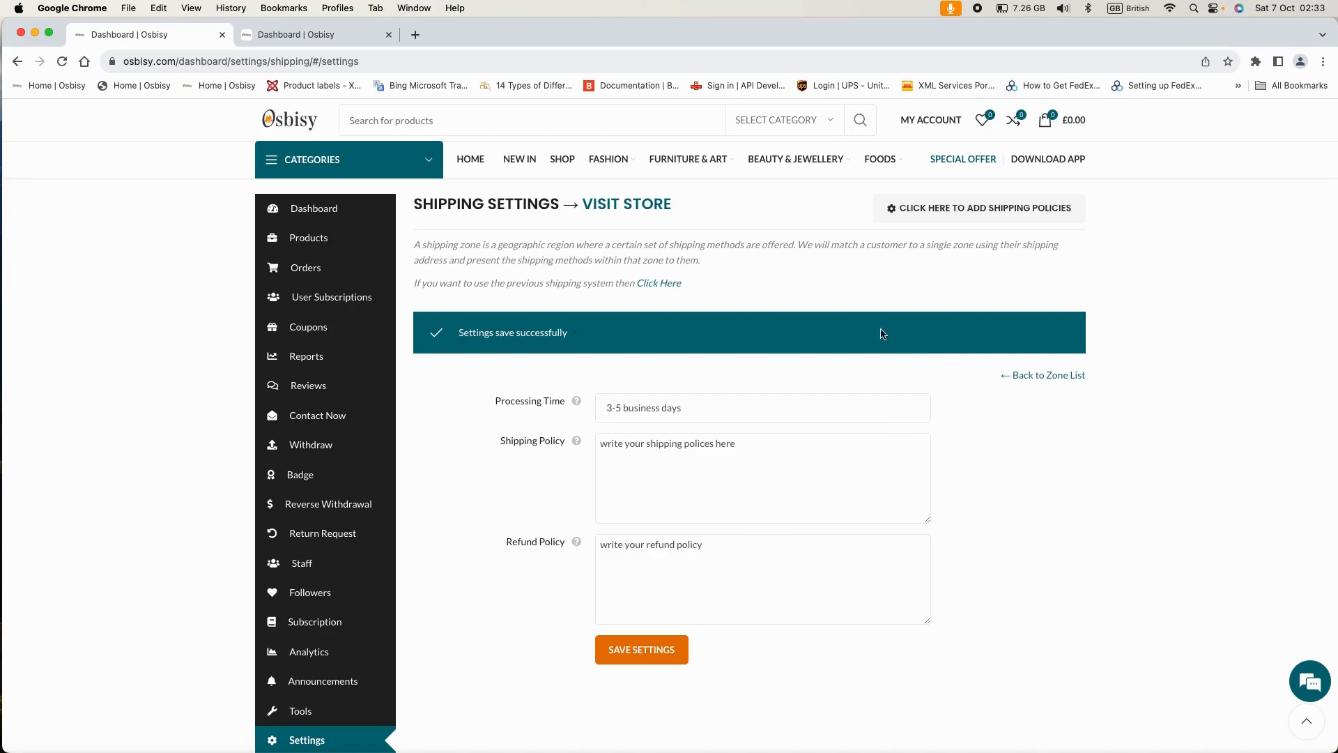
- Return to the shipping zones list and scroll through the UK and Europe zones' methods
click(1037, 378)
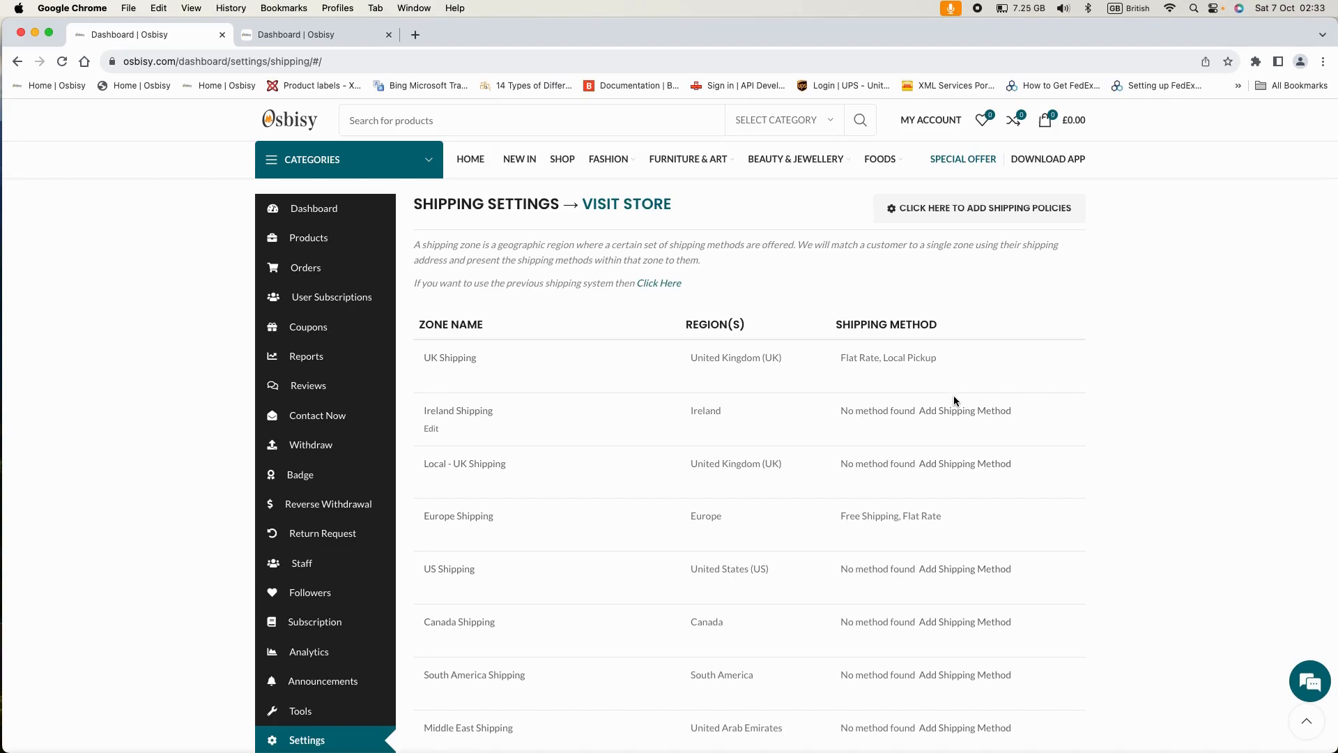
scroll(897, 480, down, 3)
scroll(898, 485, down, 4)
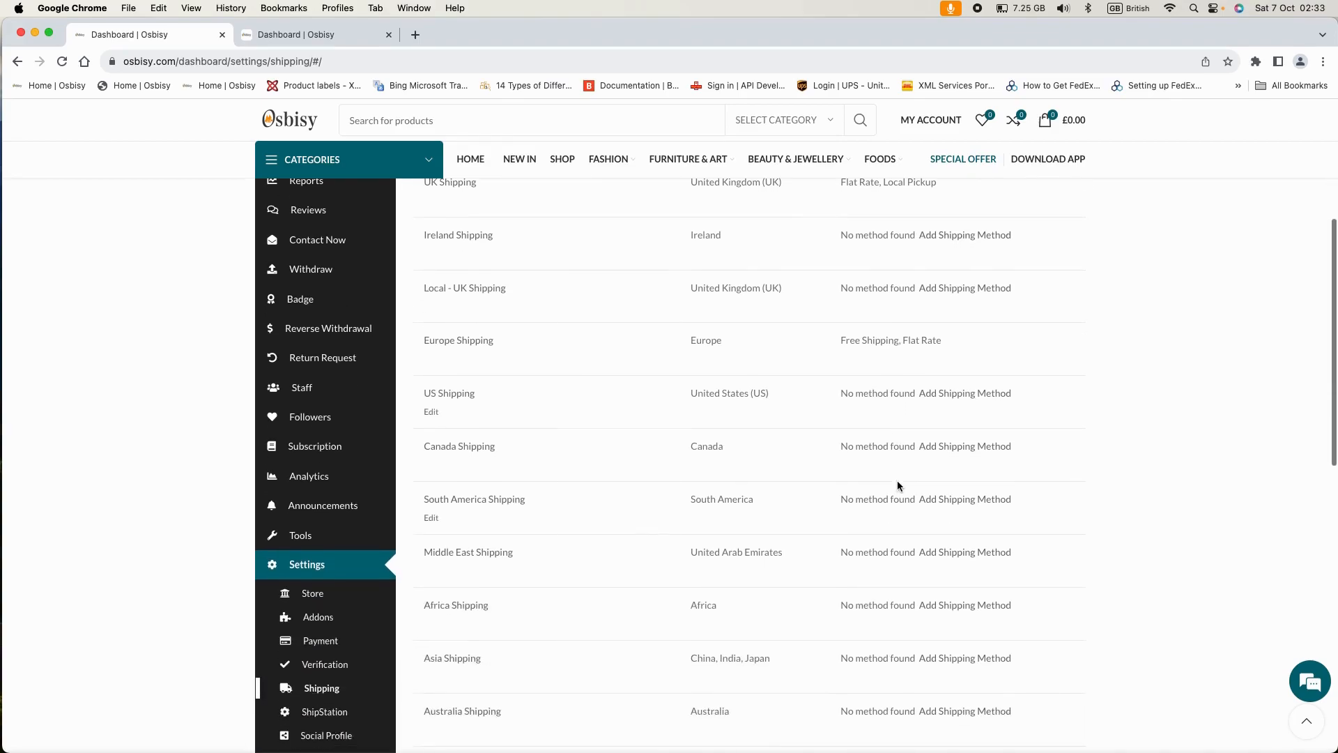
scroll(897, 486, up, 3)
scroll(897, 485, up, 7)
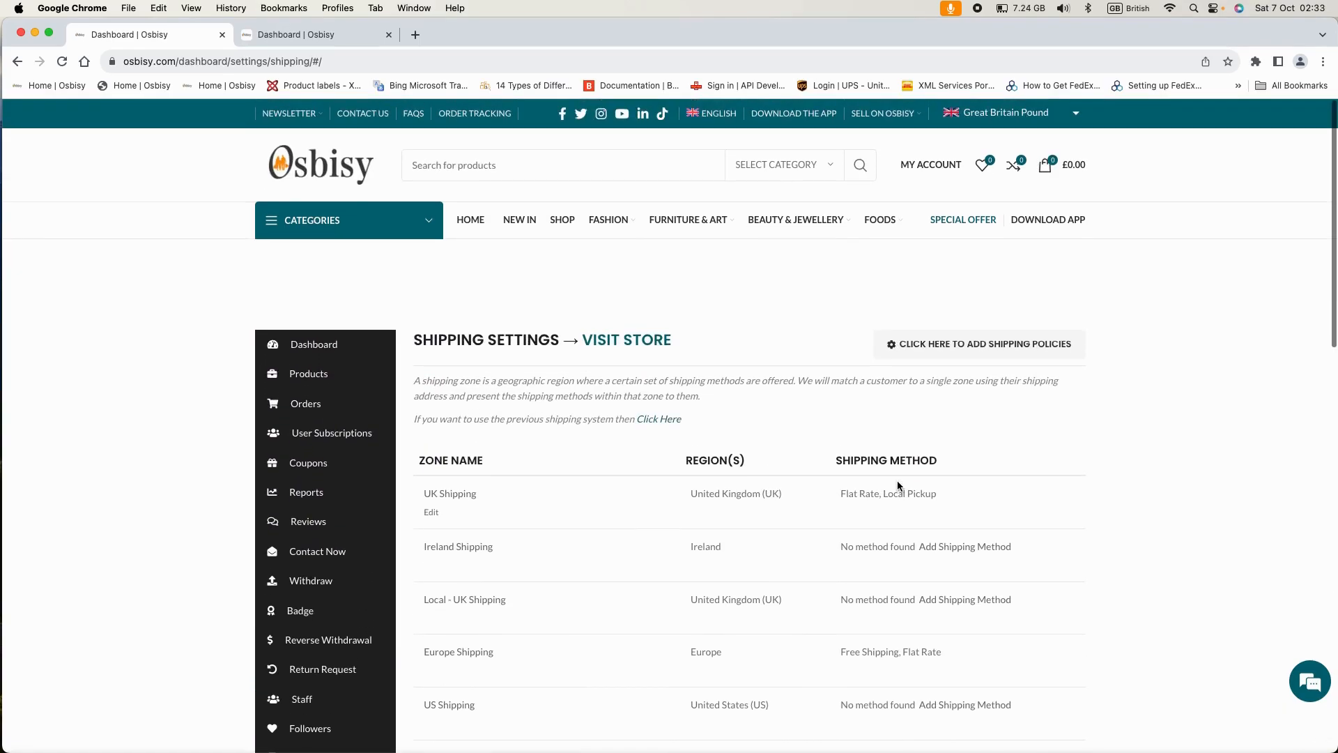
scroll(897, 486, down, 5)
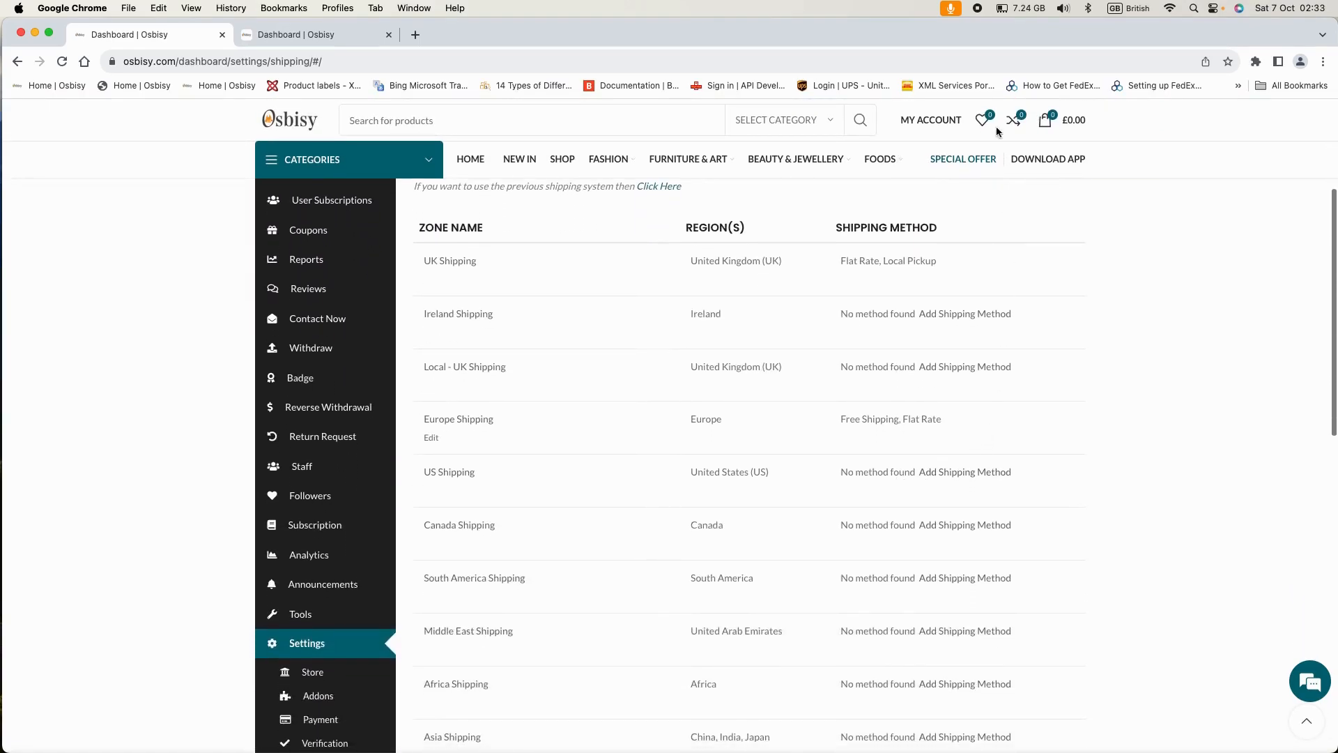